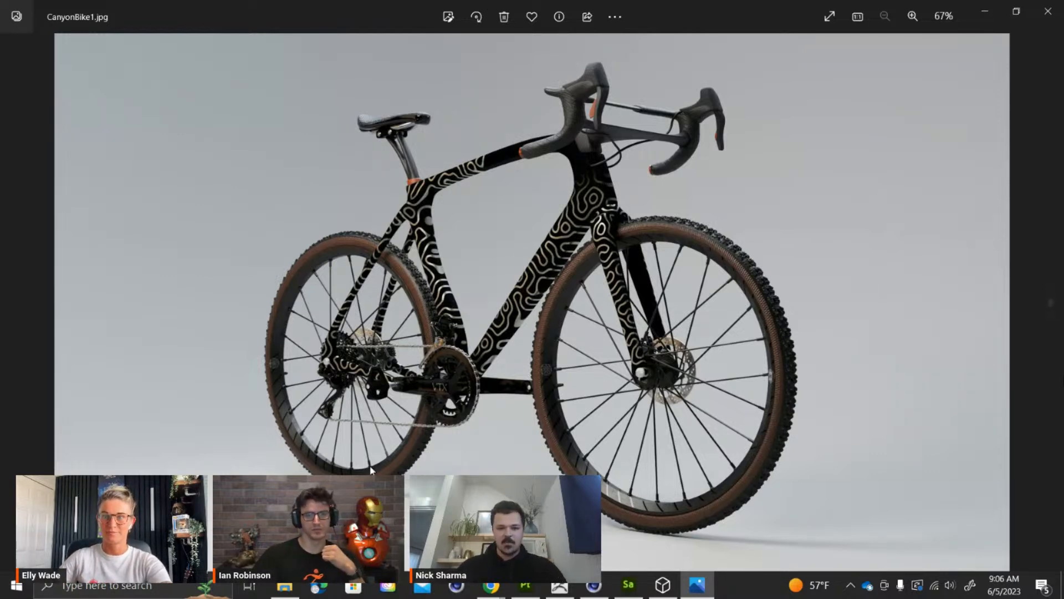
Look through the finished bike renders from CanyonBike1.jpg to CanyonBike4.jpg.
click(1050, 309)
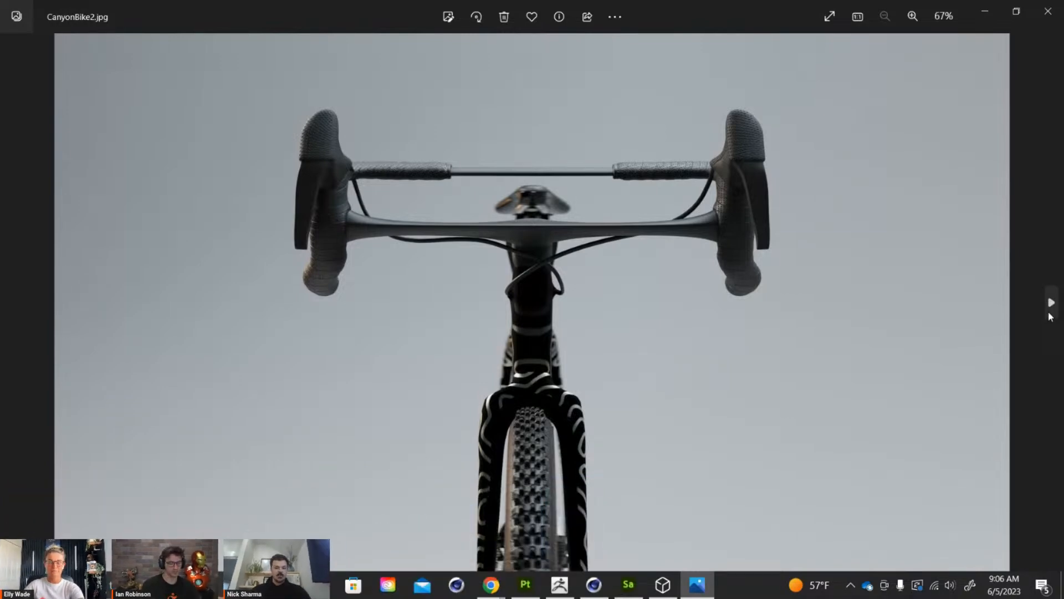
click(1050, 317)
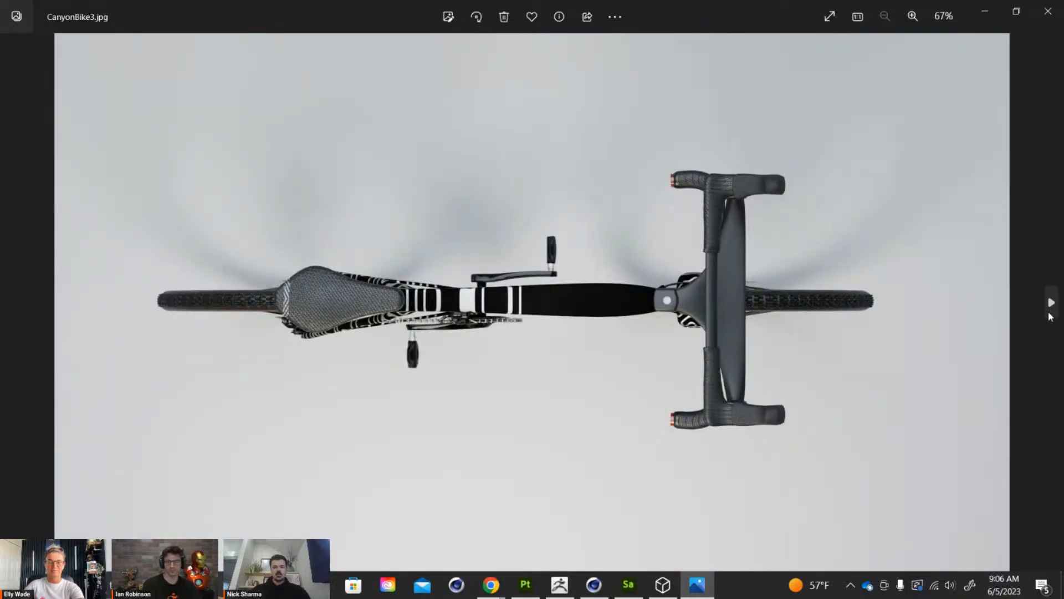
click(1050, 317)
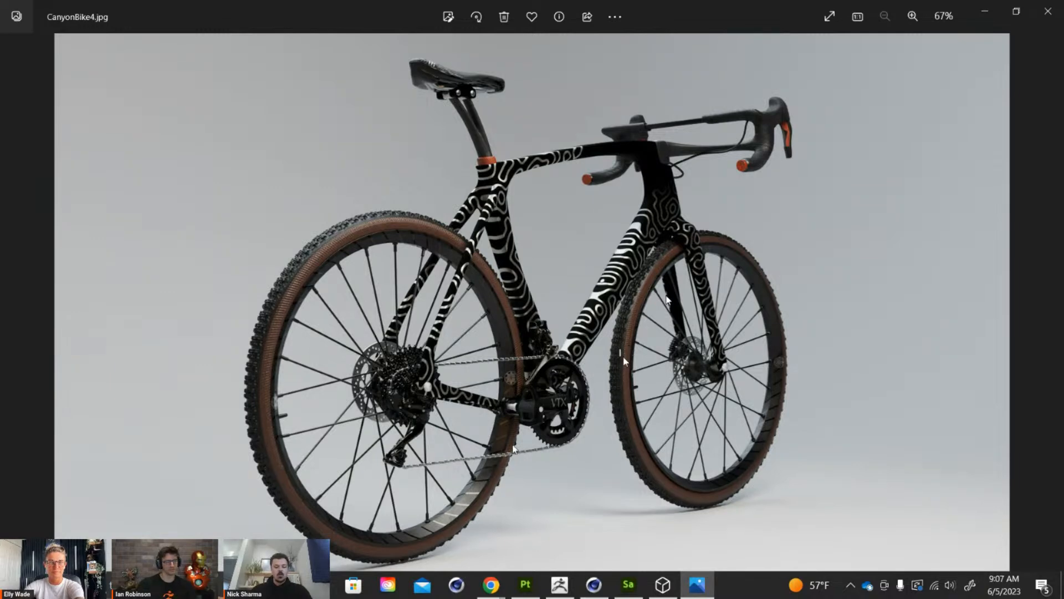
Switch to Adobe Substance 3D Sampler and start a new 3D capture for a 3D object.
key(alt+Tab)
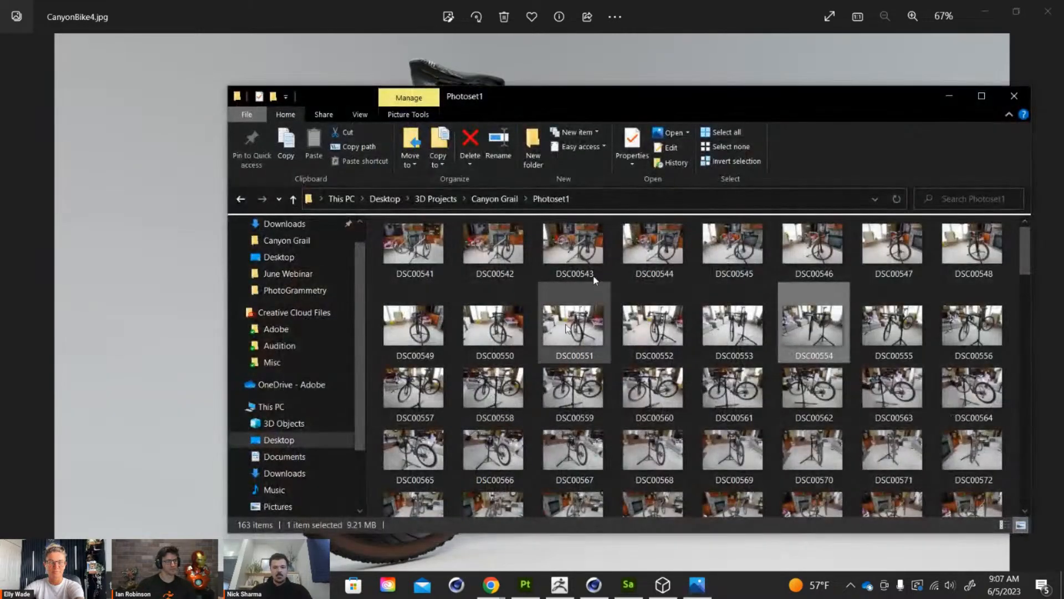
click(632, 588)
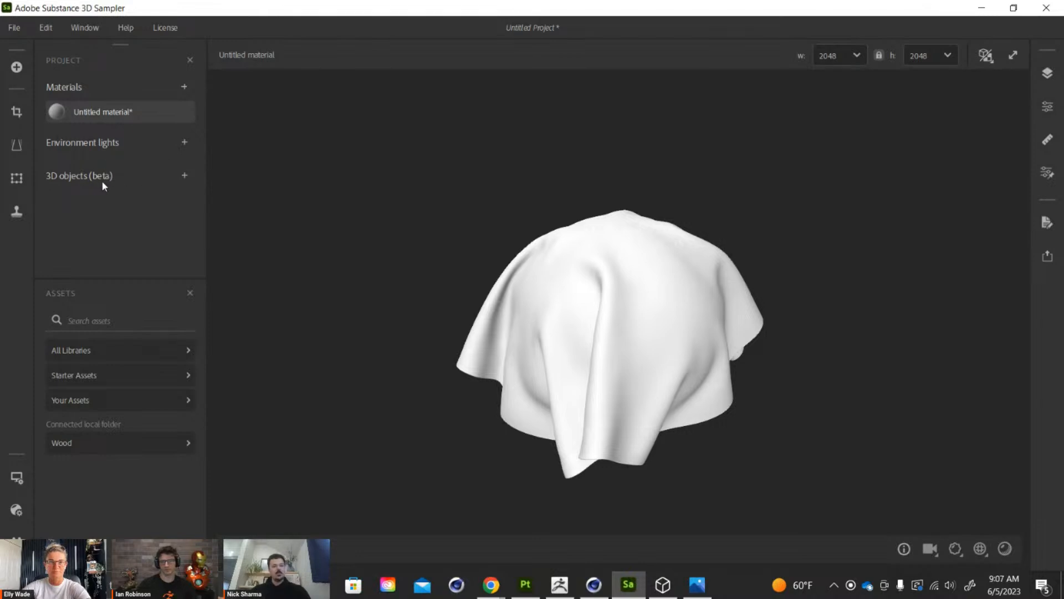
click(185, 176)
click(225, 203)
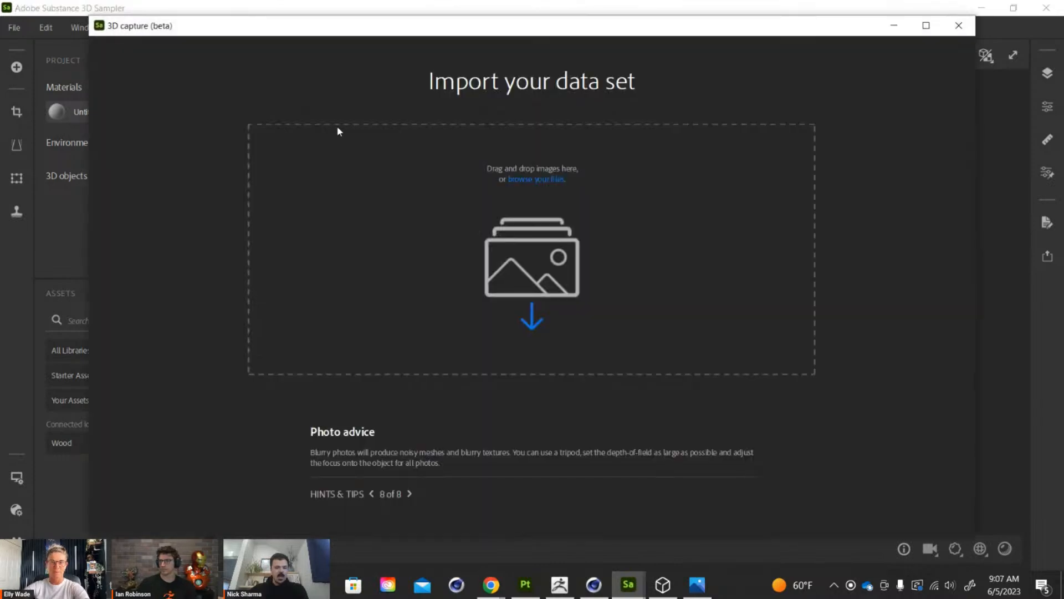
drag(358, 30, 393, 38)
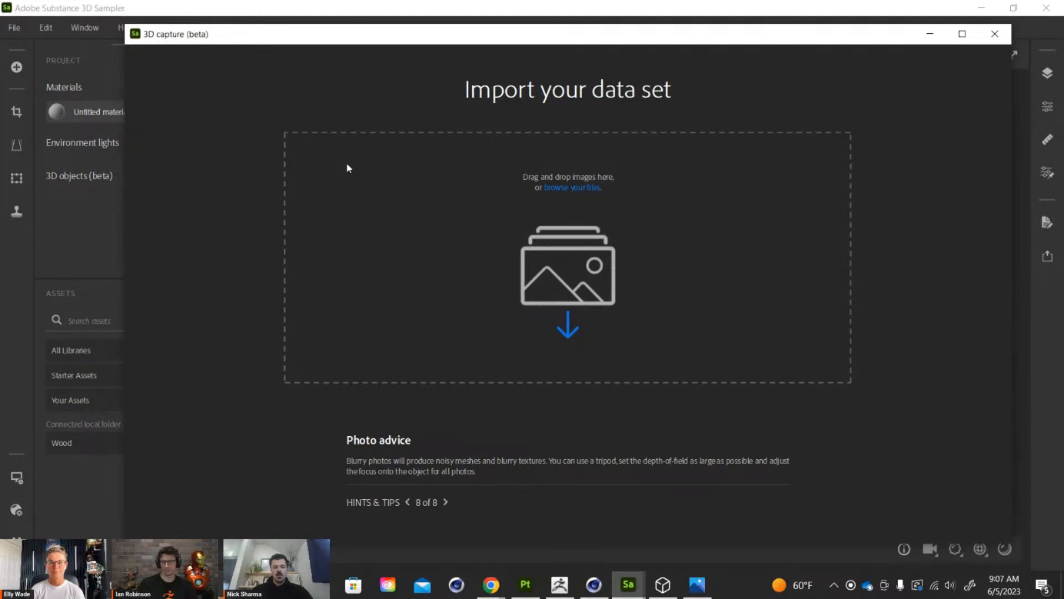
Switch to the Photoset1 folder in File Explorer and open the photo DSC00541 for viewing.
mouse_move(284, 585)
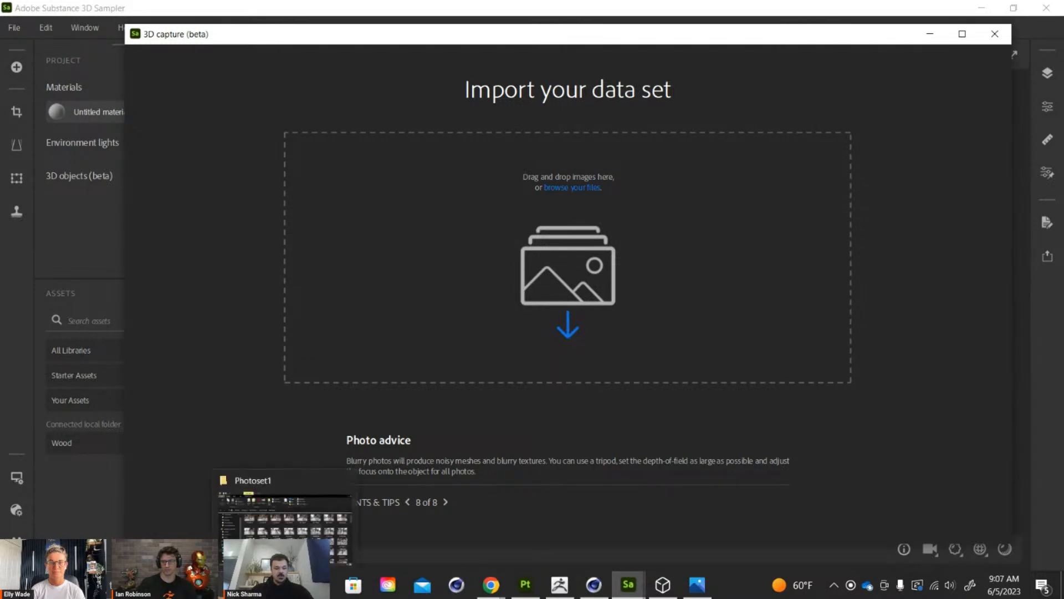
click(284, 521)
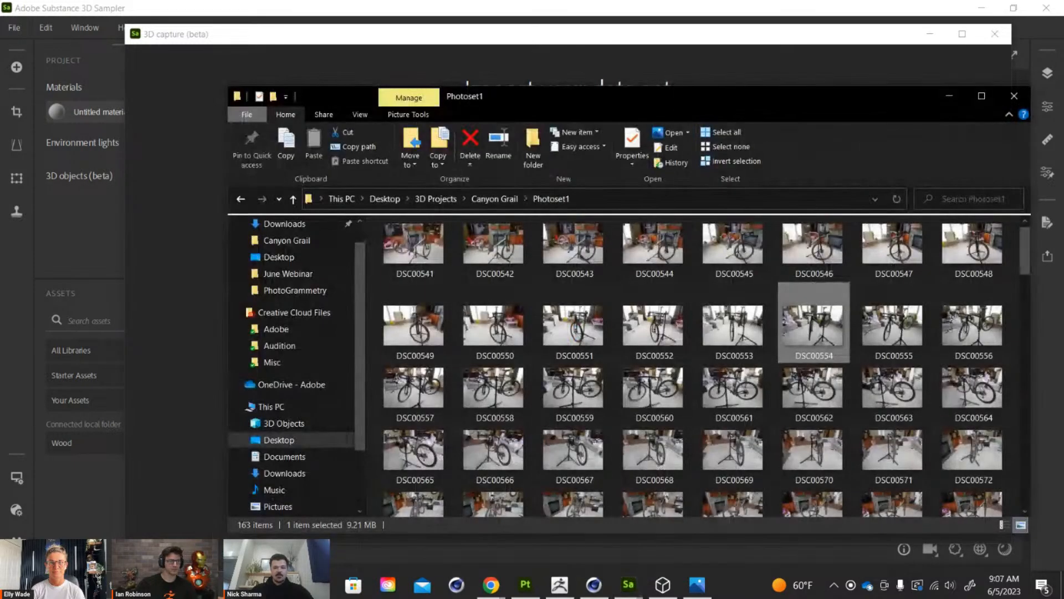
click(979, 94)
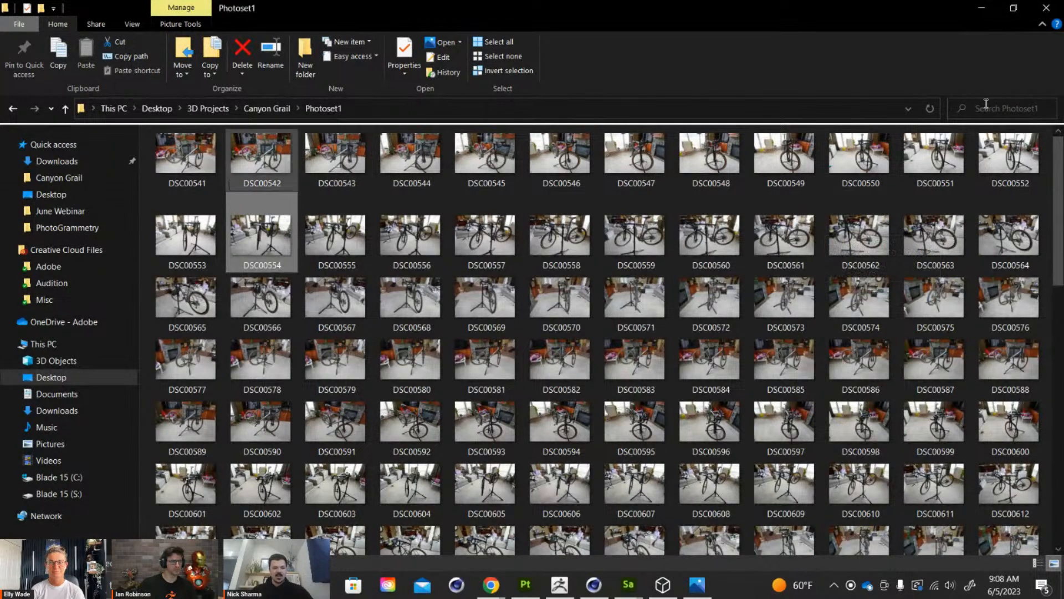
click(216, 185)
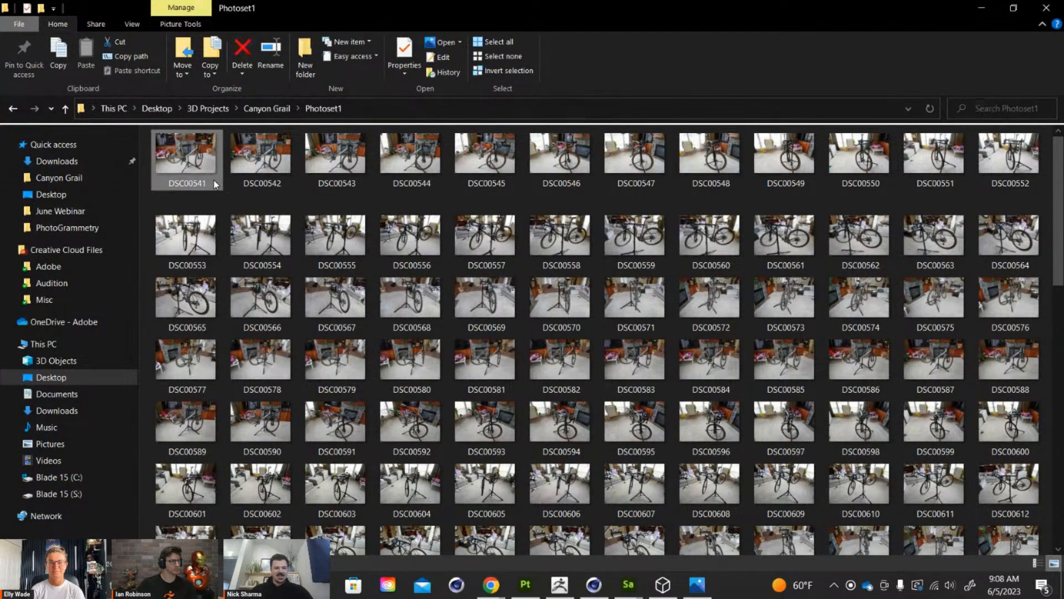
double_click(217, 185)
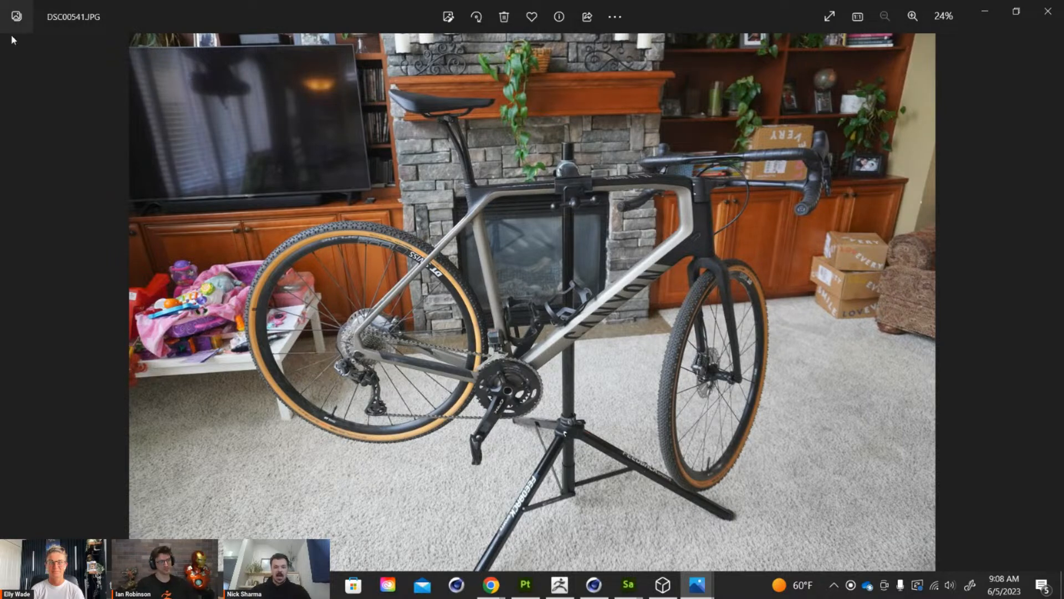
Look through the bike photos from DSC00541 to DSC00561 to examine how the shots circle the bike.
mouse_move(1009, 326)
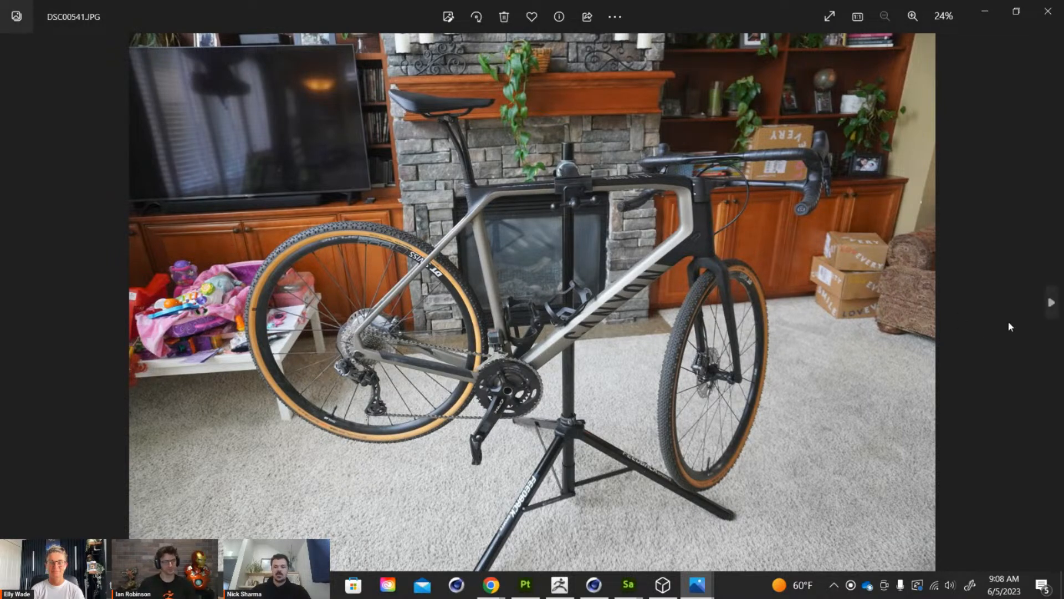
click(1050, 303)
click(1050, 302)
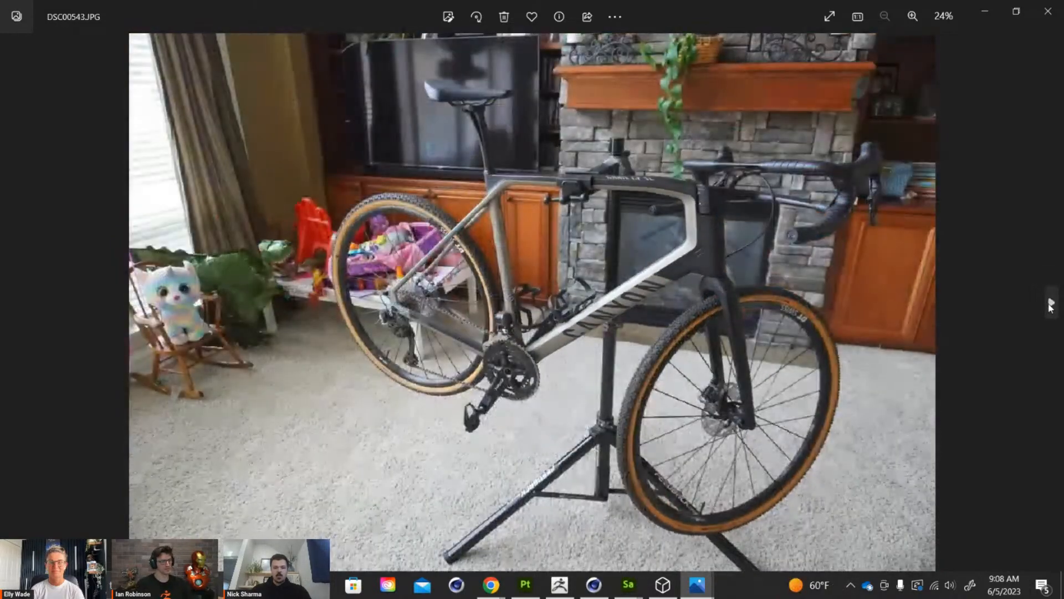
click(1051, 304)
click(1050, 304)
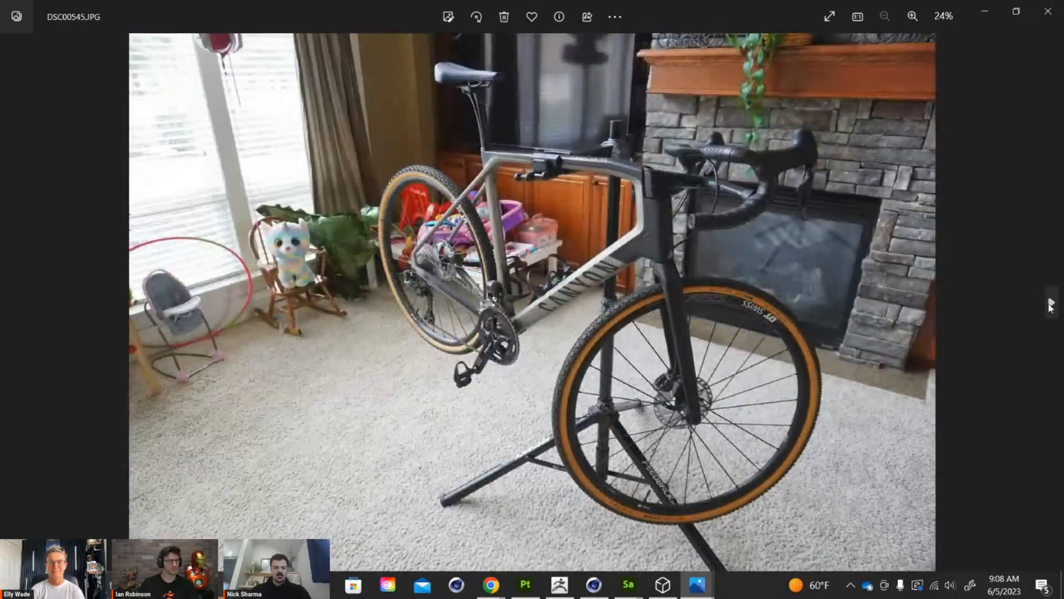
click(1050, 304)
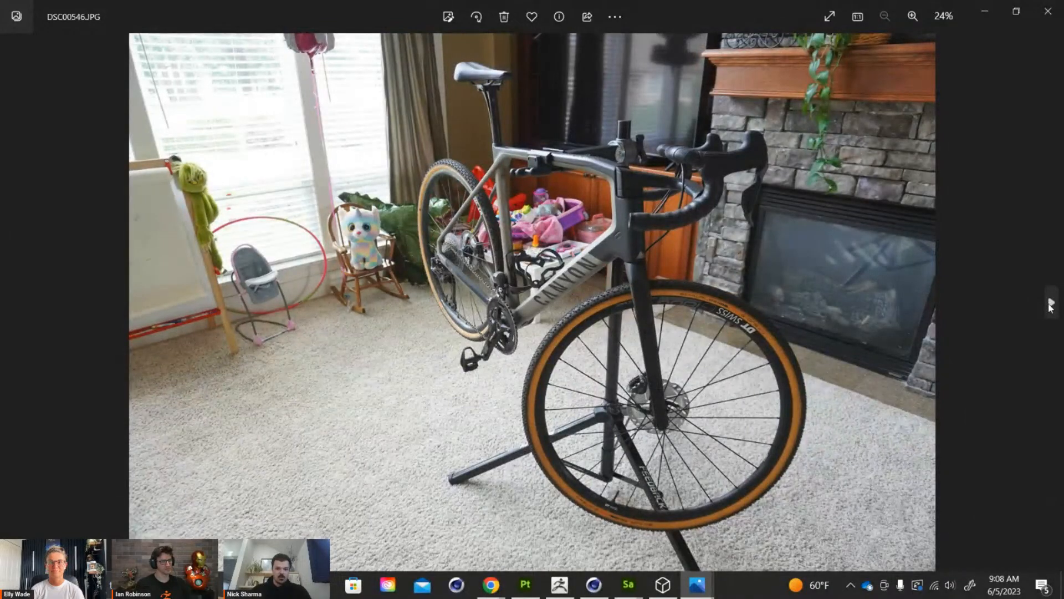
click(1051, 304)
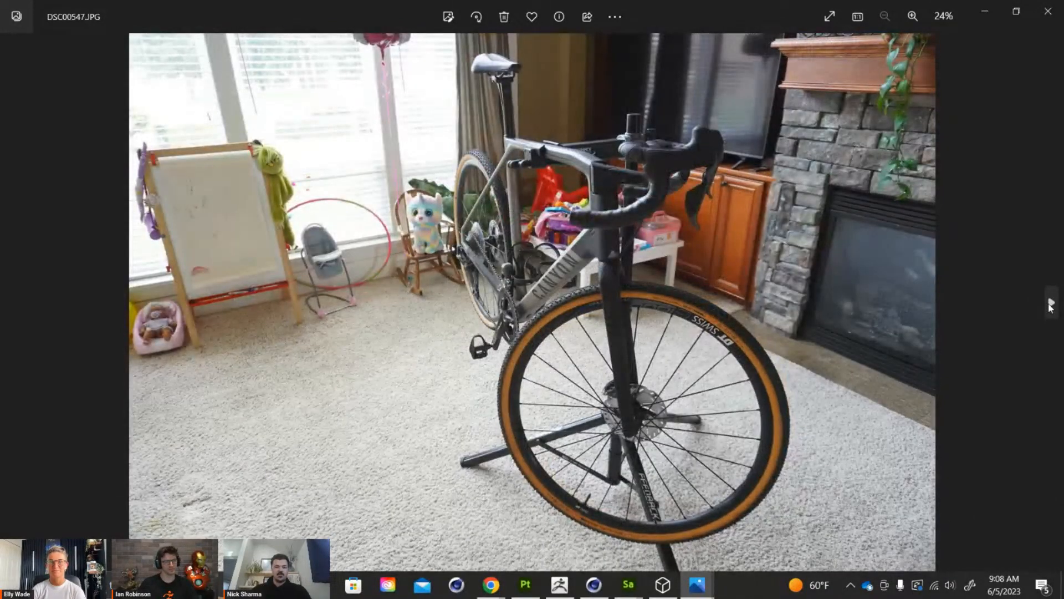
click(1050, 304)
click(1051, 303)
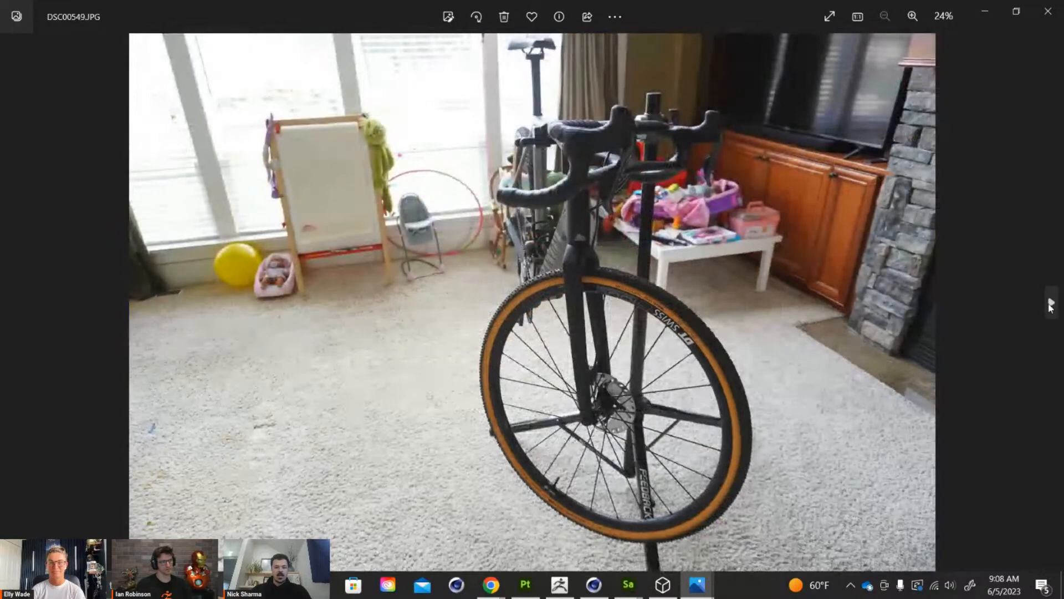
click(1050, 304)
click(1050, 304)
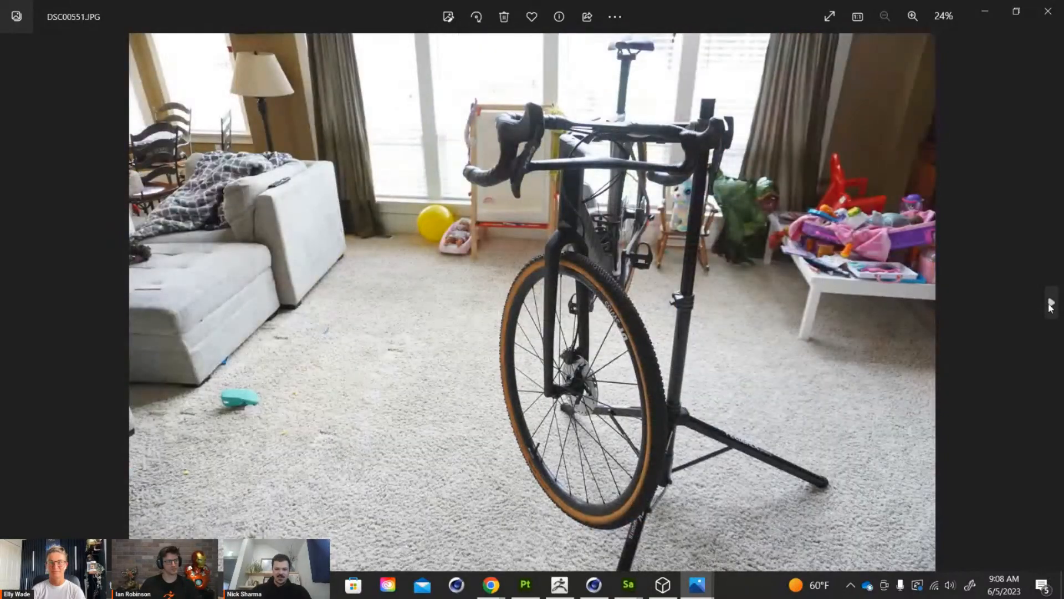
click(1051, 303)
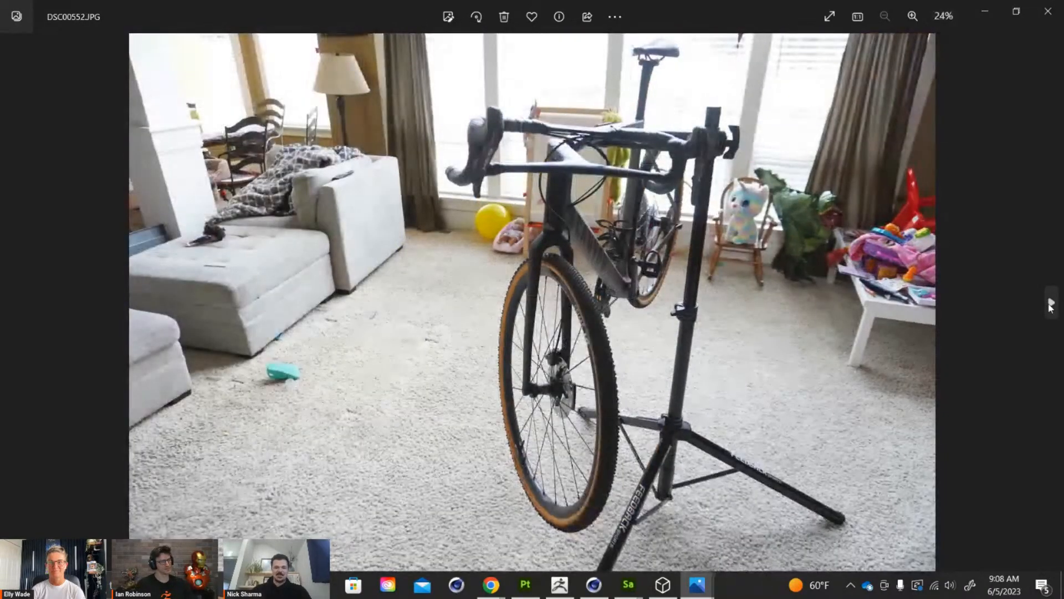
click(1051, 304)
click(1051, 304)
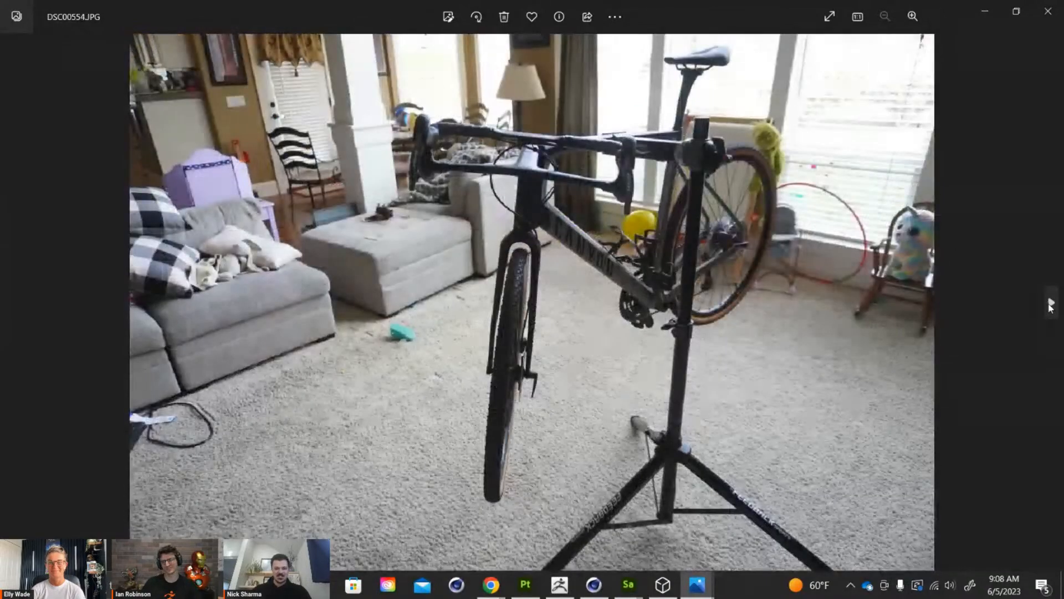
click(1051, 304)
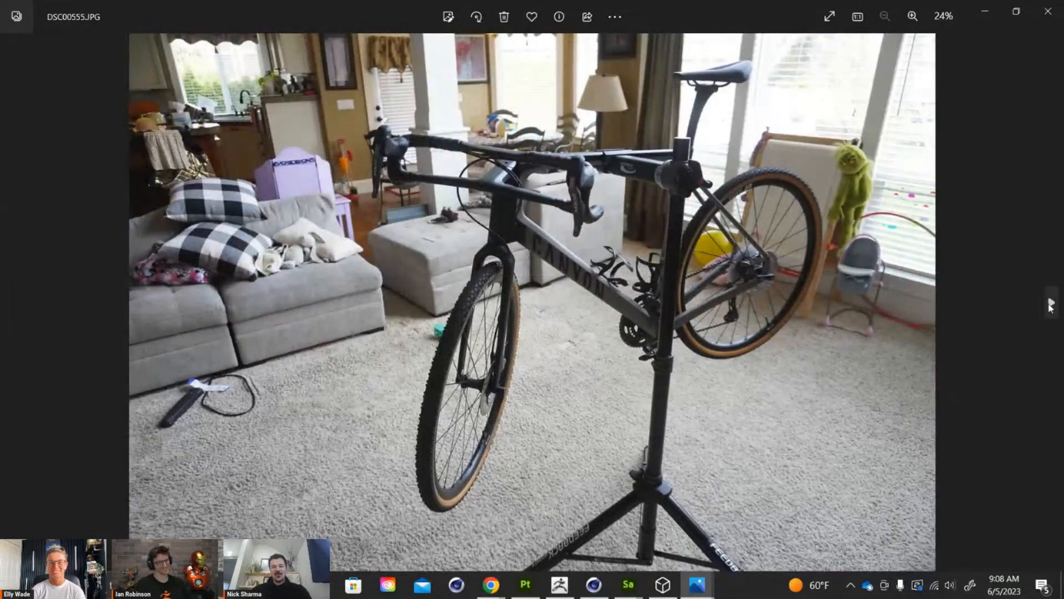
click(1050, 303)
click(1050, 304)
click(1051, 304)
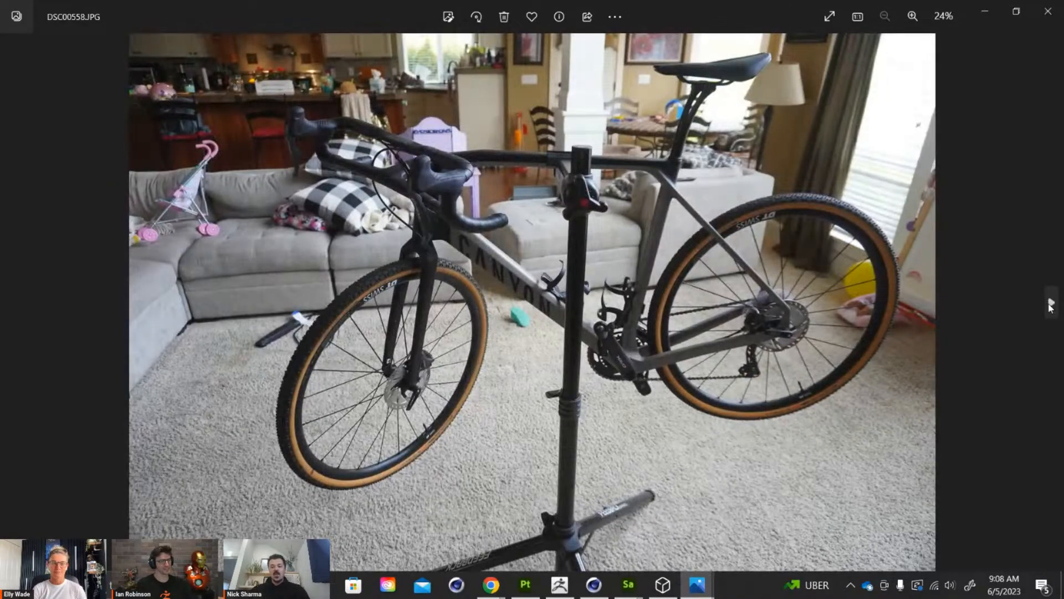
click(1051, 304)
click(1051, 304)
click(1050, 304)
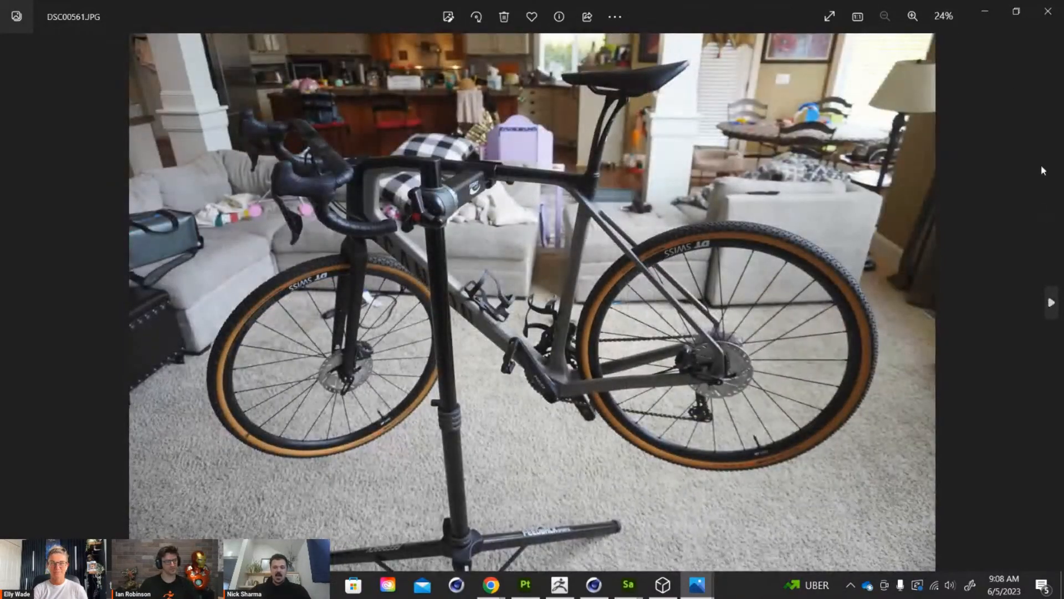
click(1048, 12)
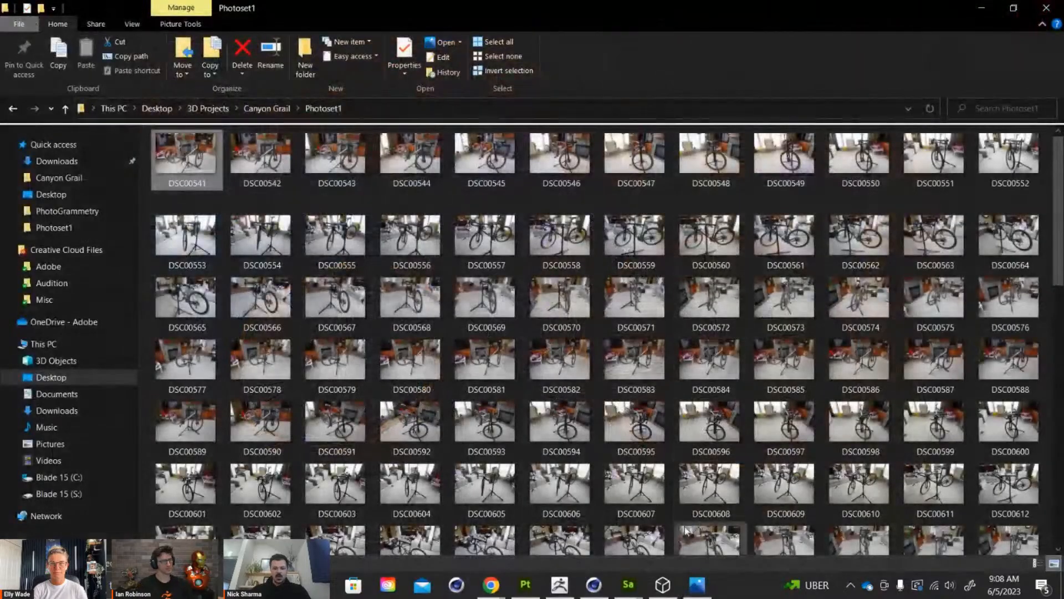
Import all photos from the Photoset1 folder into the 3D capture as its data set.
click(1013, 8)
scroll(571, 346, down, 3)
scroll(571, 346, down, 10)
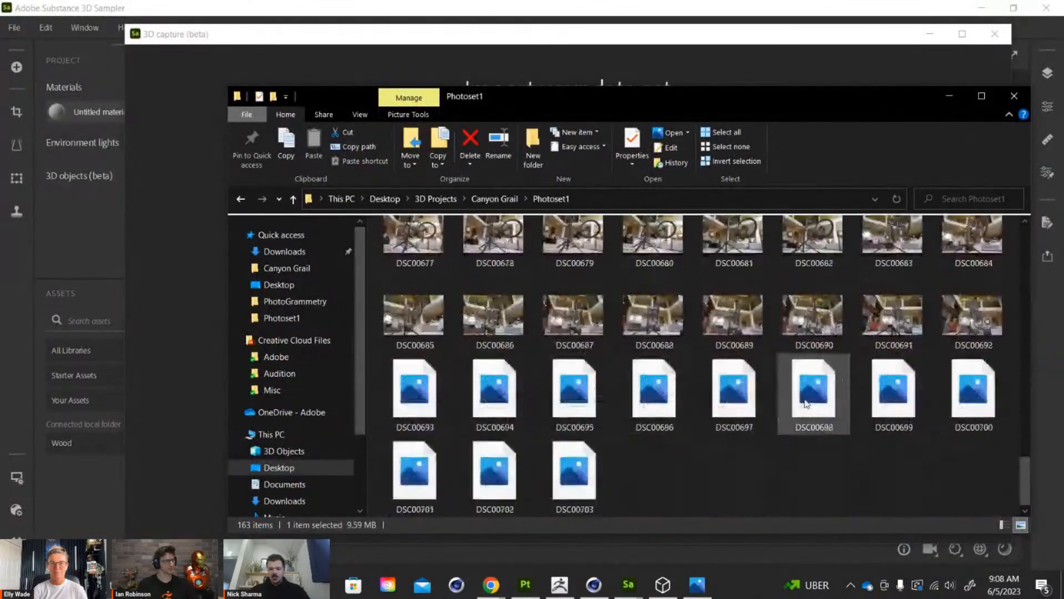
key(ctrl+a)
drag(464, 285, 201, 205)
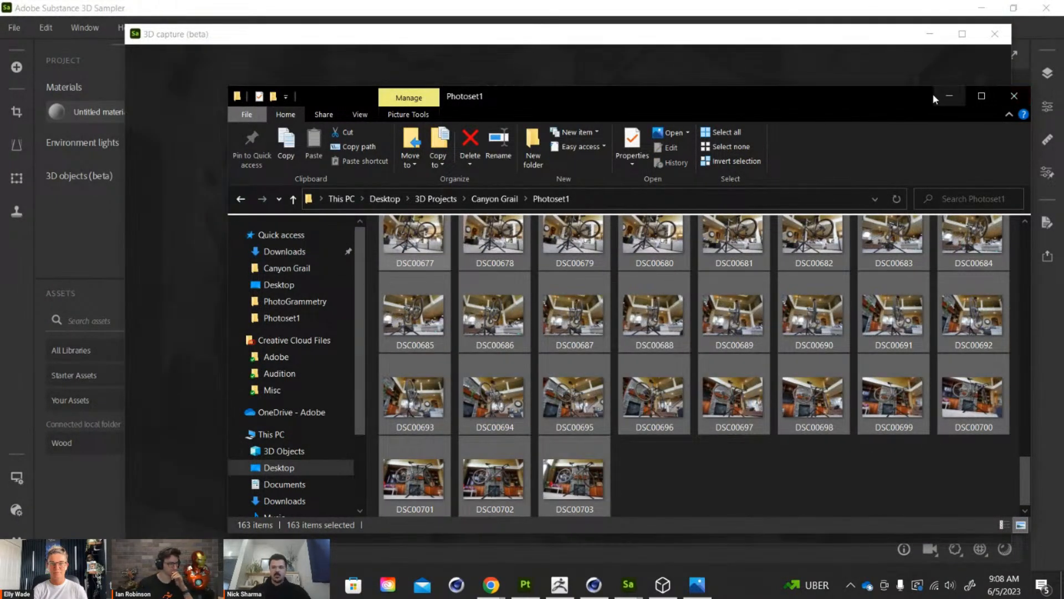
click(947, 96)
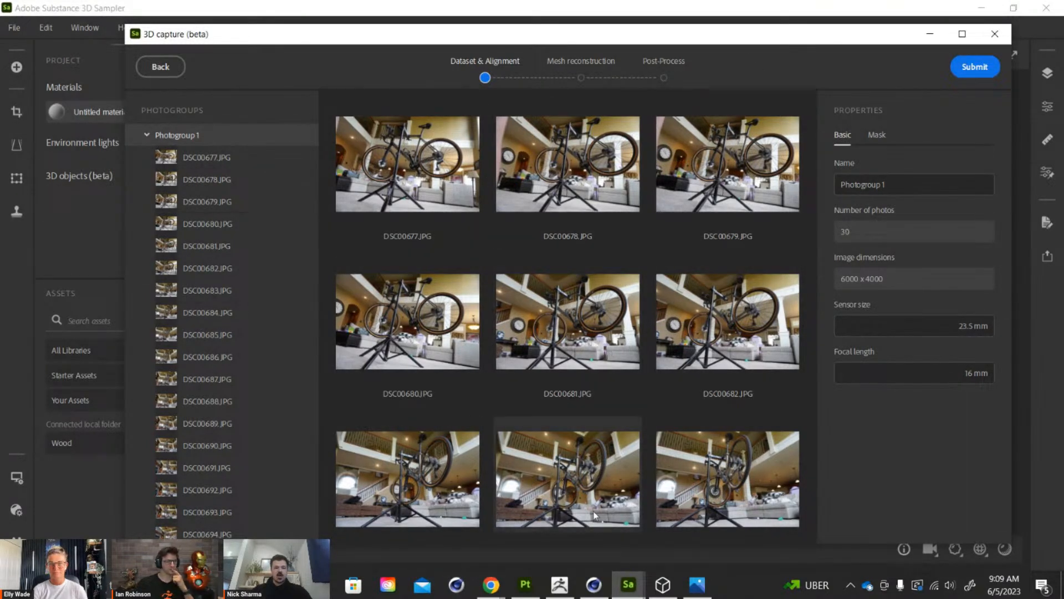
drag(298, 38, 292, 41)
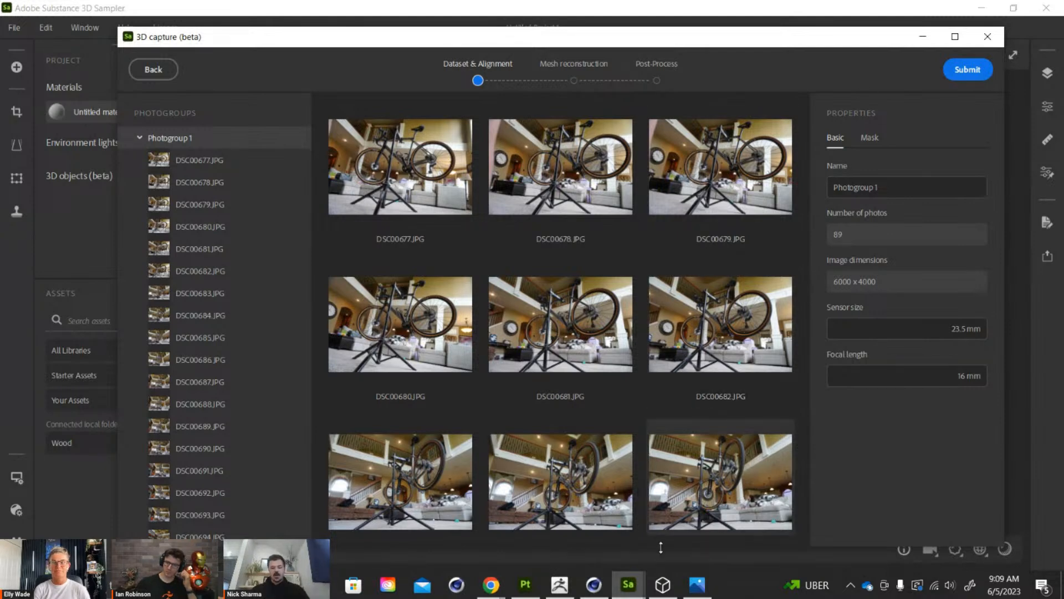
Switch to 3D Viewer and examine the scanned bike model Version 1.fbx from several angles and up close.
click(664, 589)
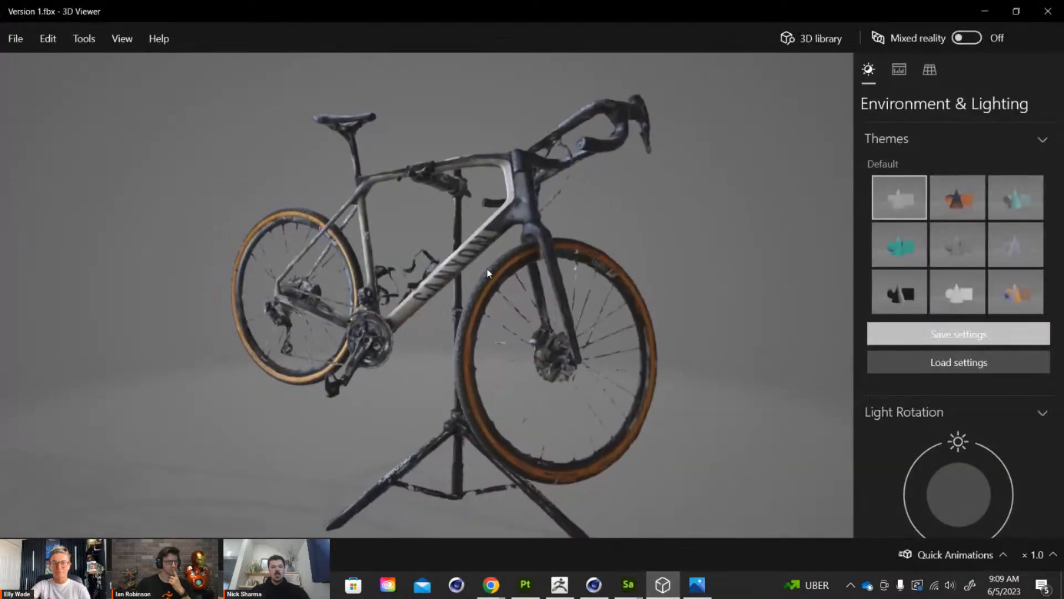
drag(469, 198, 491, 204)
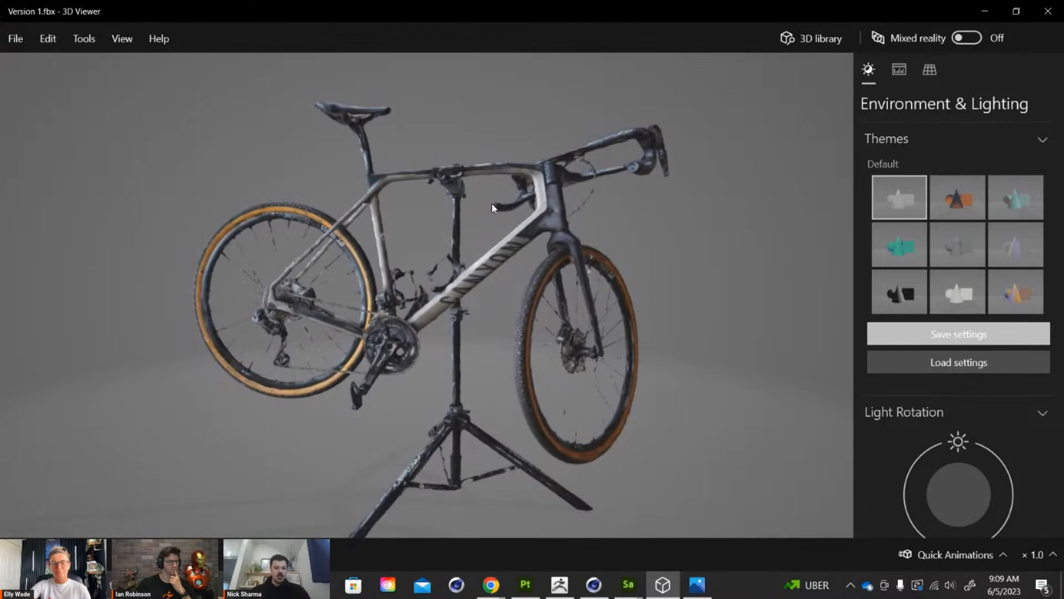
drag(493, 208, 392, 177)
scroll(392, 178, up, 5)
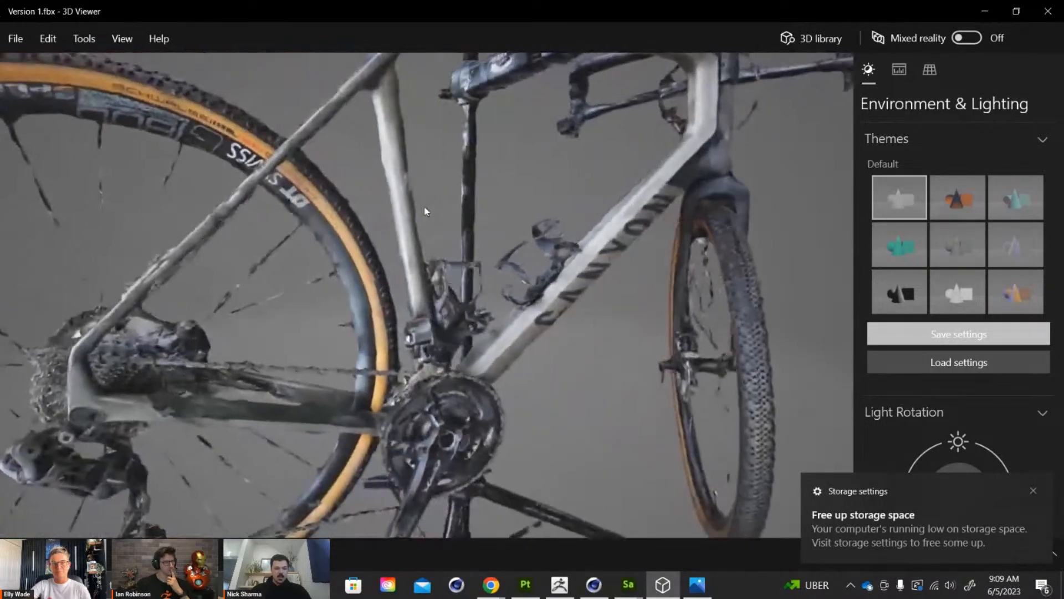
drag(426, 212, 470, 174)
scroll(450, 181, down, 4)
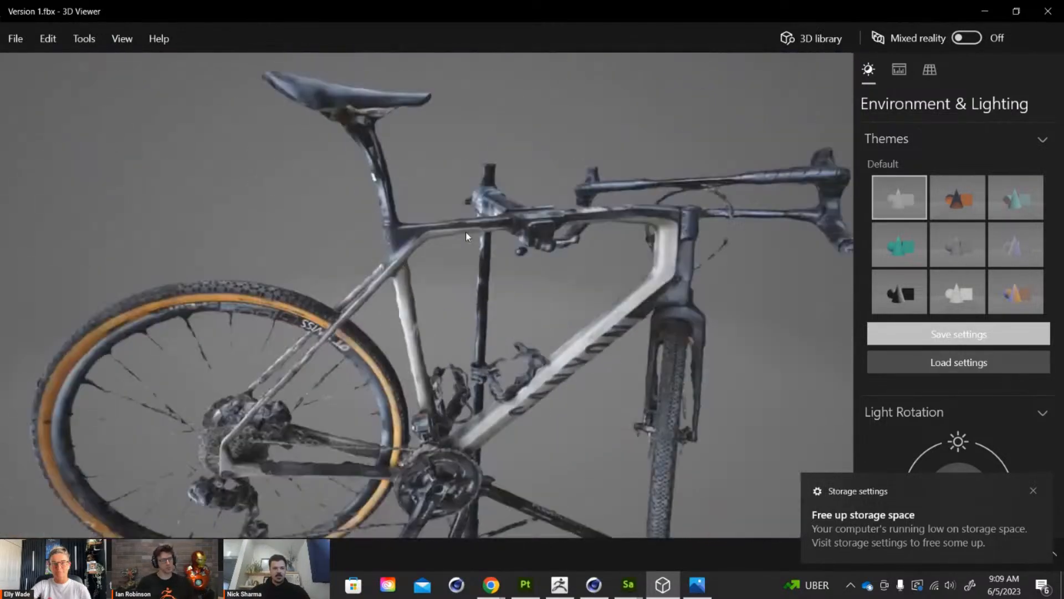
scroll(465, 231, down, 3)
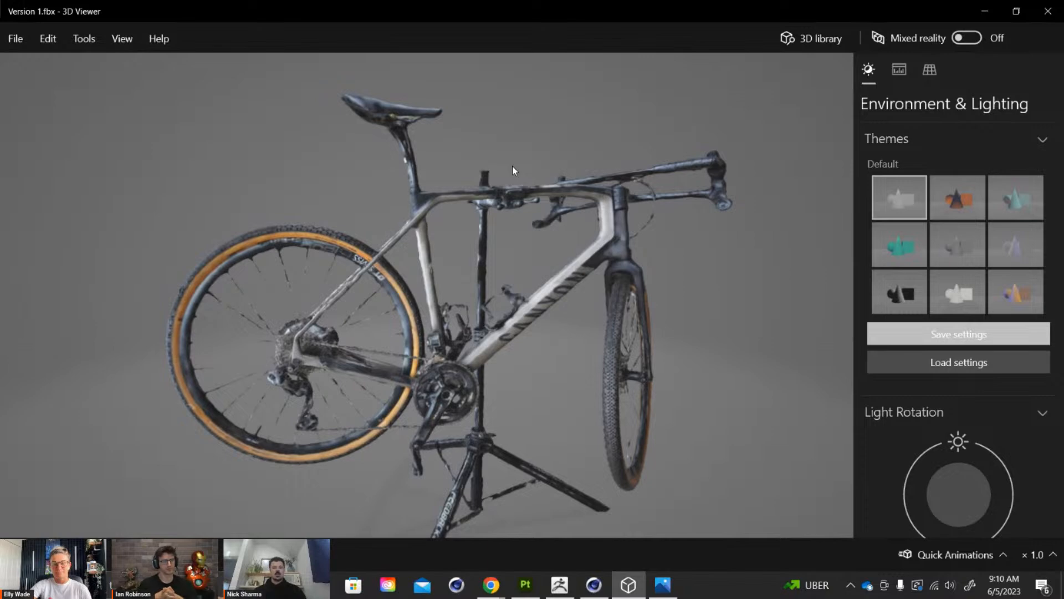
drag(512, 165, 456, 244)
drag(544, 244, 432, 277)
scroll(444, 272, up, 2)
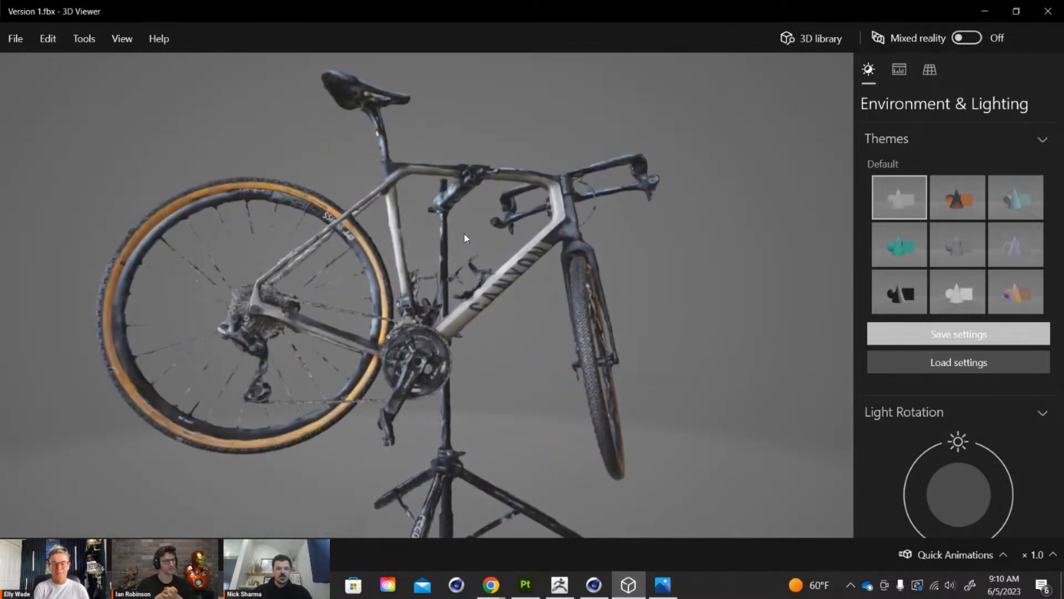
Examine the scanned bike model from further angles, looking closely at the saddle, frame, rear wheel and handlebars.
drag(549, 224, 388, 309)
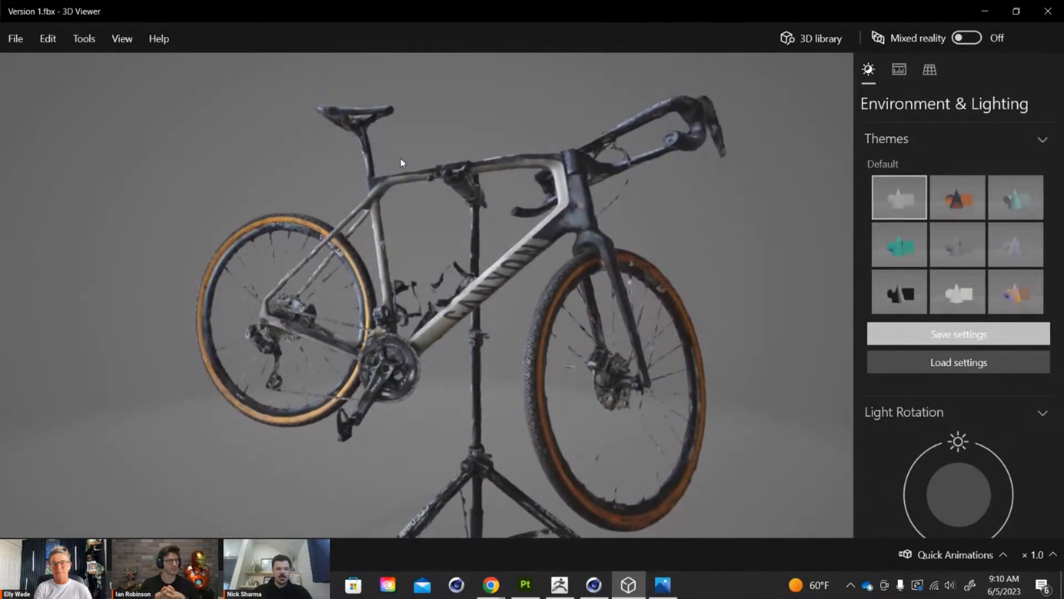
drag(372, 205, 413, 226)
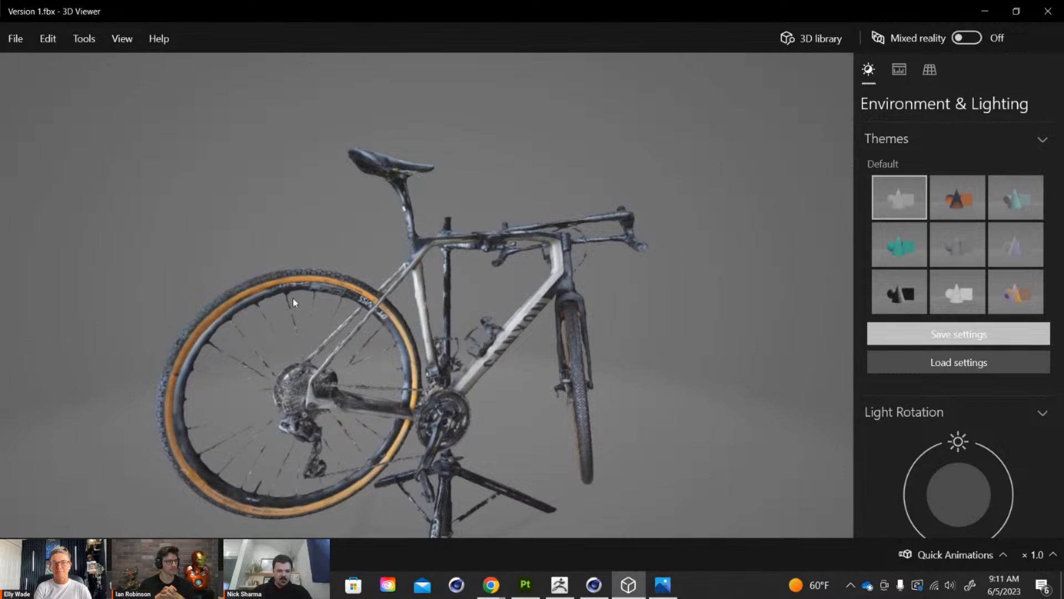
scroll(331, 280, up, 3)
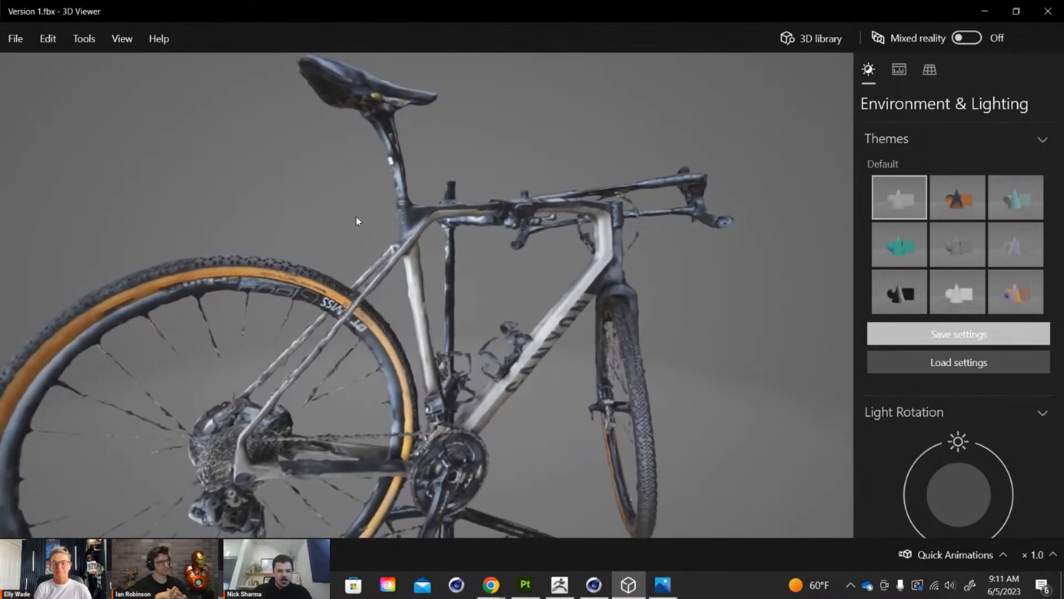
scroll(349, 221, down, 3)
drag(376, 209, 390, 242)
scroll(433, 256, up, 3)
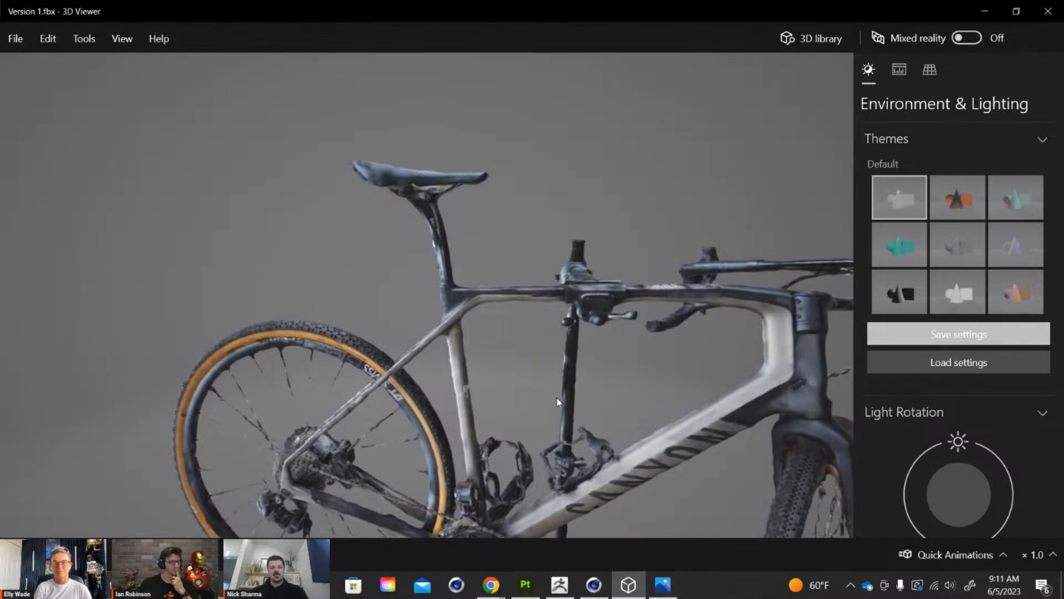
drag(542, 289, 568, 288)
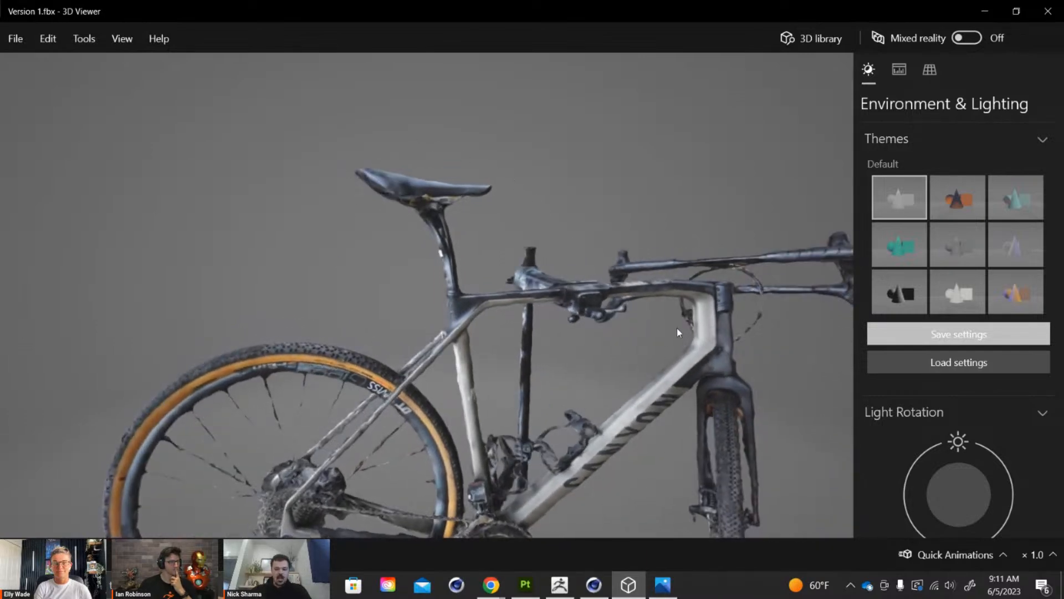
right_drag(561, 303, 561, 247)
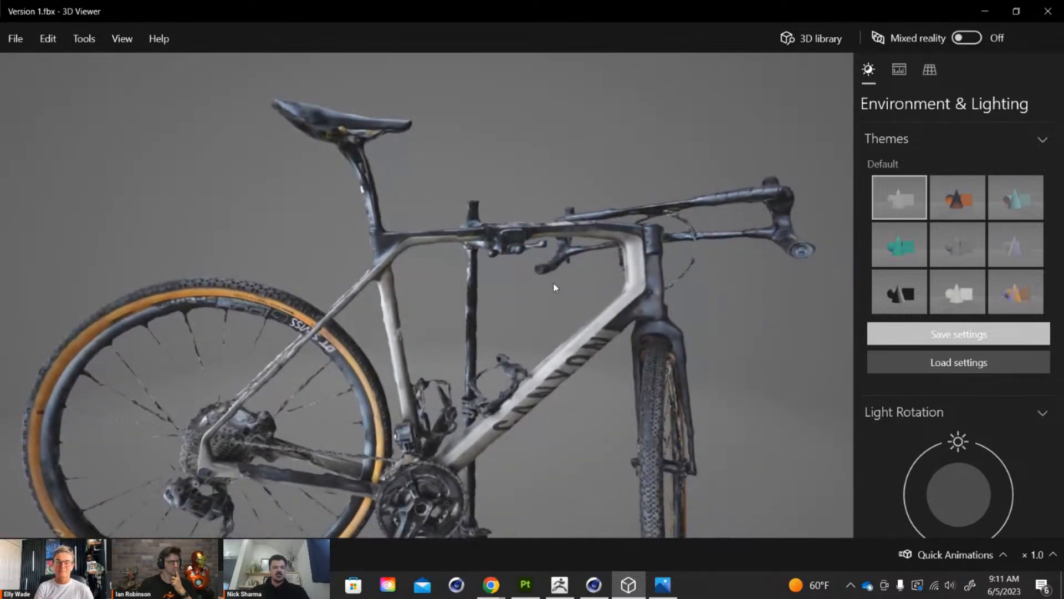
Switch to ZBrush and examine the modelled CANYON GRAIL BIKE from slightly different side angles.
click(569, 591)
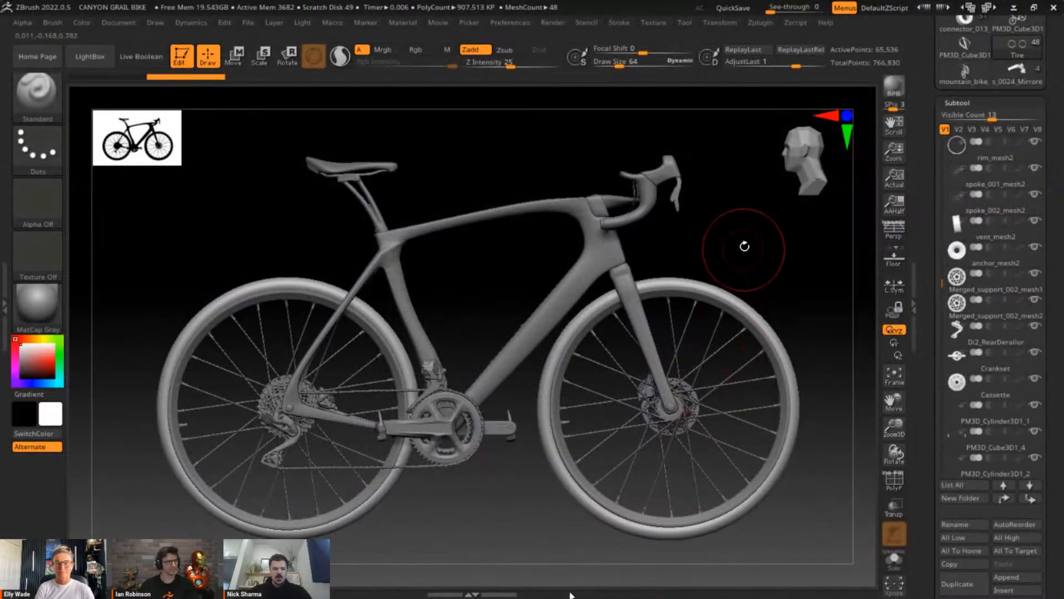
drag(753, 238, 768, 261)
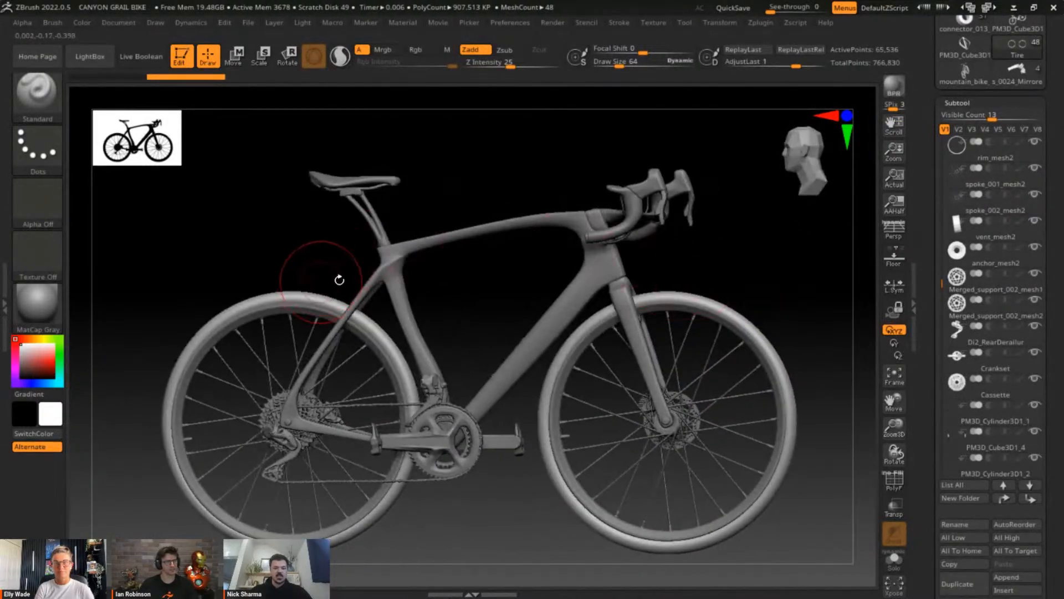
mouse_move(416, 255)
mouse_down()
mouse_move(459, 280)
mouse_move(451, 308)
mouse_move(468, 273)
mouse_move(577, 244)
mouse_up()
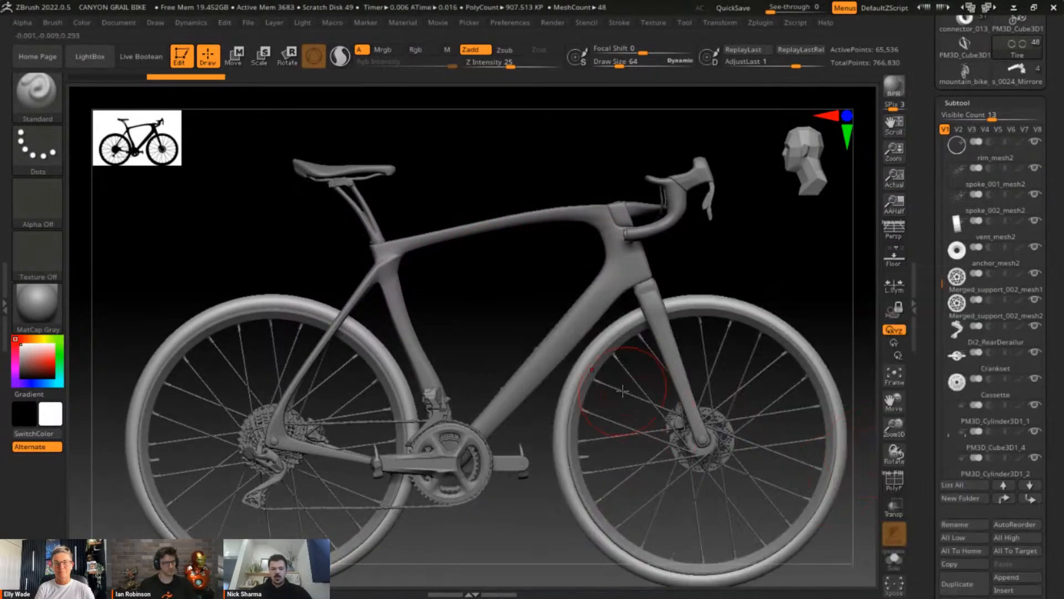
Append a cube subtool to the bike and reinitialize it as a QCube with X, Y and Z resolution 1.
click(1016, 577)
click(529, 407)
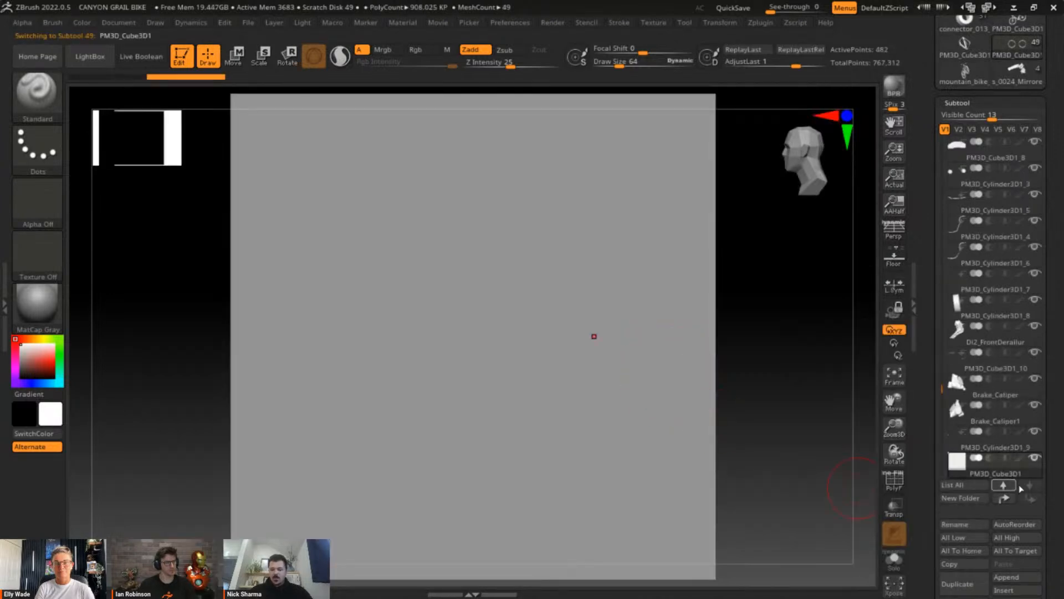
drag(1021, 488, 1025, 352)
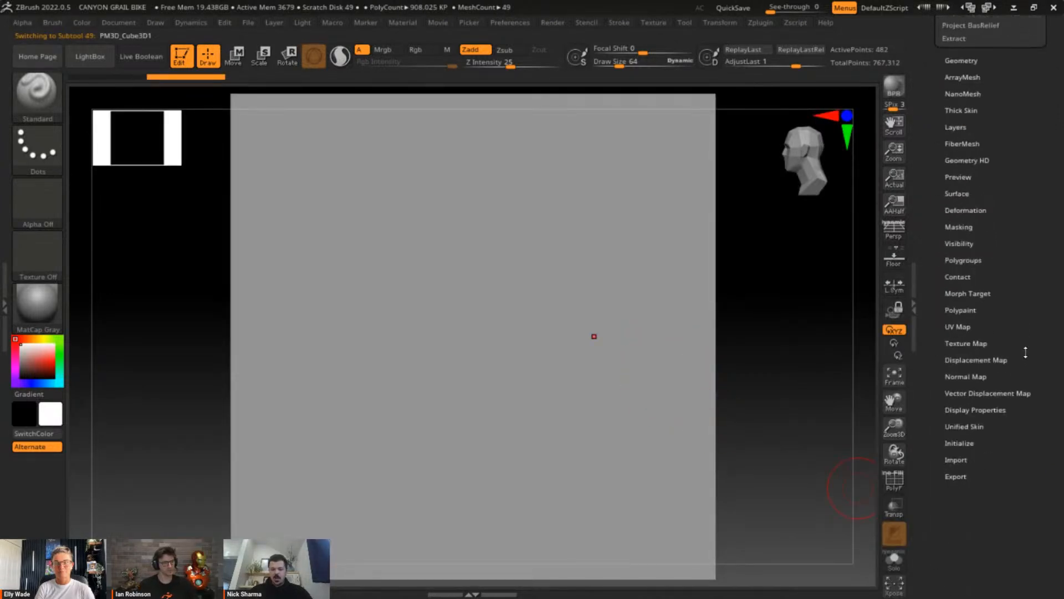
click(957, 443)
drag(980, 448, 1006, 448)
click(952, 420)
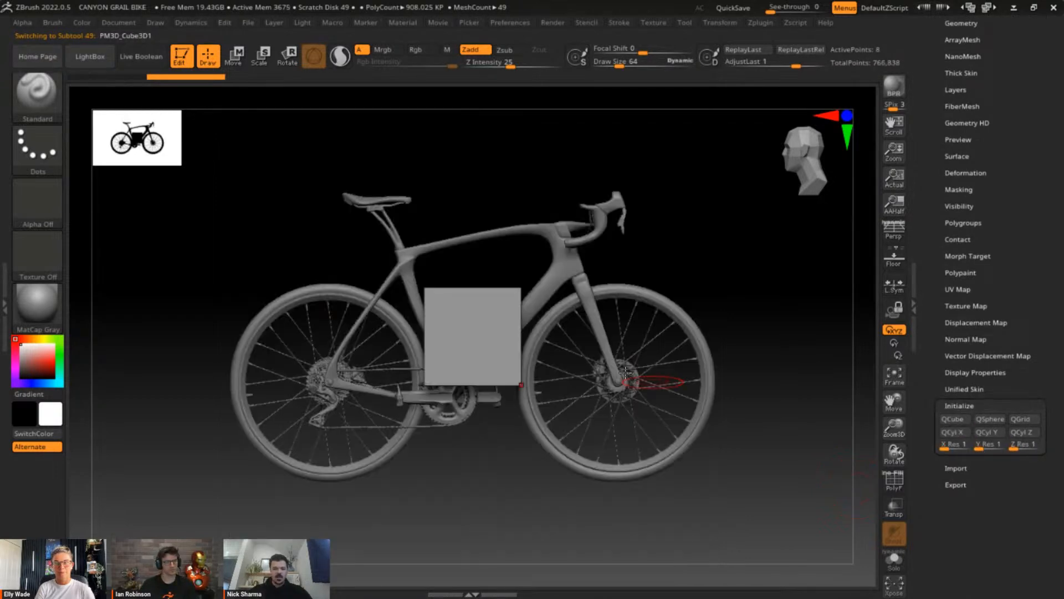
Scale the cube down and move it up to the middle of the bike's top tube.
key(w)
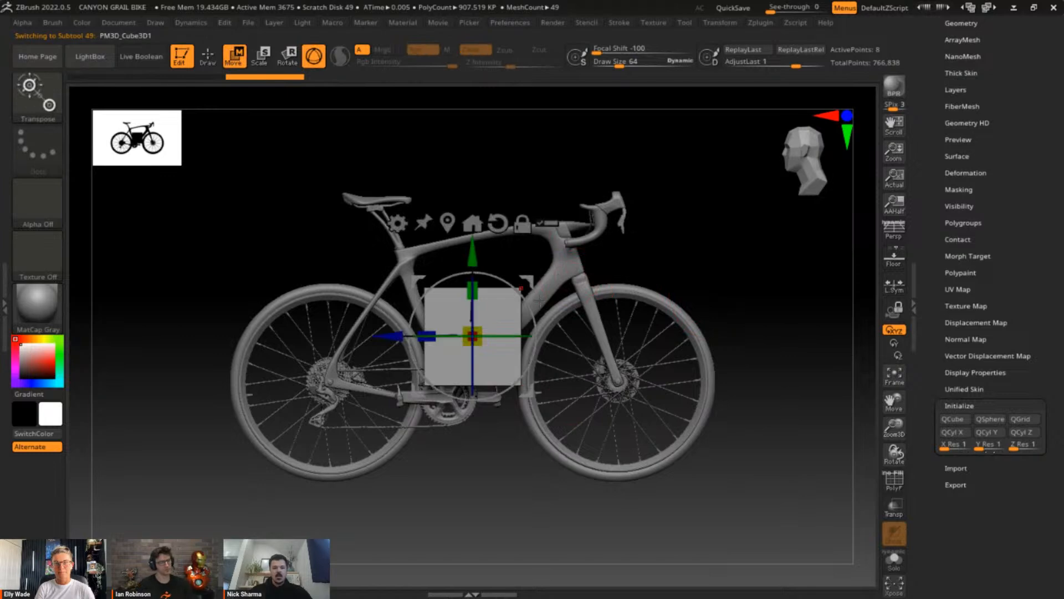
drag(472, 336, 447, 281)
ctrl+right_drag(768, 256, 558, 254)
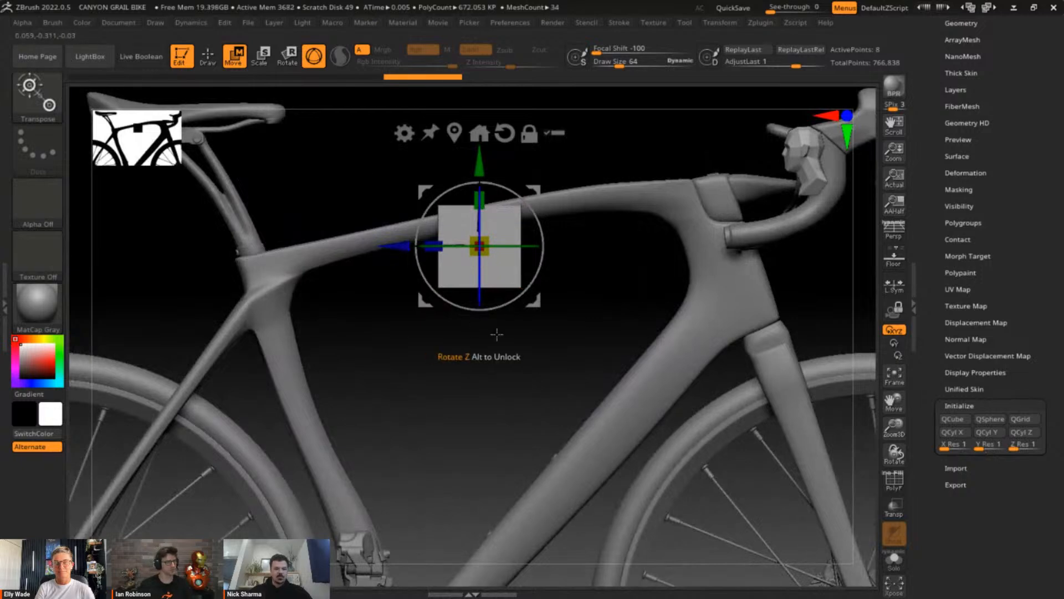
ctrl+right_drag(551, 432, 544, 359)
Activate the ZModeler brush with polyframe display and set its point action to Move with the Infinite Depth target.
key(b)
key(z)
key(m)
key(shift+f)
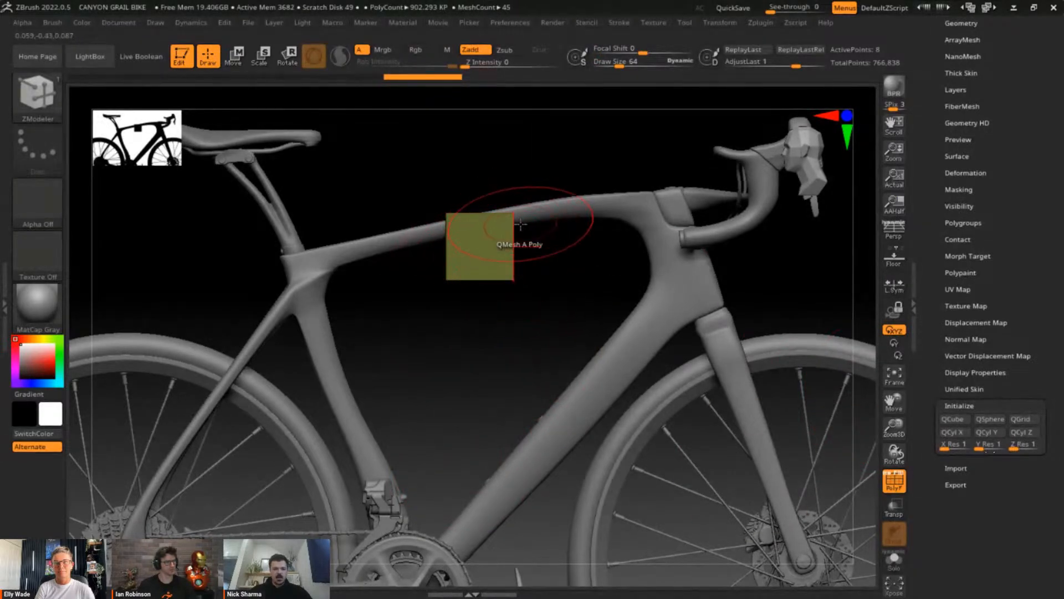
key(space)
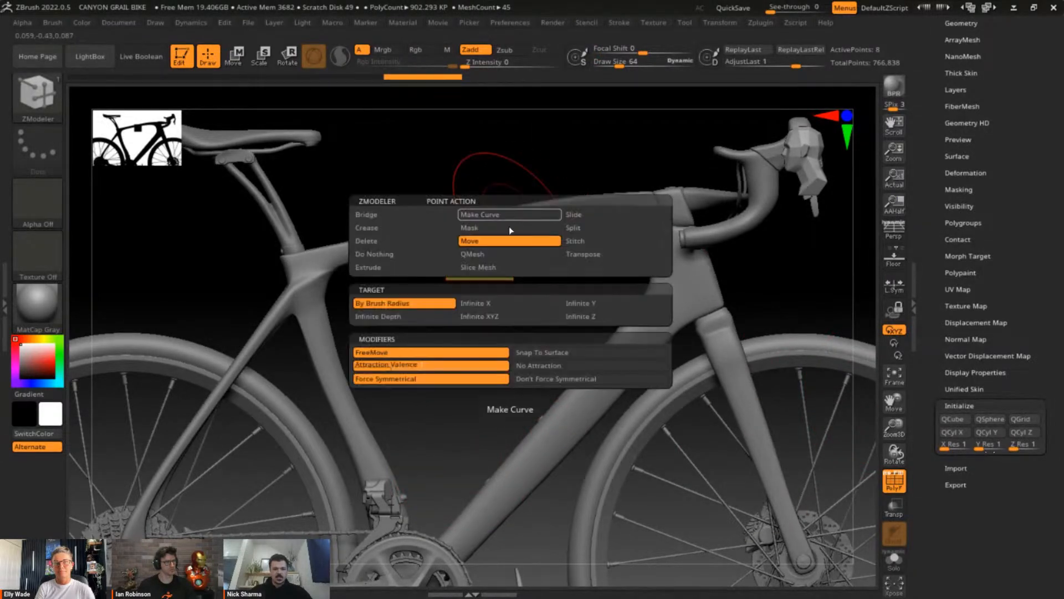
click(415, 314)
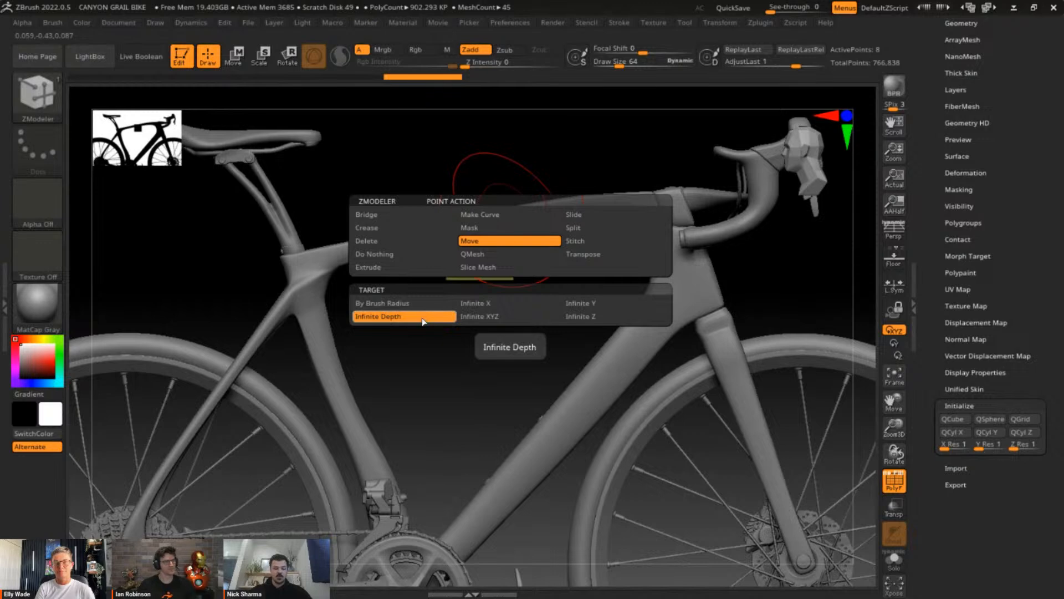
Reduce the draw size to about 38.6 and move the box's corner points to both ends of the top tube.
key(s)
drag(516, 370, 504, 368)
key(s)
drag(589, 267, 591, 267)
click(514, 217)
key(s)
drag(546, 240, 570, 240)
drag(510, 214, 651, 192)
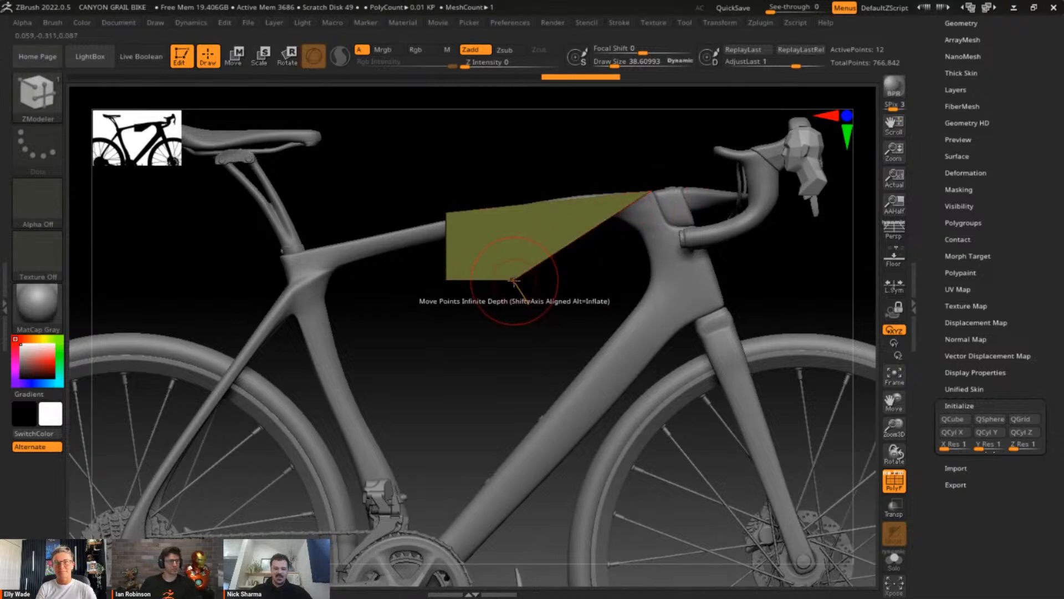
drag(511, 280, 660, 213)
drag(424, 233, 263, 265)
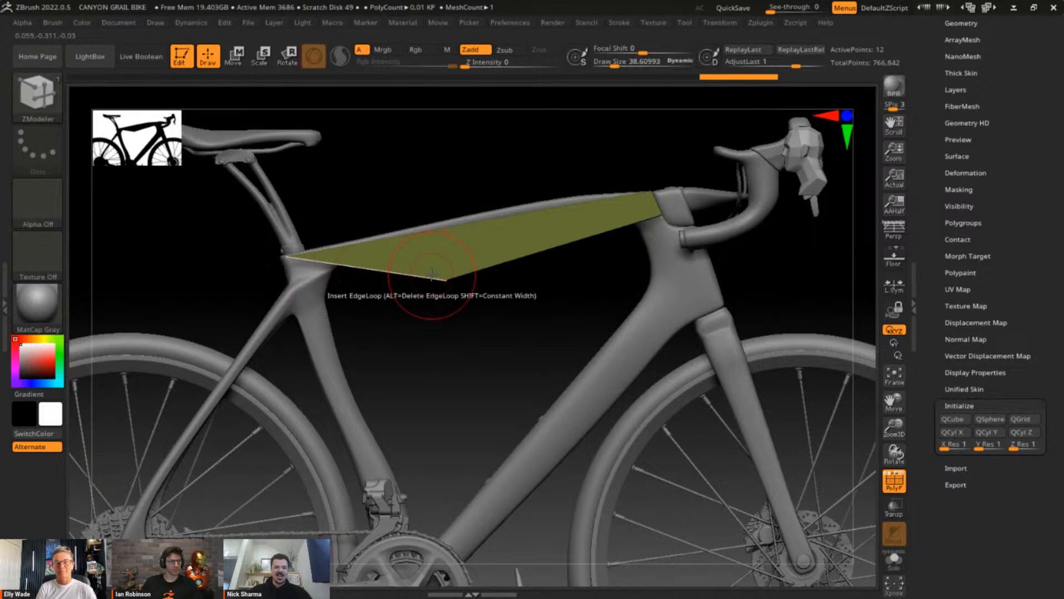
drag(445, 279, 283, 282)
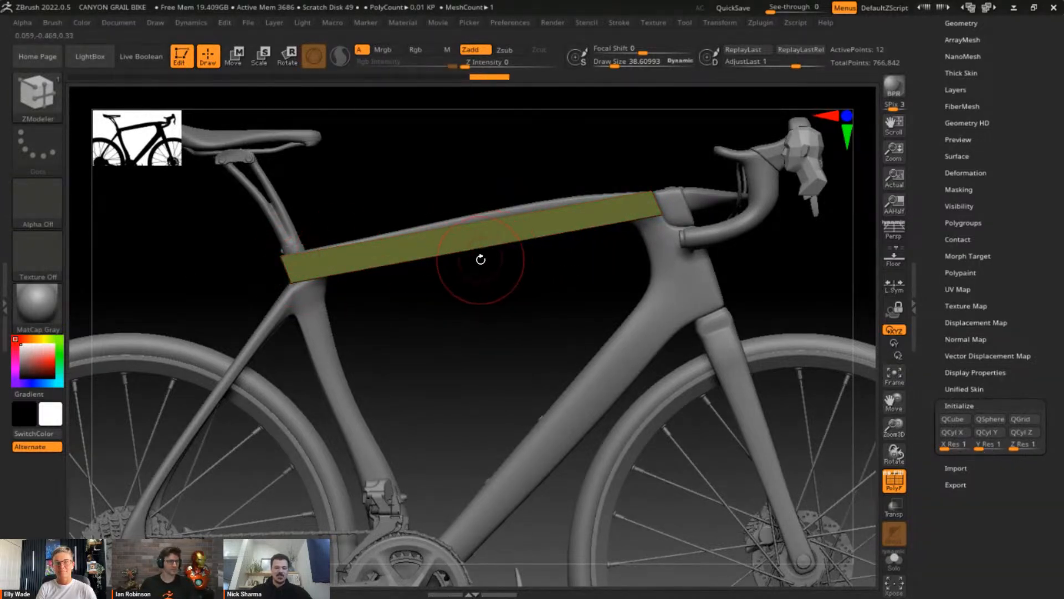
Insert two edge loops across the box and move their points to follow the bends of the top tube.
click(384, 263)
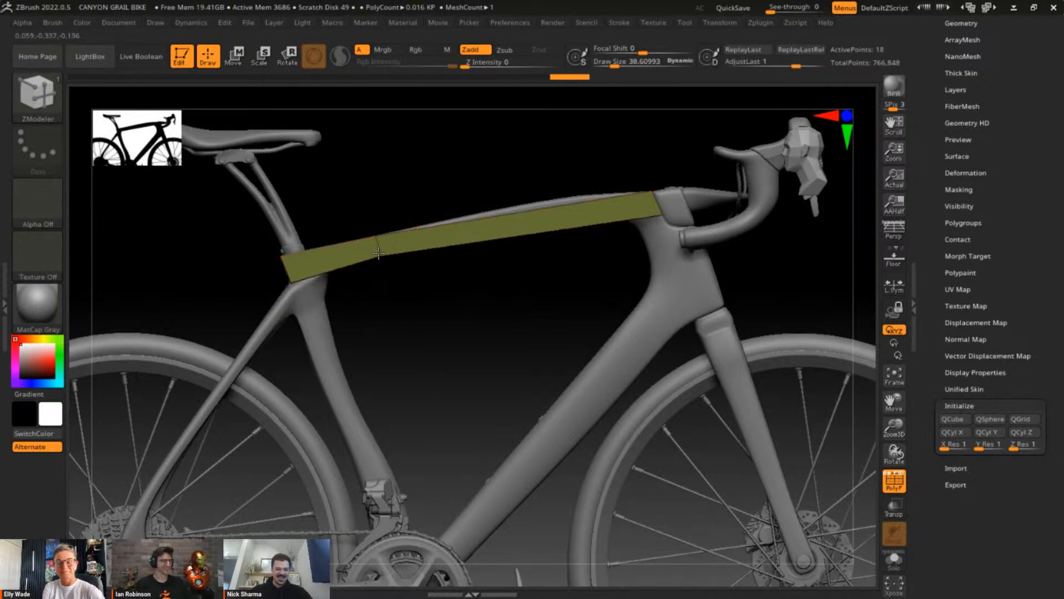
click(536, 209)
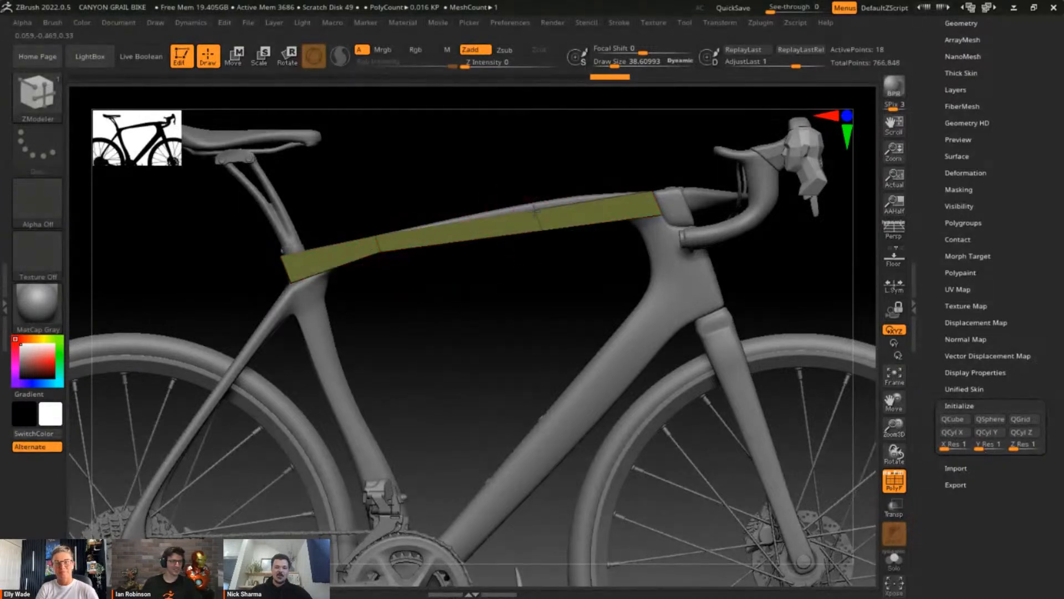
click(542, 203)
drag(549, 226, 549, 215)
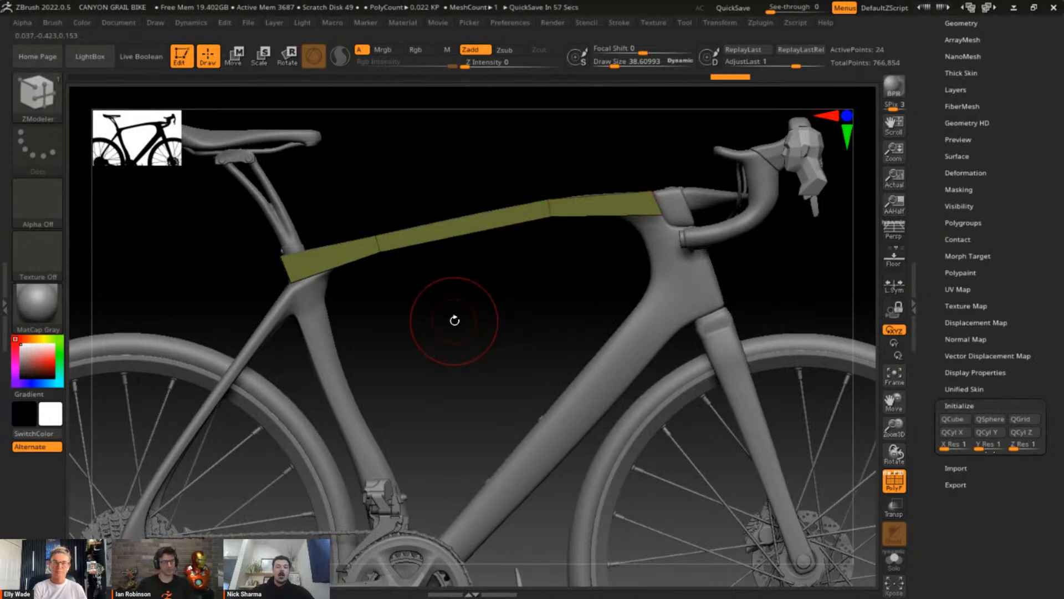
Examine the blocked-out top tube together with the handlebars, frame and wheels from several angles.
drag(501, 311, 520, 294)
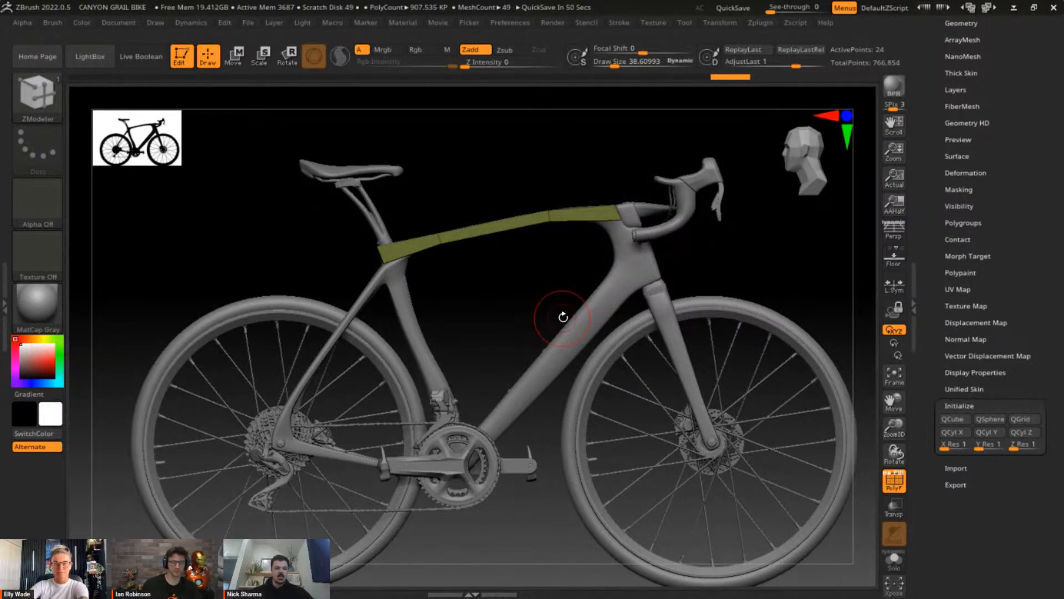
drag(560, 273, 537, 233)
drag(802, 287, 680, 283)
alt+drag(798, 301, 787, 255)
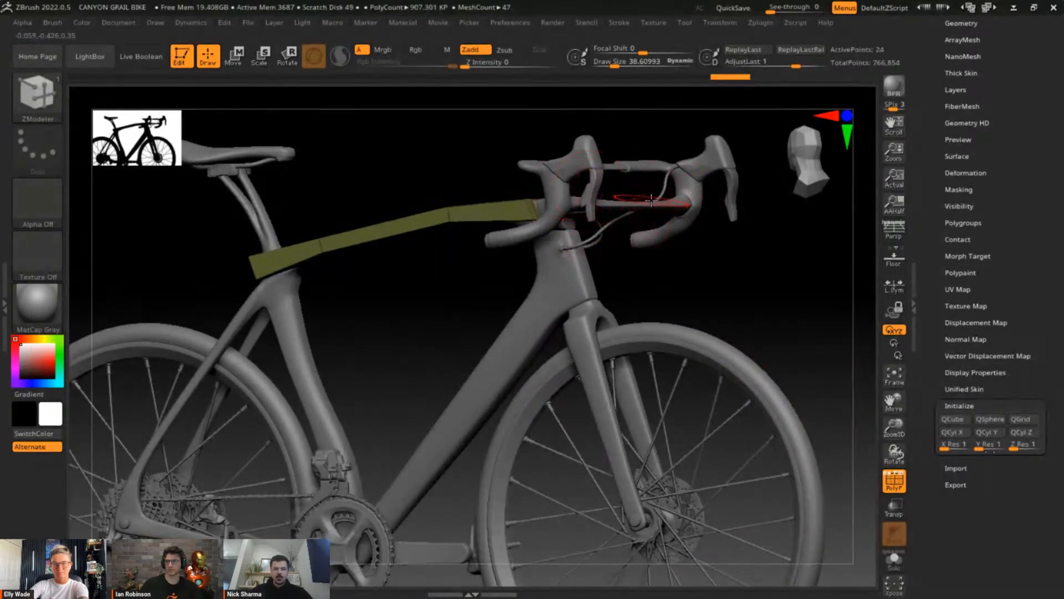
drag(698, 344, 792, 307)
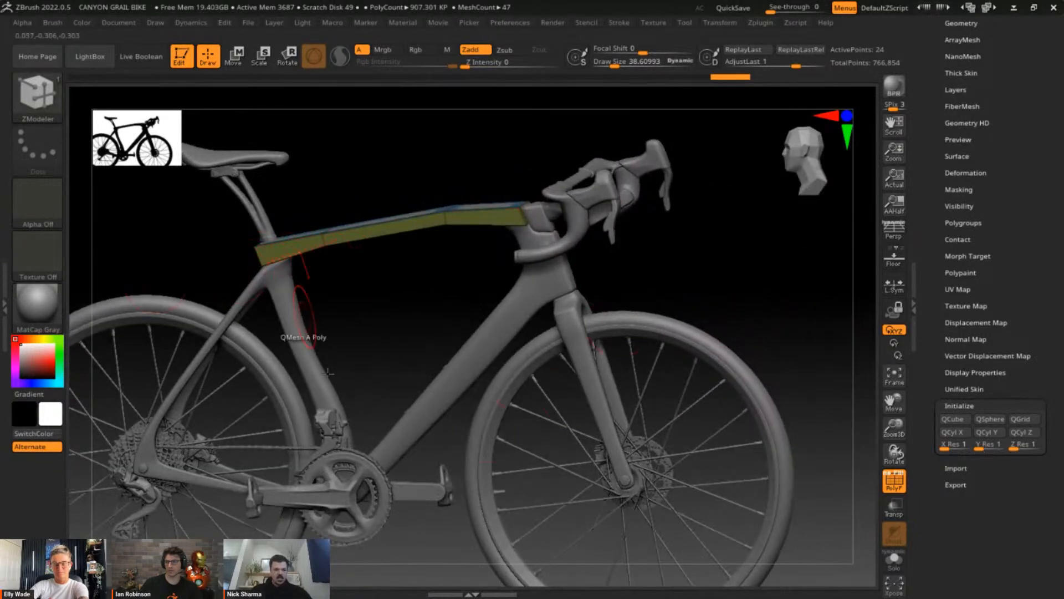
drag(760, 240, 787, 241)
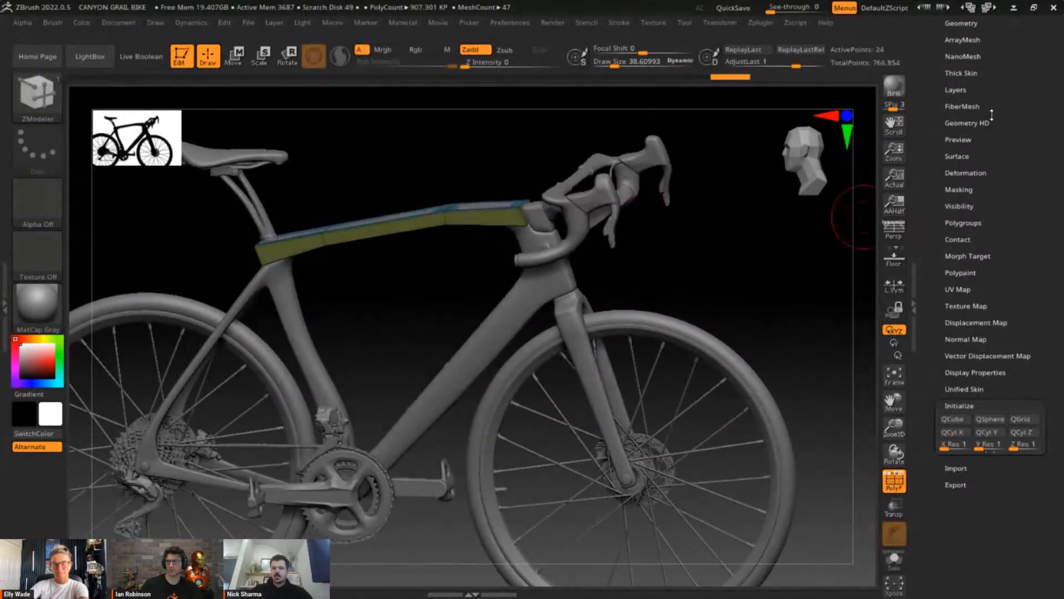
Hide the top tube box subtool, select a handlebar cable and view the cables and brake levers up close.
drag(990, 114, 973, 278)
click(963, 298)
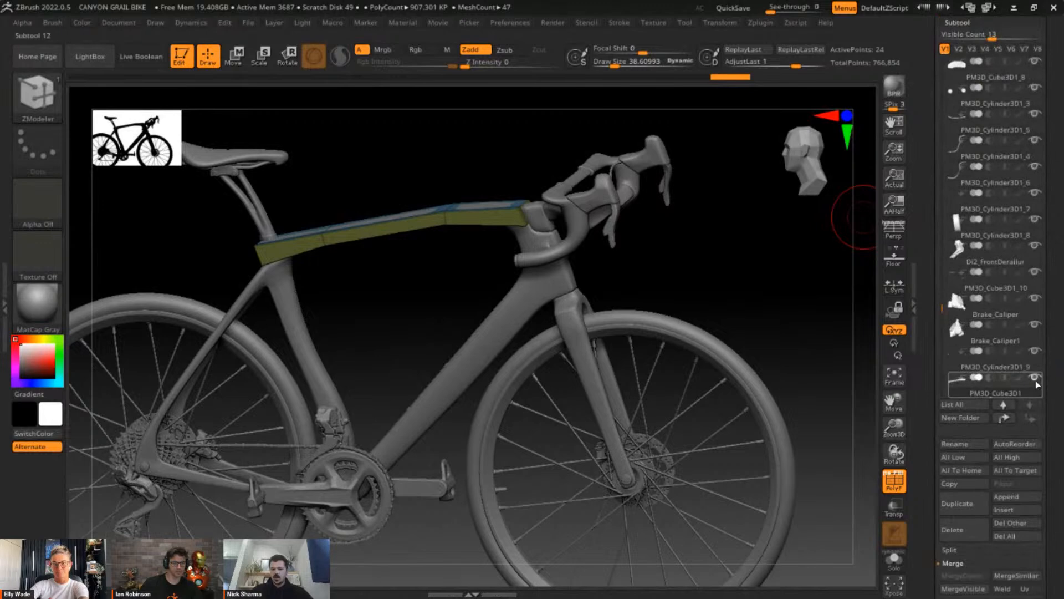
alt+click(611, 169)
mouse_move(816, 264)
mouse_down()
mouse_move(772, 281)
mouse_move(786, 356)
mouse_move(693, 388)
mouse_move(622, 395)
mouse_move(516, 269)
mouse_up()
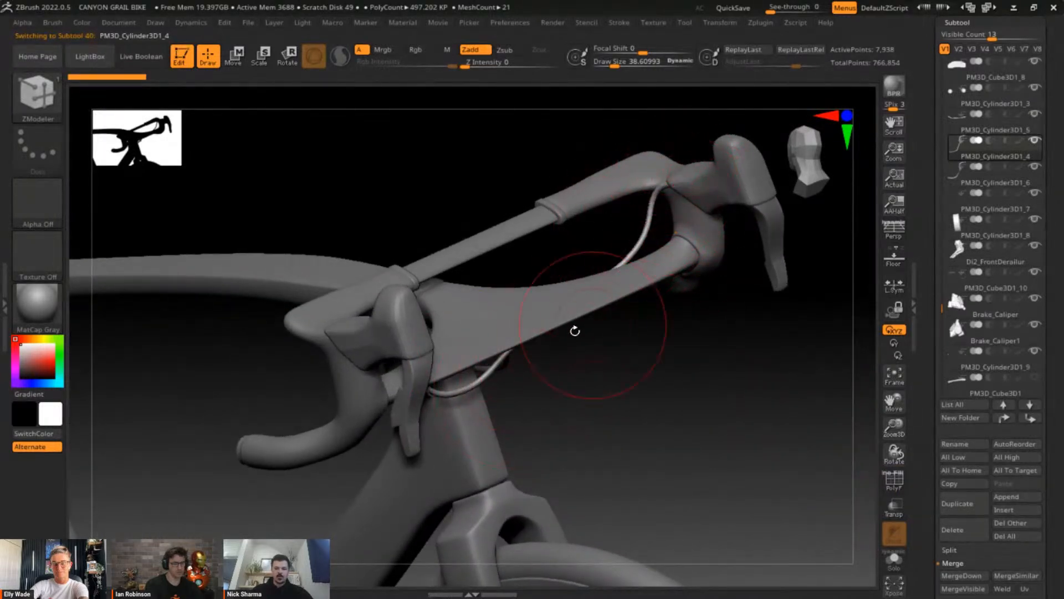
Append a Cylinder3D subtool, then stretch it into a thin vertical rod and raise it between the top and down tubes.
click(1005, 509)
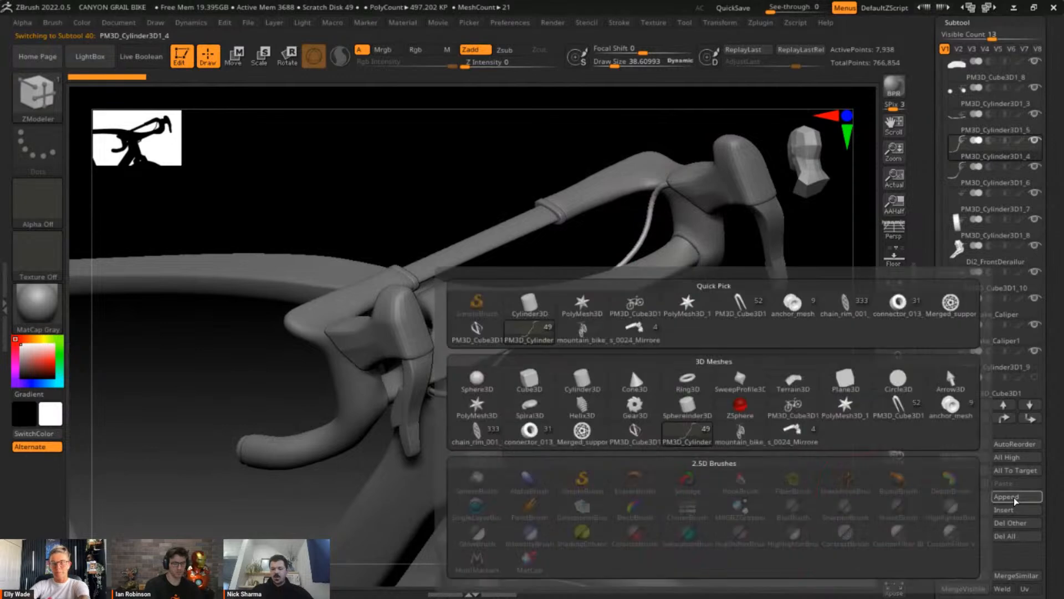
click(584, 396)
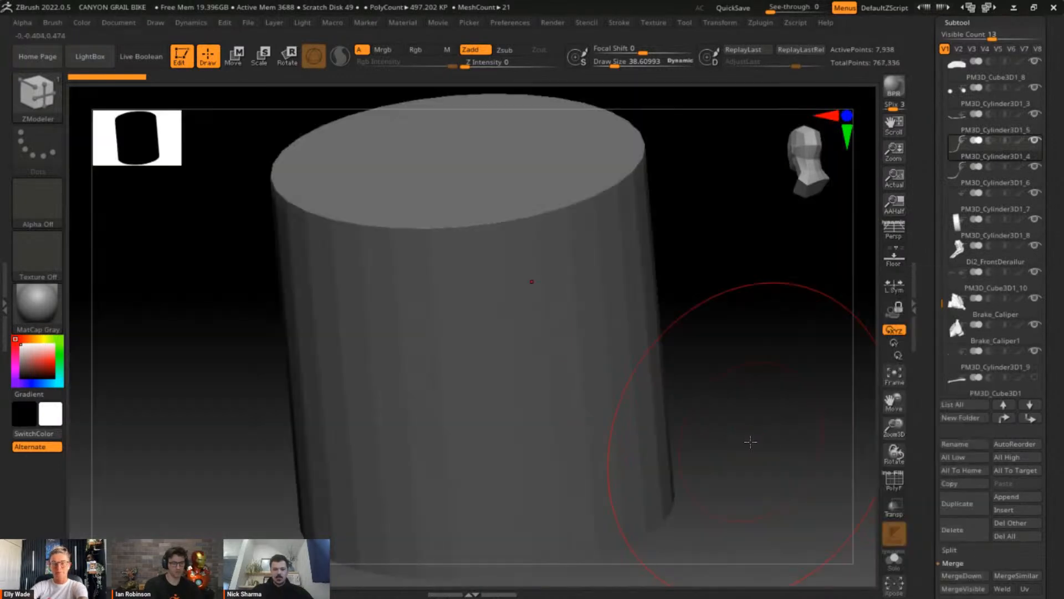
key(w)
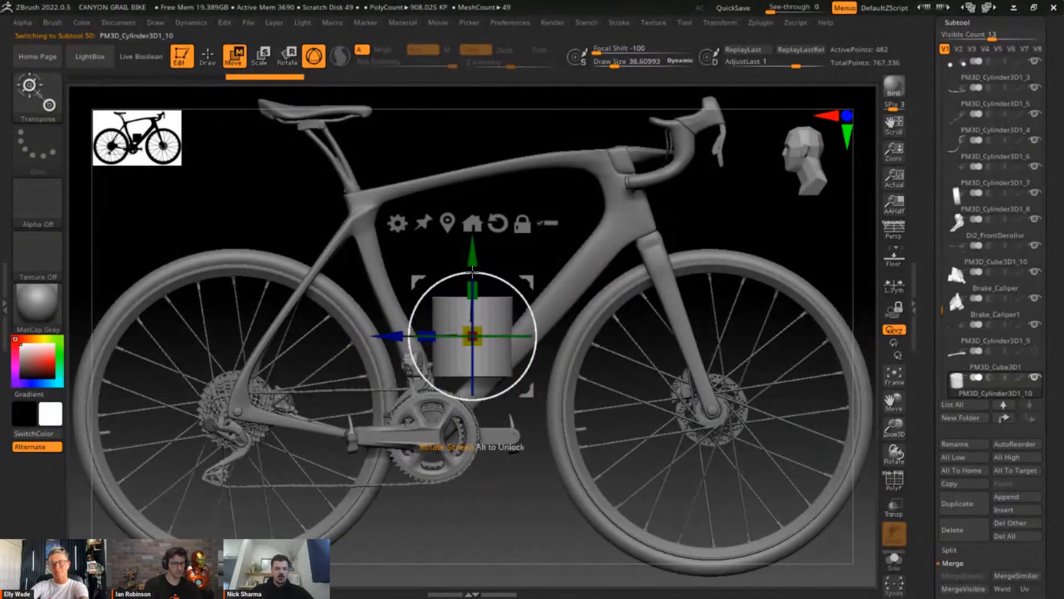
drag(477, 324, 475, 189)
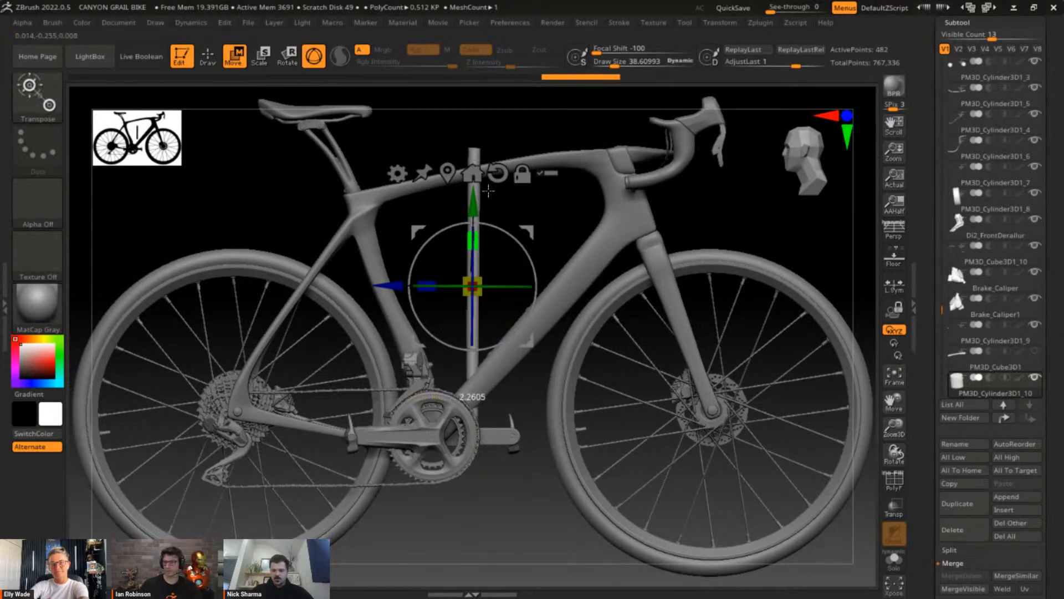
Remesh the thin cylinder subtool with ZRemesher.
scroll(1062, 433, down, 5)
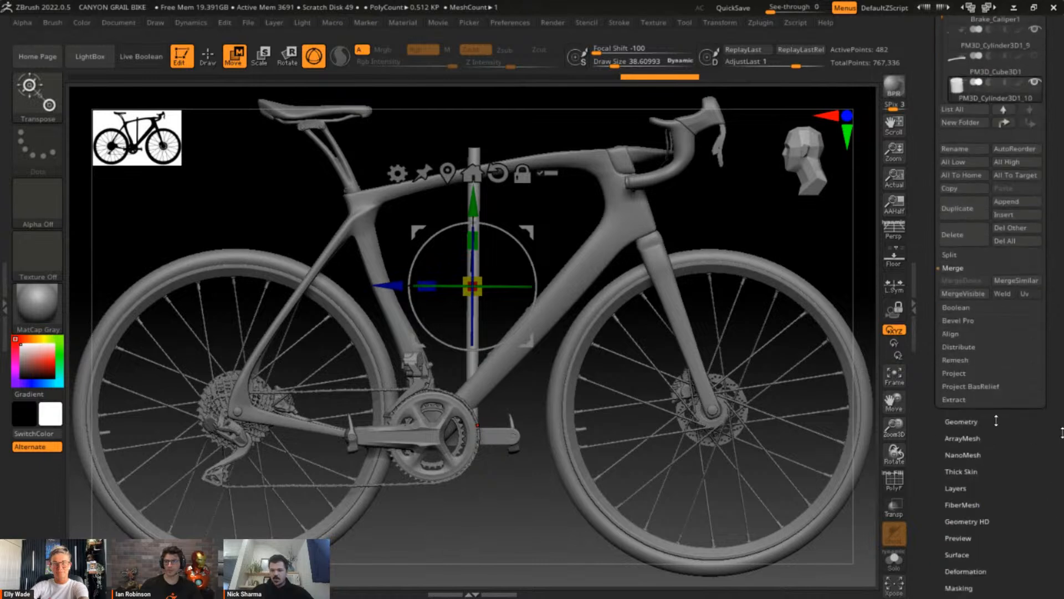
click(947, 424)
click(961, 250)
click(964, 269)
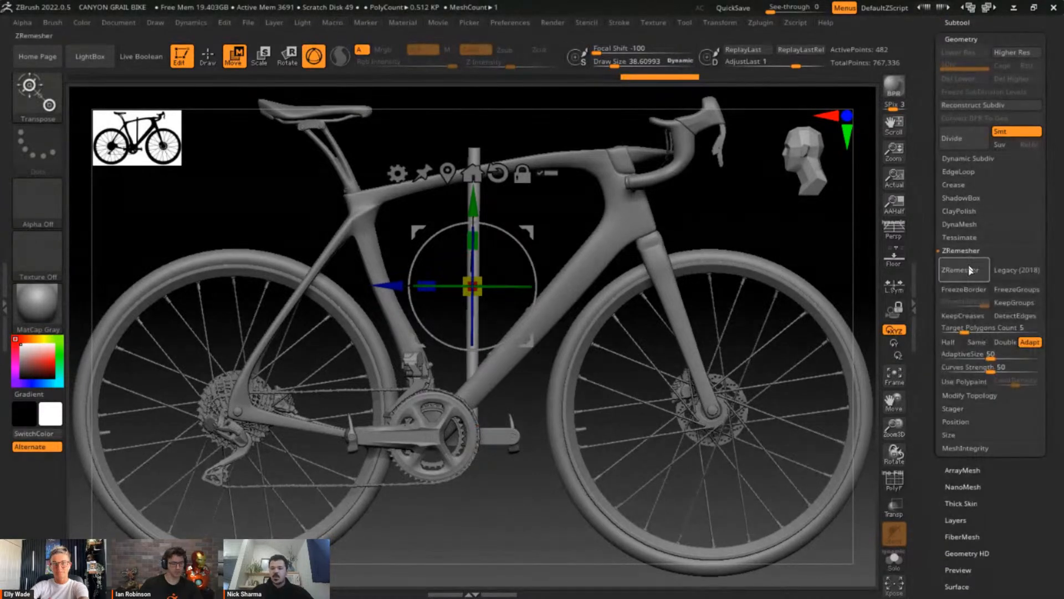
Apply the Bend Curve deformer to the thin cylinder and raise its curve resolution to five control points.
click(405, 171)
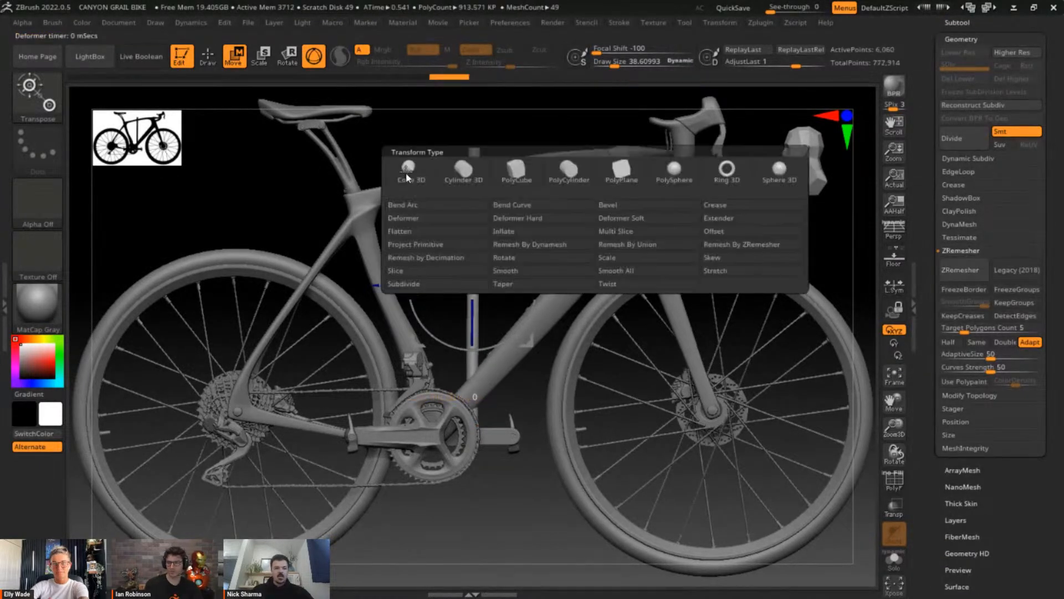
click(408, 172)
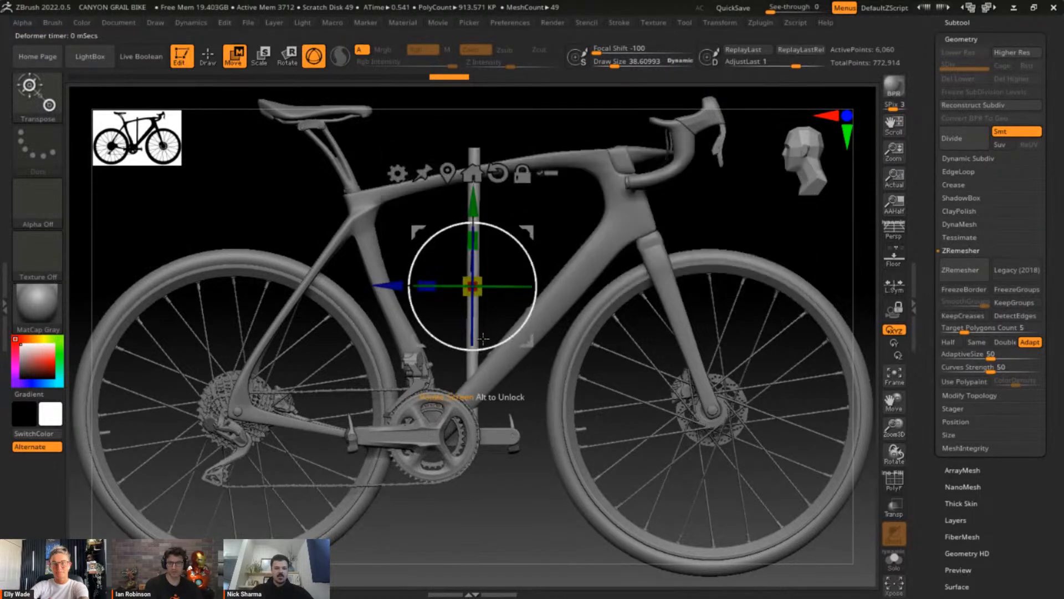
click(397, 175)
click(498, 210)
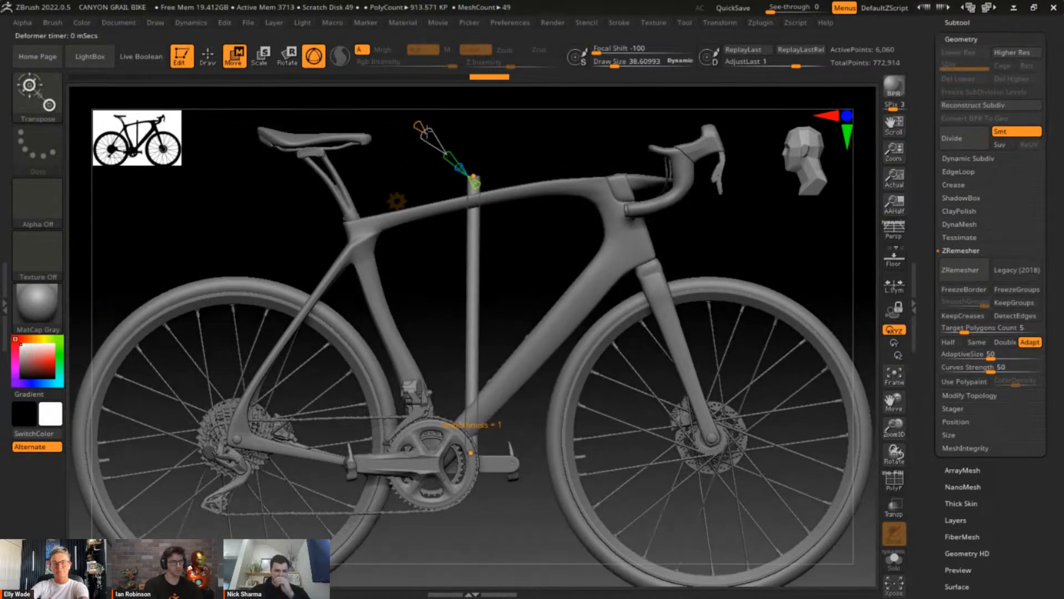
drag(415, 123, 411, 118)
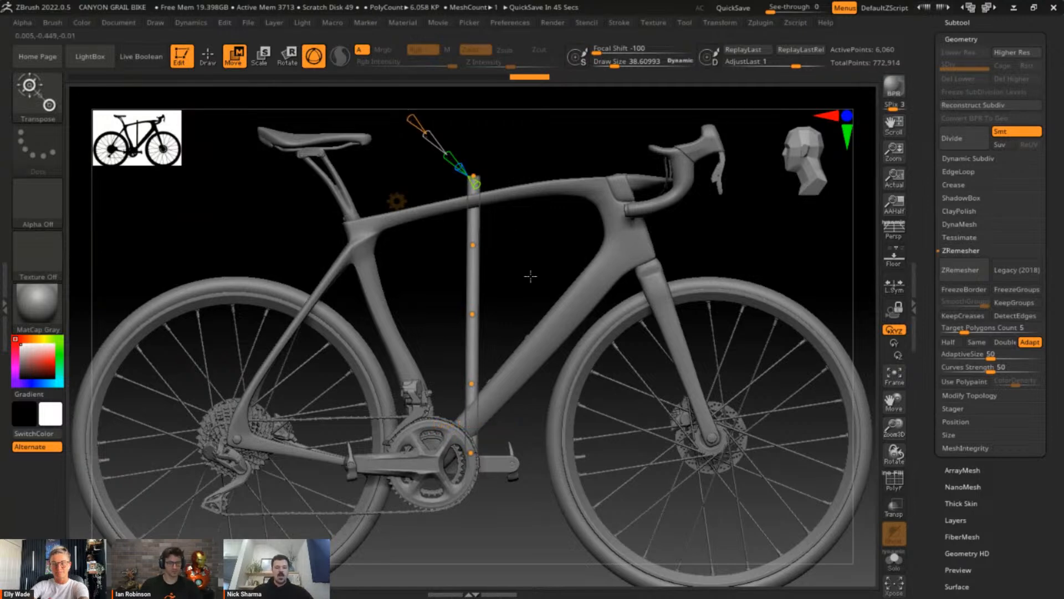
Bend the thin cylinder into an S-shape by offsetting its middle and upper curve points in opposite directions, and return to Gizmo 3D.
drag(472, 314, 436, 312)
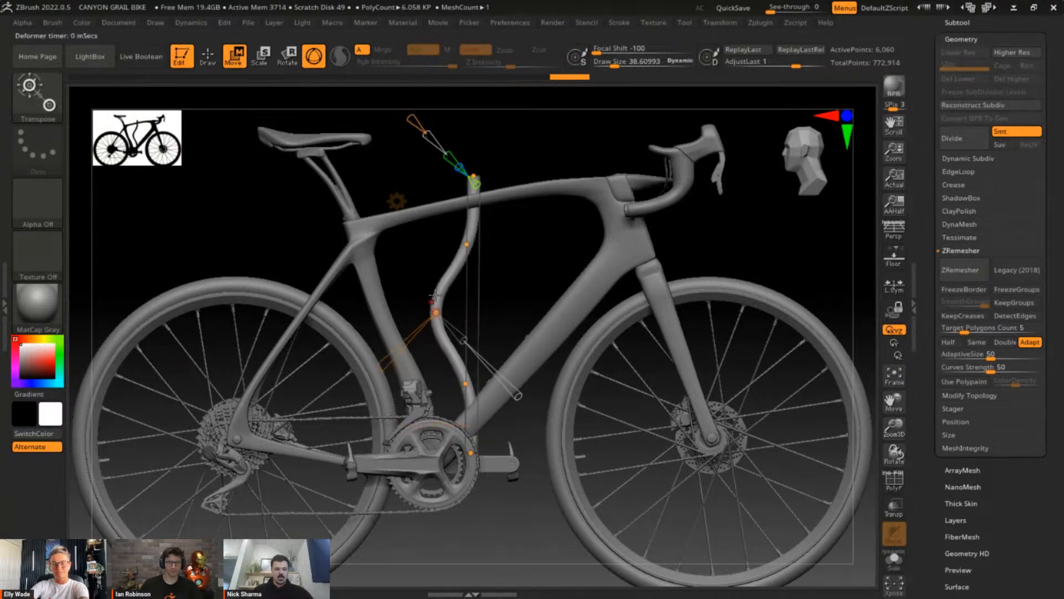
drag(464, 244, 496, 247)
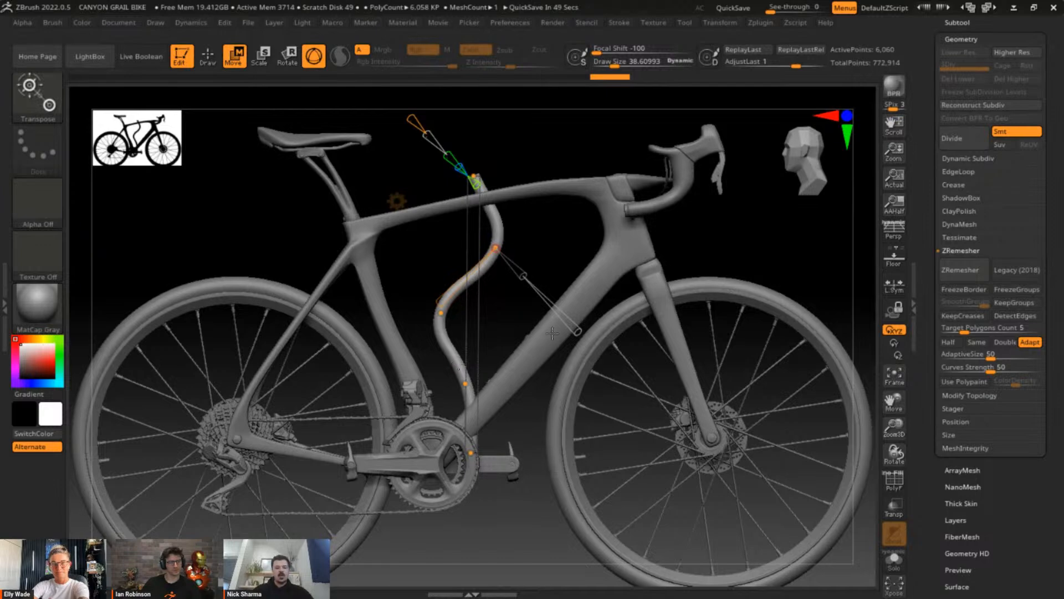
ctrl+right_drag(534, 435, 536, 479)
right_drag(520, 345, 556, 256)
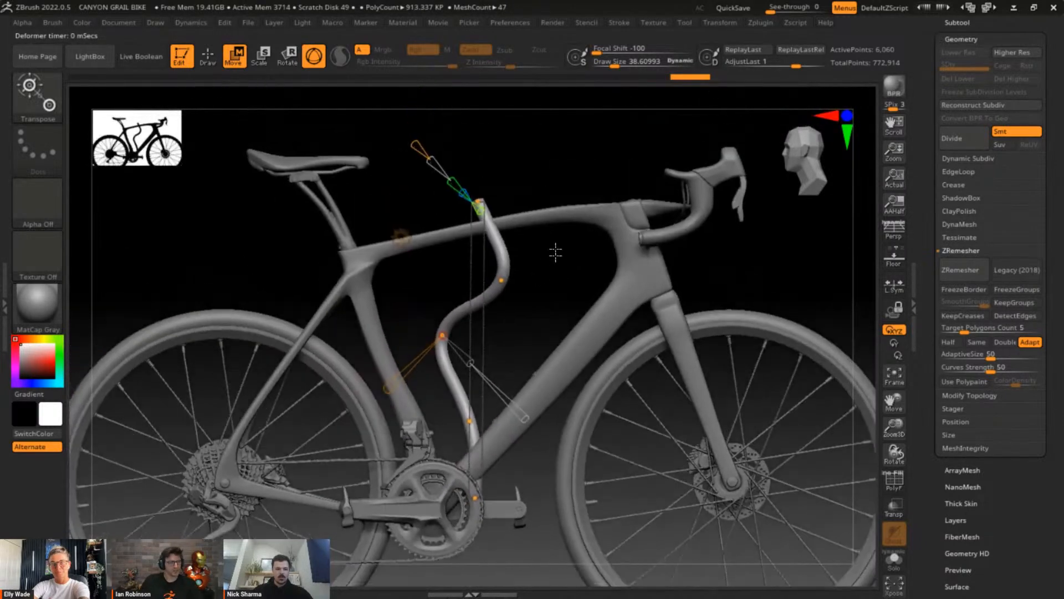
click(401, 237)
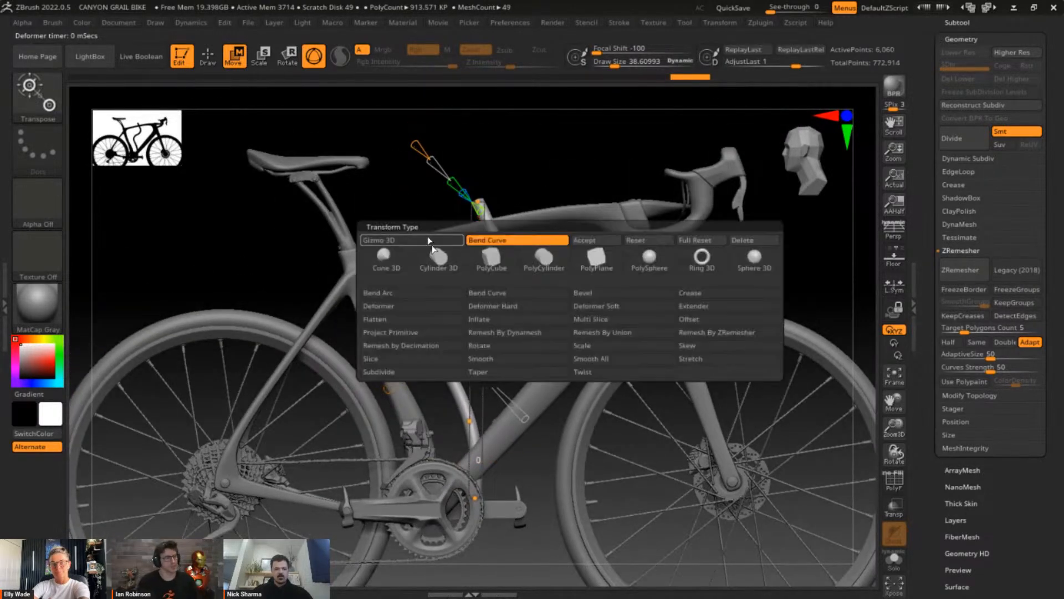
click(428, 248)
Move the bent cylinder to the handlebars and position it as a cable between the handlebar and head tube.
drag(511, 270, 705, 282)
drag(767, 296, 755, 364)
drag(705, 193, 701, 256)
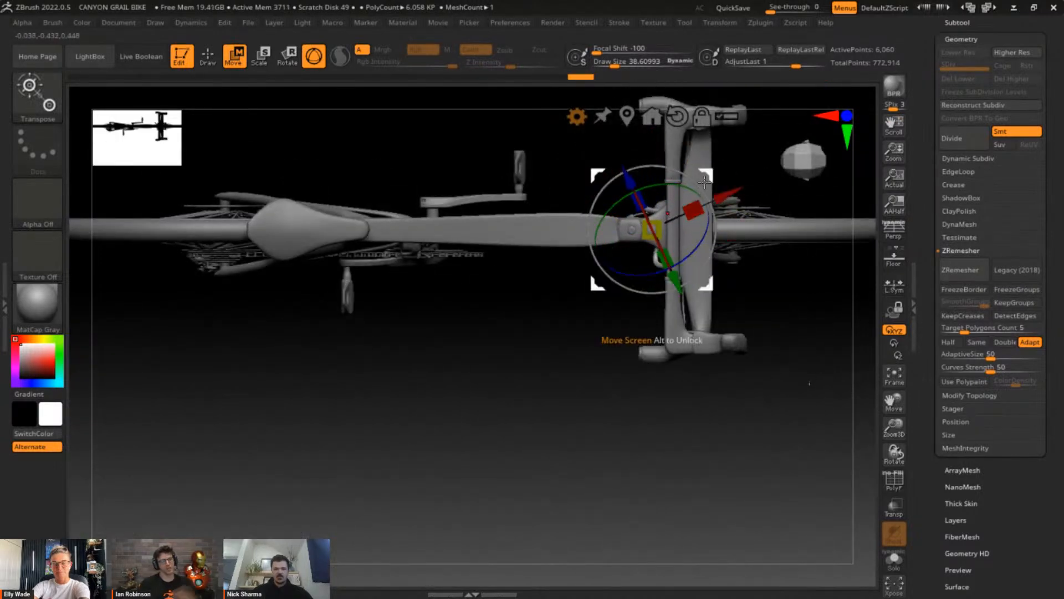
drag(706, 179, 729, 259)
drag(758, 310, 779, 350)
Try to pull the new cable's lower end up along the head tube with the Move Infinite Depth brush.
key(b)
key(m)
key(i)
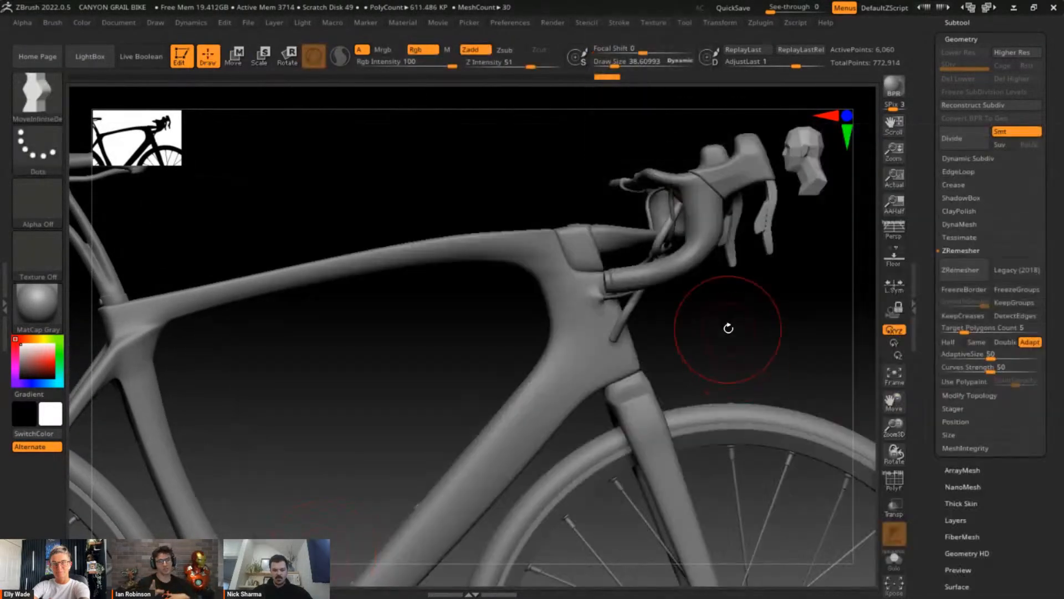
drag(594, 298, 585, 264)
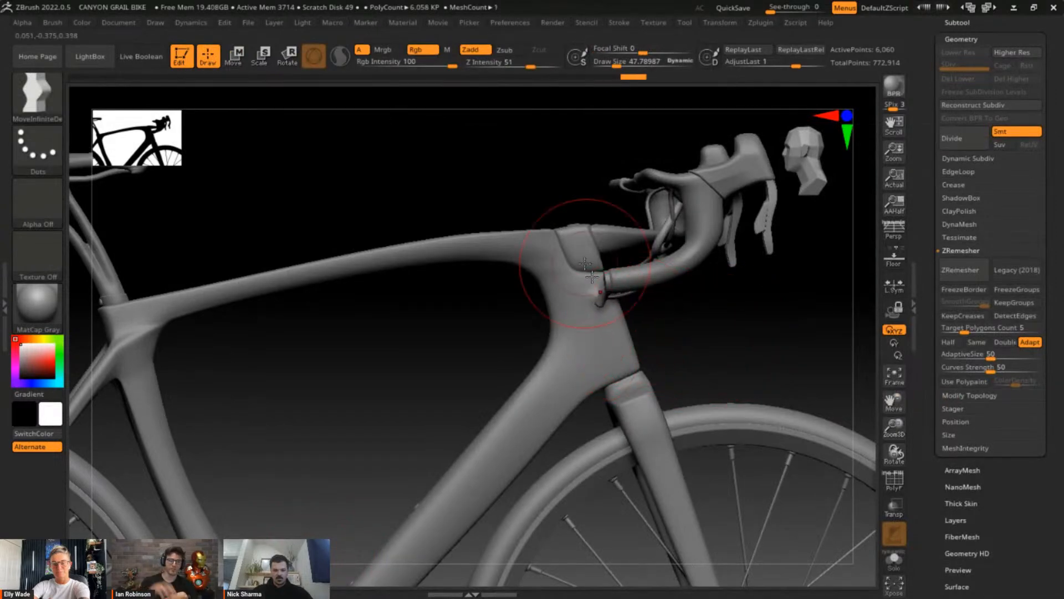
mouse_move(741, 357)
mouse_down()
mouse_move(751, 366)
mouse_move(641, 369)
mouse_move(727, 352)
mouse_up()
key(shift+d)
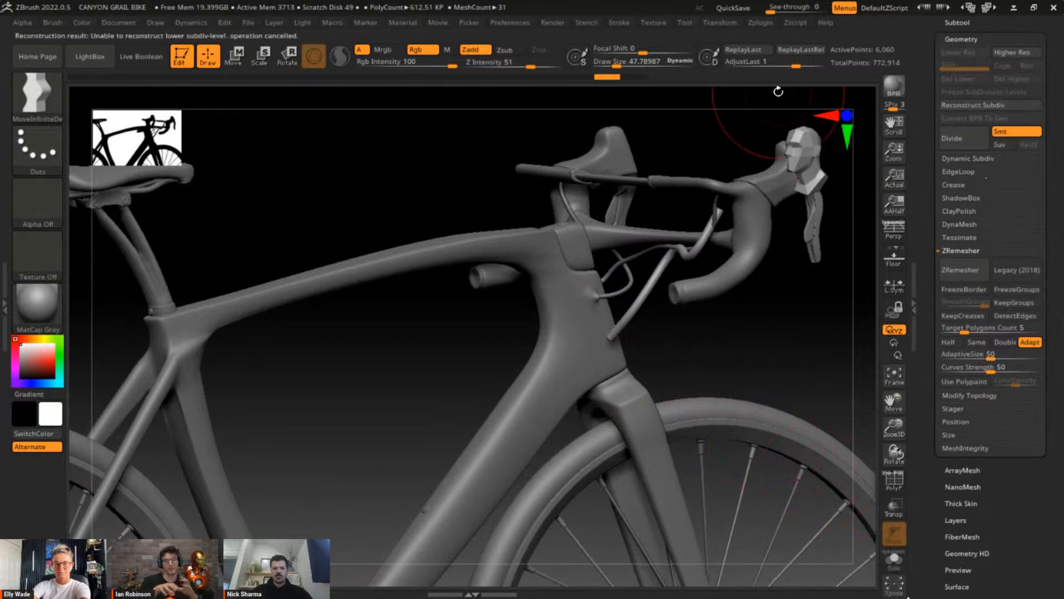
Hide the bent cylinder subtool PM3D_Cylinder3D1_10 and select the finished cable PM3D_Cylinder3D1_4 at the head tube.
drag(827, 386, 819, 357)
click(1004, 28)
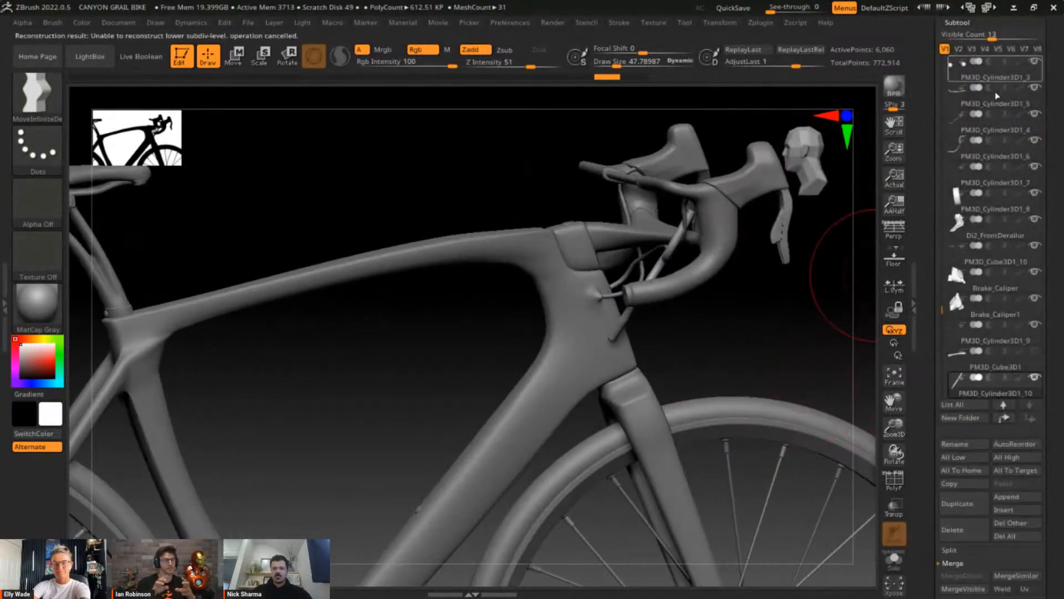
click(1035, 378)
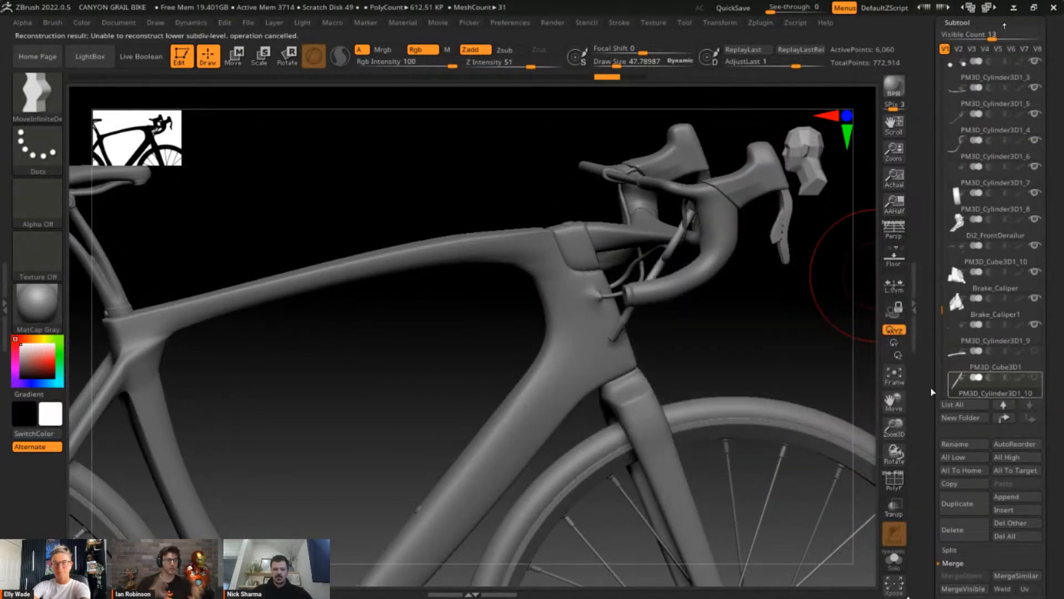
alt+click(619, 292)
mouse_move(764, 368)
mouse_down()
mouse_move(801, 366)
mouse_move(768, 351)
mouse_up()
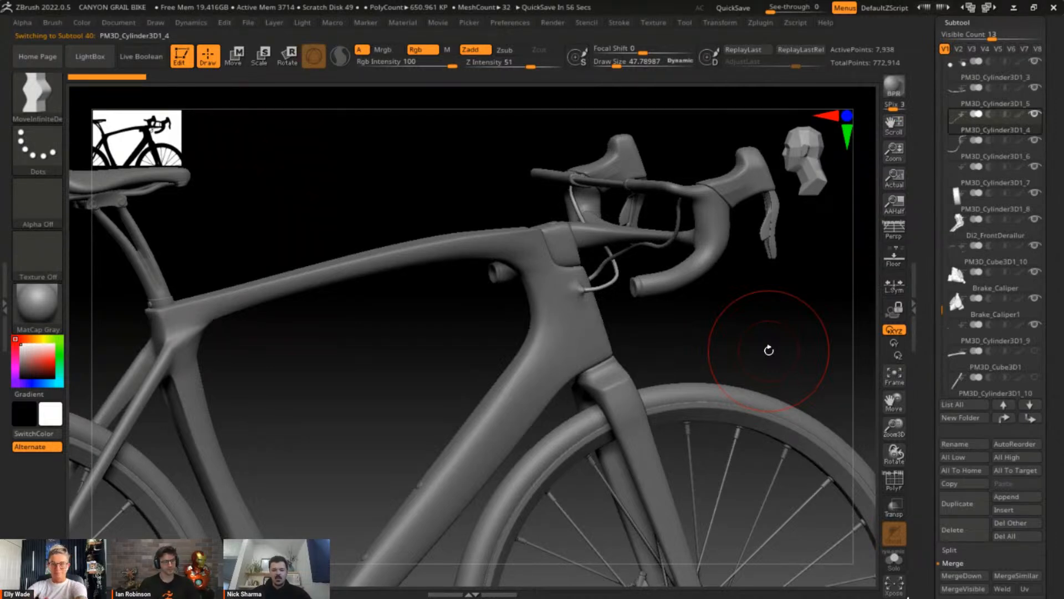
View the whole bike from several angles and select the handlebar cable PM3D_Cylinder3D1_6.
drag(769, 350, 741, 284)
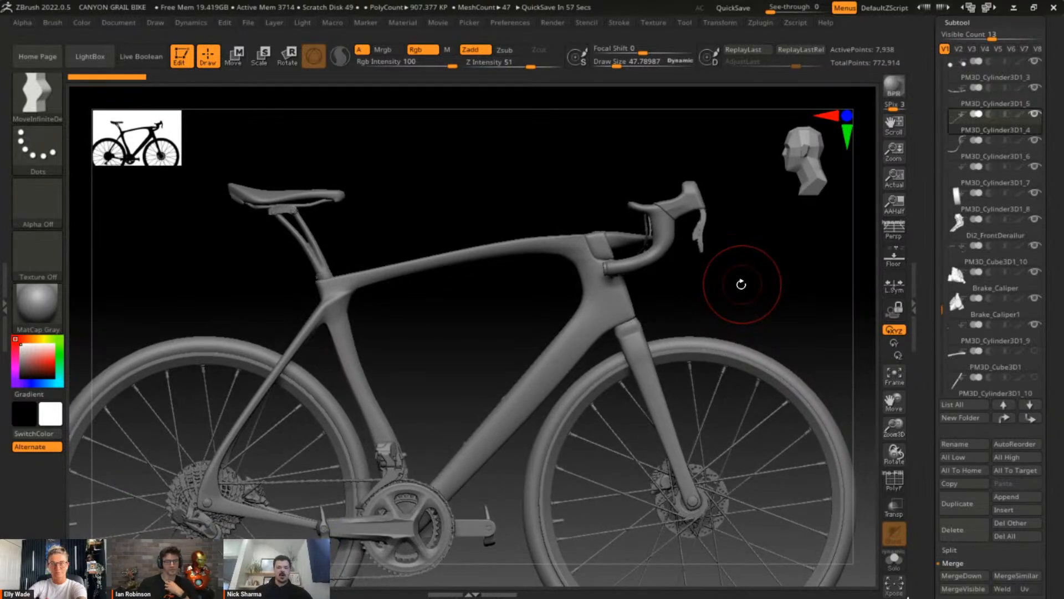
drag(741, 284, 696, 264)
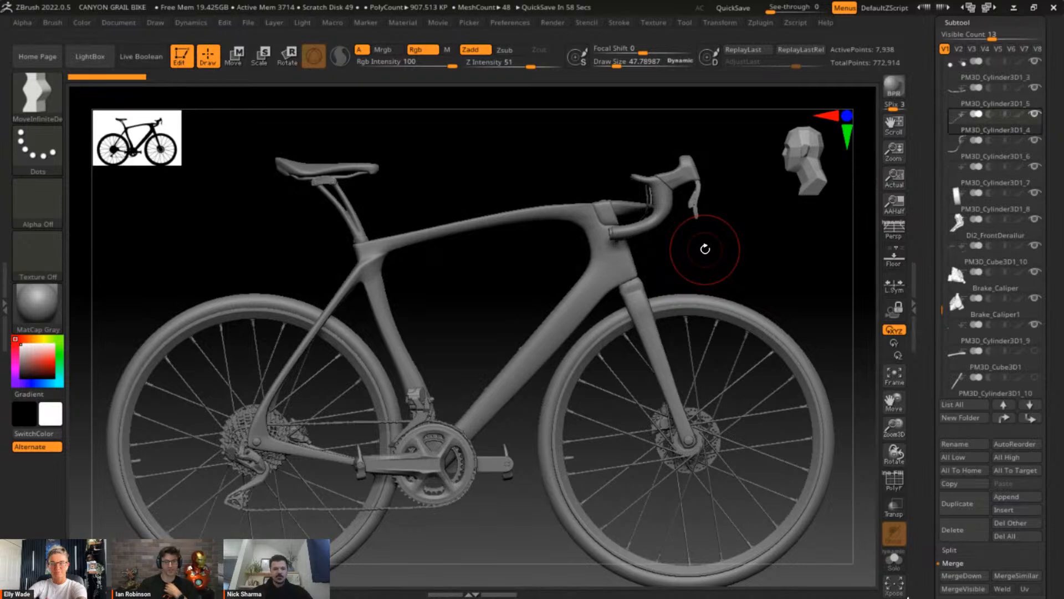
drag(717, 244, 554, 290)
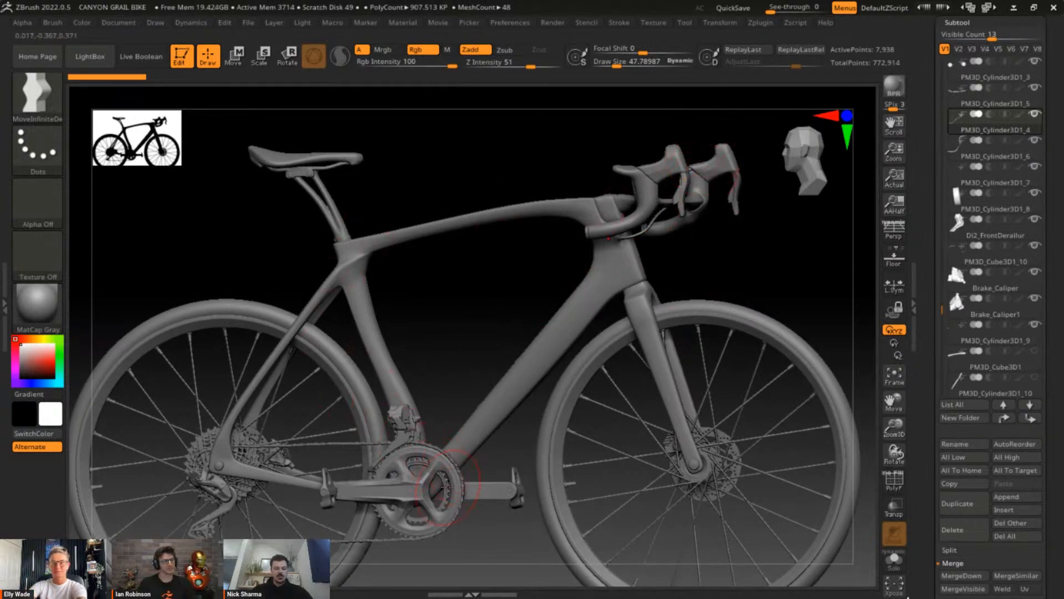
alt+click(660, 238)
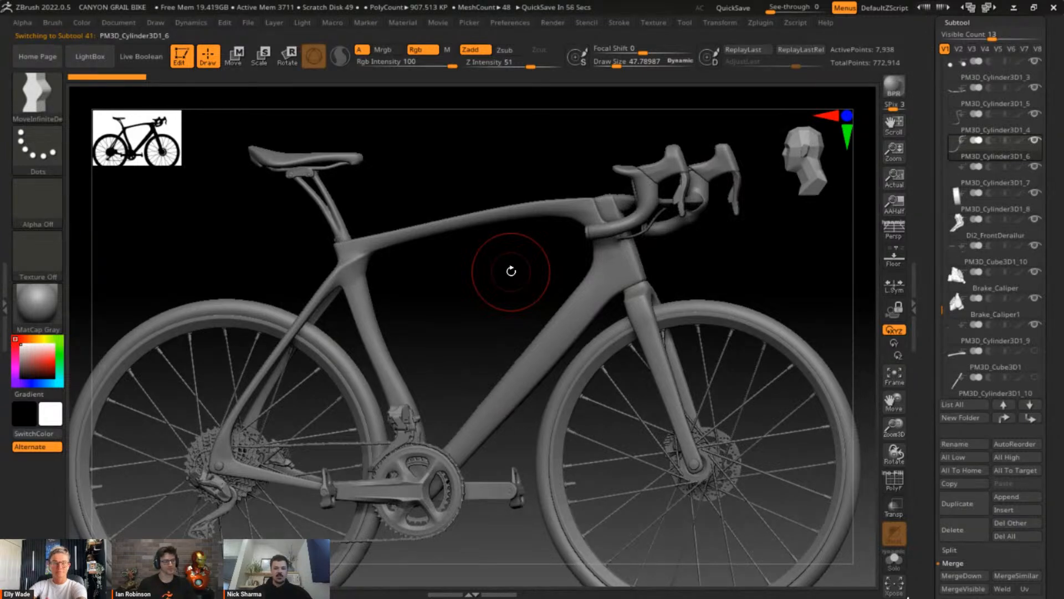
mouse_move(511, 271)
mouse_down()
mouse_move(492, 280)
mouse_move(490, 261)
mouse_up()
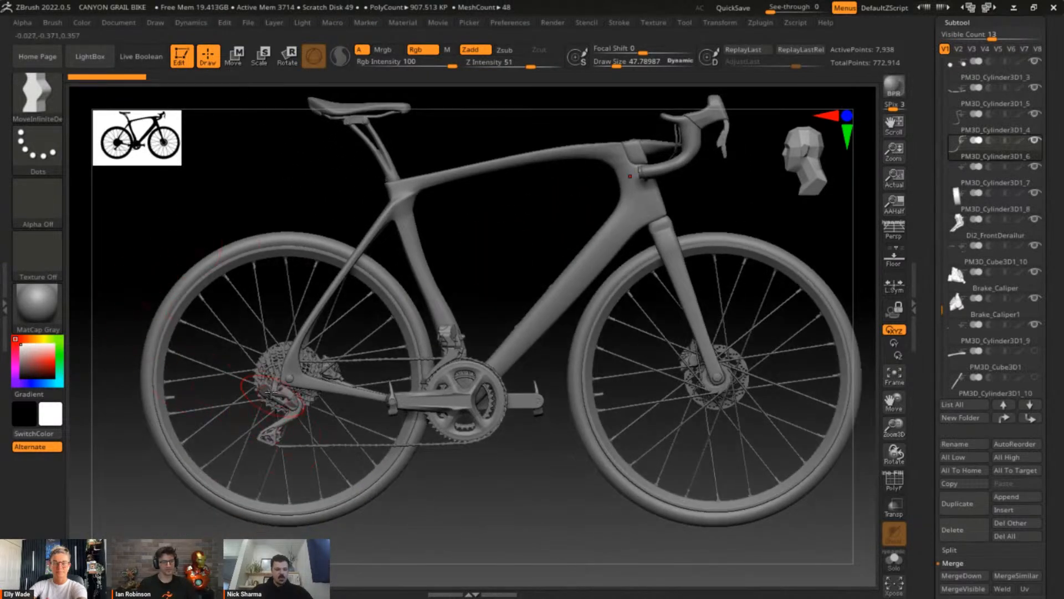
Select the Di2 rear derailleur subtool and examine it up close together with the cassette, chain and crankset.
alt+click(268, 361)
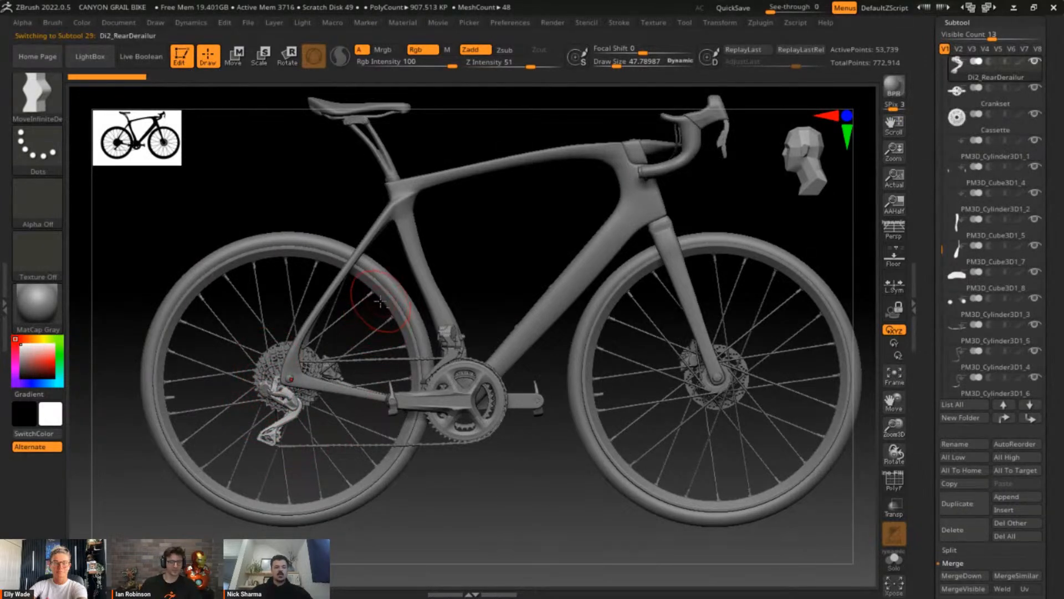
drag(400, 440, 691, 328)
mouse_move(604, 383)
alt+mouse_down()
mouse_move(608, 395)
mouse_move(637, 400)
mouse_move(589, 387)
mouse_move(613, 388)
mouse_move(632, 409)
mouse_move(567, 352)
alt+mouse_up()
alt+drag(672, 464, 624, 475)
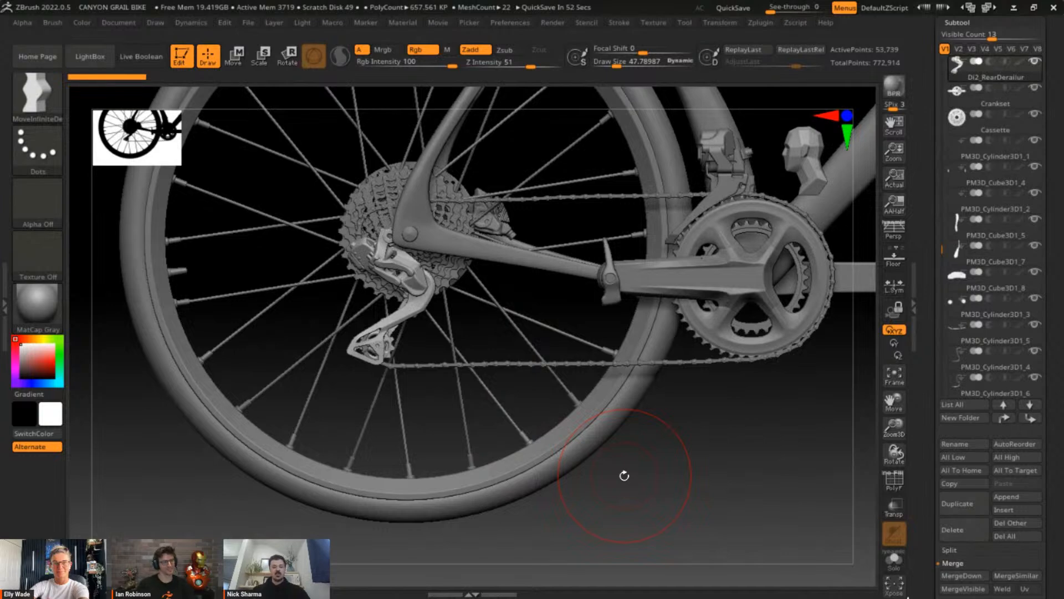
key(f)
ctrl+right_drag(730, 442, 517, 239)
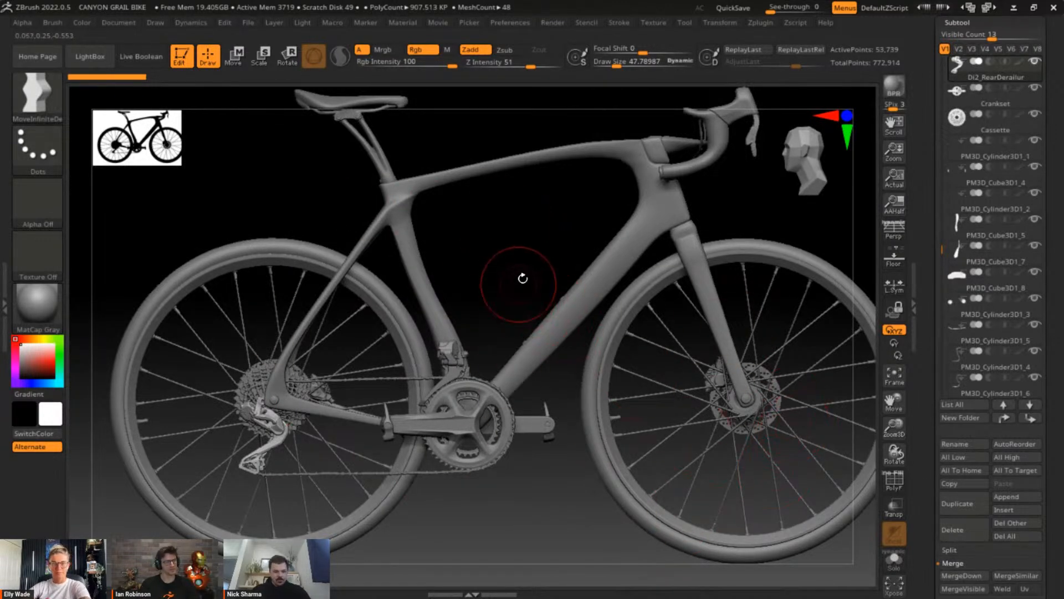
Switch to Google Chrome, open the Adobe Substance 3D Assets site and go to the library's home page.
key(alt+Tab)
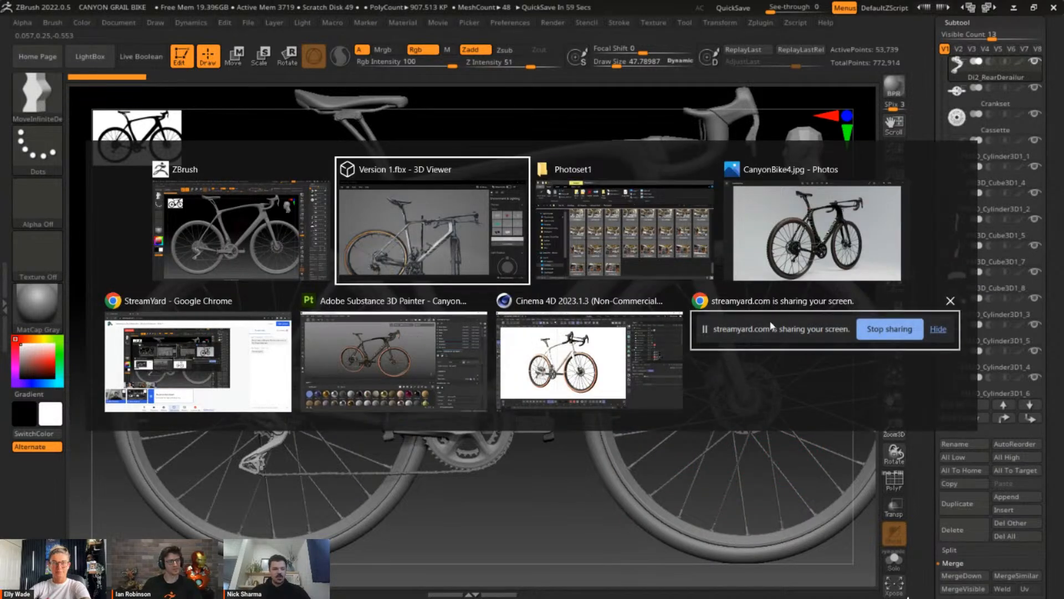
click(197, 360)
click(187, 12)
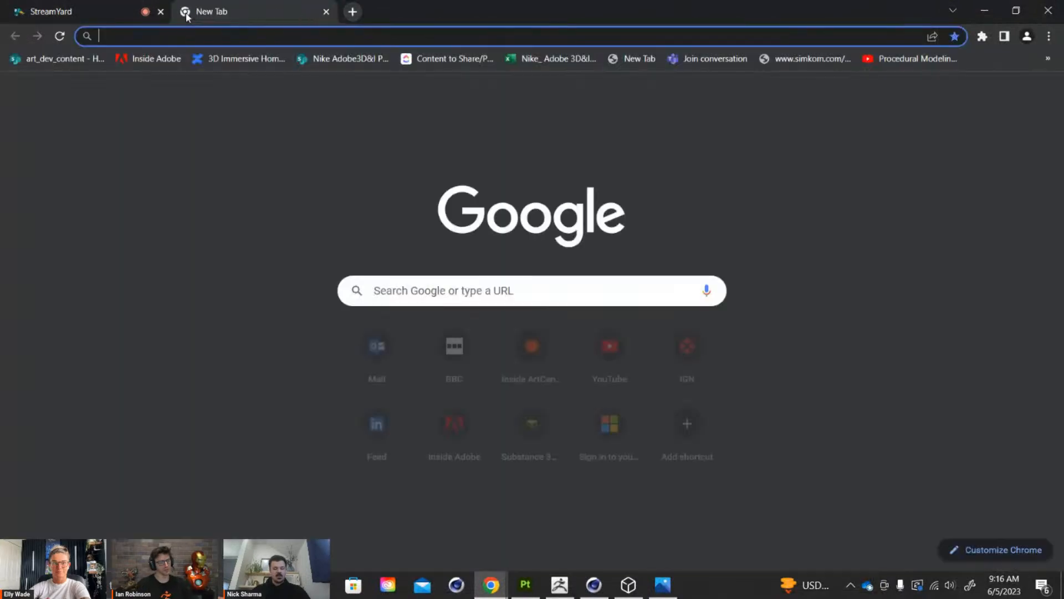
text(substance)
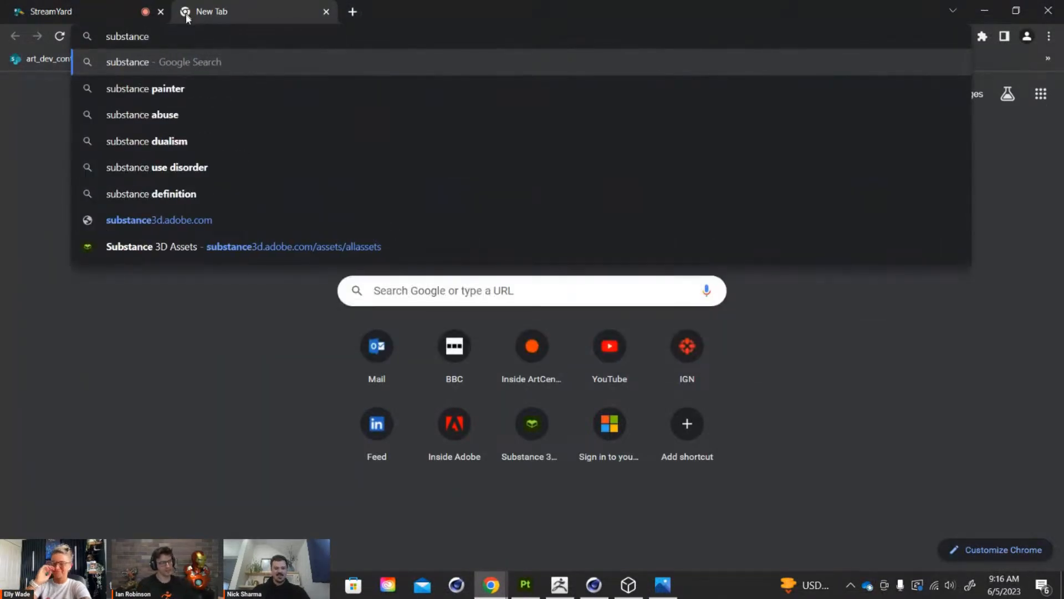
click(240, 246)
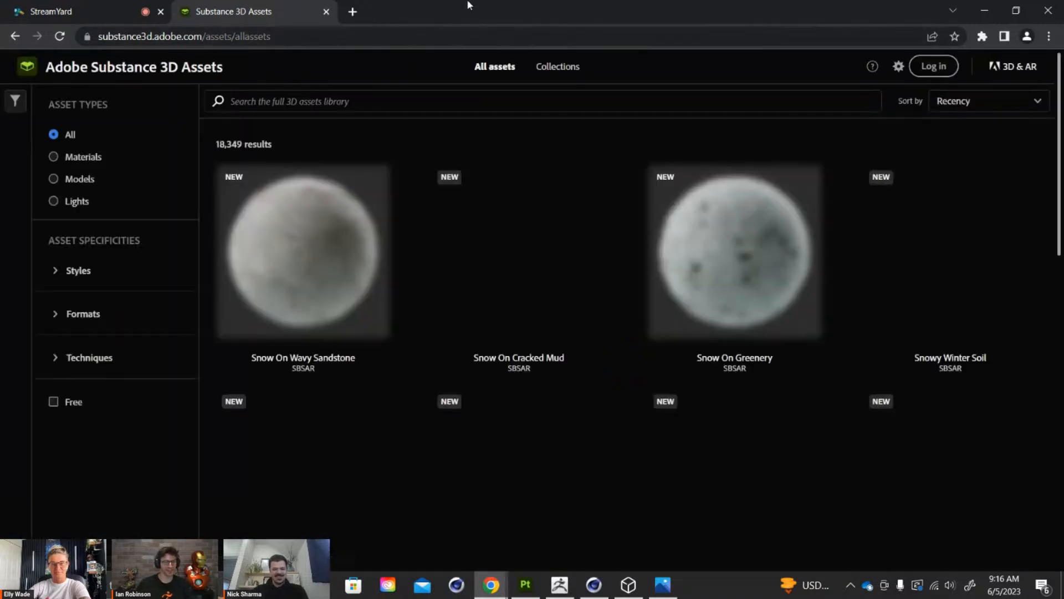
click(81, 70)
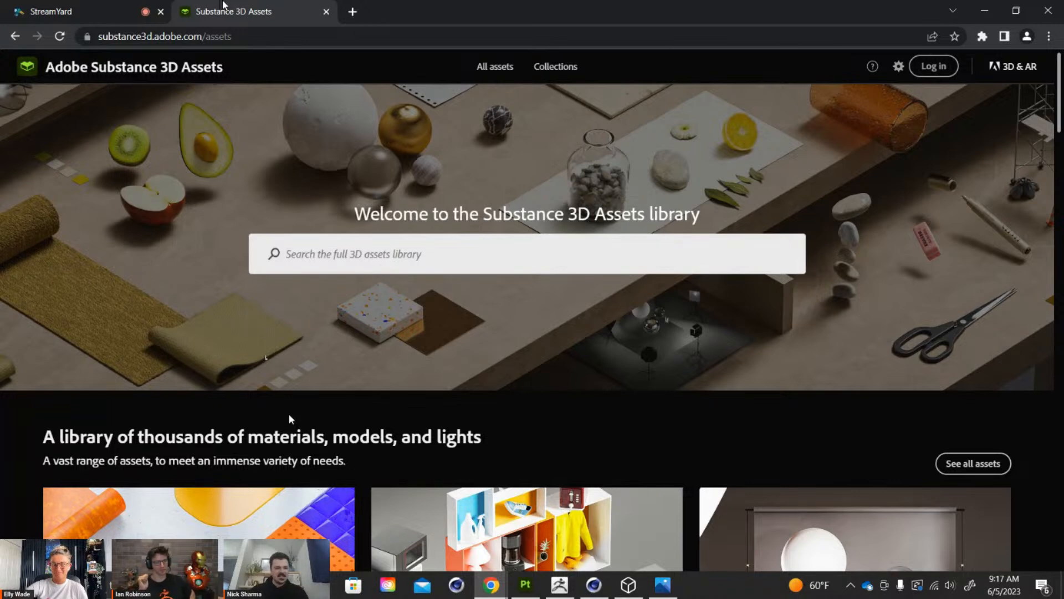
Stop sharing the screen in the StreamYard studio.
click(139, 9)
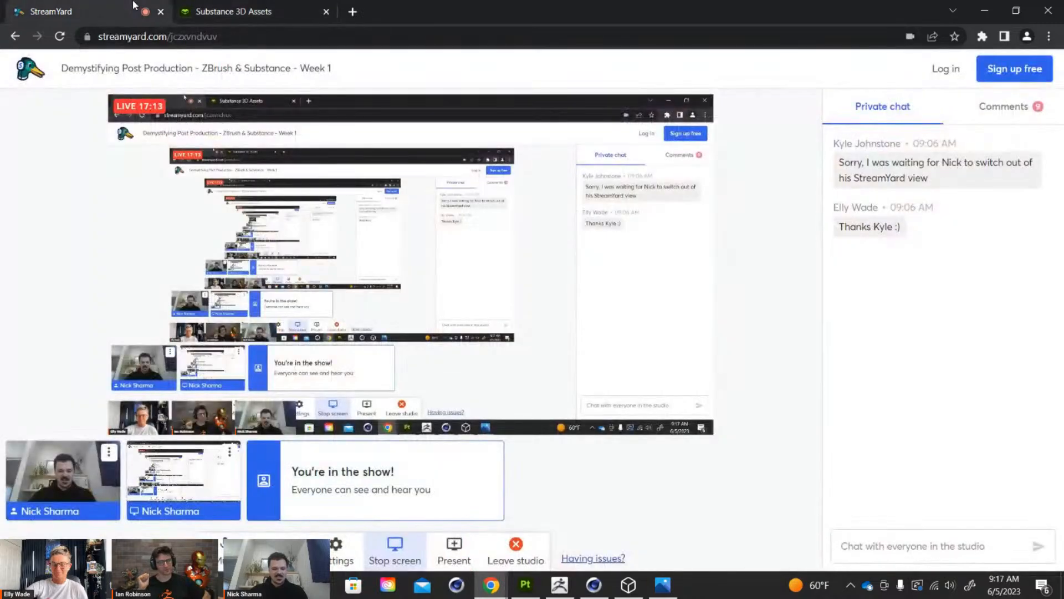
click(406, 548)
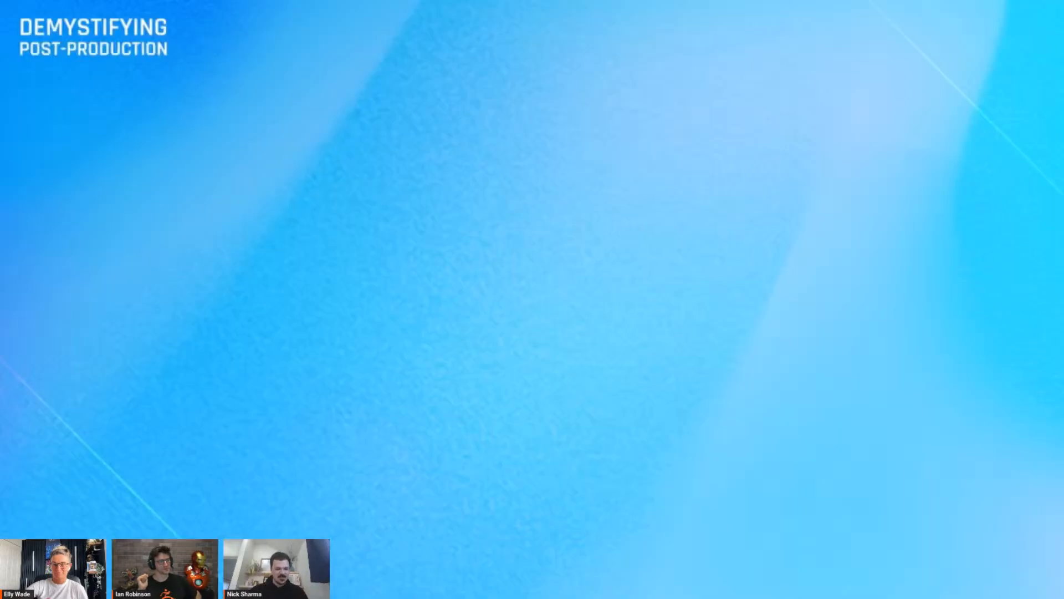
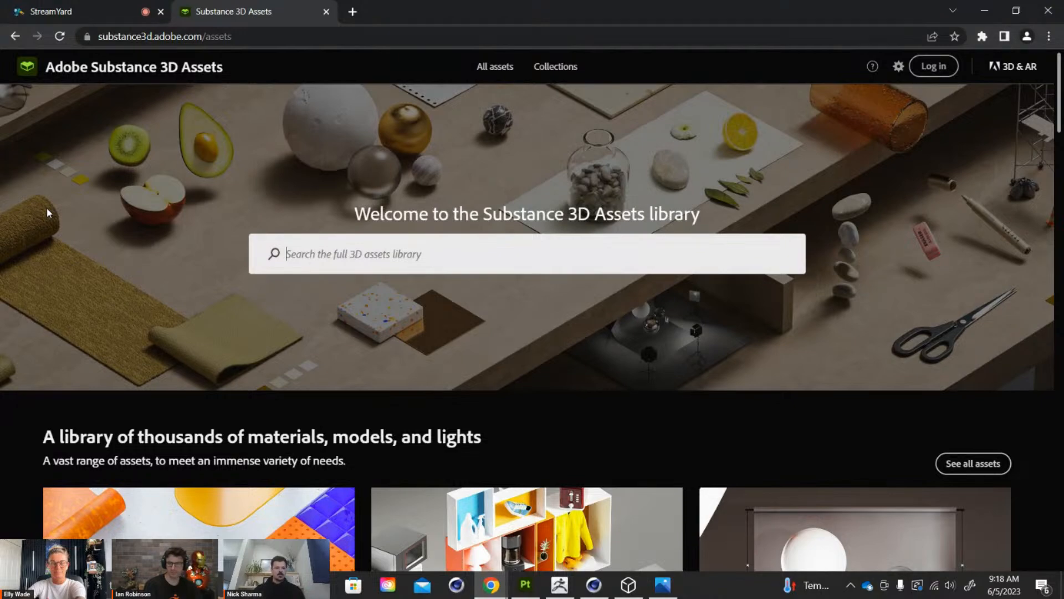
Open the library's Models category and search it for "wheel".
scroll(47, 208, down, 5)
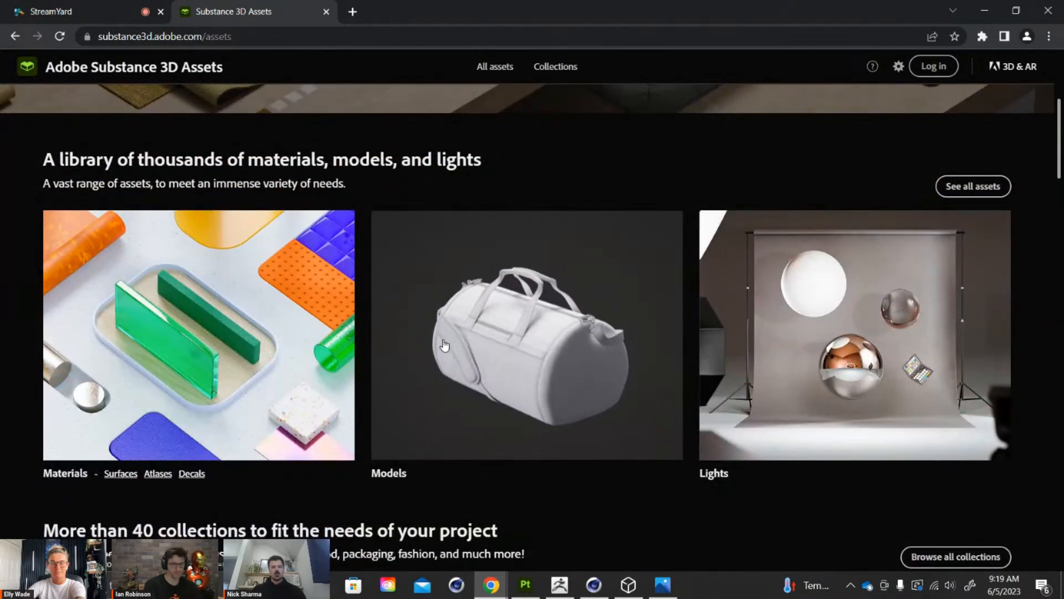
click(444, 345)
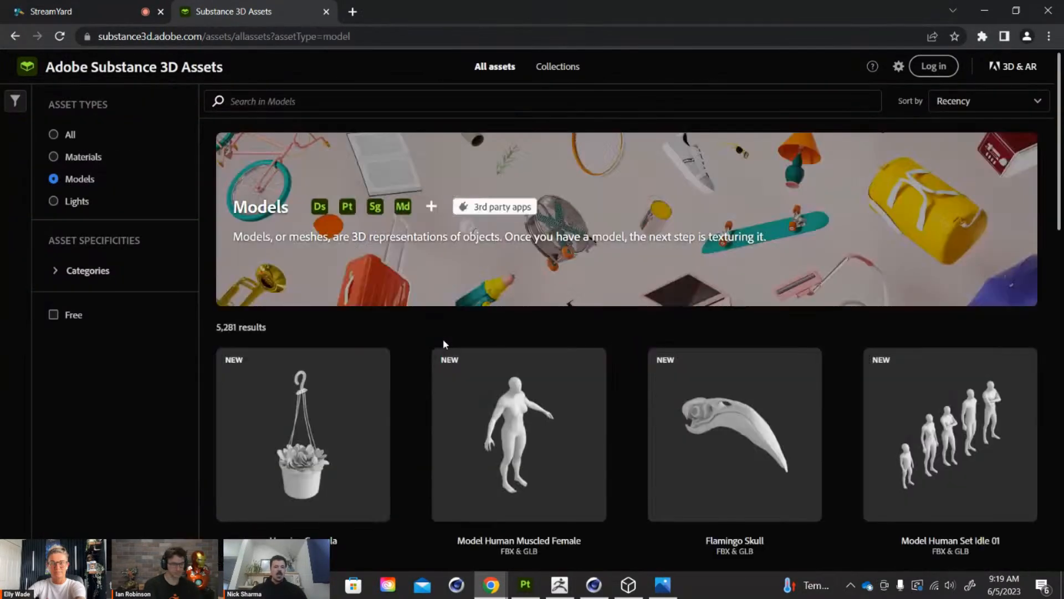
scroll(416, 362, down, 2)
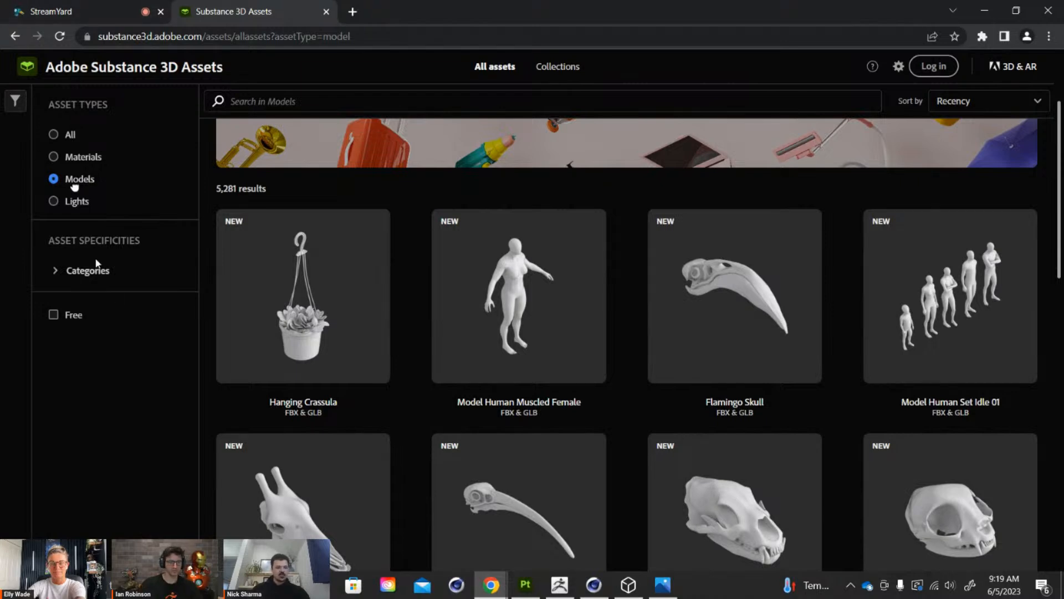
click(358, 97)
text(whee)
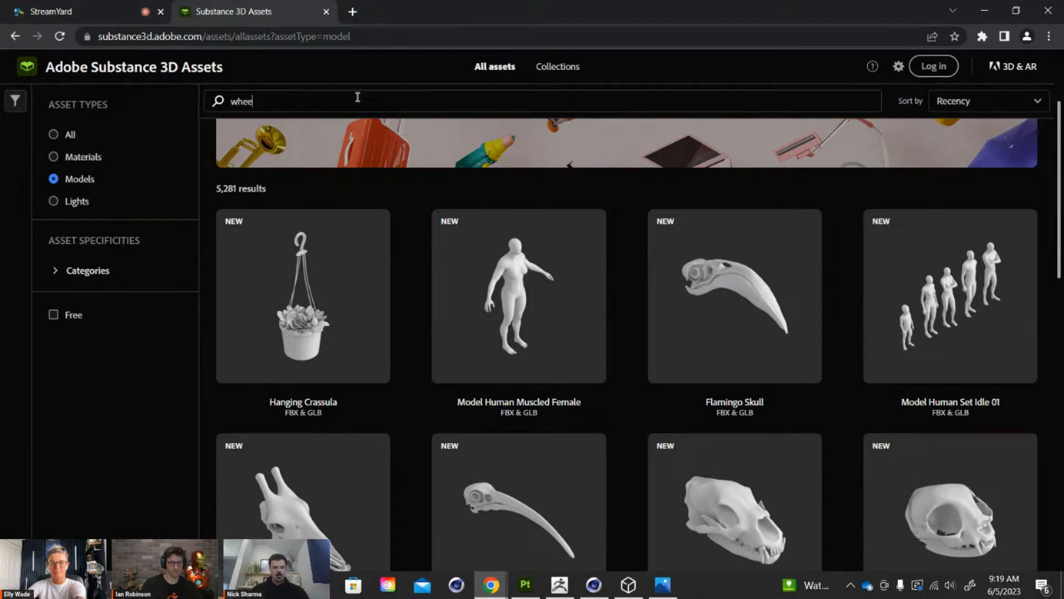
text(l)
key(Return)
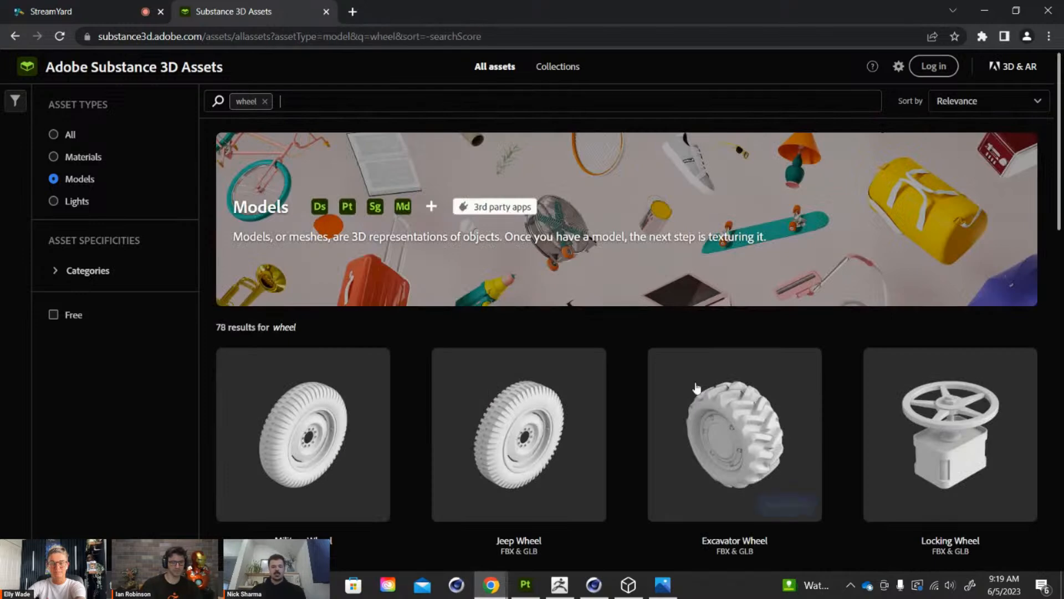
Browse the wheel models for bicycle wheels, looking at the Mountain Bike Wheel and the models around it.
scroll(634, 416, down, 4)
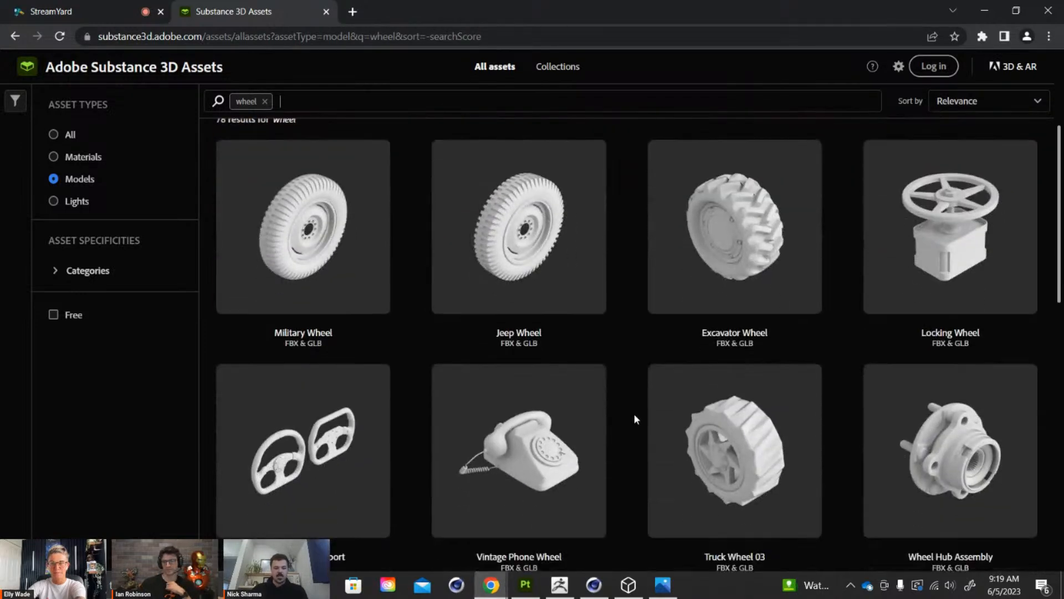
scroll(634, 413, down, 1)
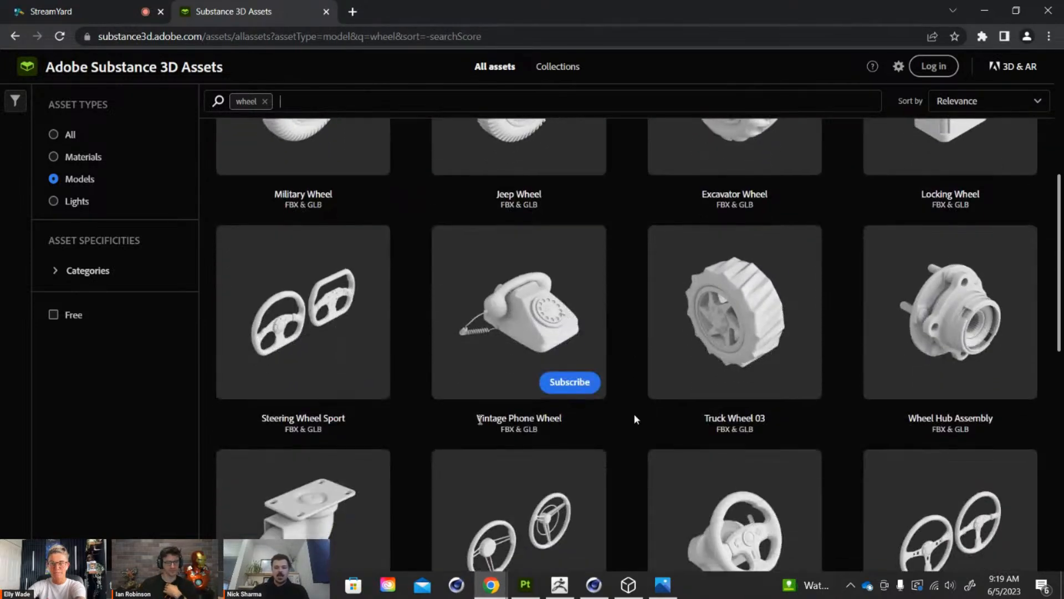
scroll(613, 407, down, 4)
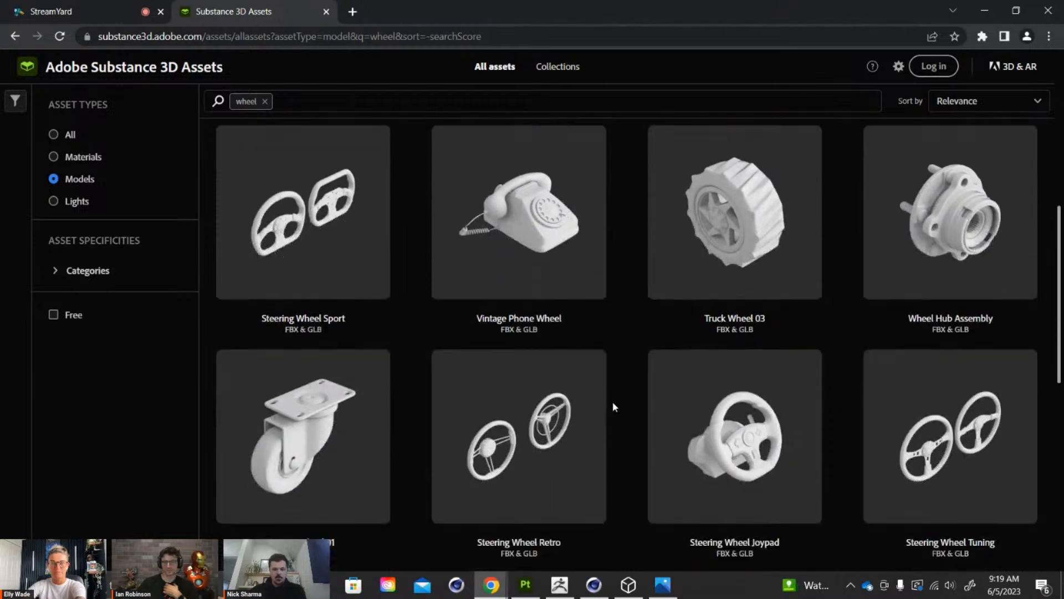
scroll(613, 407, down, 5)
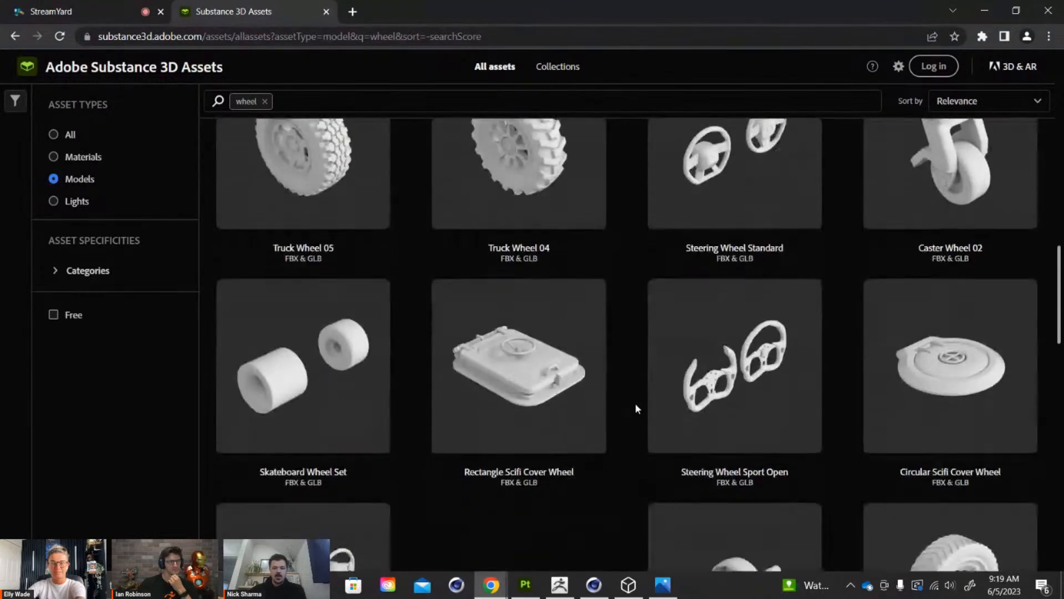
scroll(647, 403, down, 6)
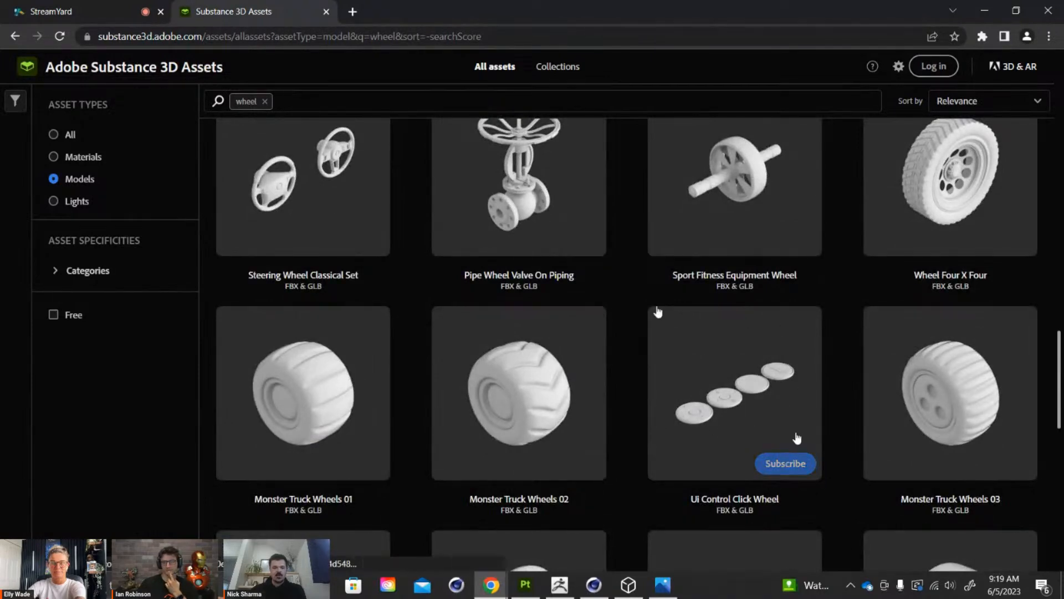
scroll(662, 312, up, 1)
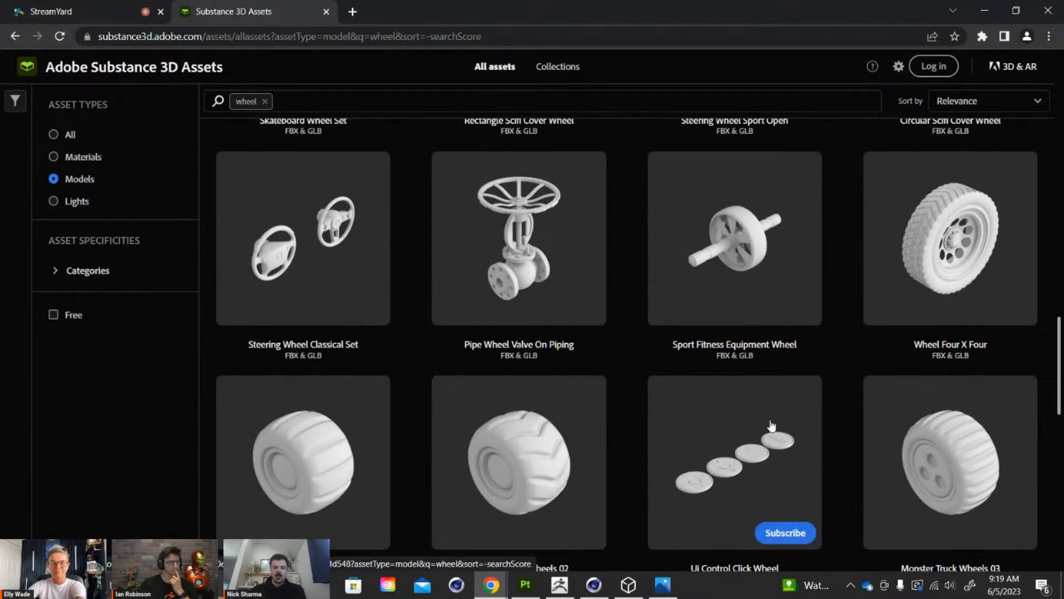
scroll(720, 432, down, 1)
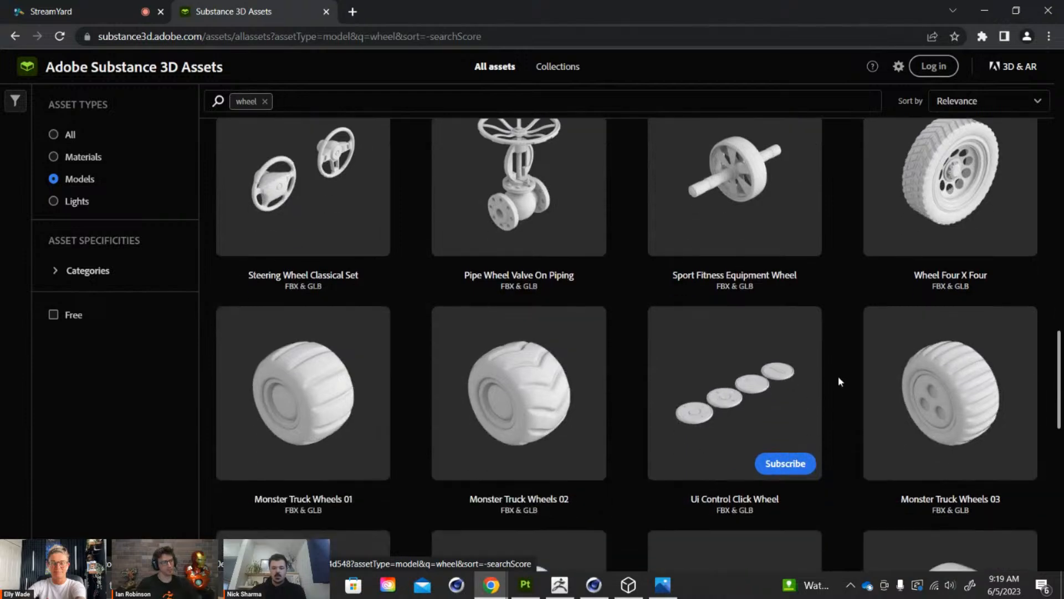
scroll(632, 409, down, 6)
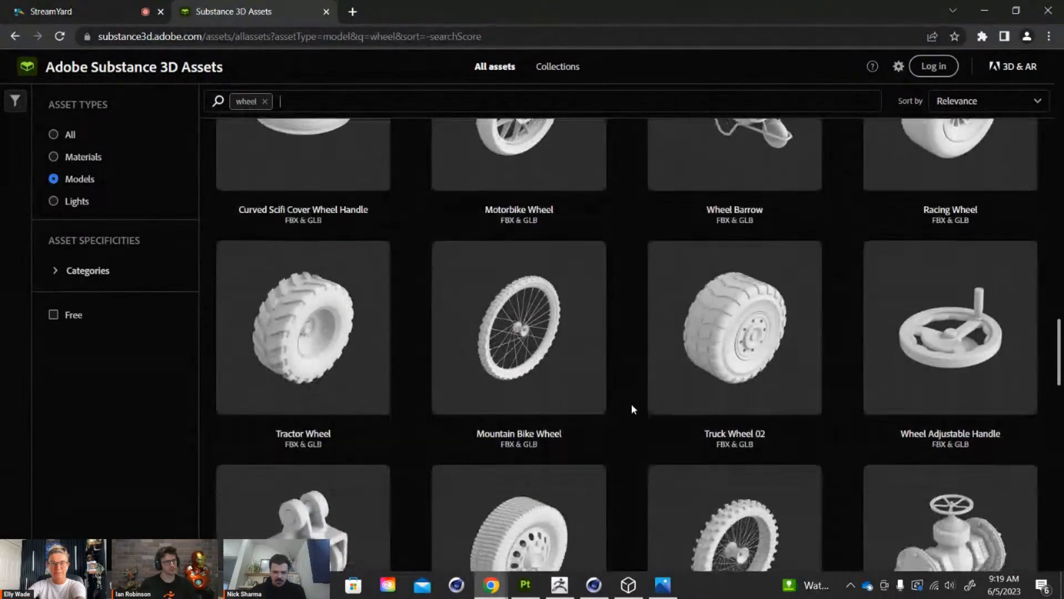
scroll(633, 409, down, 2)
scroll(527, 266, up, 1)
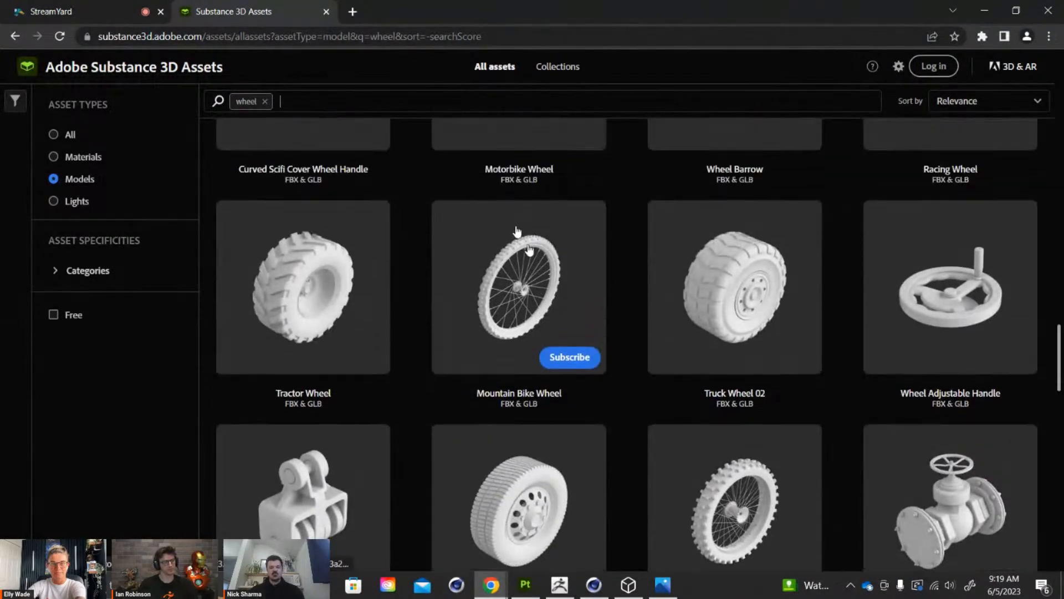
scroll(622, 368, down, 2)
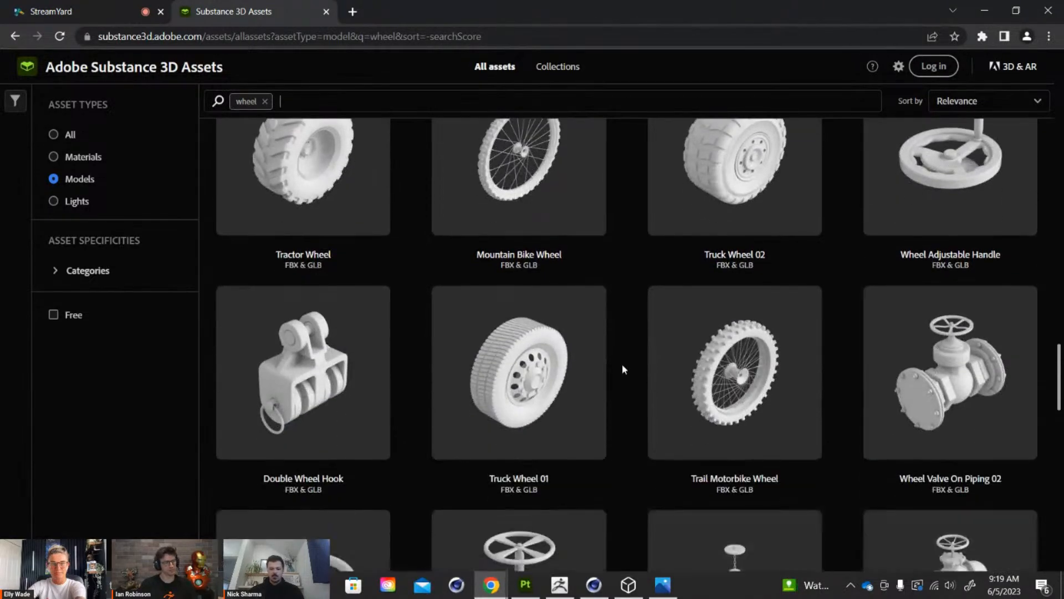
scroll(573, 147, up, 1)
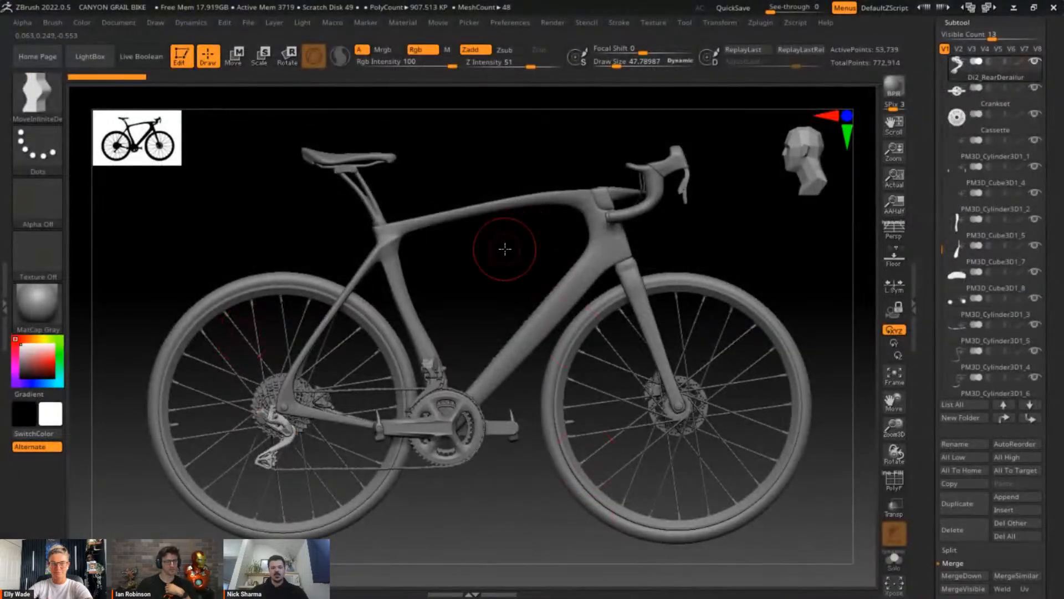
drag(494, 261, 499, 265)
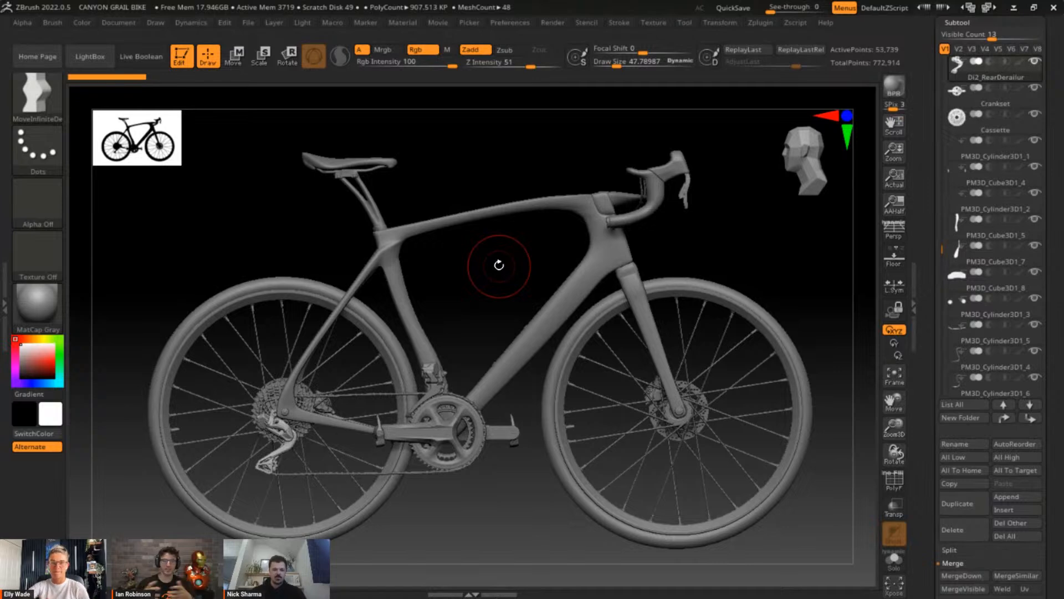
drag(499, 266, 712, 266)
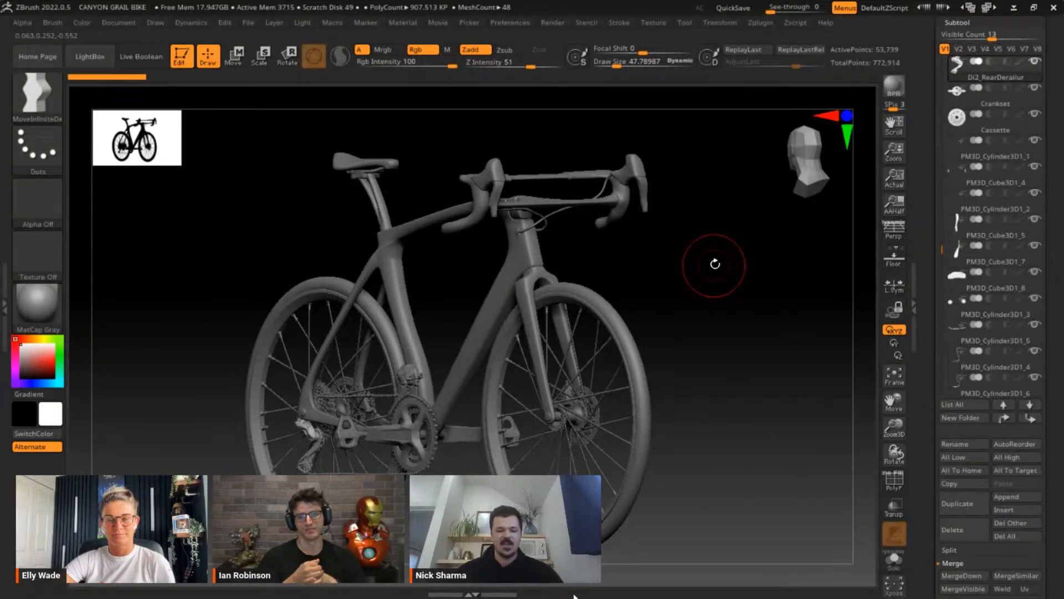
drag(657, 269, 717, 244)
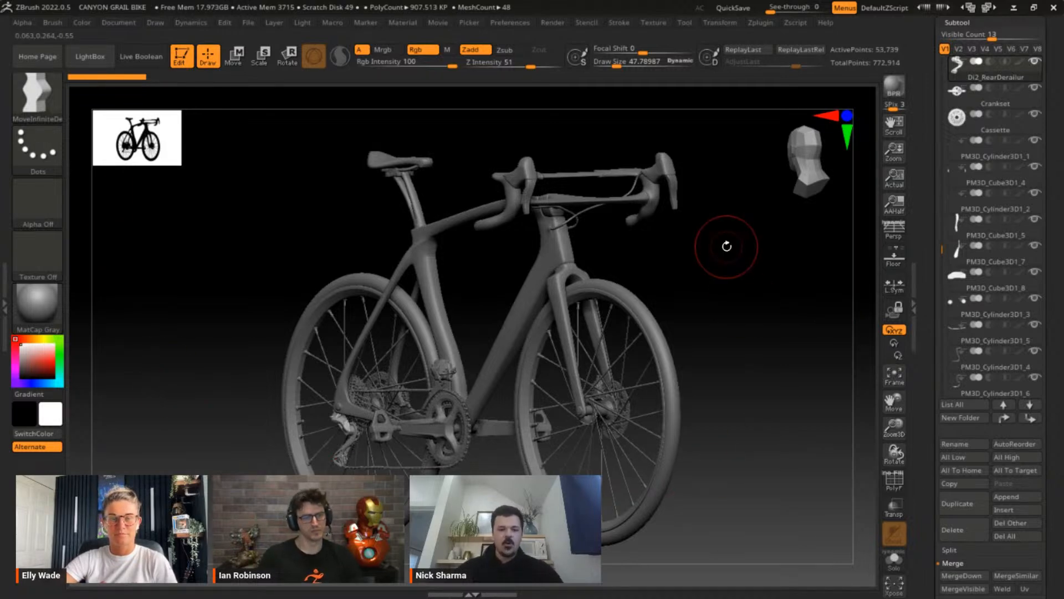
drag(750, 327, 529, 259)
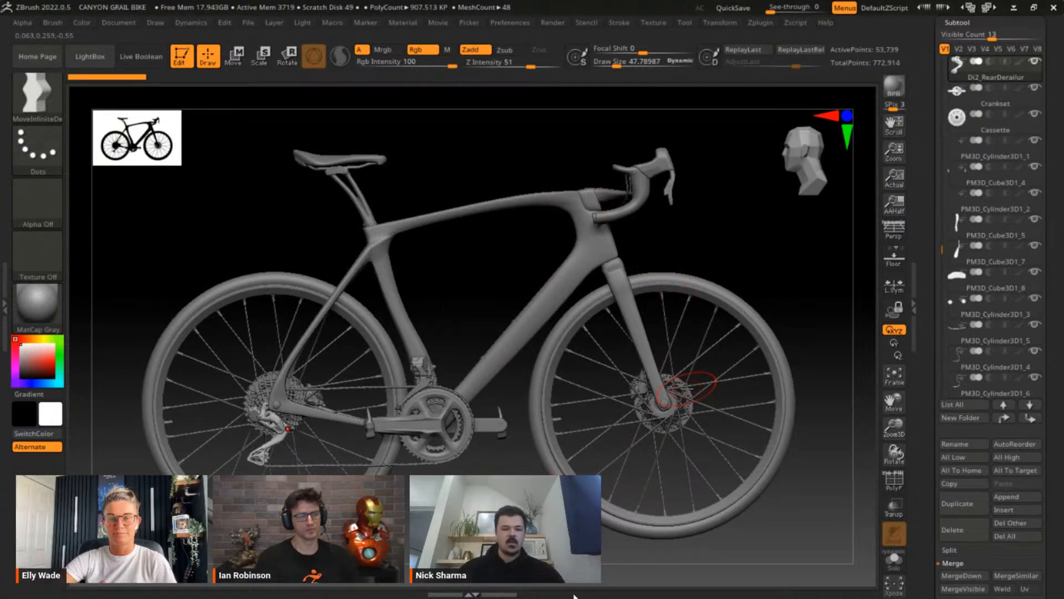
Make the handlebar subtool active, then select the Tire subtool on the front wheel and view it up close.
drag(713, 202, 646, 231)
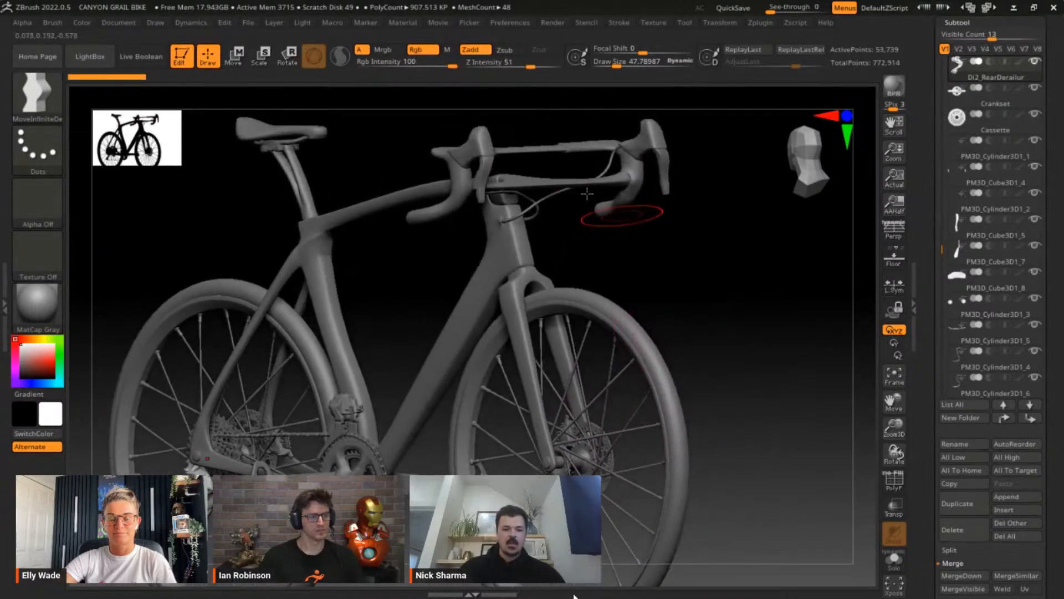
alt+click(446, 170)
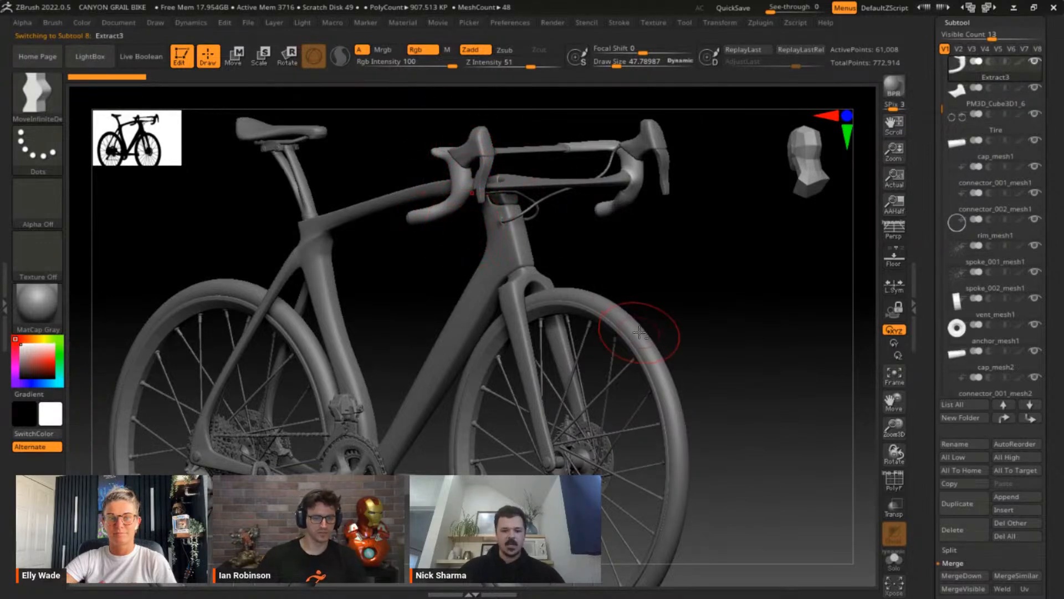
alt+click(653, 357)
drag(710, 347, 525, 241)
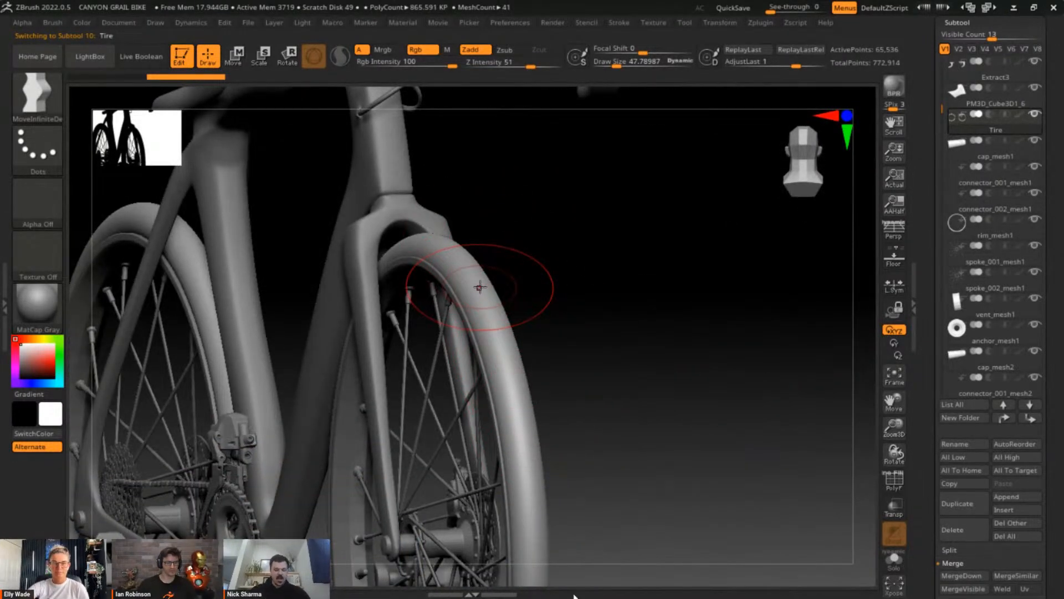
drag(577, 261, 843, 492)
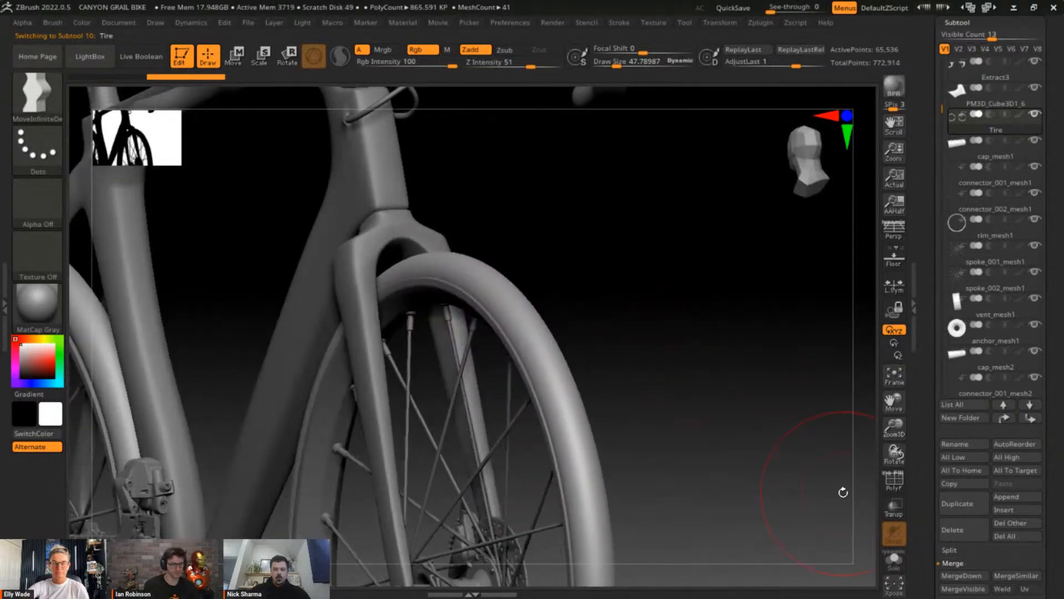
Show the polyframe and examine the front tire's mesh up close, at an angle and from straight ahead.
click(885, 485)
shift+drag(730, 421, 842, 454)
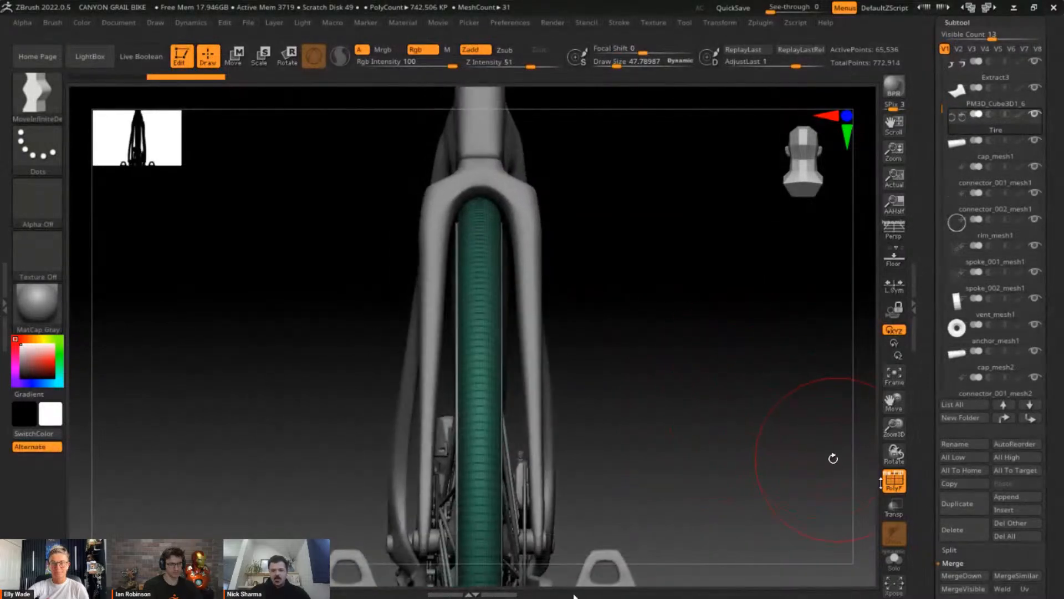
drag(670, 350, 700, 344)
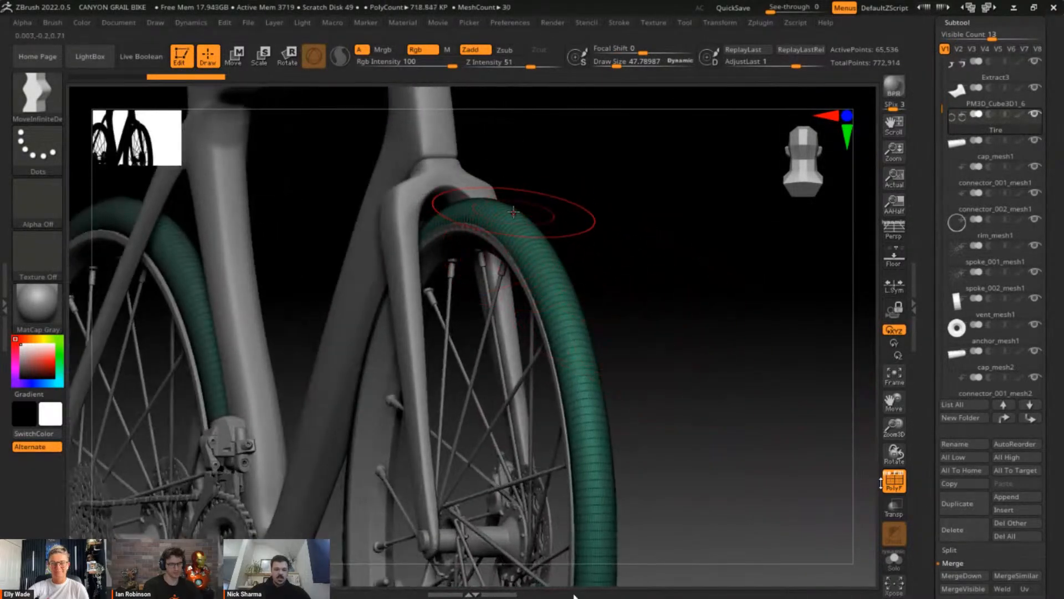
alt+drag(515, 222, 540, 255)
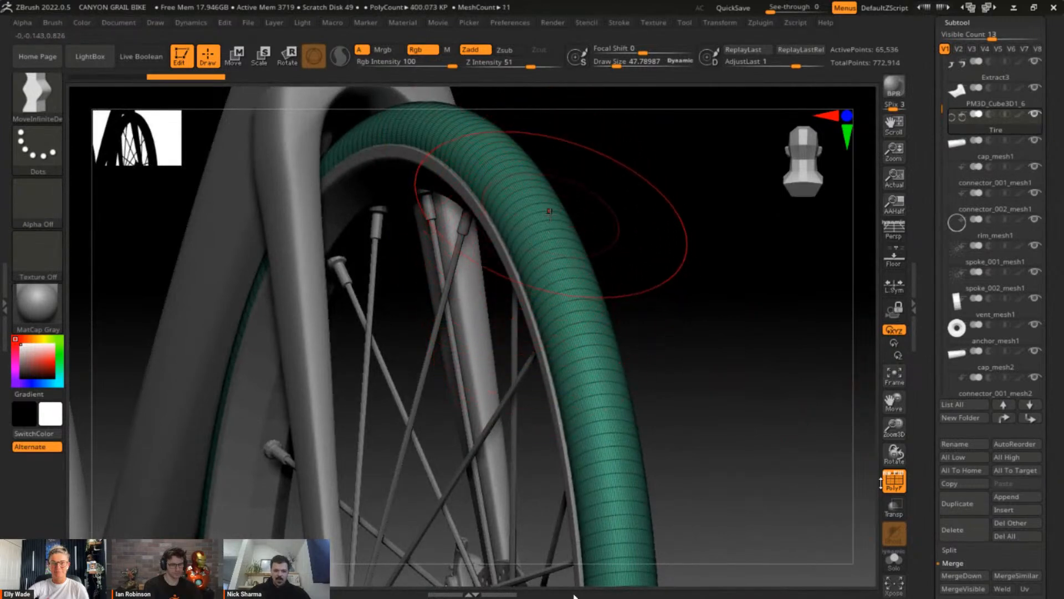
drag(620, 254, 577, 242)
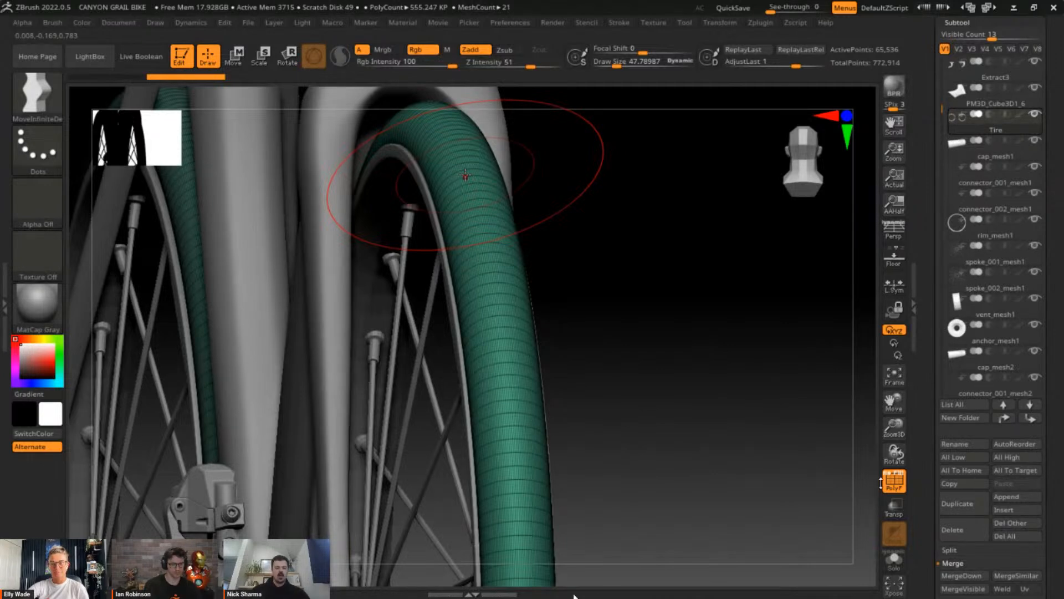
drag(649, 291, 606, 202)
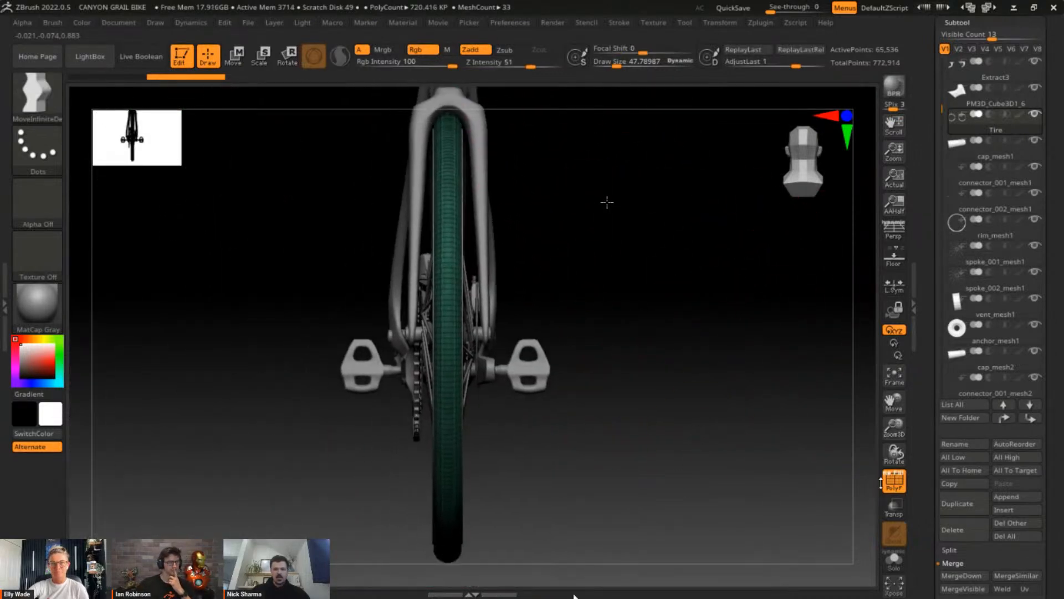
Turn on local symmetry and open the Polygroups settings for the tire.
click(894, 284)
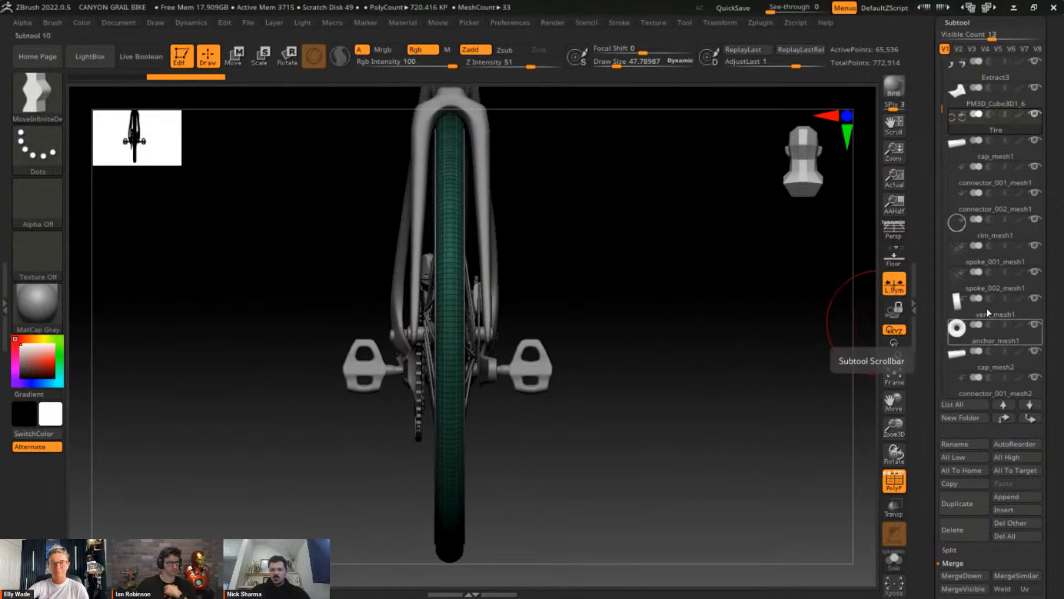
click(1048, 351)
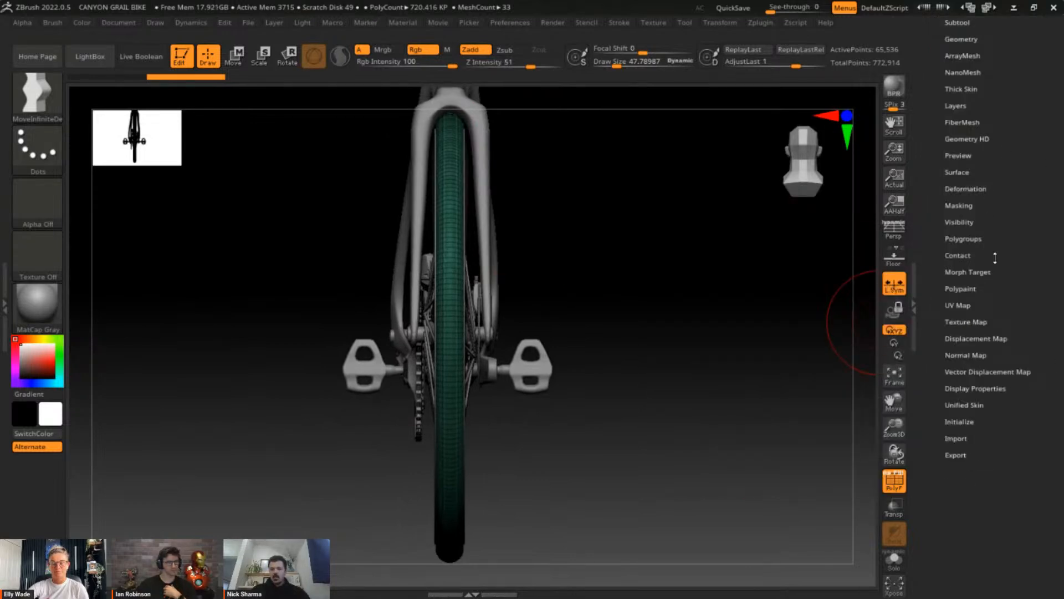
click(964, 238)
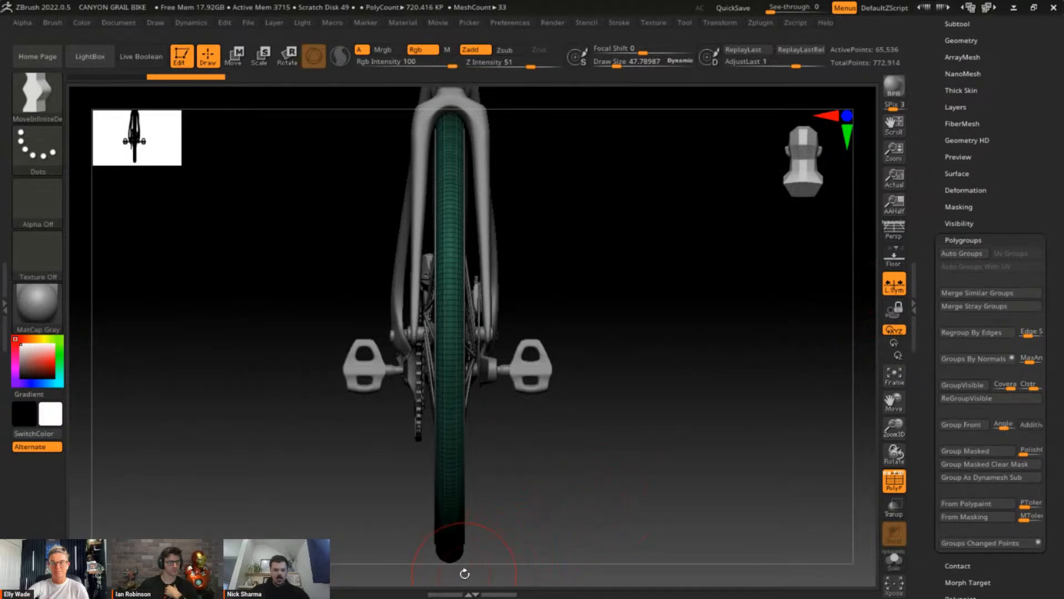
Try masking a strip along the middle of the front tire and clear the mask.
mouse_move(463, 572)
ctrl+mouse_down()
mouse_move(444, 97)
mouse_move(549, 360)
ctrl+mouse_up()
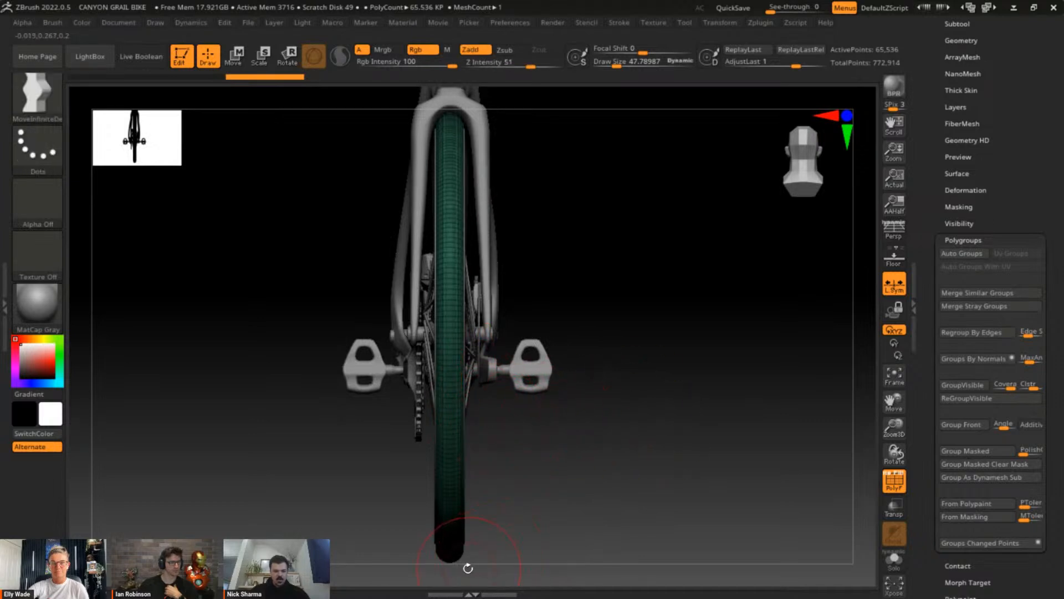
ctrl+drag(459, 572, 451, 80)
alt+drag(587, 232, 587, 284)
alt+drag(708, 263, 729, 255)
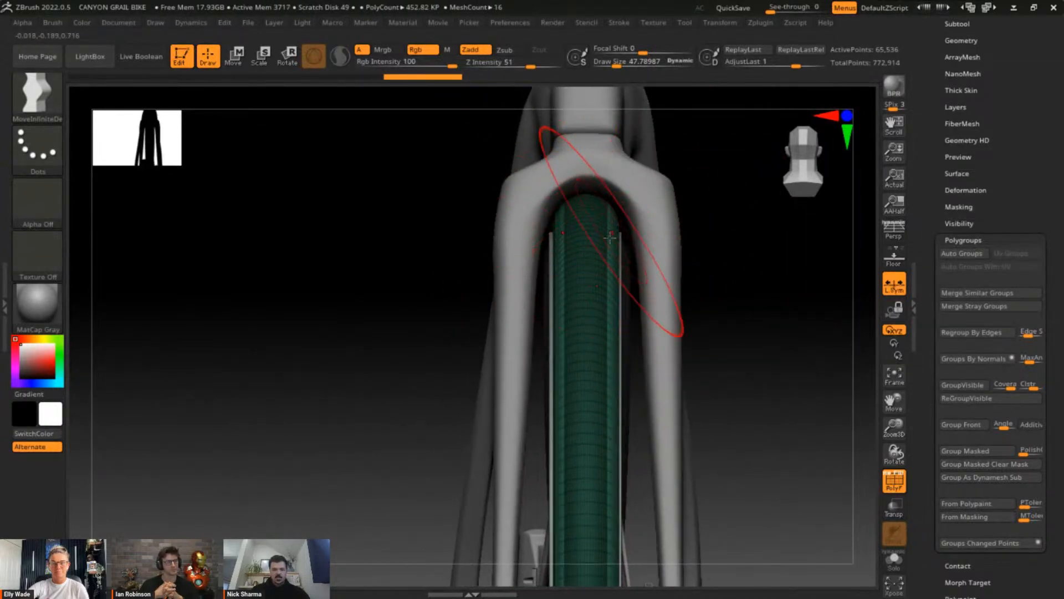
key(ctrl)
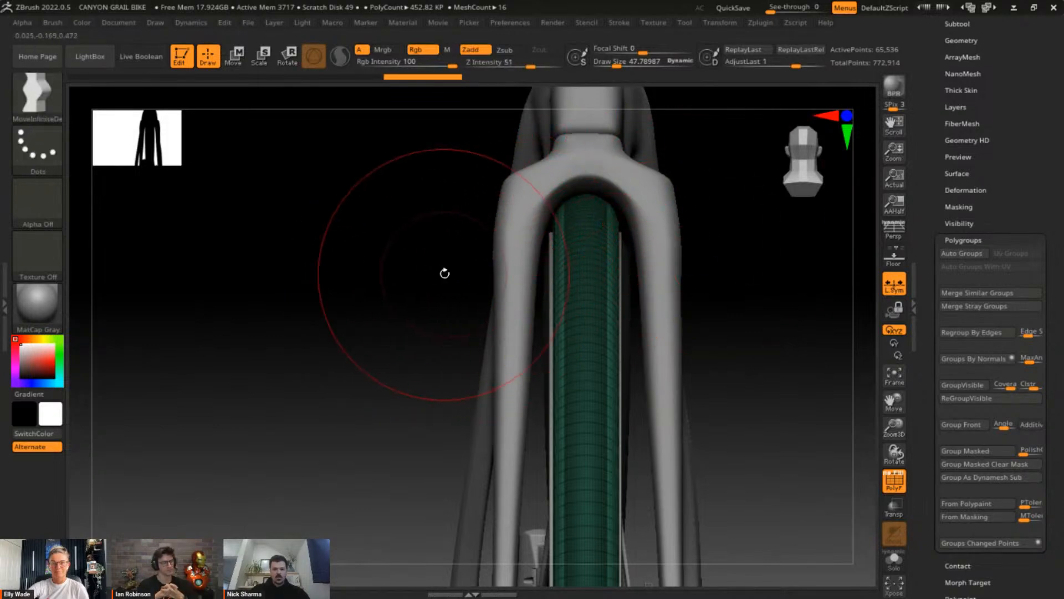
key(ctrl)
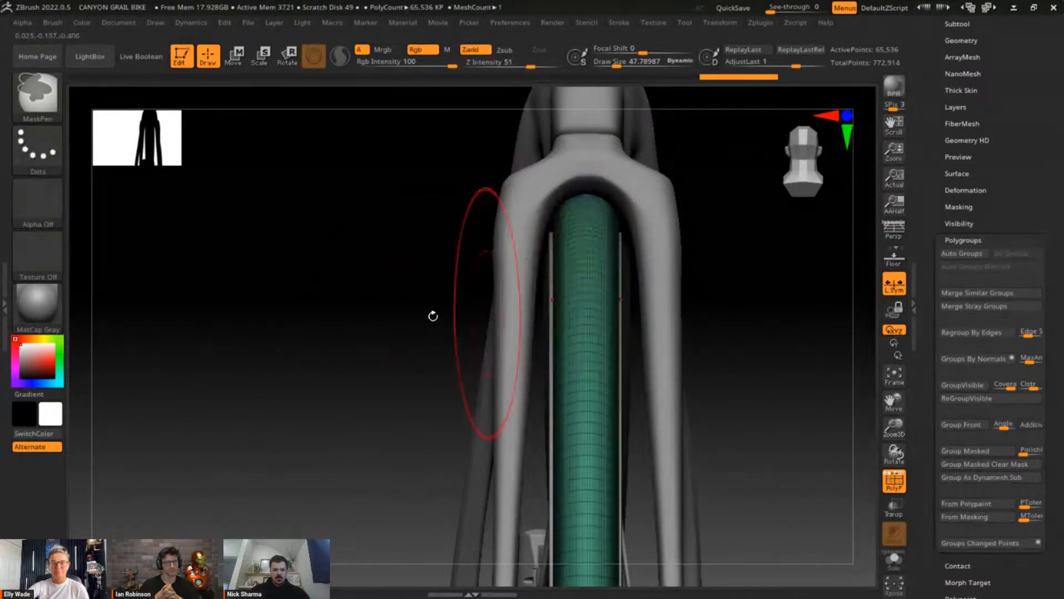
drag(487, 313, 560, 277)
key(ctrl)
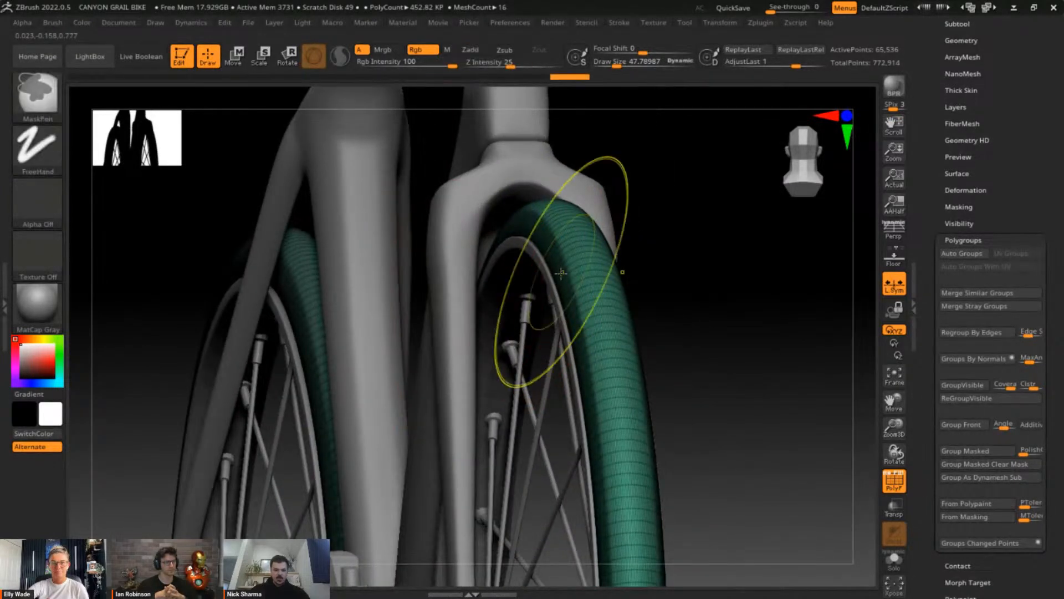
ctrl+click(699, 286)
shift+drag(737, 325, 527, 259)
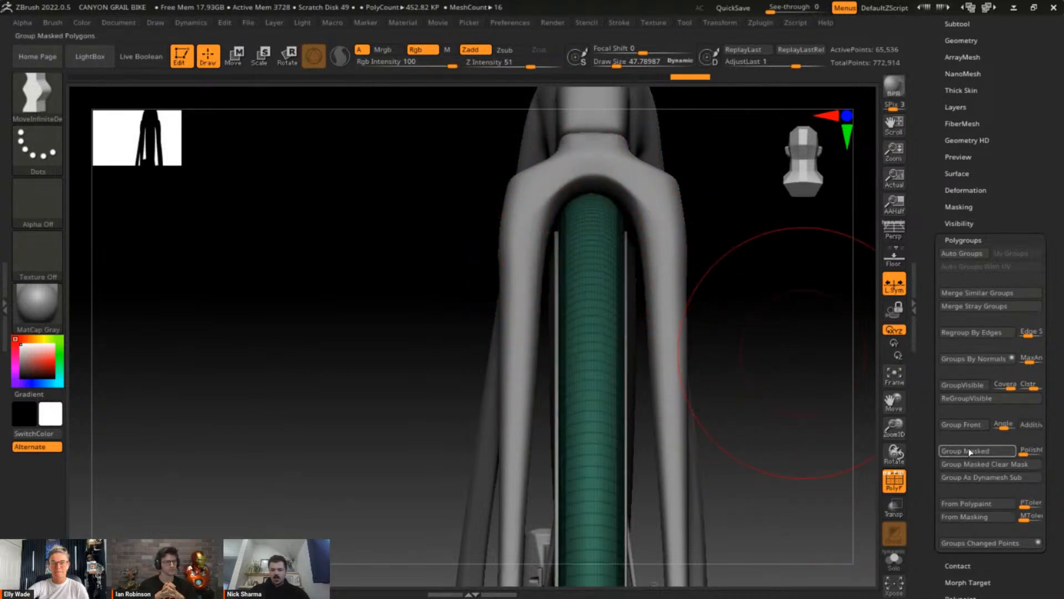
Toggle the polyframe, isolate the inner sidewall strip of the tire, and show the whole tire again.
click(894, 481)
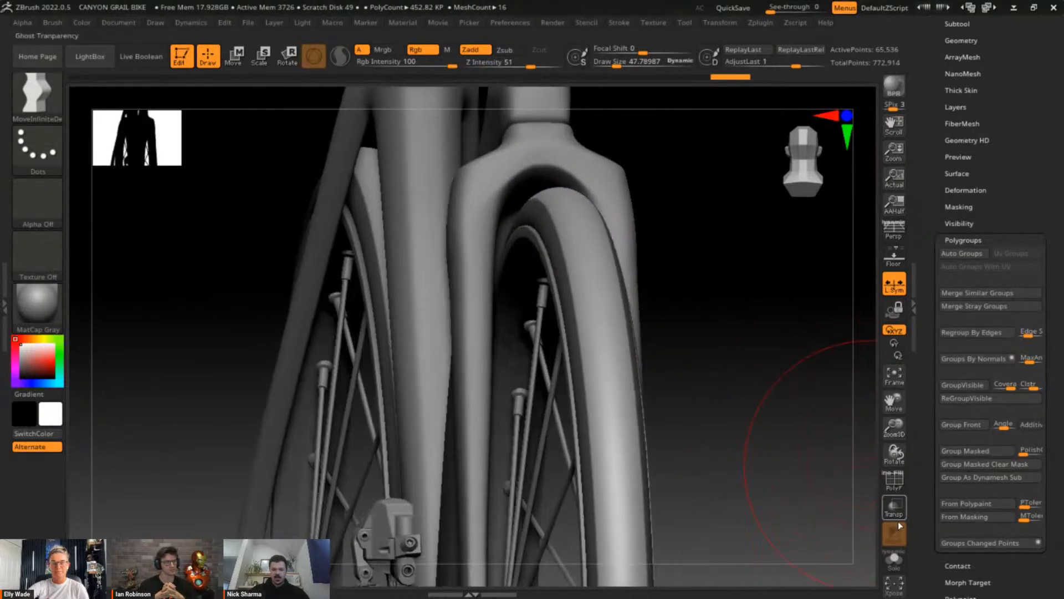
click(893, 494)
drag(815, 325, 577, 278)
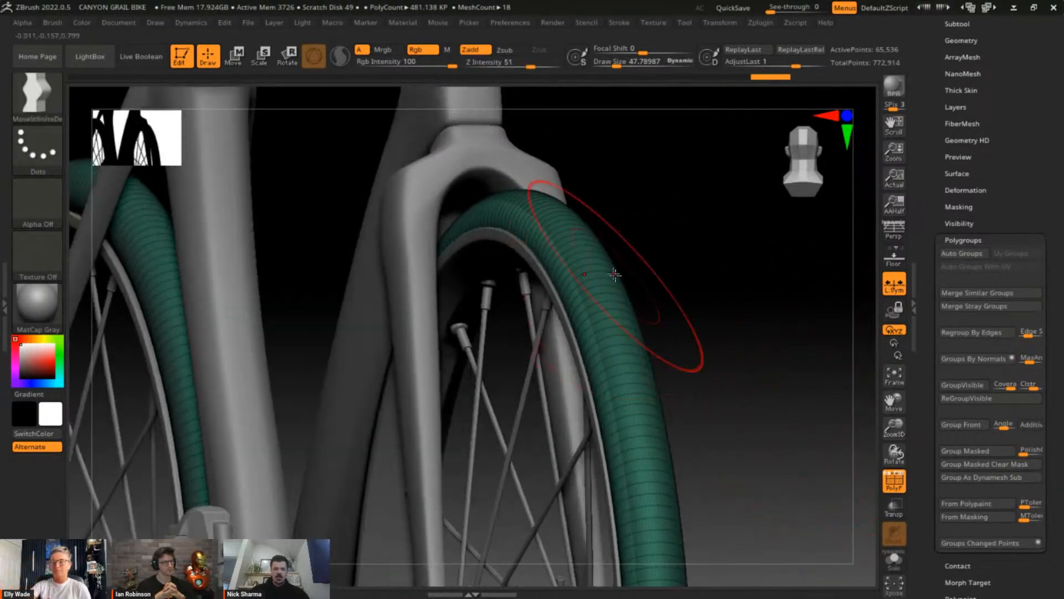
ctrl+shift+click(607, 304)
ctrl+shift+click(731, 281)
ctrl+shift+drag(487, 337, 547, 142)
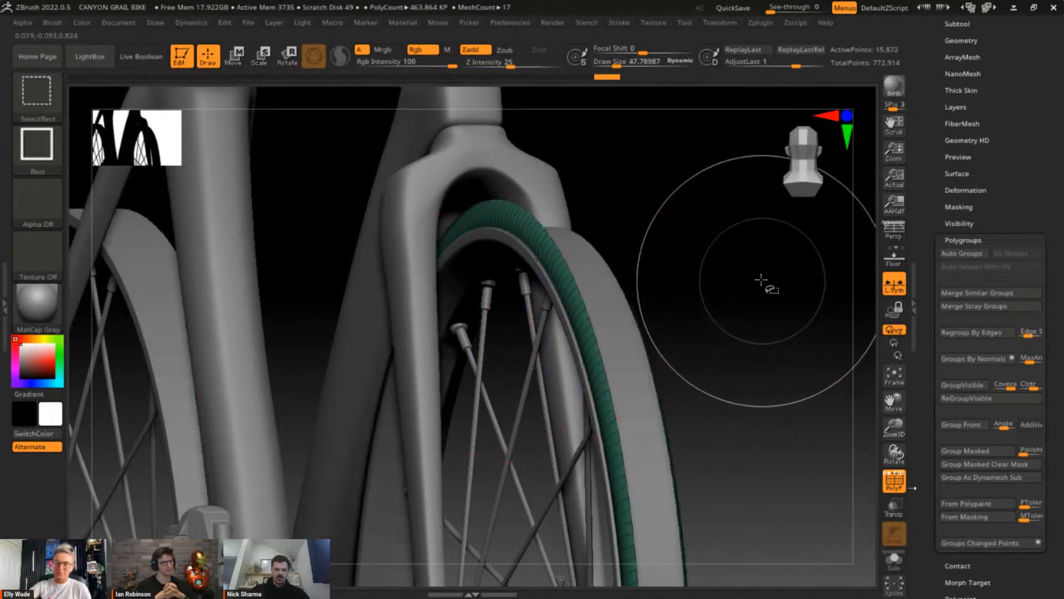
ctrl+shift+click(740, 313)
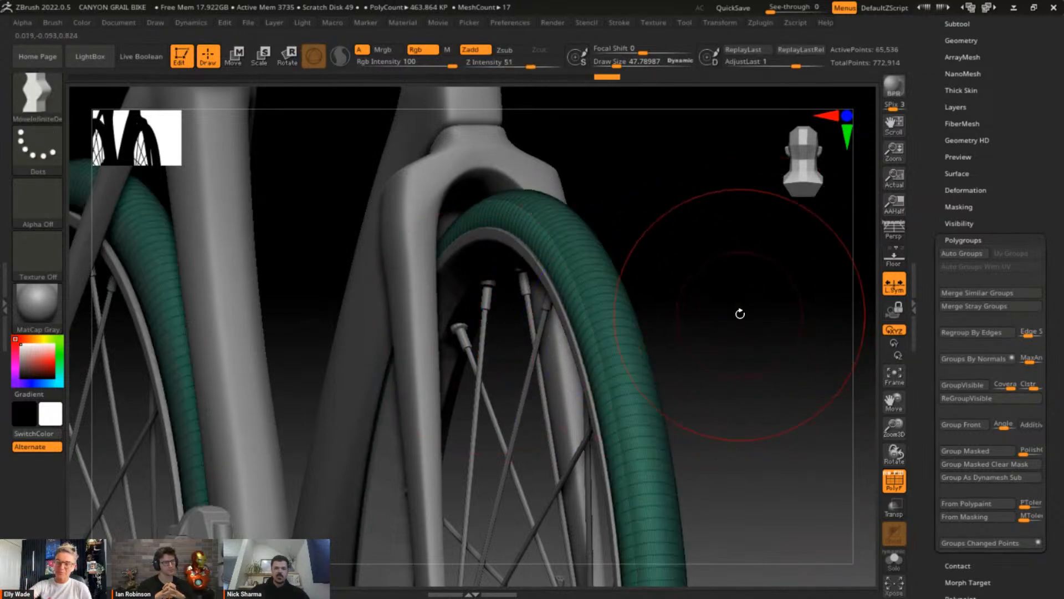
Look up the UV Master plugin among the ZBrush plugins while viewing the front wheel and fork.
click(778, 26)
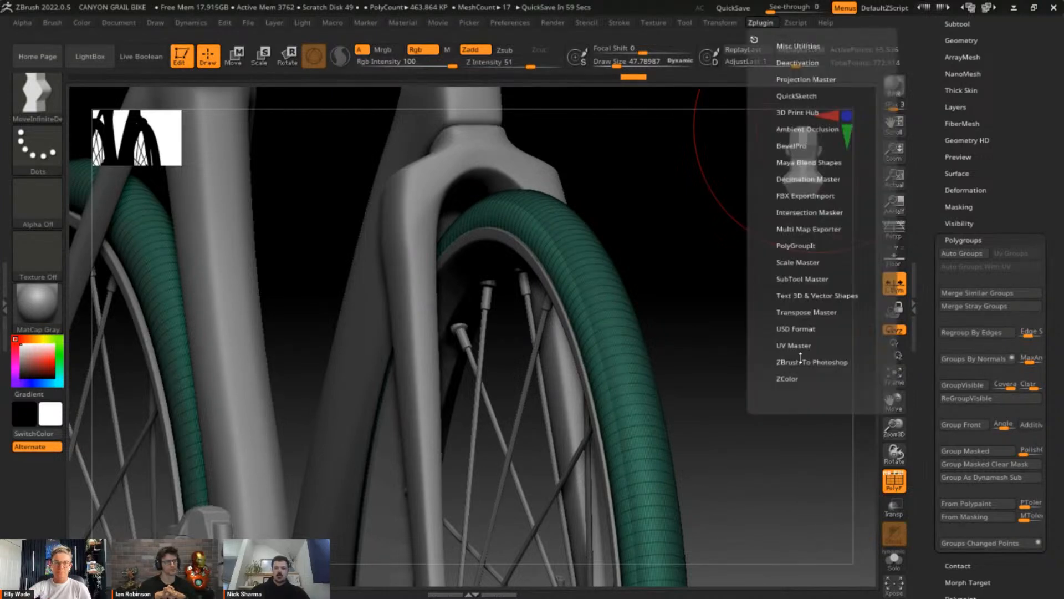
click(806, 346)
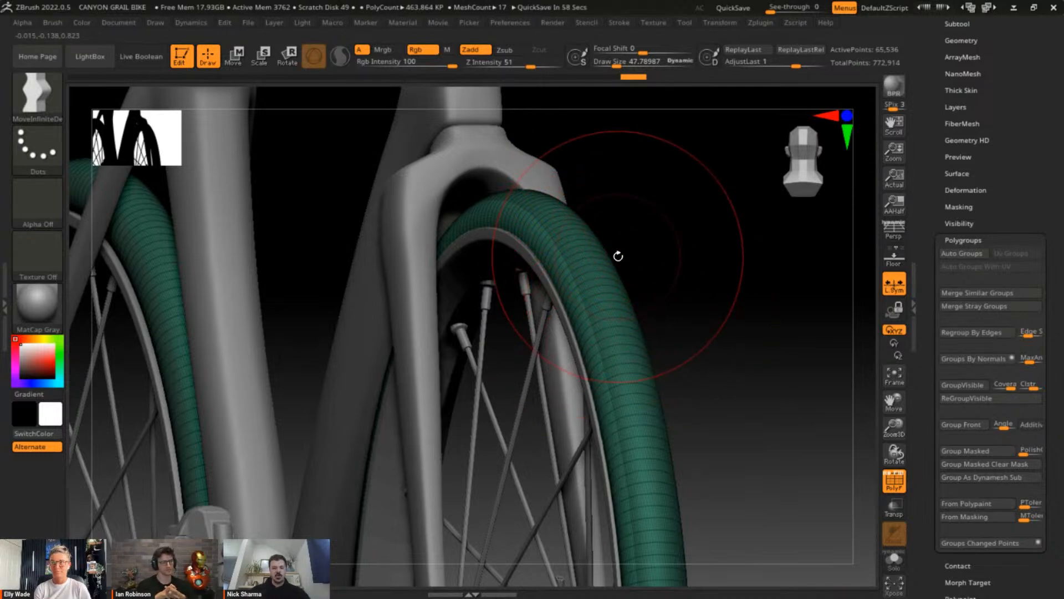
drag(641, 255, 648, 256)
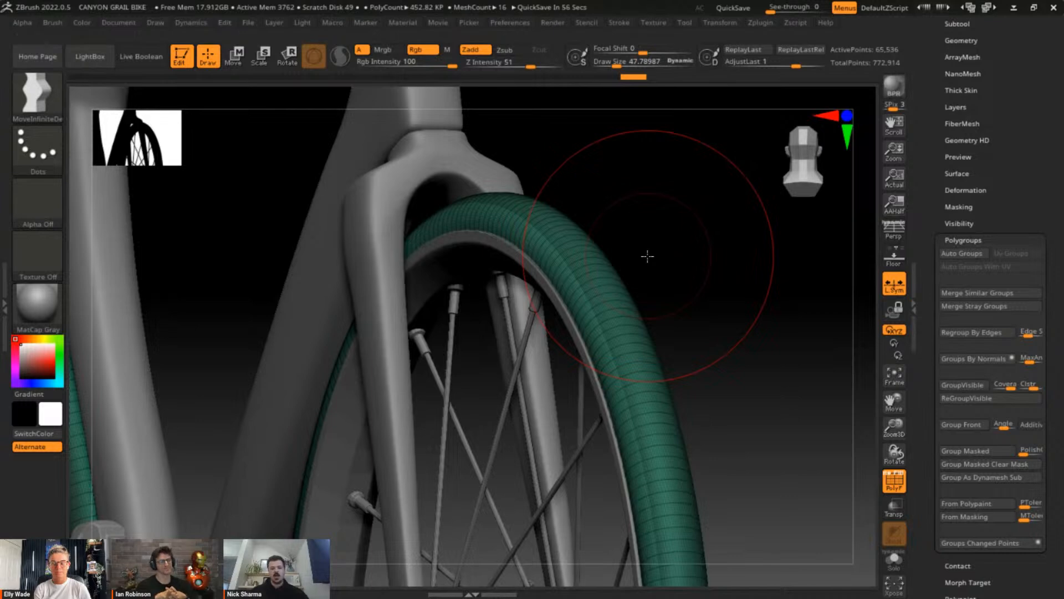
mouse_move(713, 333)
alt+mouse_down()
mouse_move(700, 336)
mouse_move(679, 312)
mouse_move(668, 324)
mouse_move(689, 361)
mouse_move(717, 348)
alt+mouse_up()
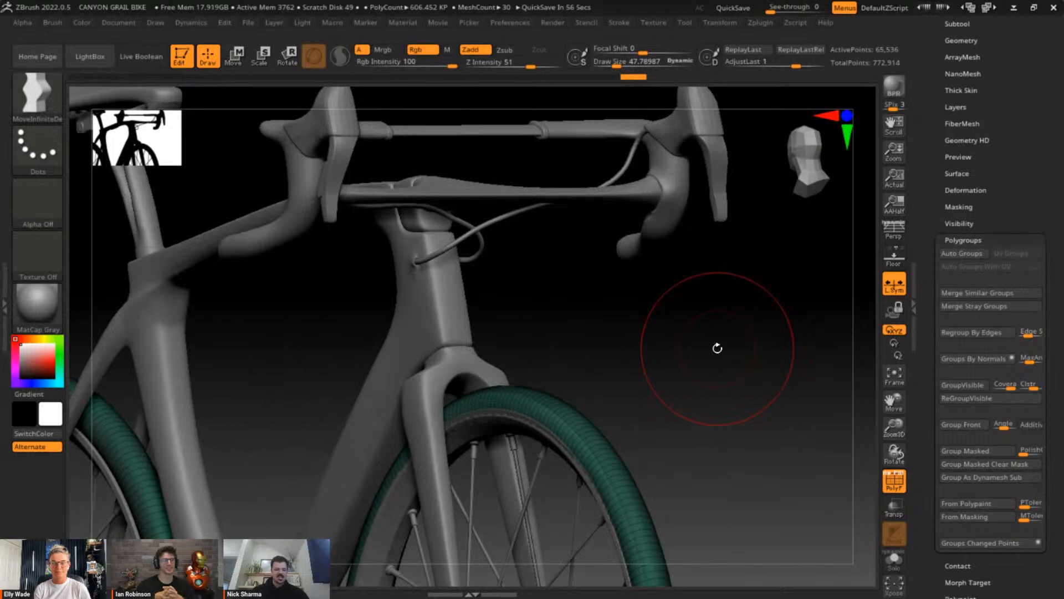
Make the front axle subtool active, followed by the handlebar tape subtool Extract3, and view the handlebar up close.
alt+drag(717, 348, 730, 232)
alt+drag(693, 305, 711, 123)
alt+click(505, 428)
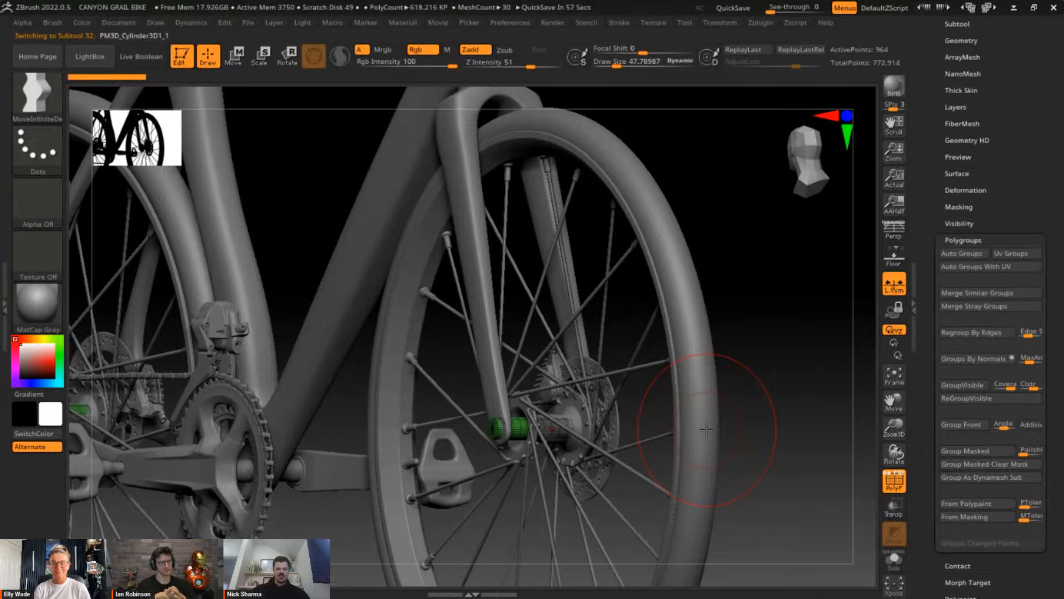
alt+drag(747, 228, 755, 308)
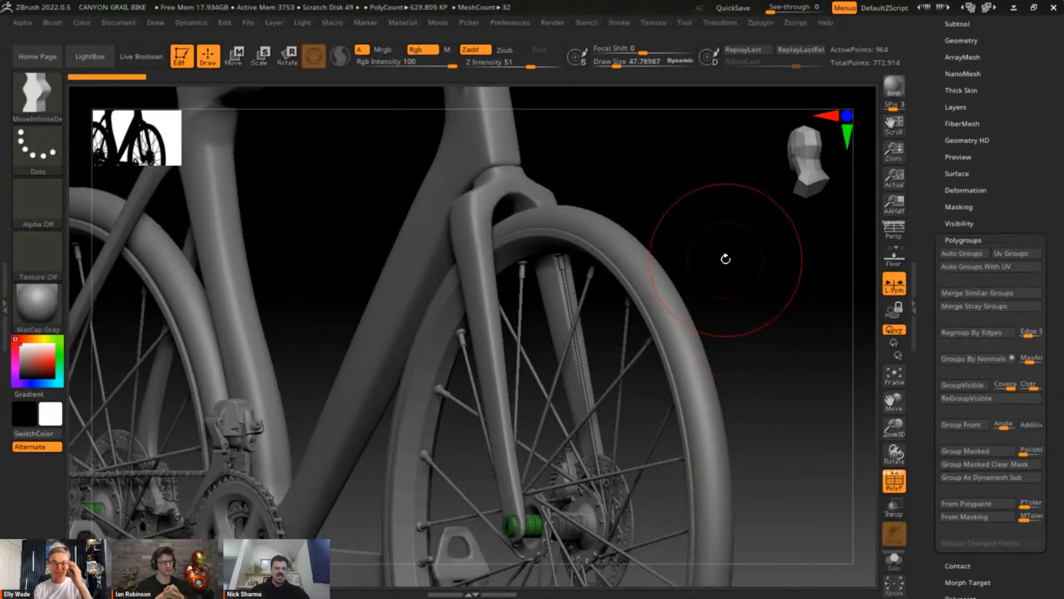
alt+drag(749, 260, 720, 388)
alt+drag(708, 332, 691, 420)
alt+click(701, 320)
drag(720, 368, 645, 518)
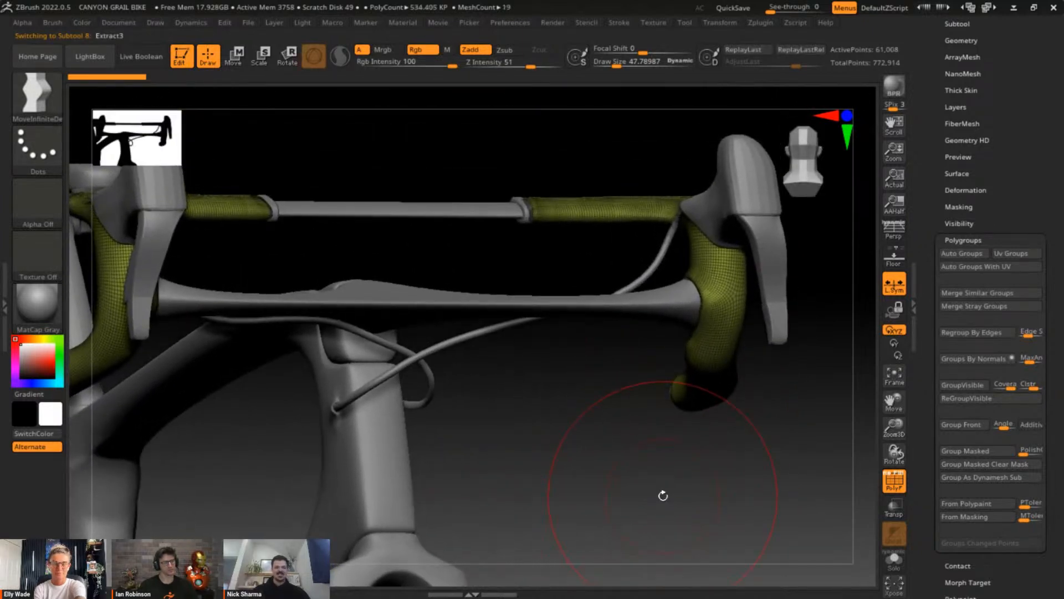
drag(646, 470, 656, 460)
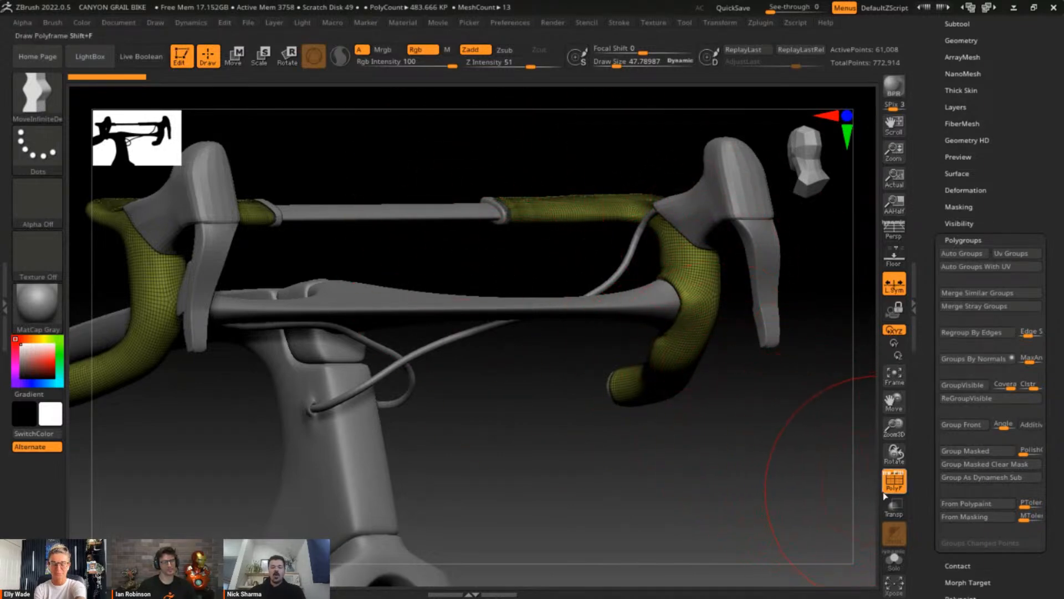
Turn off the polyframe and examine the handlebar and its tape from several angles.
click(894, 480)
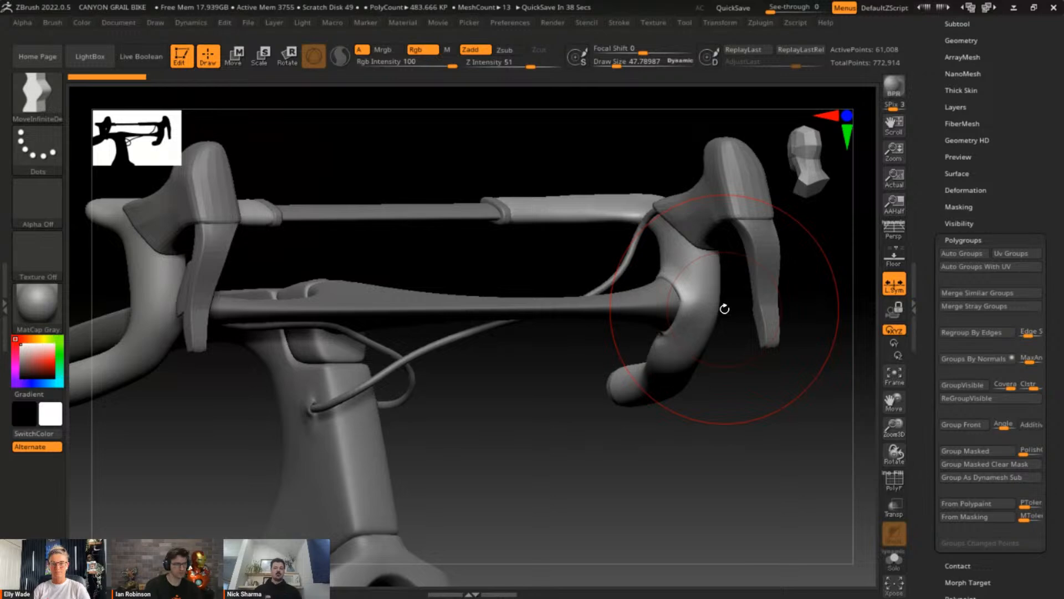
mouse_move(724, 309)
right_down()
mouse_move(710, 394)
mouse_move(760, 435)
mouse_move(518, 242)
right_up()
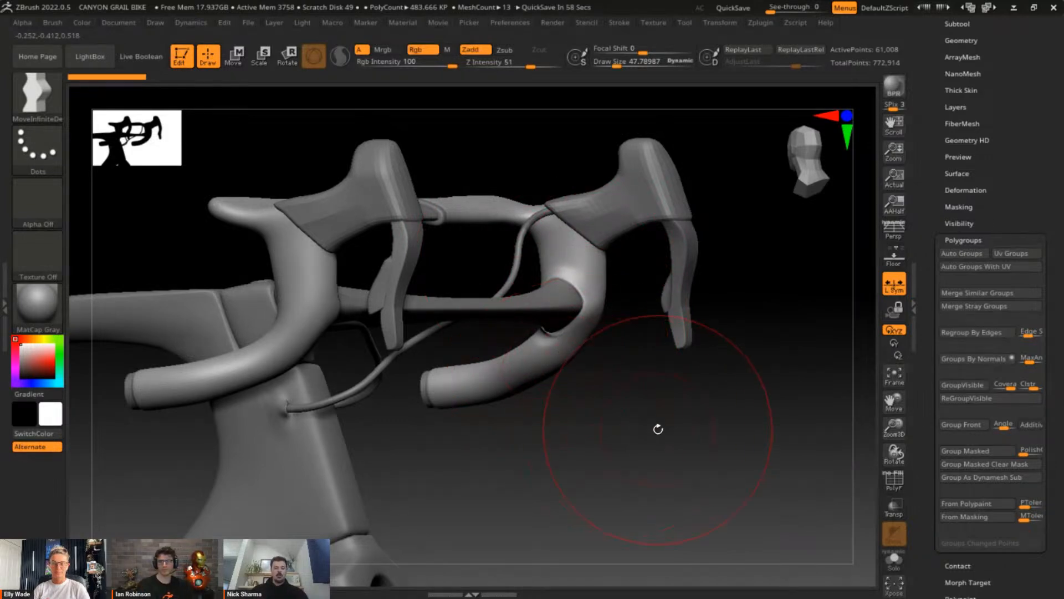
right_drag(656, 427, 649, 382)
mouse_move(632, 308)
right_down()
mouse_move(638, 411)
mouse_move(616, 383)
right_up()
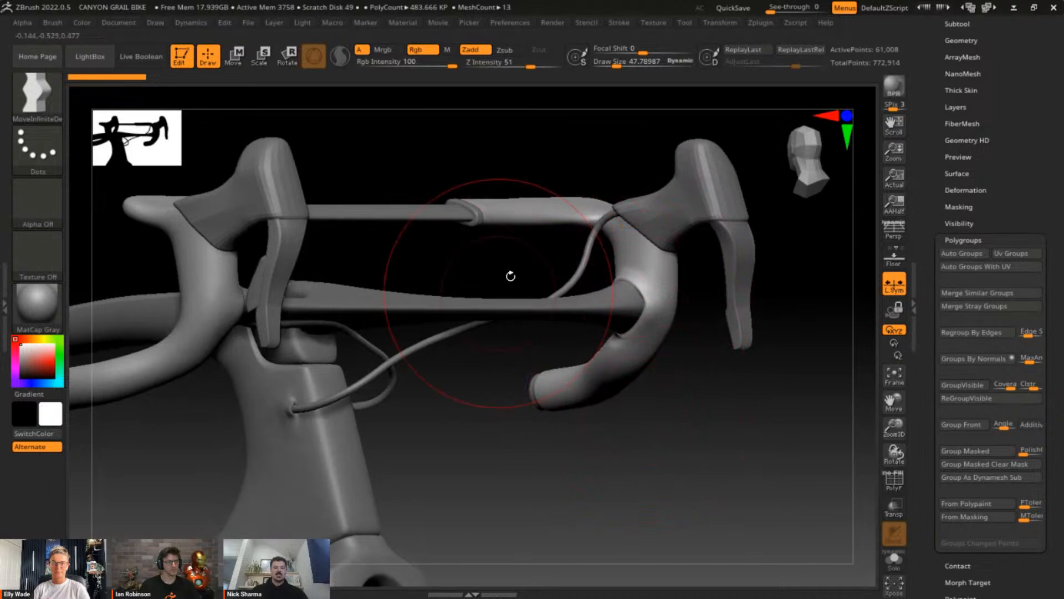
right_drag(686, 494, 571, 255)
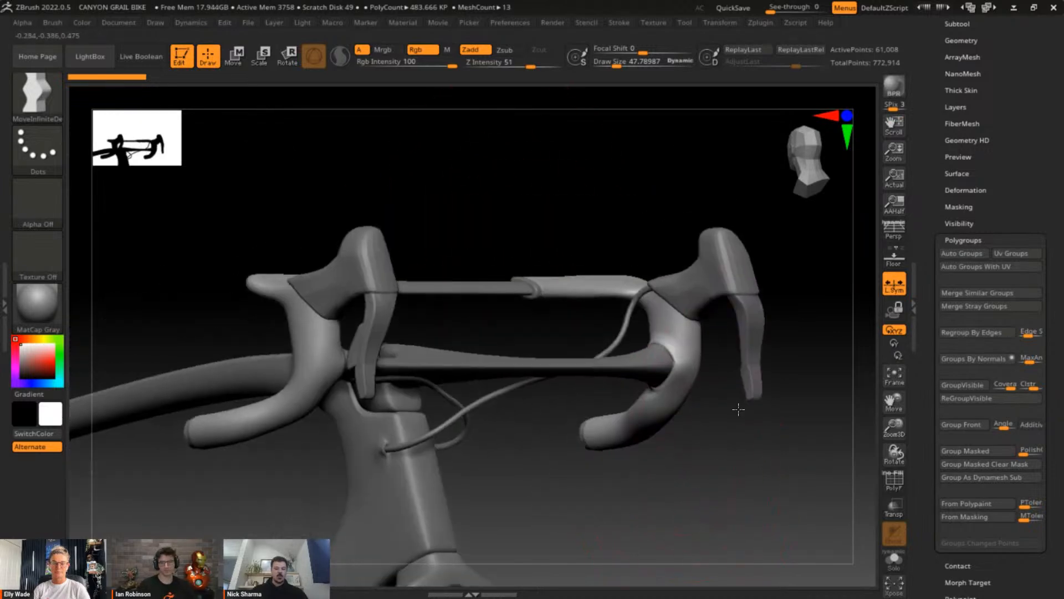
Select the handlebar subtool and return to the tape subtool Extract3, examining where the tape wraps around the bar.
alt+click(502, 359)
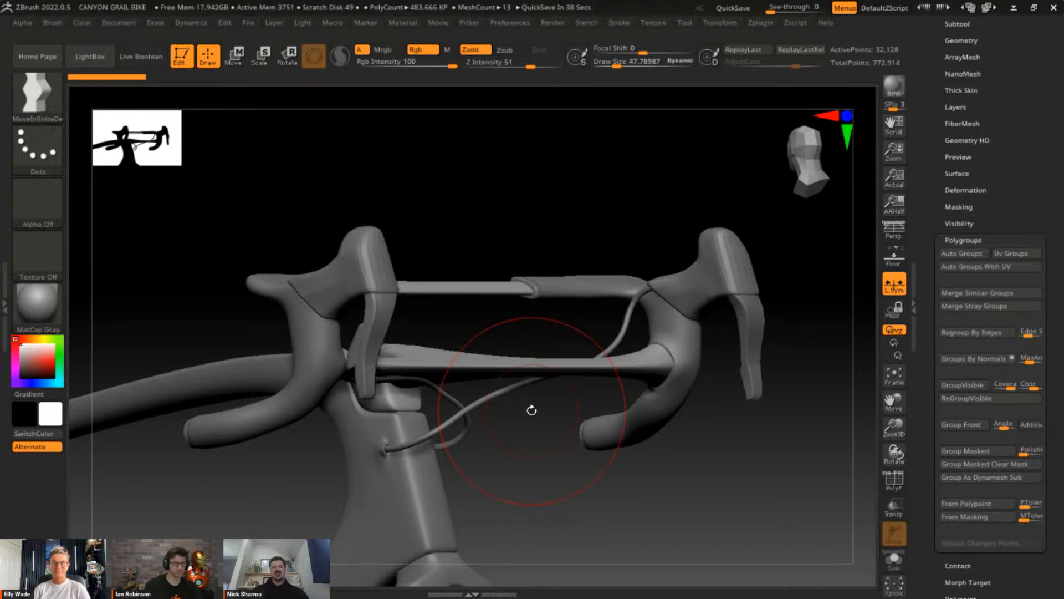
alt+click(688, 335)
alt+drag(721, 470, 685, 444)
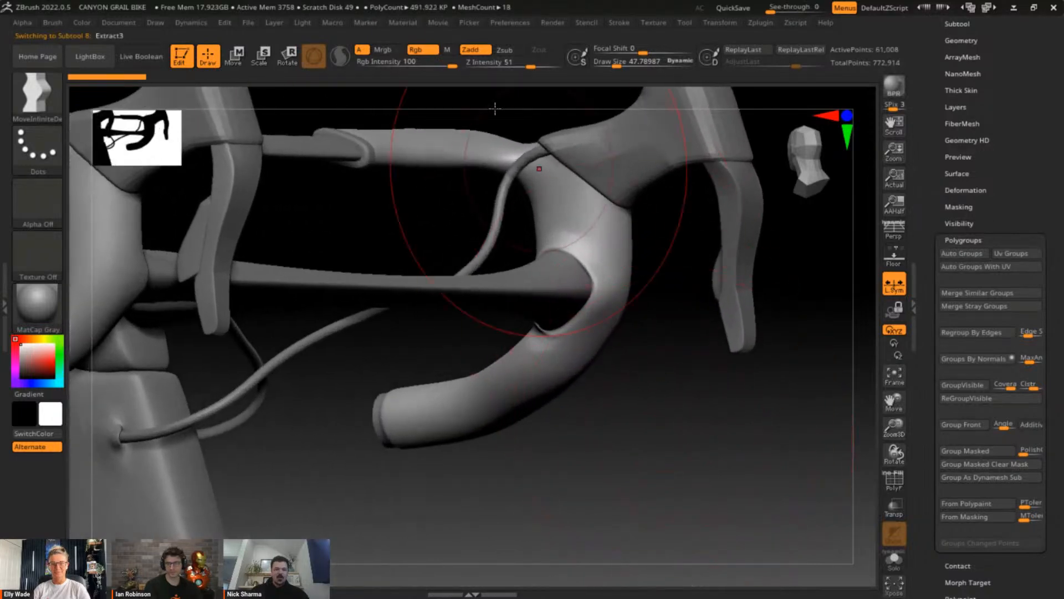
drag(360, 136, 628, 331)
alt+drag(606, 487, 682, 482)
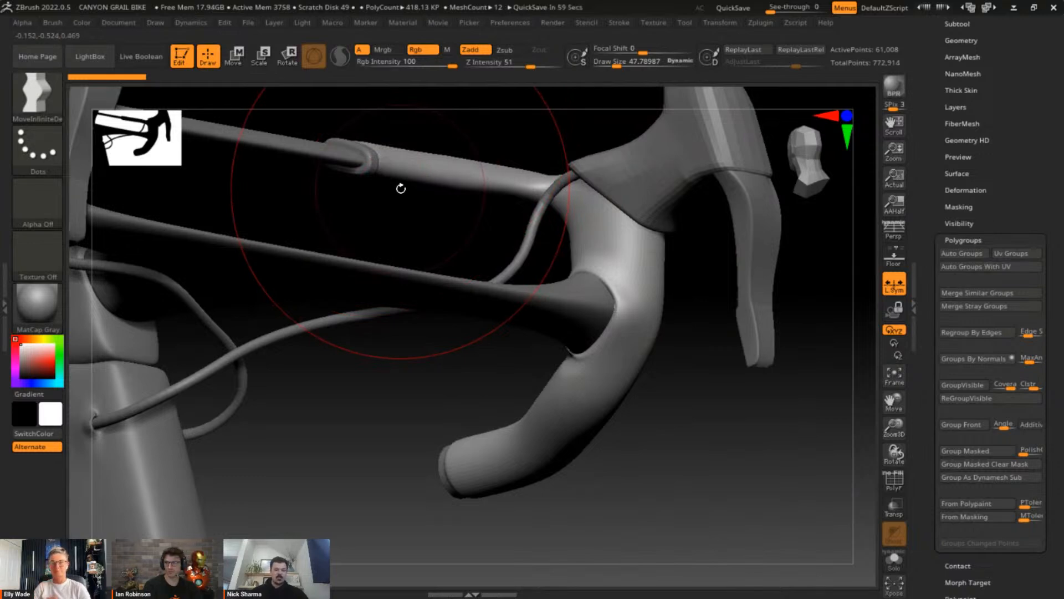
mouse_move(401, 189)
mouse_down()
mouse_move(791, 404)
mouse_move(805, 423)
mouse_move(808, 404)
mouse_move(804, 416)
mouse_move(597, 319)
mouse_up()
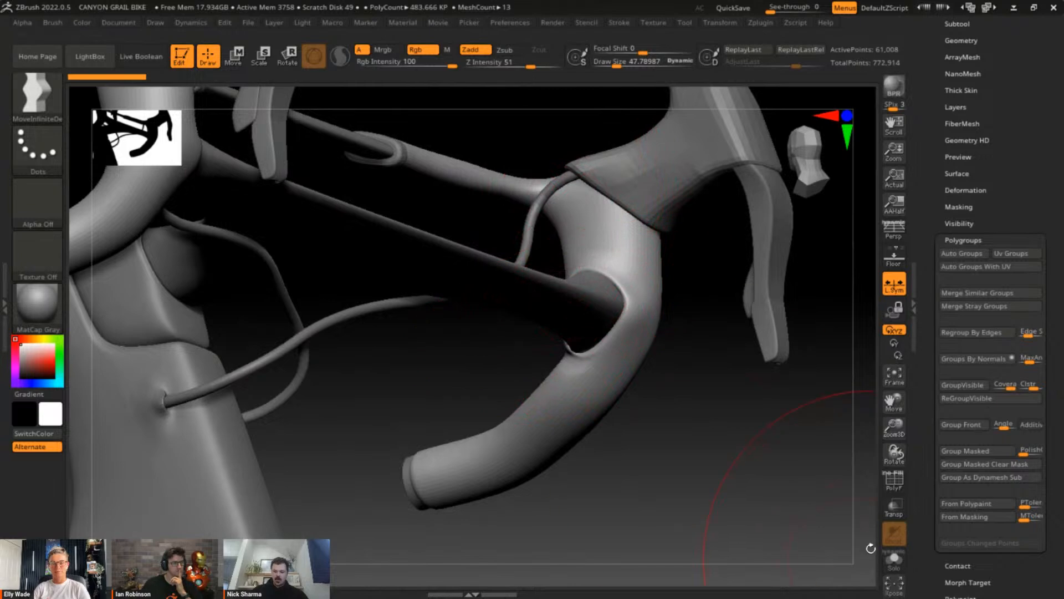
click(894, 480)
click(893, 480)
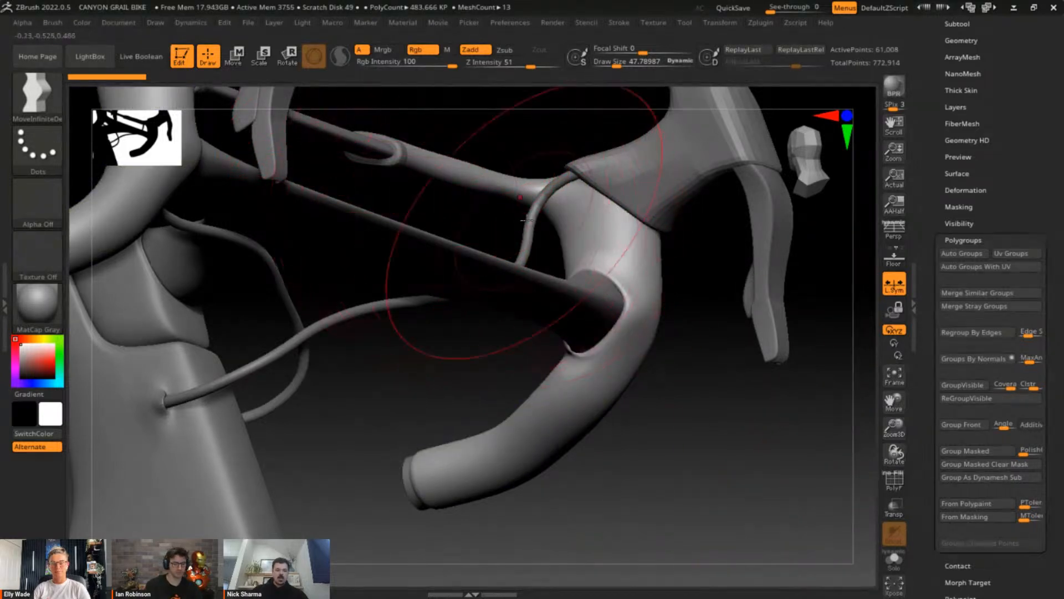
drag(611, 482, 710, 503)
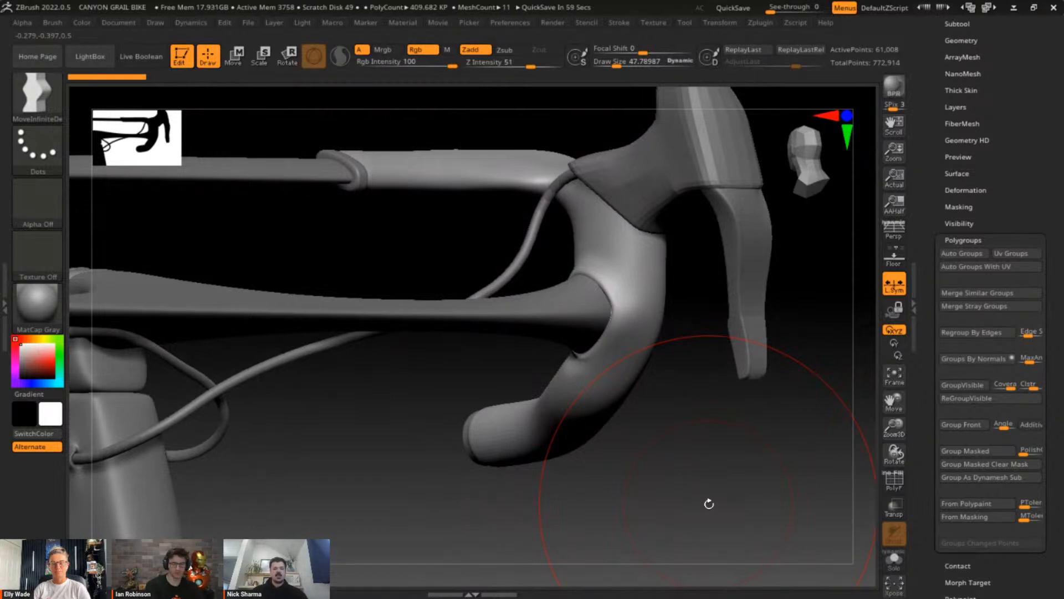
Frame the whole bike in the viewport and view it at an angle.
key(f)
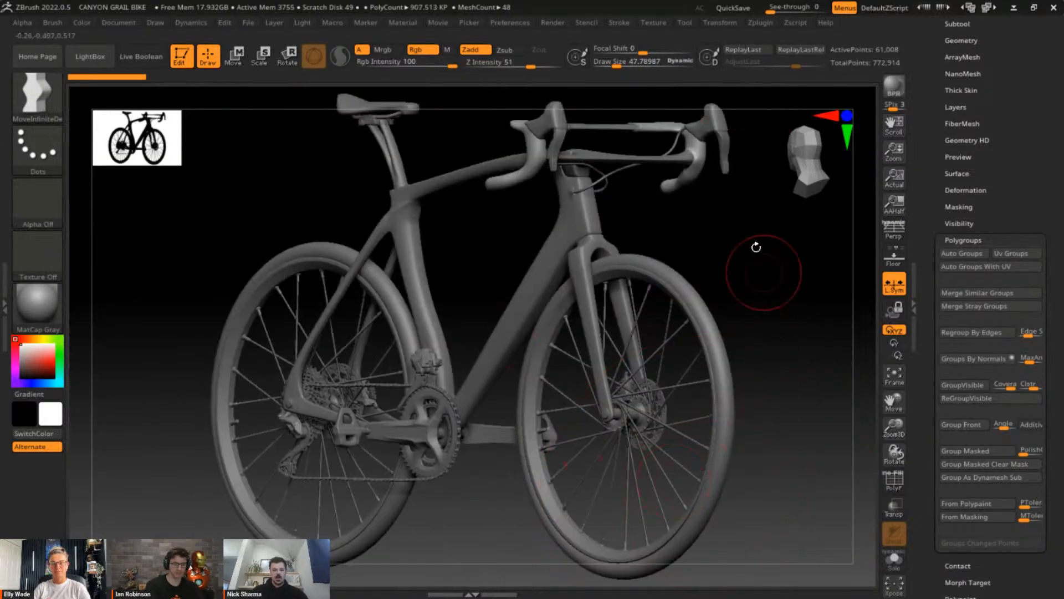
scroll(743, 316, down, 2)
drag(743, 297, 718, 368)
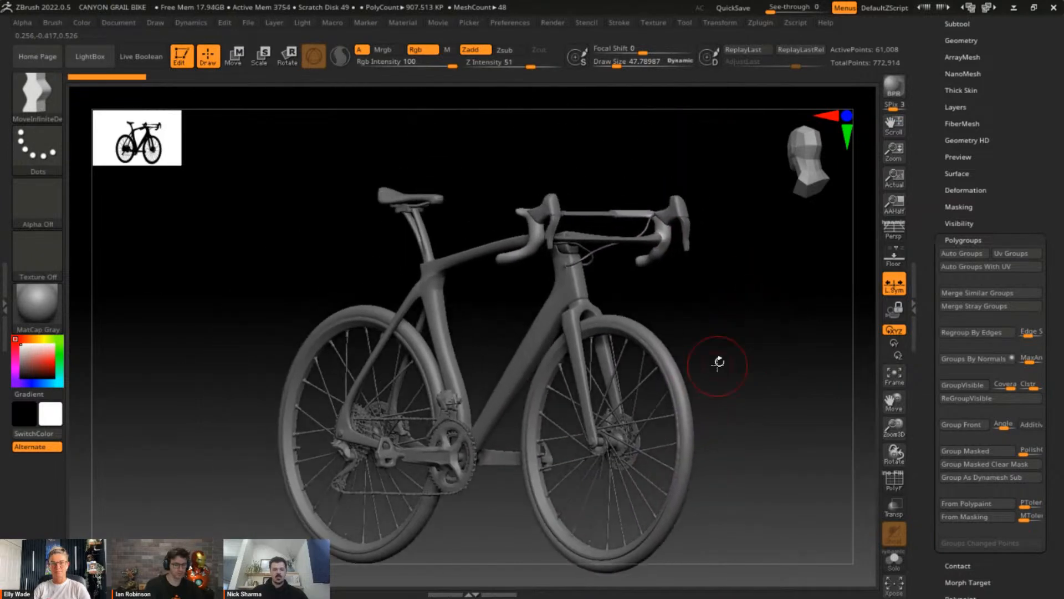
drag(689, 445, 751, 340)
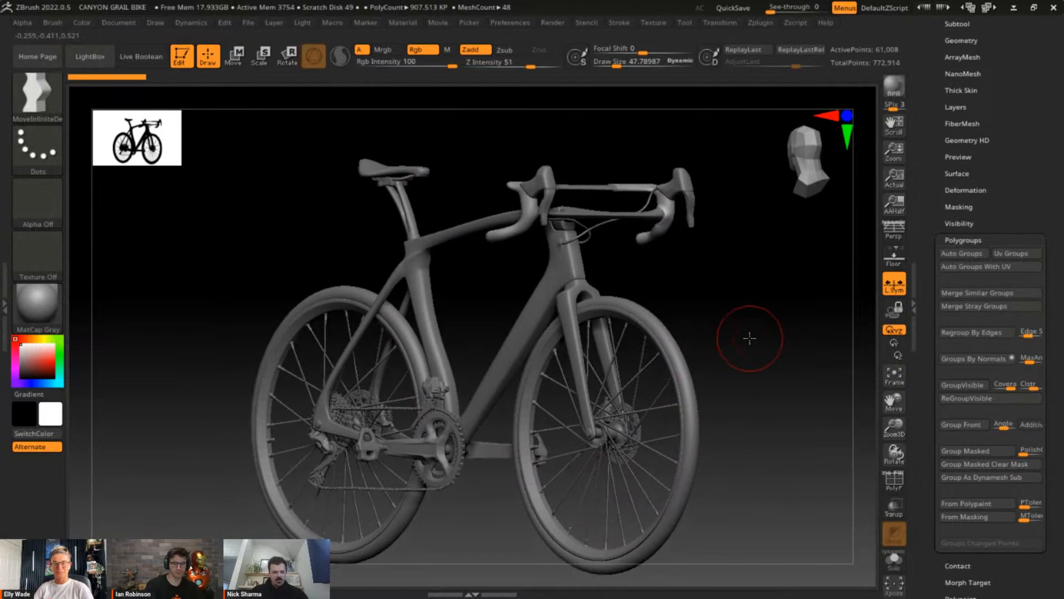
Close ZBrush without saving the project changes and switch to the painted Canyon bike in Substance 3D Painter.
key(alt+Tab)
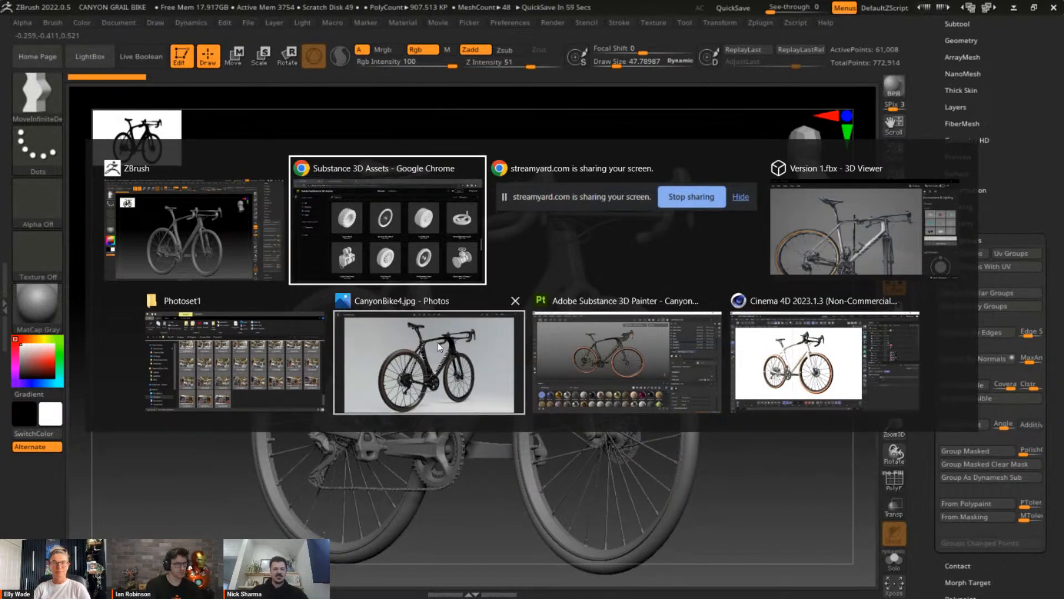
click(665, 342)
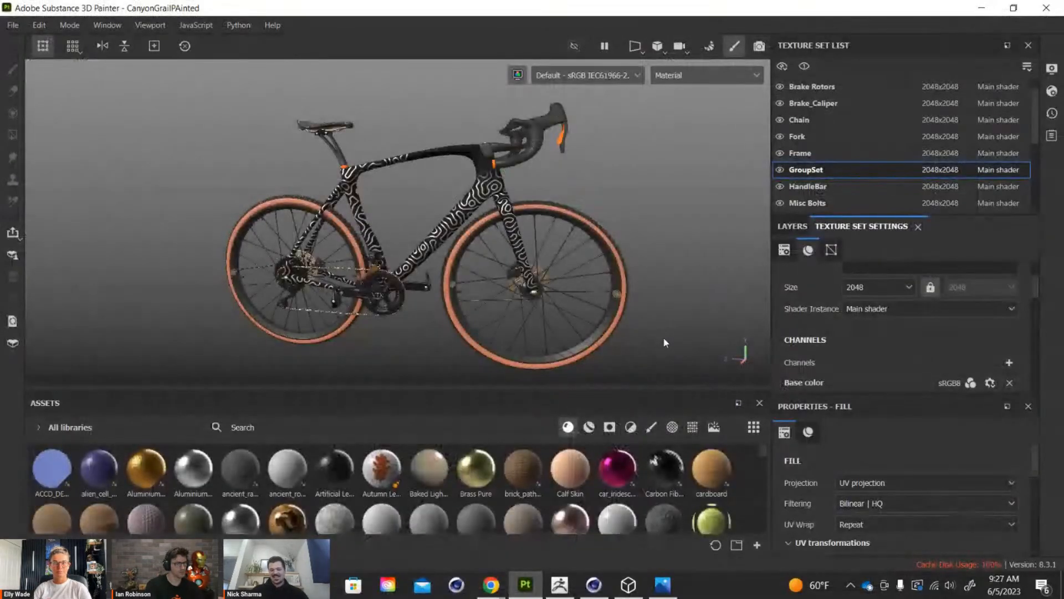
key(alt+Tab)
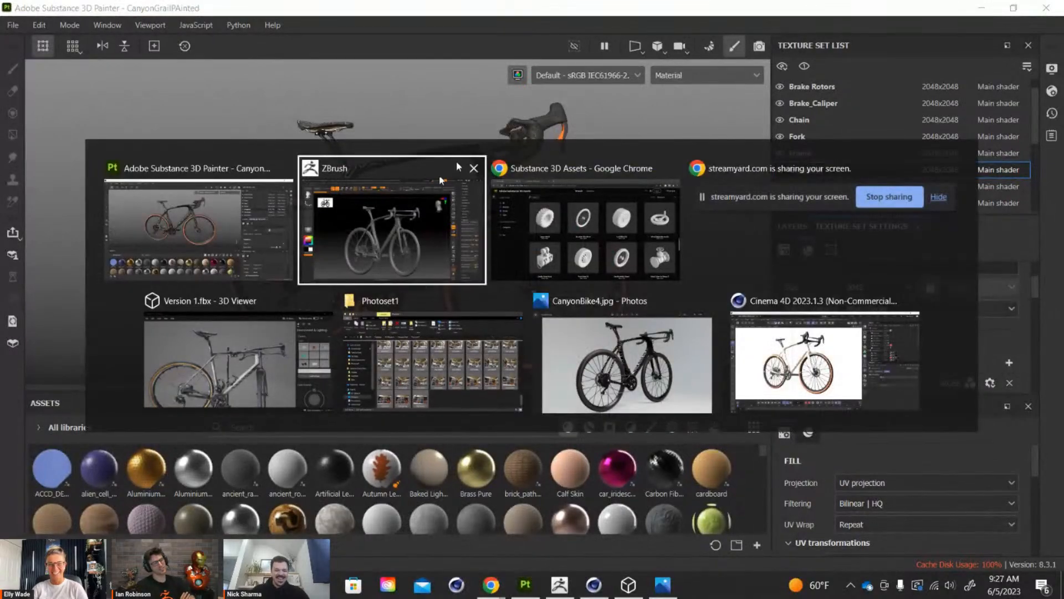
click(473, 169)
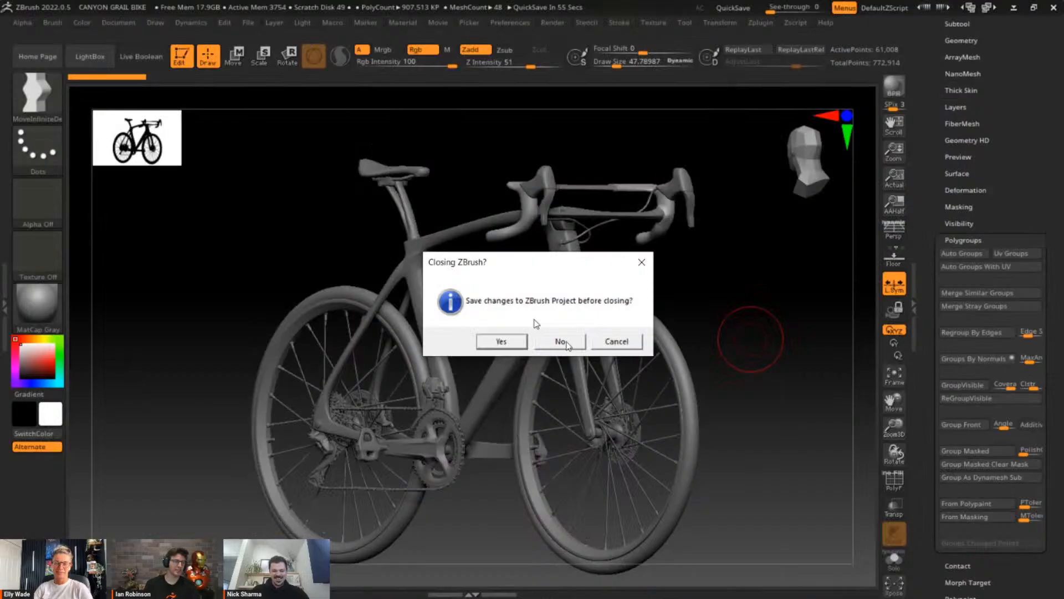
click(560, 341)
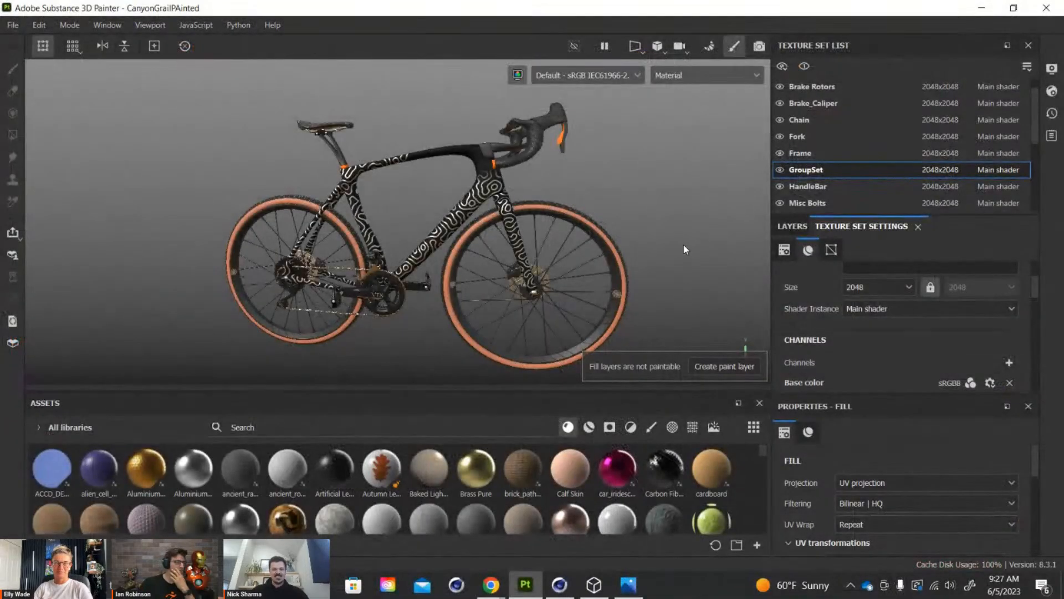
Shrink the asset shelf to enlarge the viewport and bring the whole painted bike into view.
alt+drag(677, 231, 612, 234)
alt+middle_drag(613, 216, 575, 154)
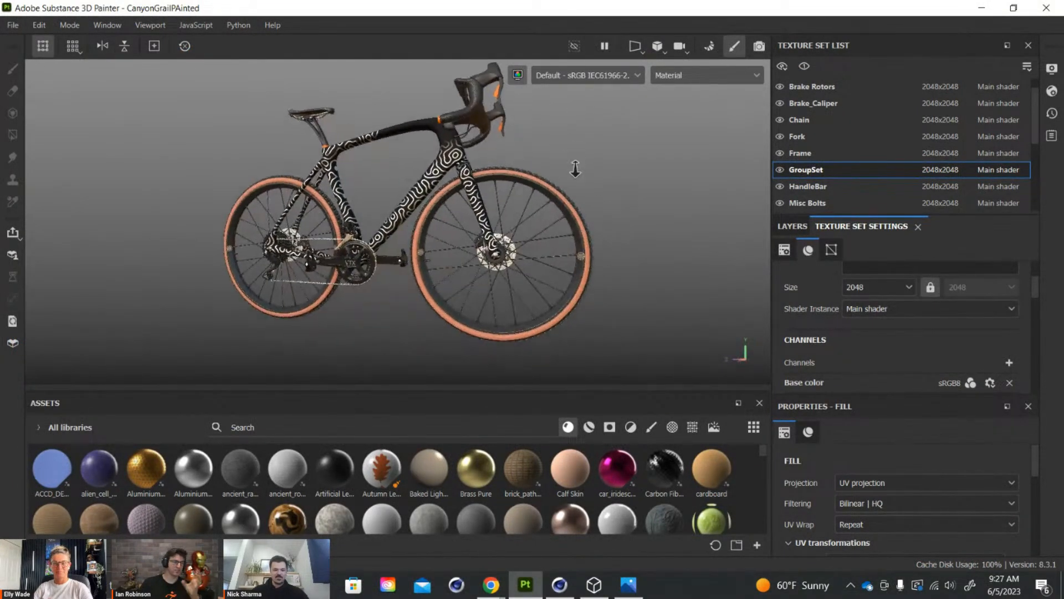
scroll(579, 172, up, 2)
drag(499, 390, 499, 428)
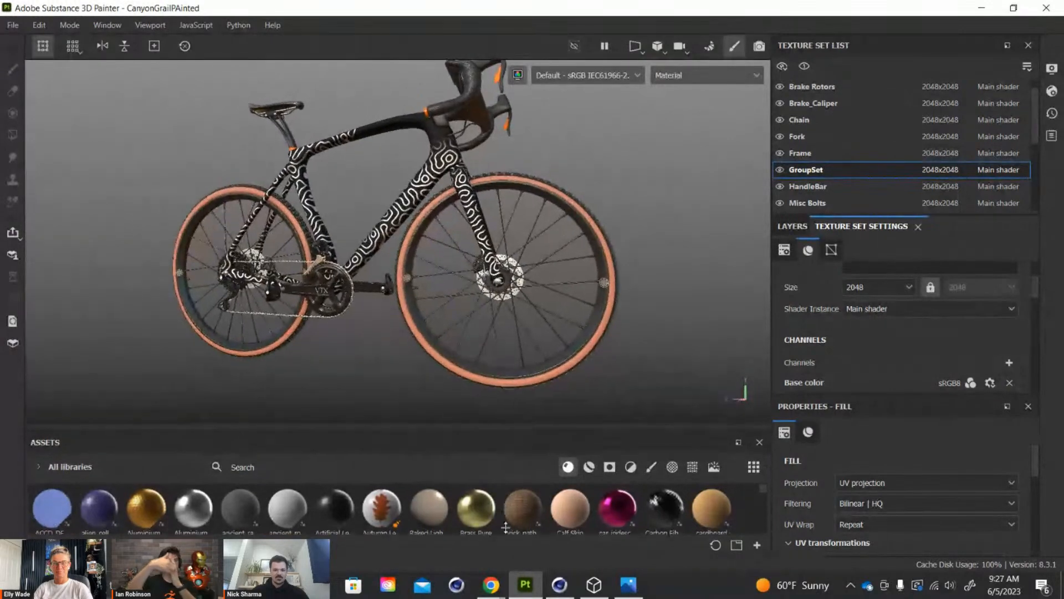
alt+drag(603, 399, 590, 234)
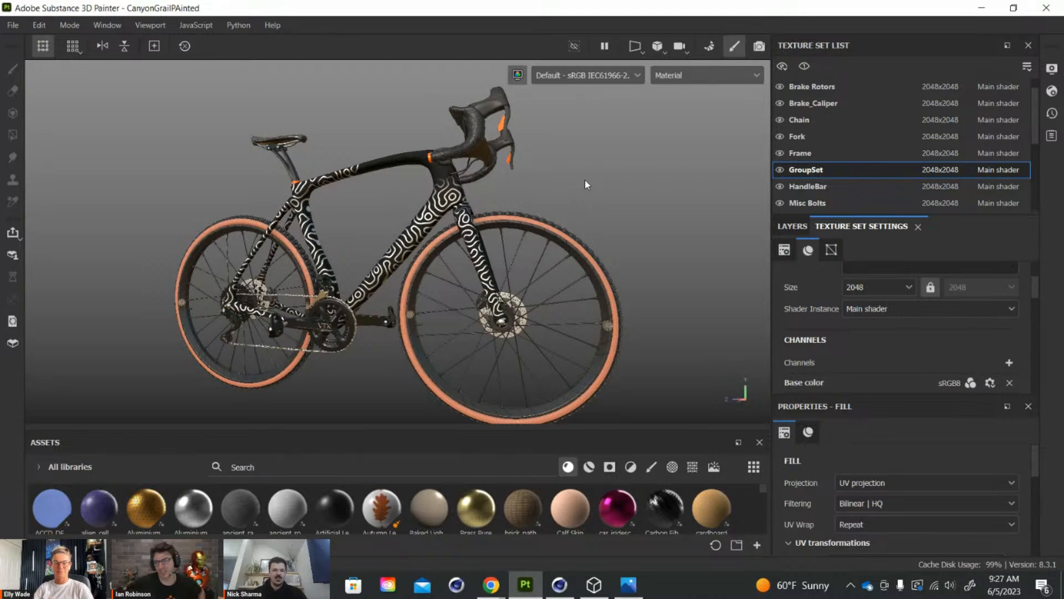
Examine the painted bike at an angle from the handlebar end and in side view.
alt+drag(585, 182, 414, 215)
alt+right_drag(414, 214, 571, 242)
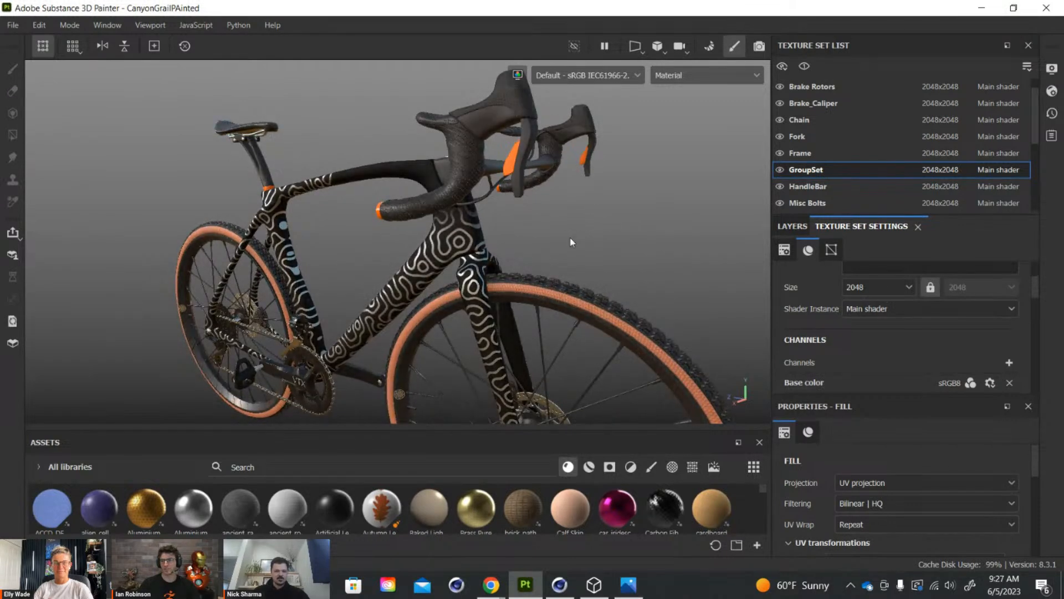
alt+drag(574, 237, 590, 242)
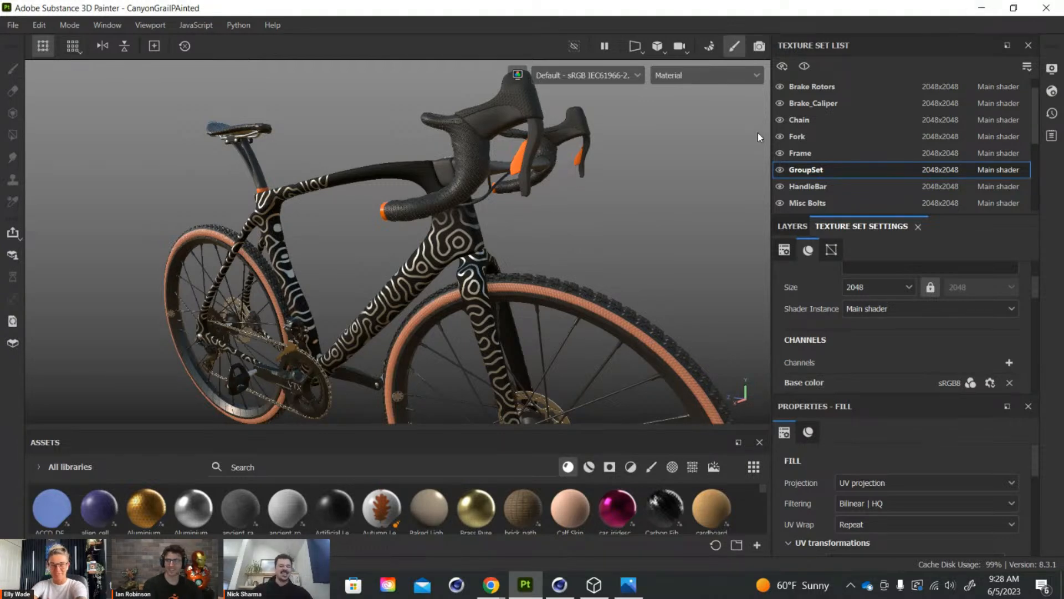
alt+drag(584, 225, 436, 250)
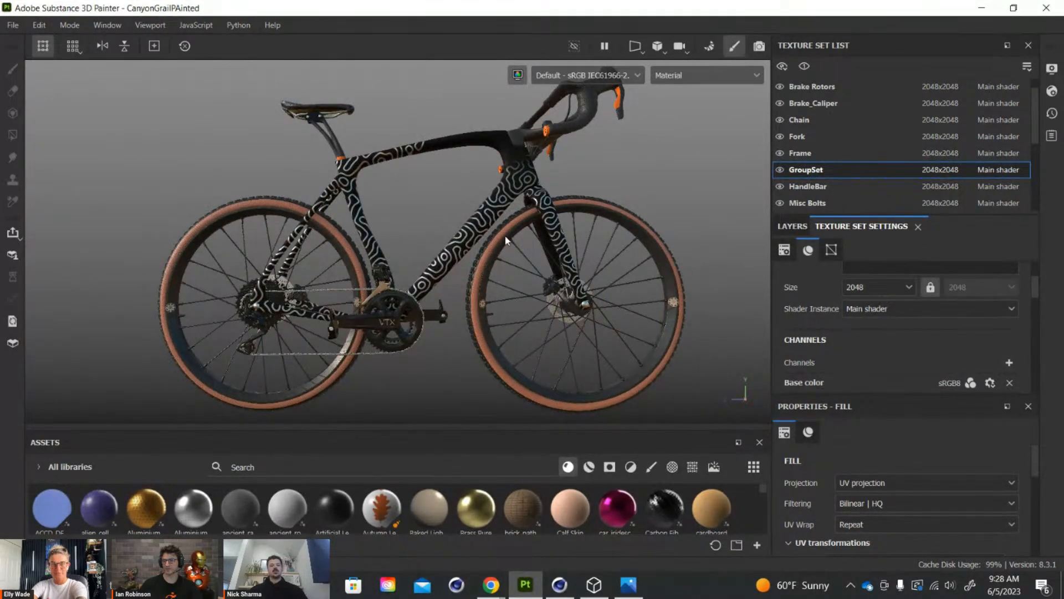
click(649, 394)
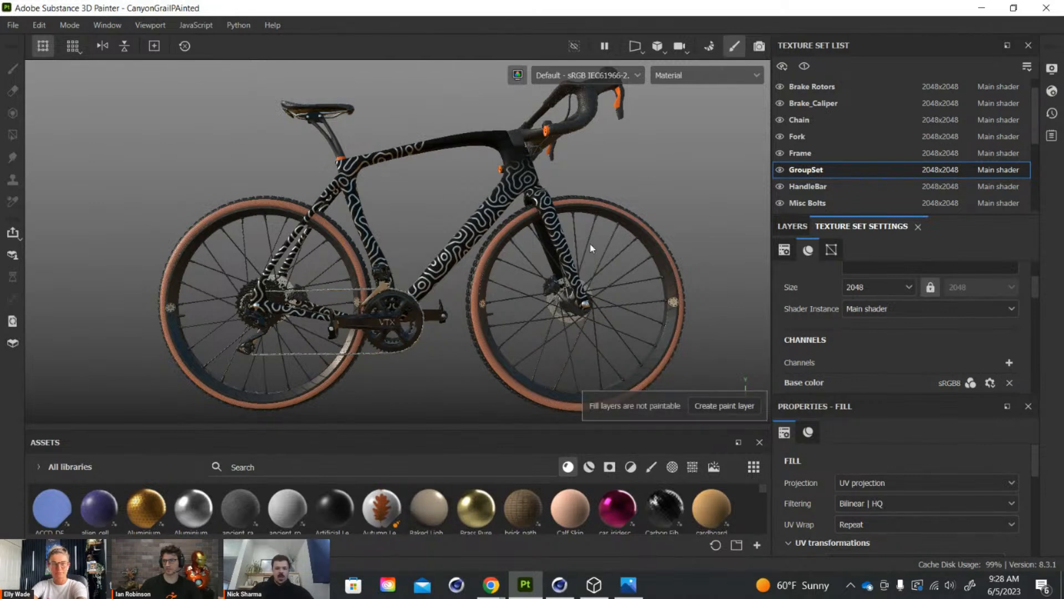
Make the front tire's Tires texture set active, show its layers, and toggle the mountain_bike_tire_q_tread layer off and back on.
mouse_move(596, 216)
alt+mouse_down()
mouse_move(484, 192)
mouse_move(384, 196)
alt+mouse_up()
mouse_move(425, 232)
alt+right_down()
mouse_move(494, 340)
mouse_move(521, 471)
alt+right_up()
alt+drag(484, 283, 441, 214)
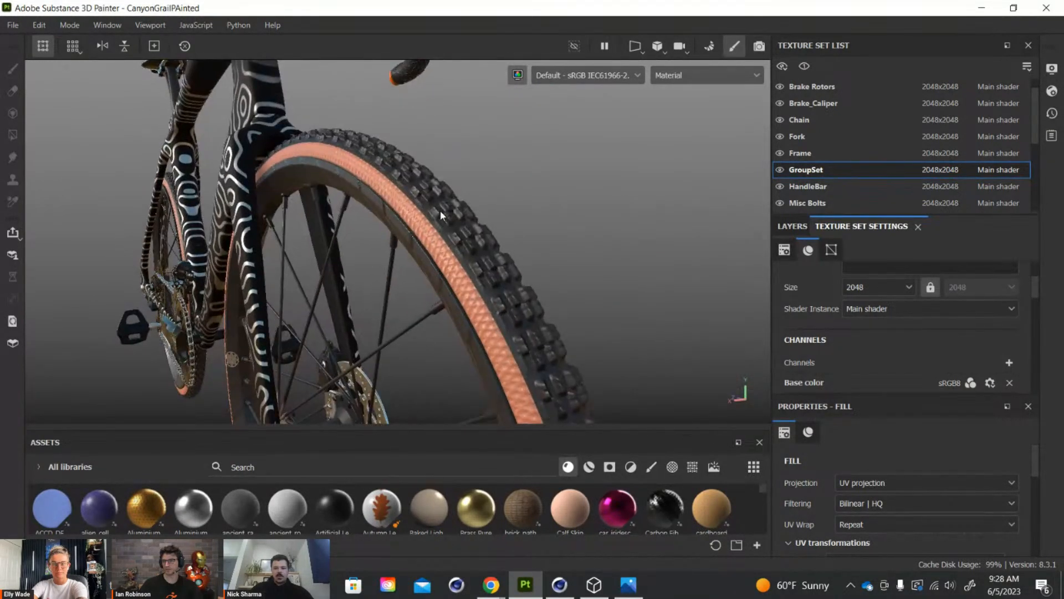
ctrl+alt+right_click(442, 214)
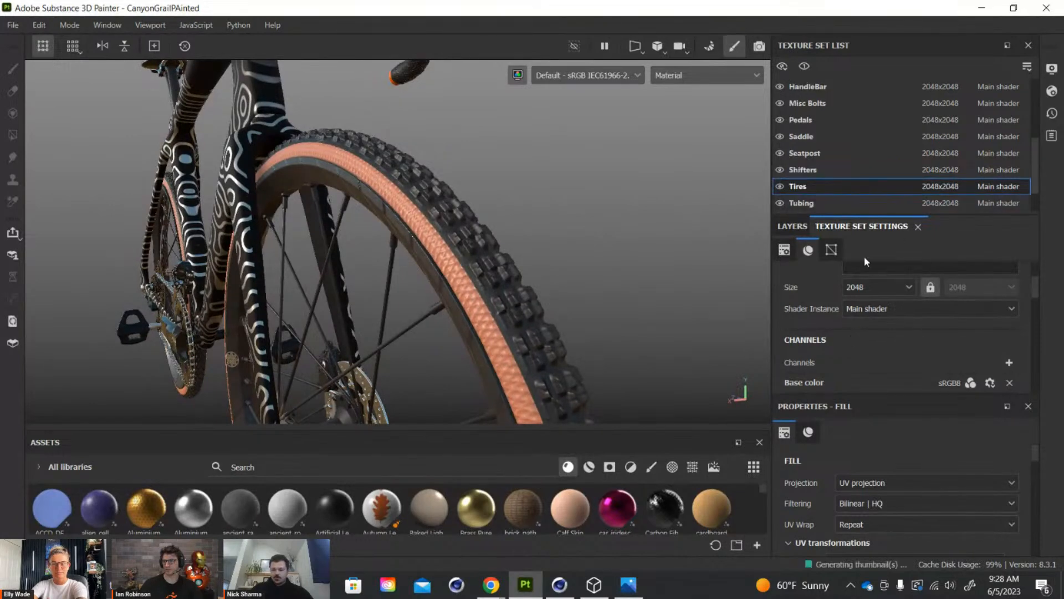
click(793, 226)
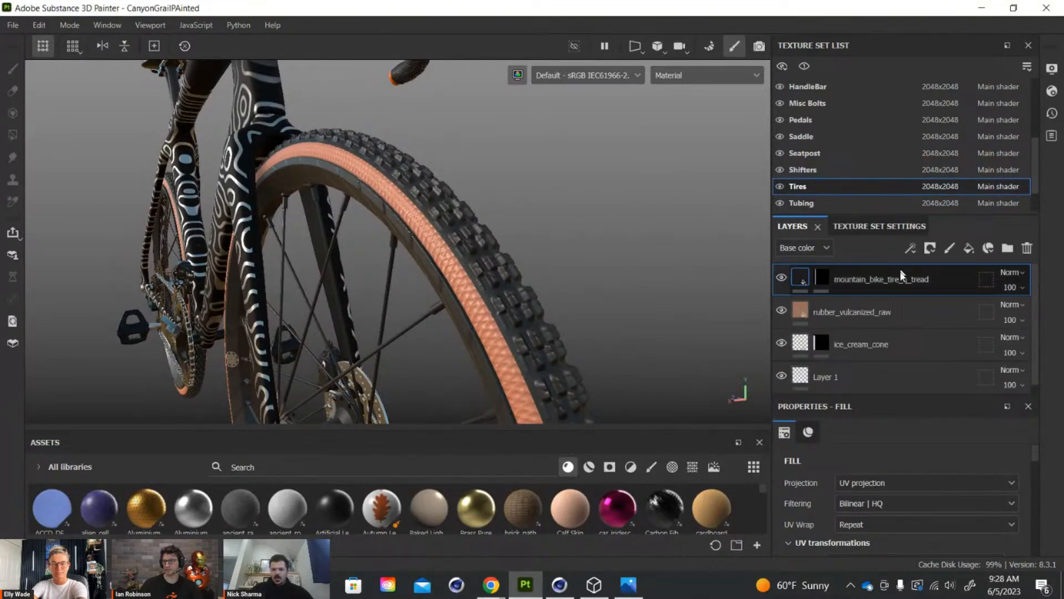
click(782, 278)
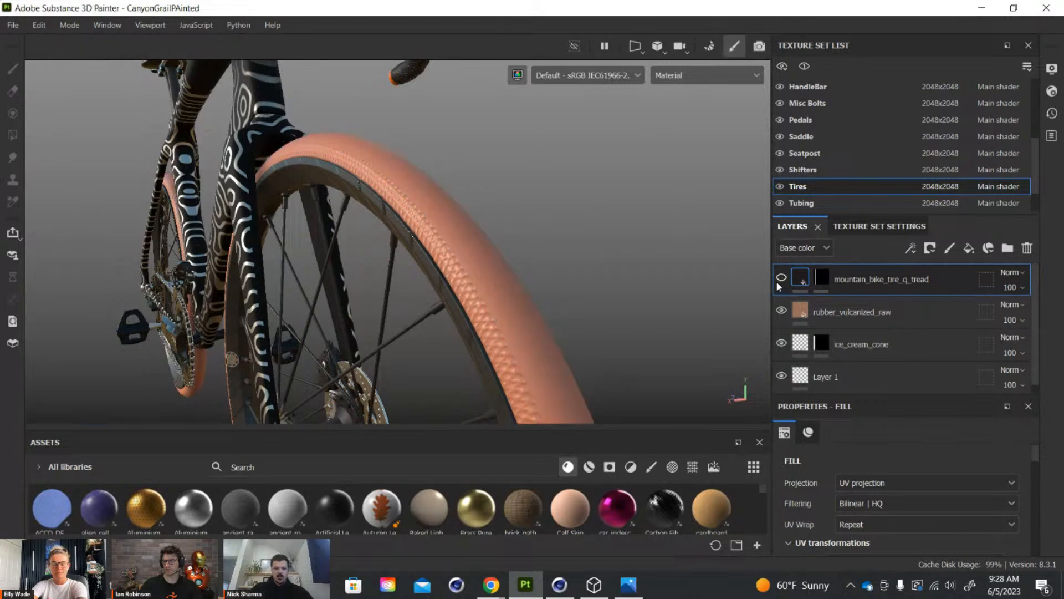
click(779, 280)
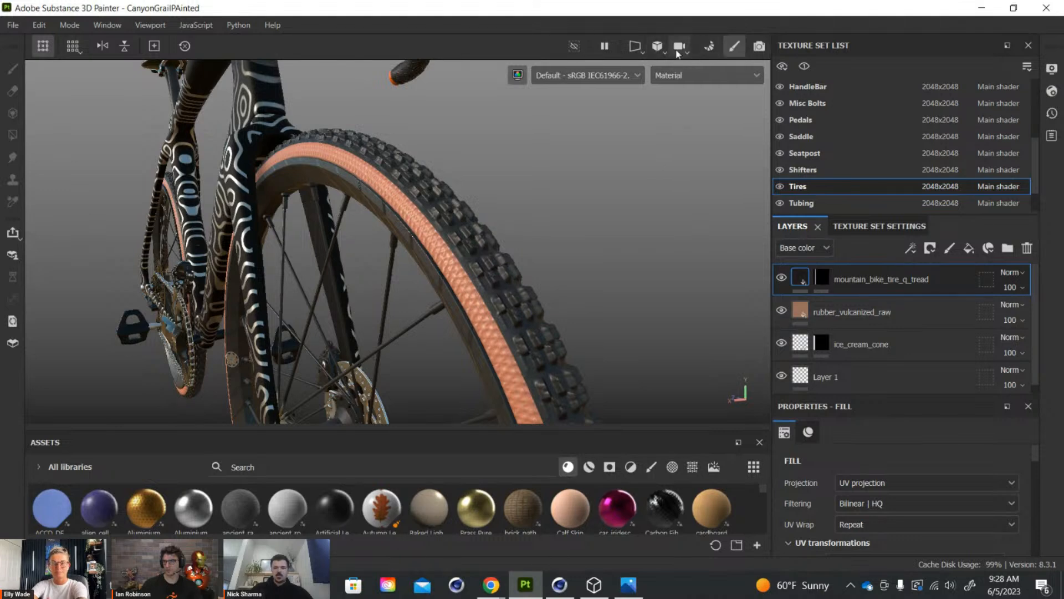
Show the 3D and 2D views side by side and examine the tire tread on its UV layout up close.
click(635, 47)
click(647, 68)
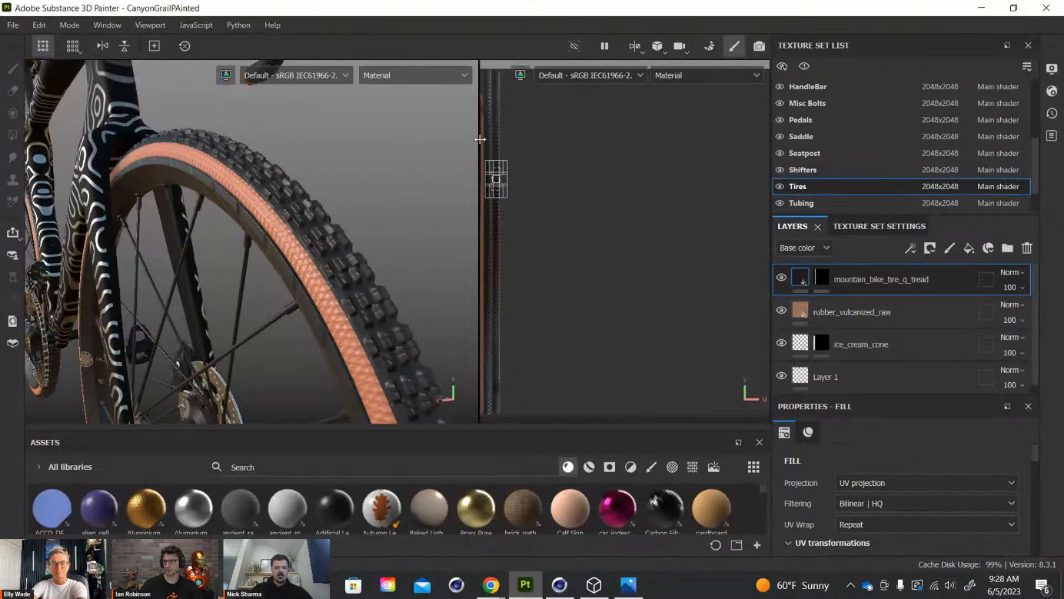
middle_drag(491, 147, 612, 194)
scroll(612, 194, up, 5)
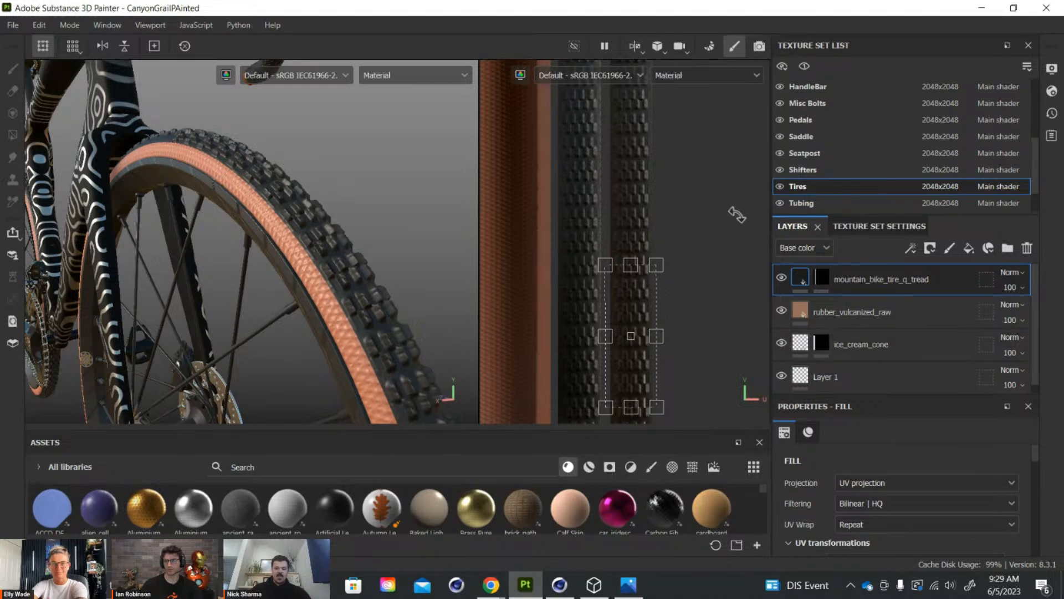
scroll(341, 255, up, 5)
Select the rubber_vulcanized_raw layer, followed by the ice_cream_cone layer, and examine the textured tire sidewall up close.
alt+drag(356, 250, 327, 250)
click(914, 312)
click(917, 342)
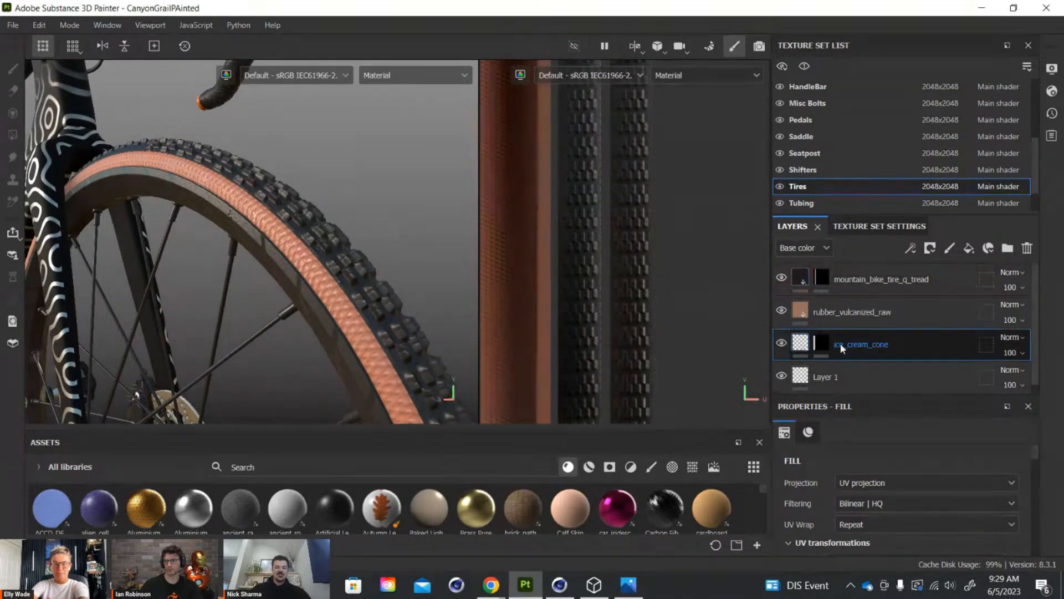
alt+drag(352, 219, 313, 263)
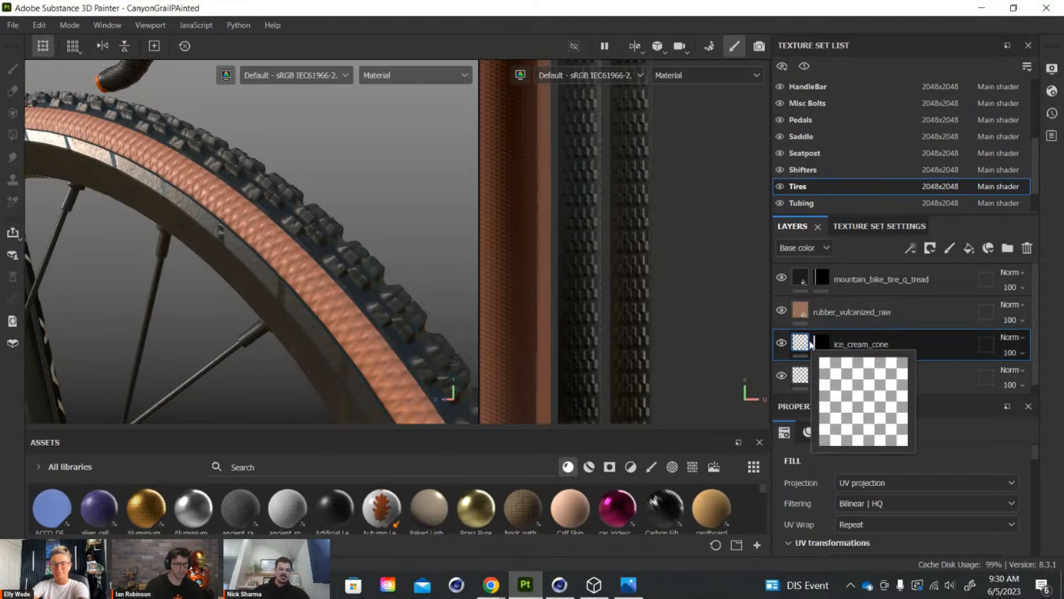
alt+drag(358, 245, 329, 312)
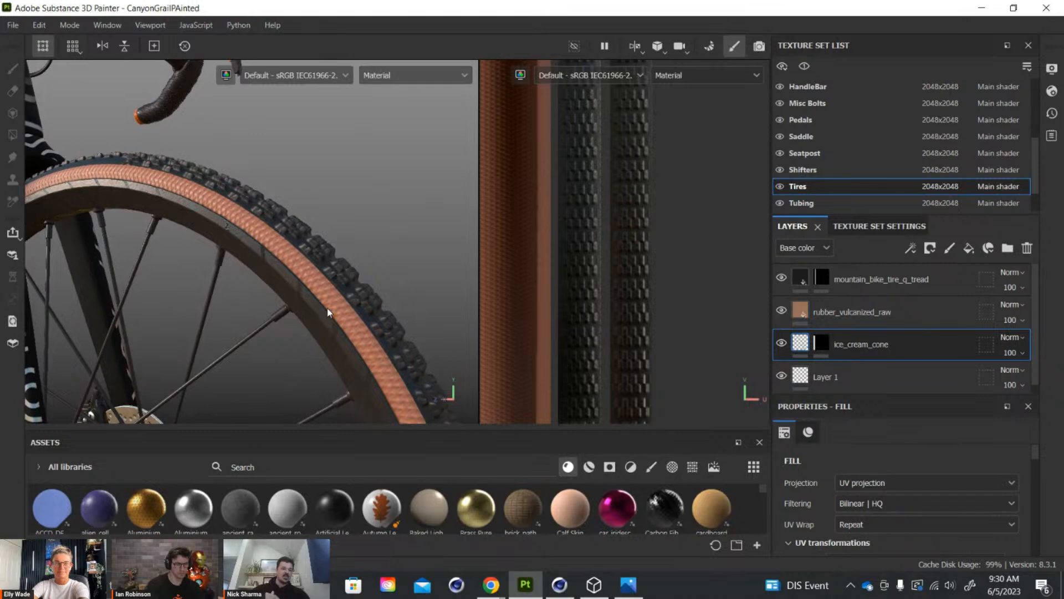
View the front of the bike at an angle and return to the 3D-only view.
alt+drag(433, 226, 255, 272)
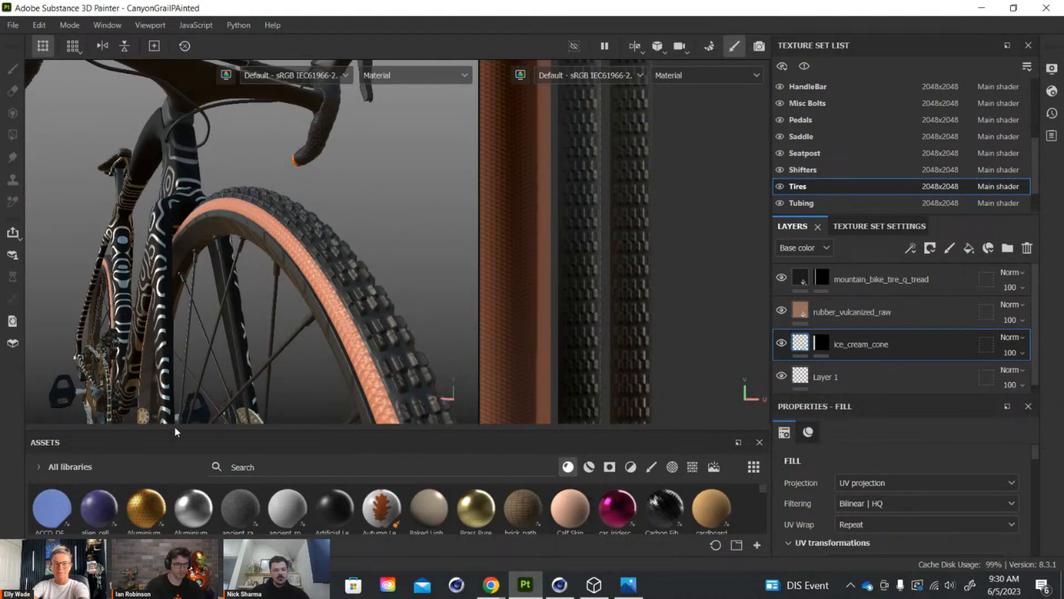
alt+drag(321, 343, 308, 209)
alt+drag(325, 285, 331, 172)
alt+drag(300, 222, 321, 219)
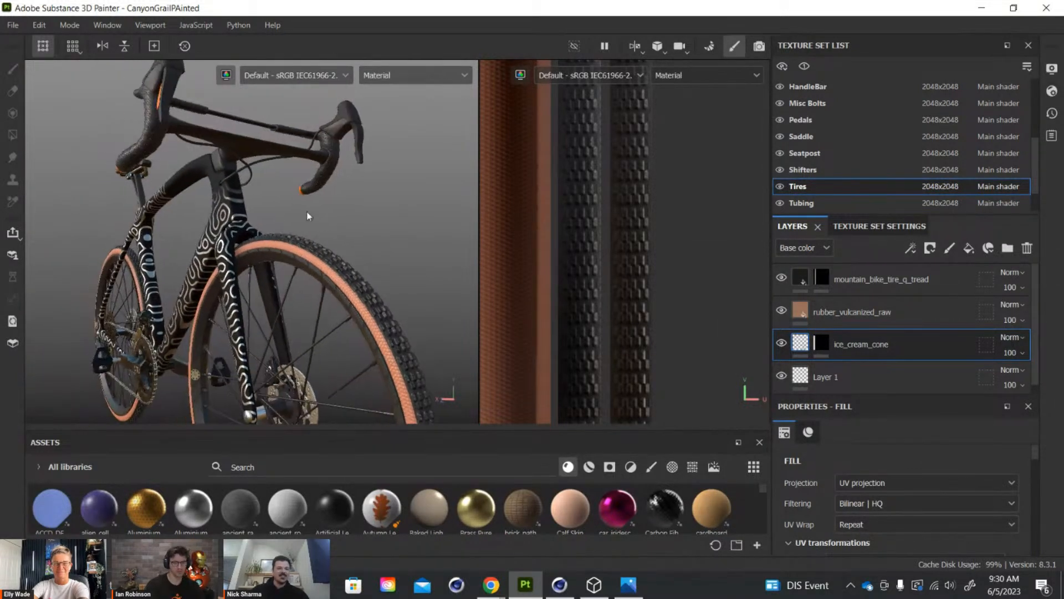
alt+drag(195, 186, 260, 194)
click(636, 48)
click(671, 84)
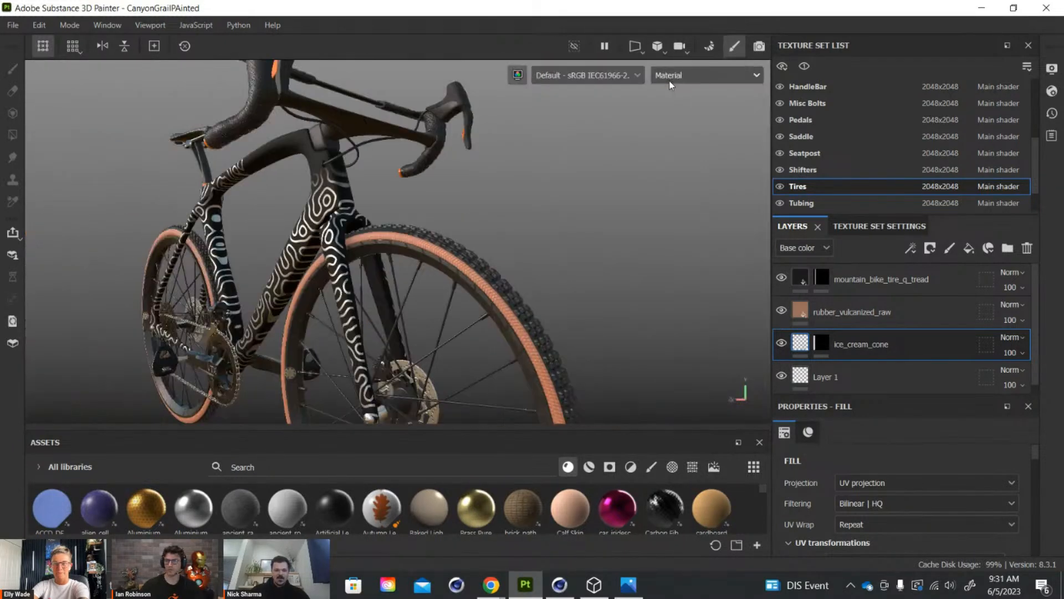
Make the Frame texture set active and select the Fill in the mask of the light metallic_car_paint layer.
mouse_move(537, 264)
alt+mouse_down()
mouse_move(385, 250)
mouse_move(540, 260)
alt+mouse_up()
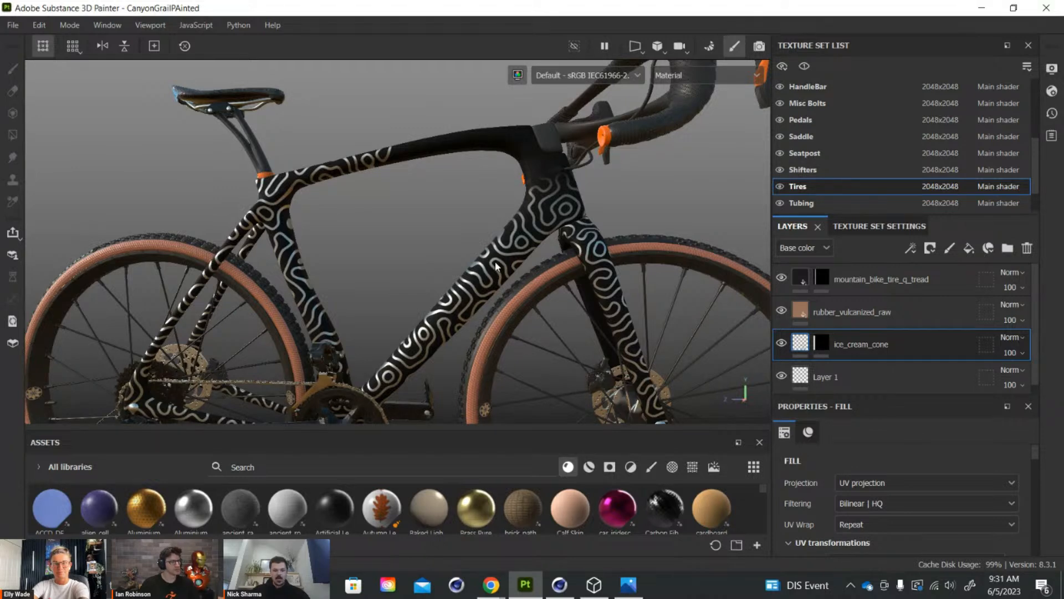
ctrl+alt+right_click(523, 237)
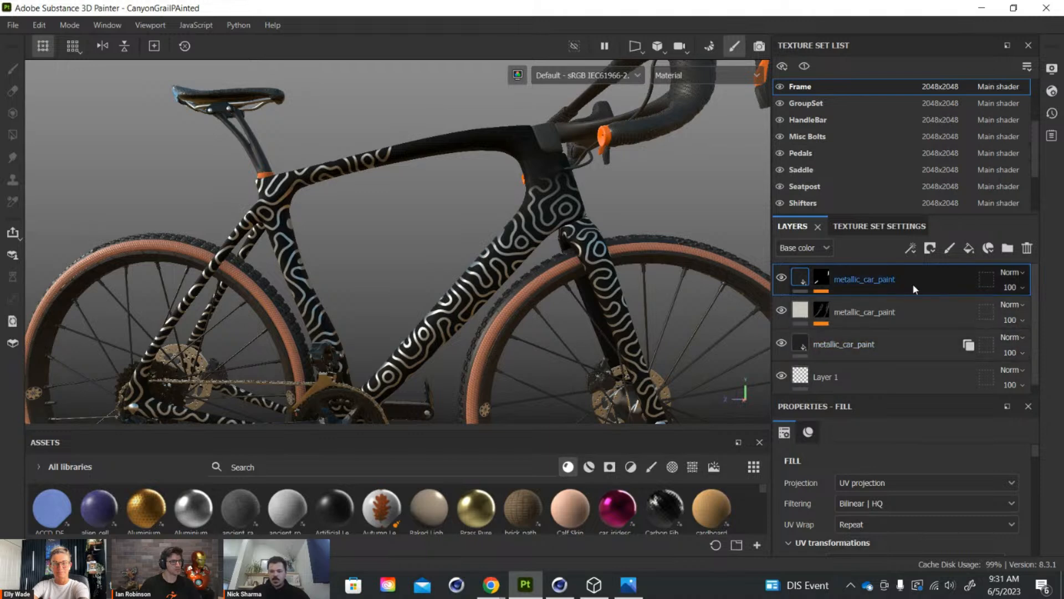
click(821, 311)
click(850, 337)
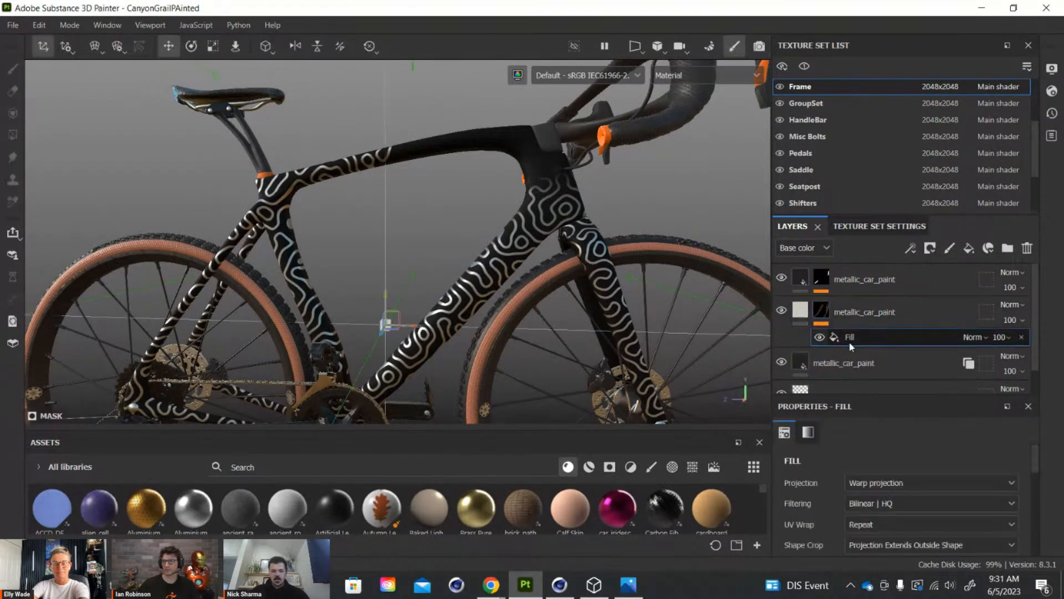
Examine how the warp-projected line pattern wraps around the frame tubes from both sides and above.
alt+drag(454, 219, 583, 201)
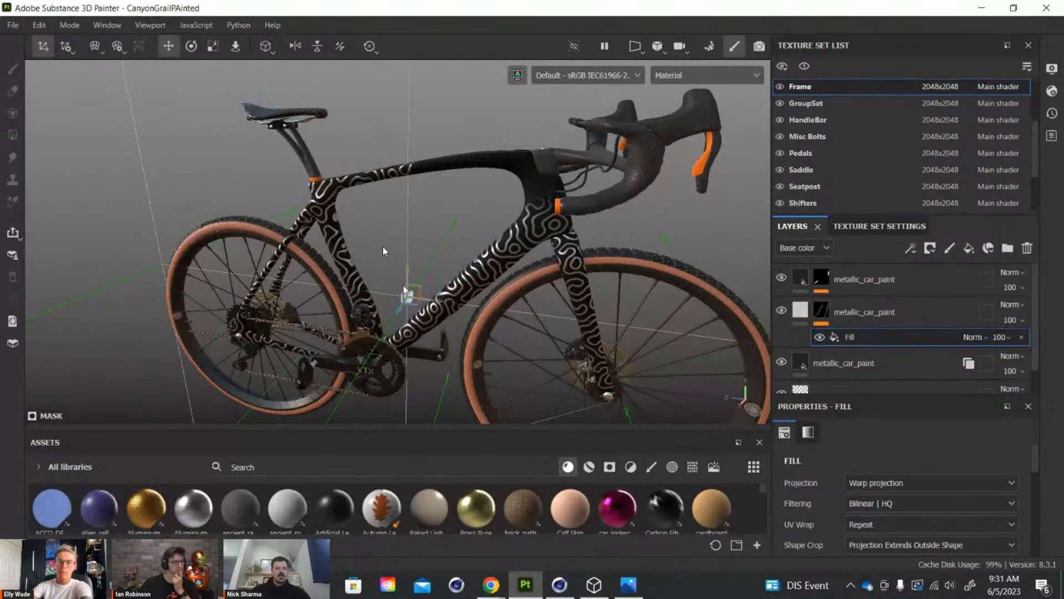
alt+drag(338, 199, 351, 181)
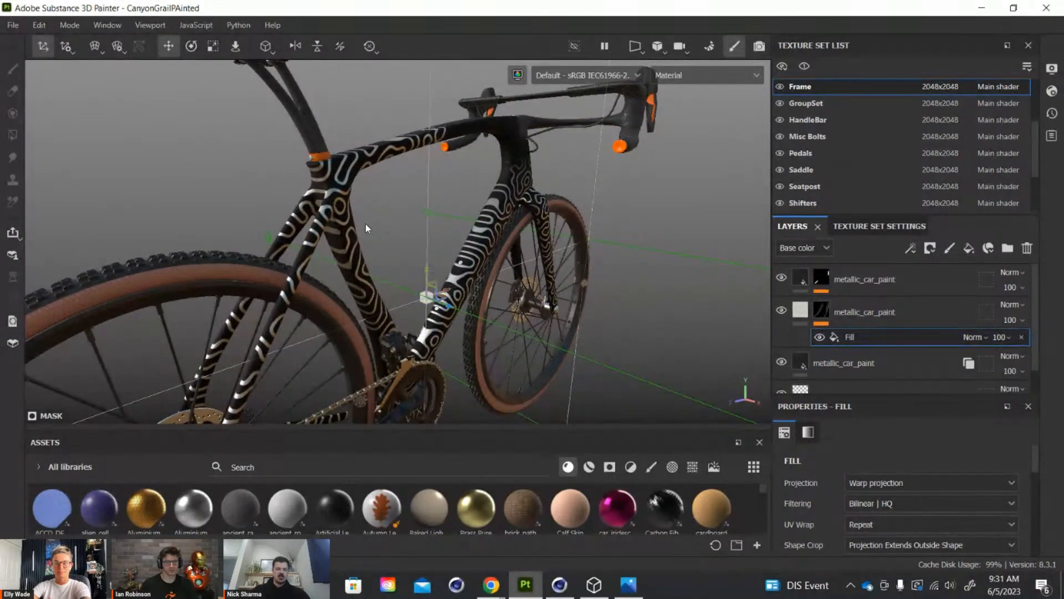
alt+drag(356, 205, 391, 202)
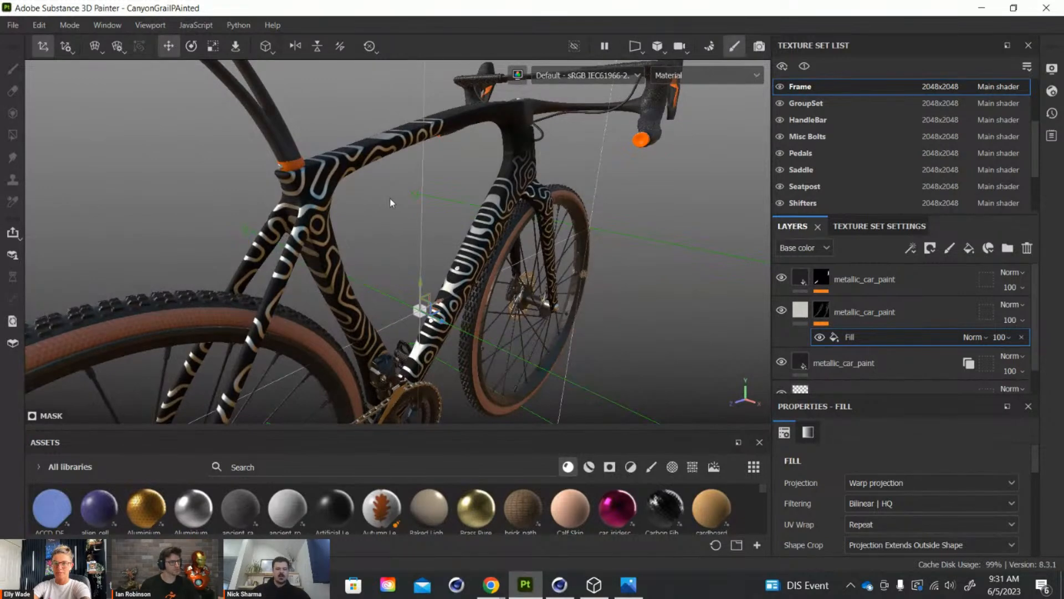
alt+drag(475, 166, 521, 218)
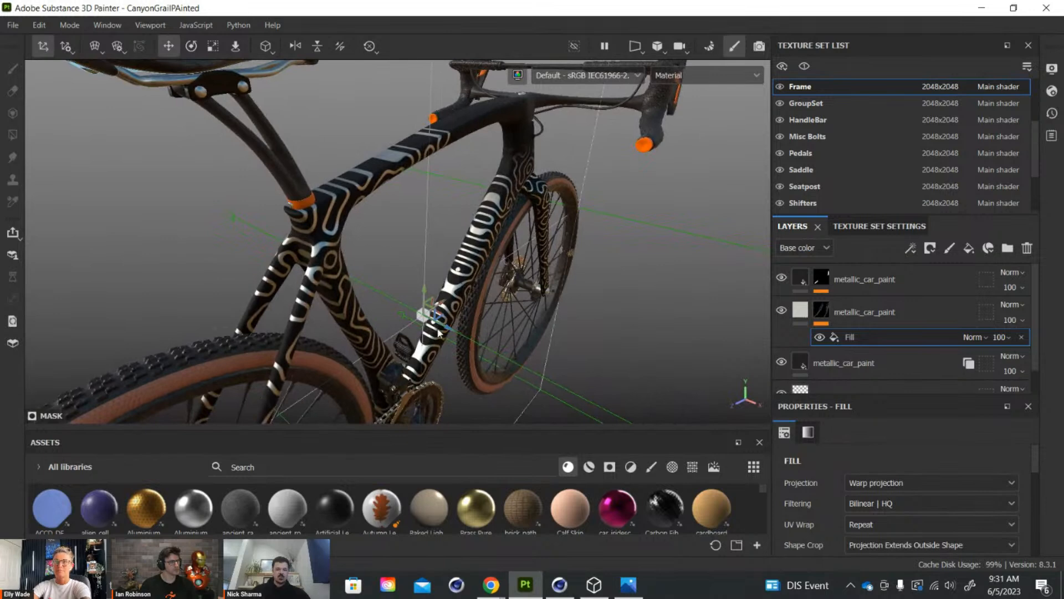
alt+drag(473, 321, 419, 215)
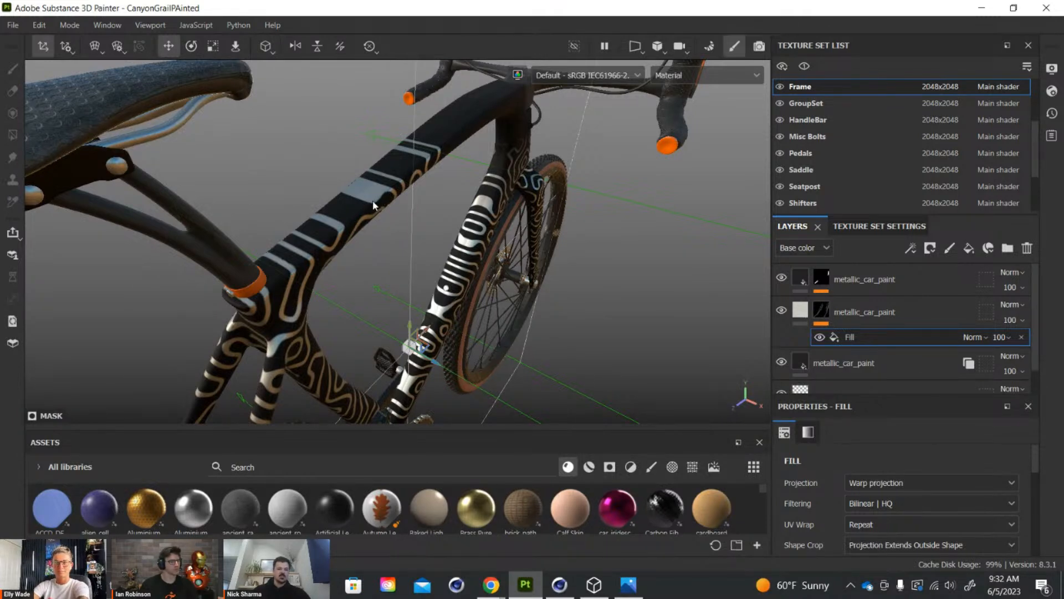
alt+drag(418, 181, 468, 221)
mouse_move(423, 172)
alt+mouse_down()
mouse_move(403, 312)
mouse_move(365, 261)
mouse_move(360, 232)
alt+mouse_up()
alt+drag(368, 224, 391, 260)
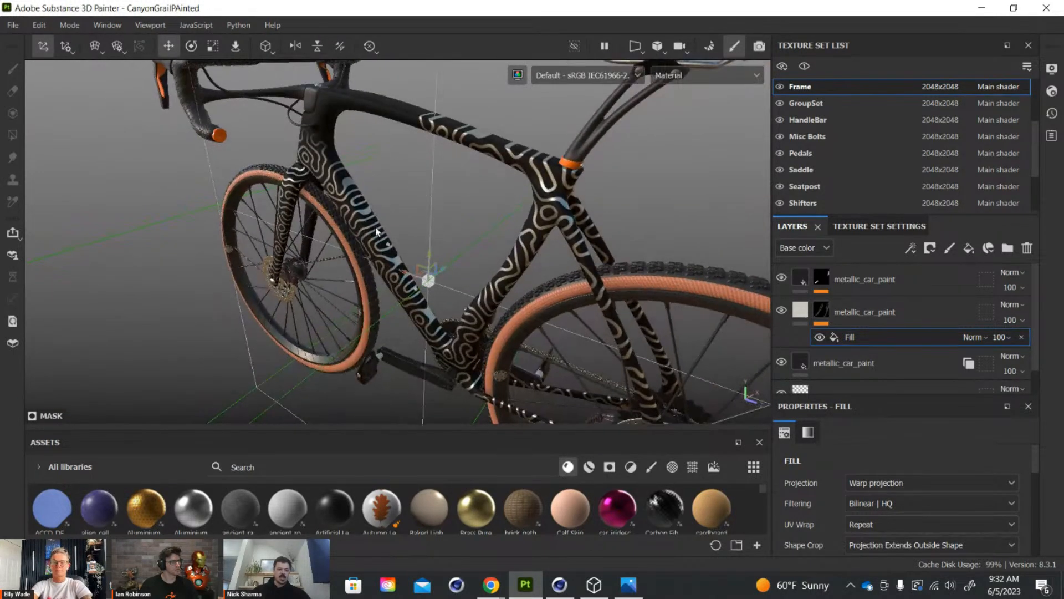
alt+drag(461, 137, 558, 188)
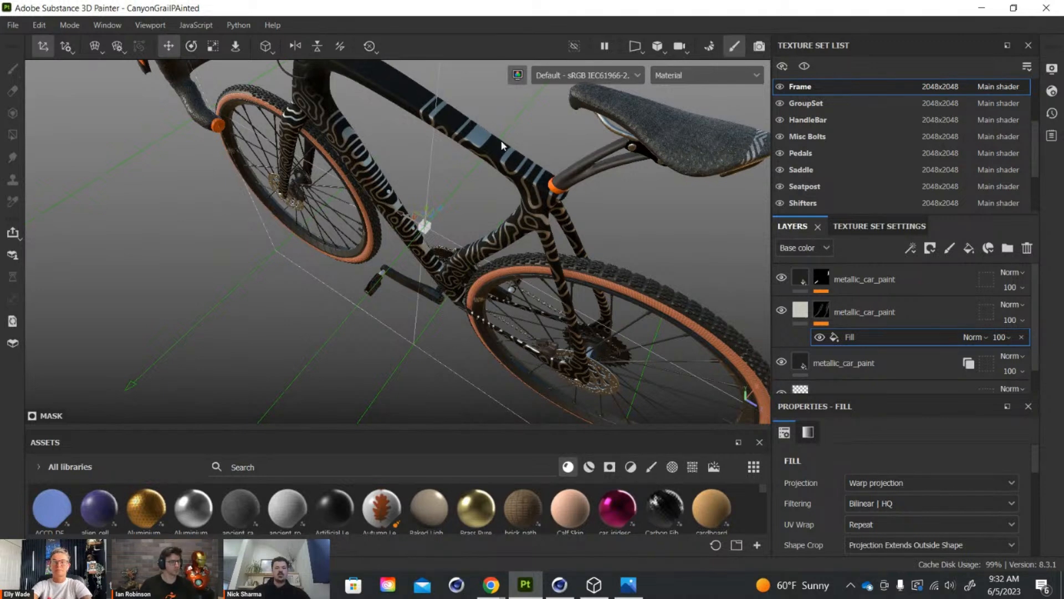
Make the Bar Tape texture set active and bring the wrapped handlebar into close view.
alt+drag(521, 234, 494, 281)
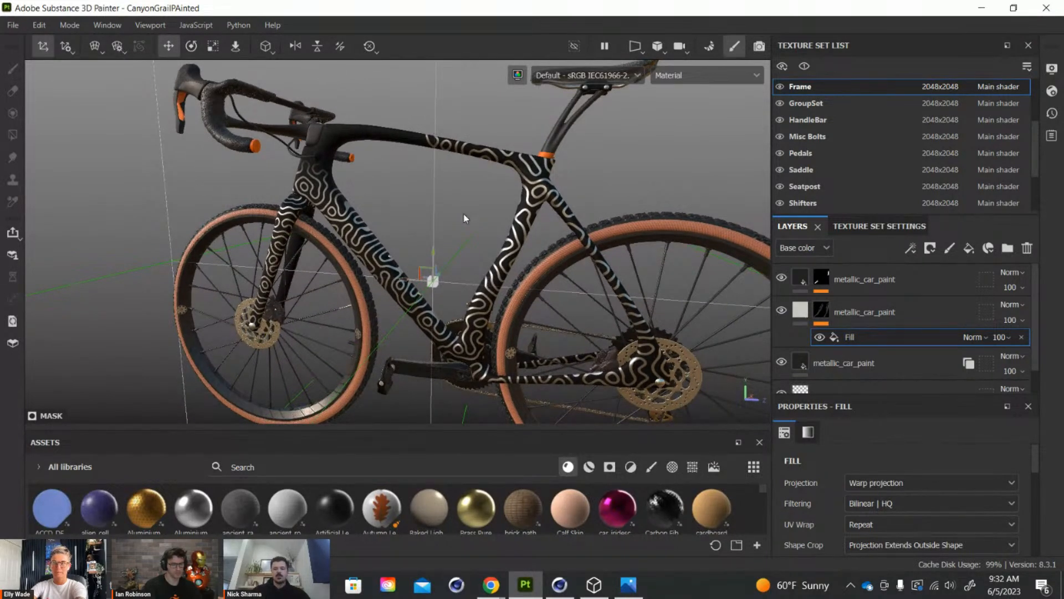
alt+drag(423, 214, 471, 151)
scroll(471, 148, up, 3)
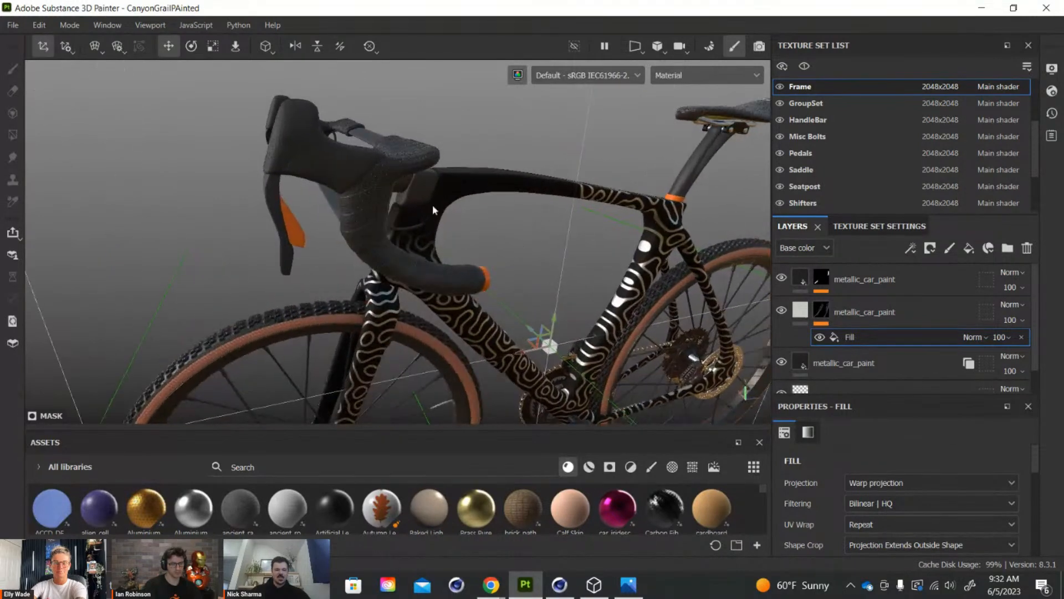
ctrl+alt+right_click(422, 158)
mouse_move(422, 158)
alt+mouse_down()
mouse_move(402, 147)
mouse_move(431, 227)
mouse_move(434, 178)
mouse_move(360, 173)
mouse_move(407, 194)
mouse_move(431, 150)
alt+mouse_up()
alt+right_drag(430, 150, 440, 201)
alt+drag(440, 200, 479, 244)
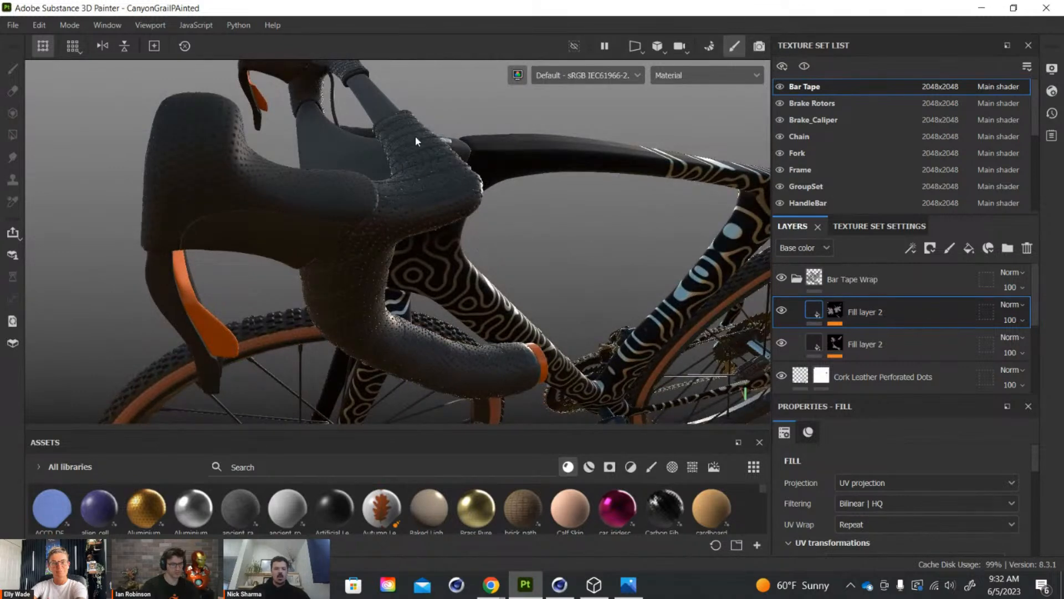
Examine the perforated handlebar wrap under shifting light, then collapse and re-expand the Bar Tape Wrap folder.
alt+drag(402, 302, 488, 312)
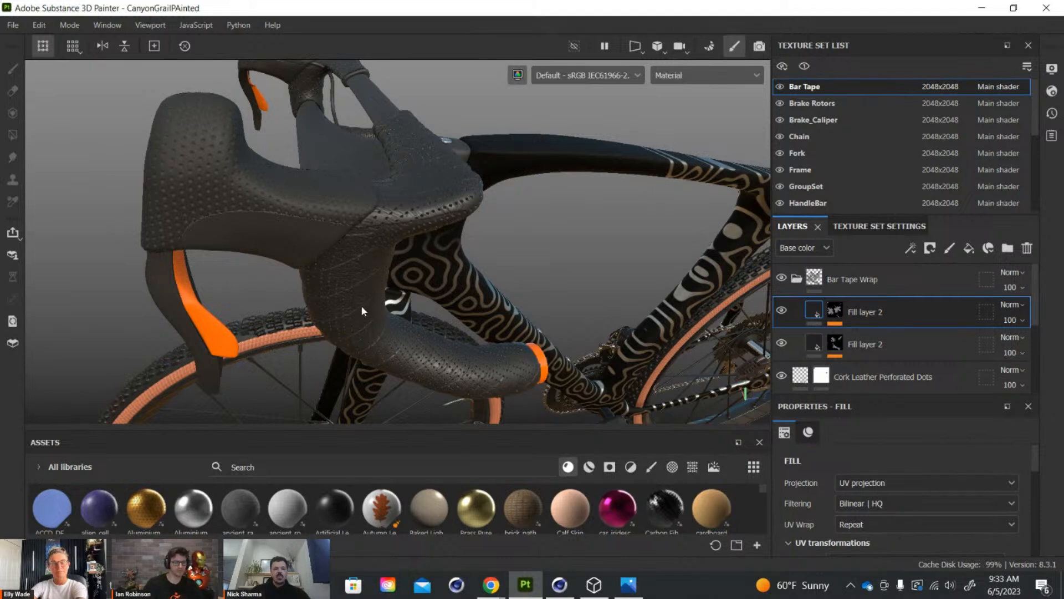
alt+drag(411, 313, 367, 239)
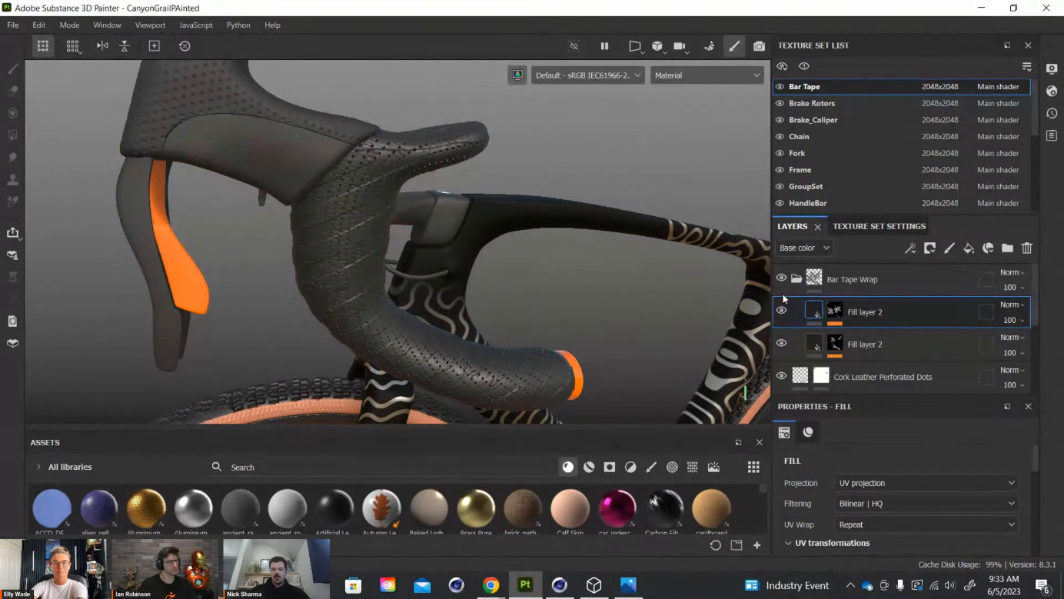
click(796, 280)
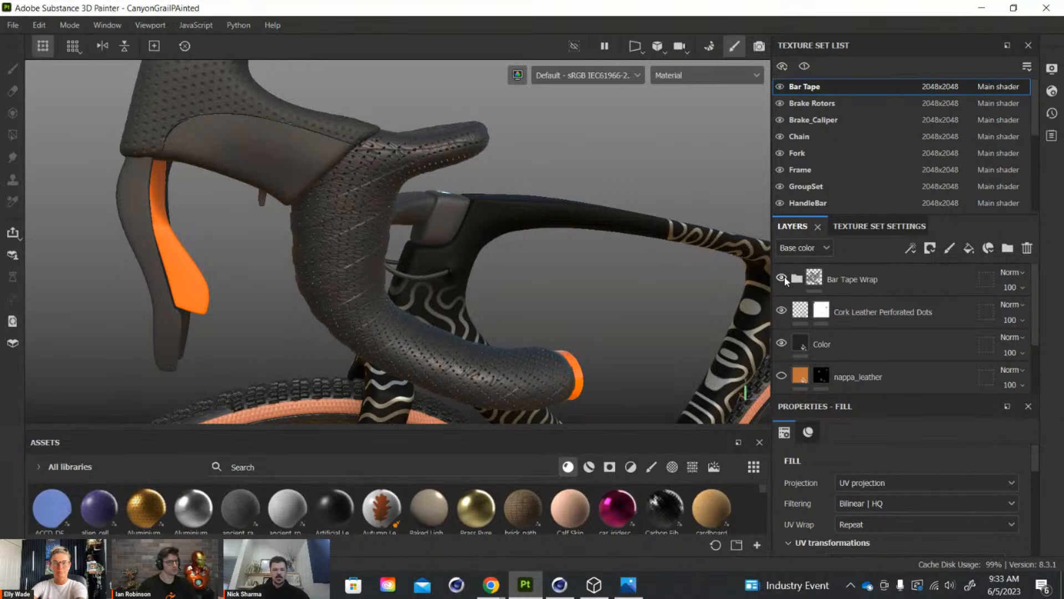
click(797, 279)
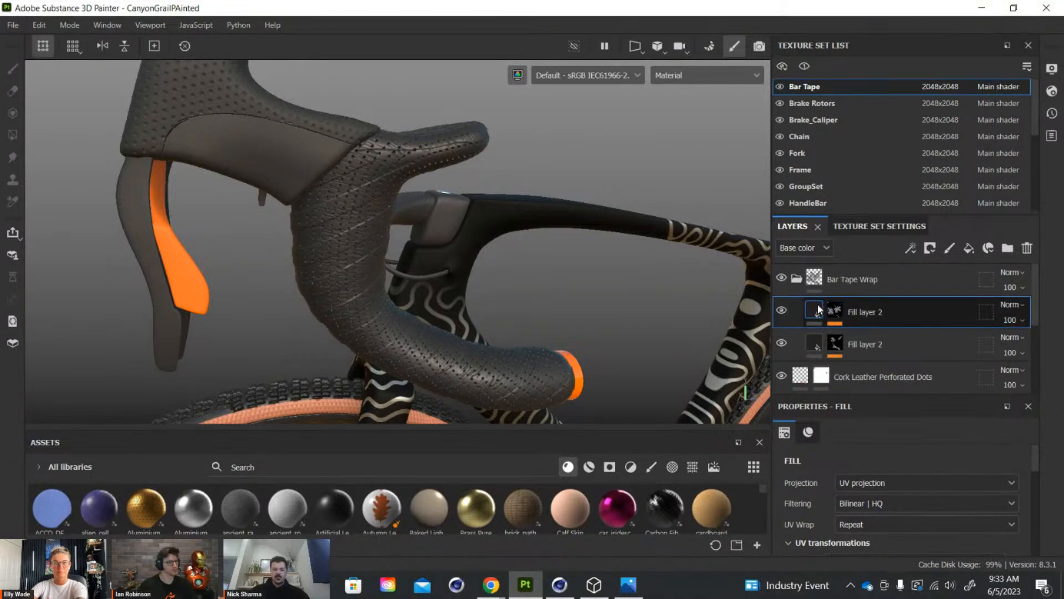
Open the mask of the upper Fill layer 2 in the Bar Tape Wrap folder and select its Line Stripes fill.
drag(895, 392, 884, 300)
scroll(839, 417, down, 3)
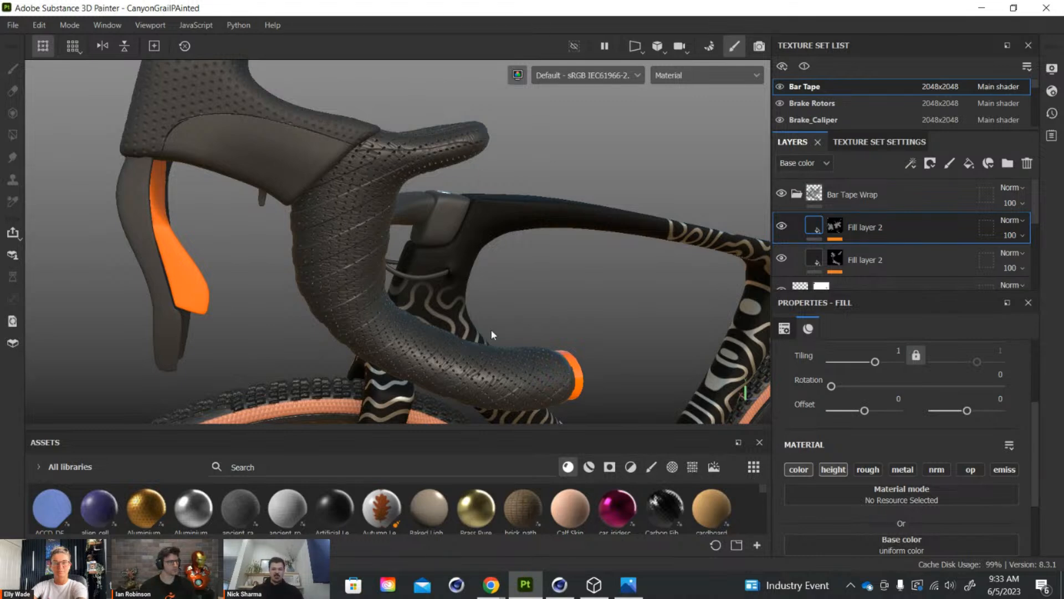
click(835, 226)
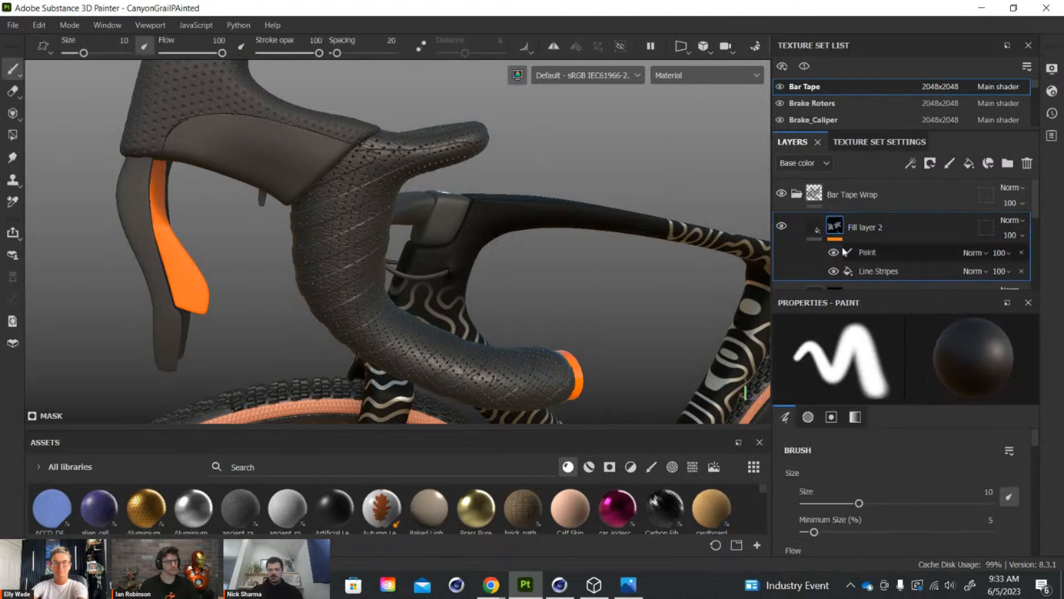
click(899, 274)
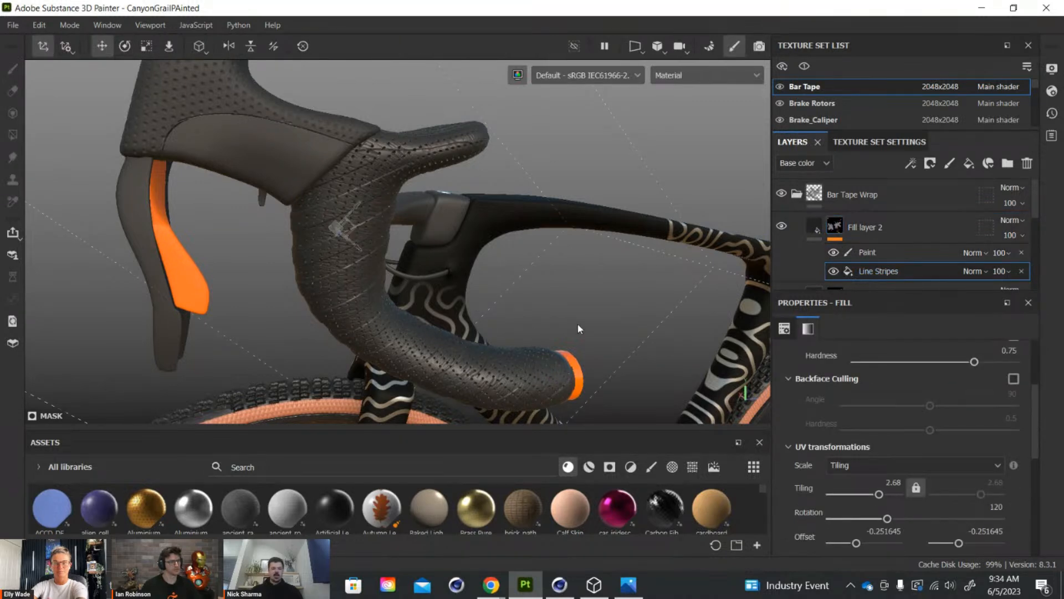
Filter the asset library to alphas and browse the available shapes in an enlarged list before shrinking it again.
click(673, 466)
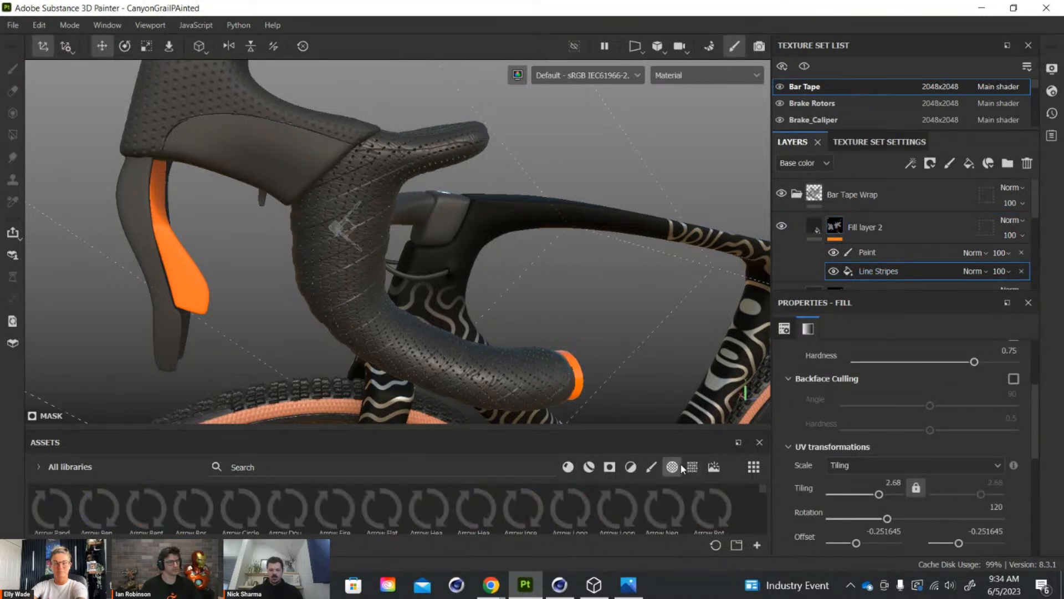
drag(453, 430, 448, 283)
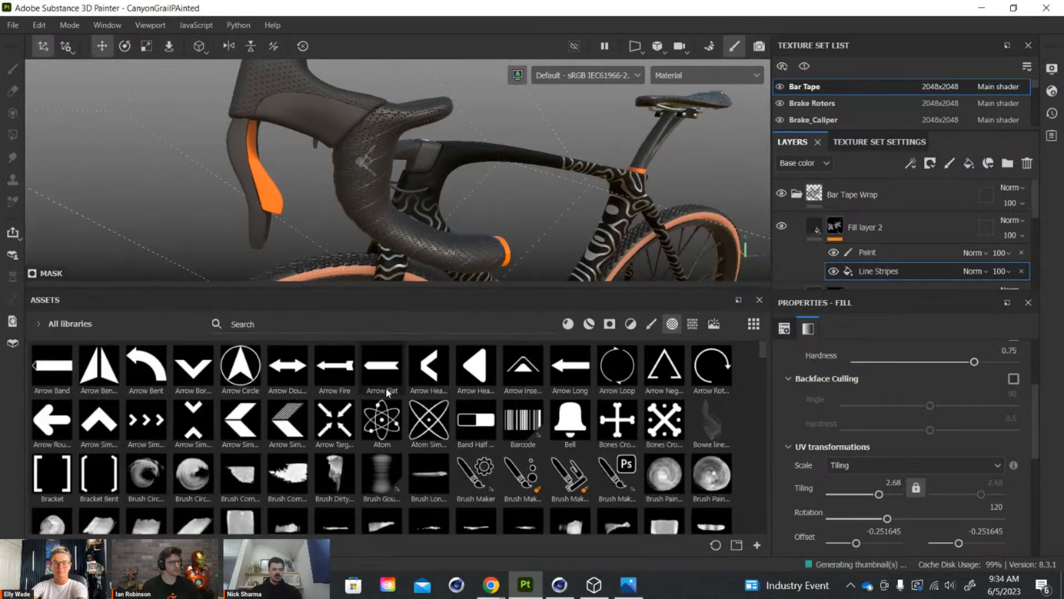
scroll(159, 422, down, 3)
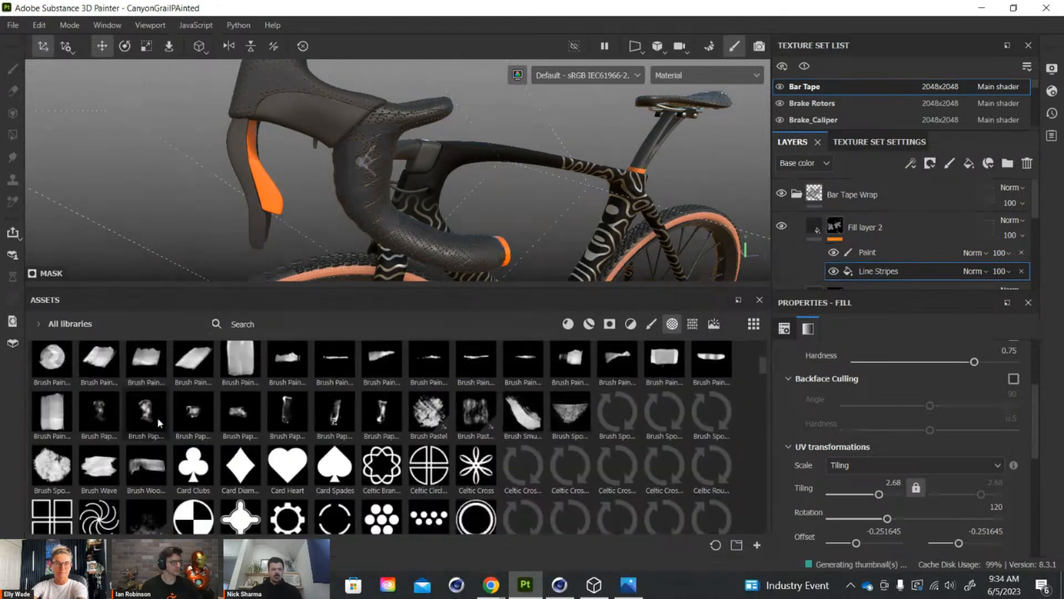
scroll(159, 422, up, 3)
mouse_move(420, 361)
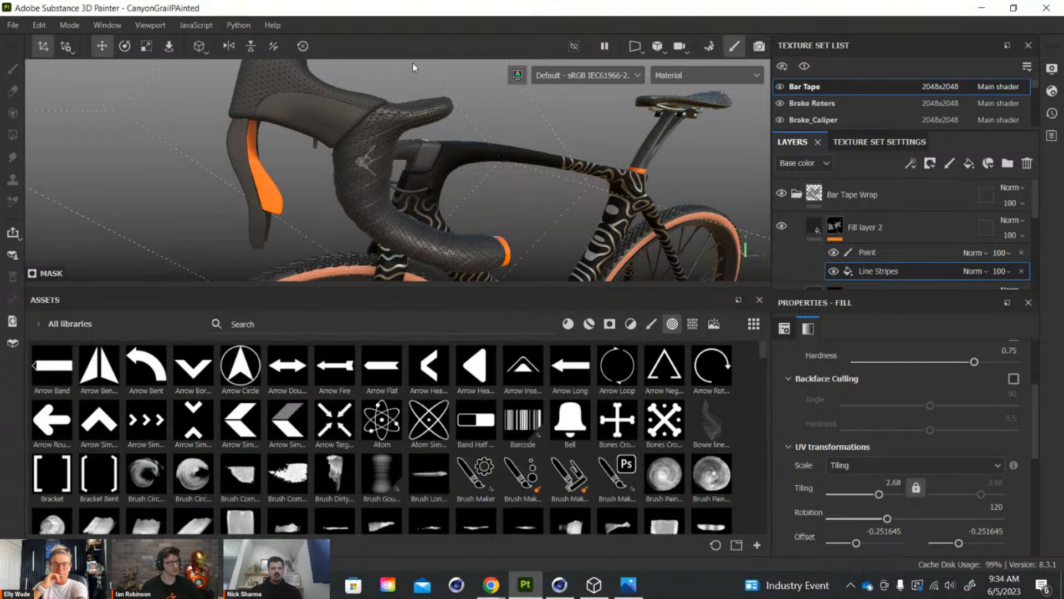
drag(458, 288, 458, 432)
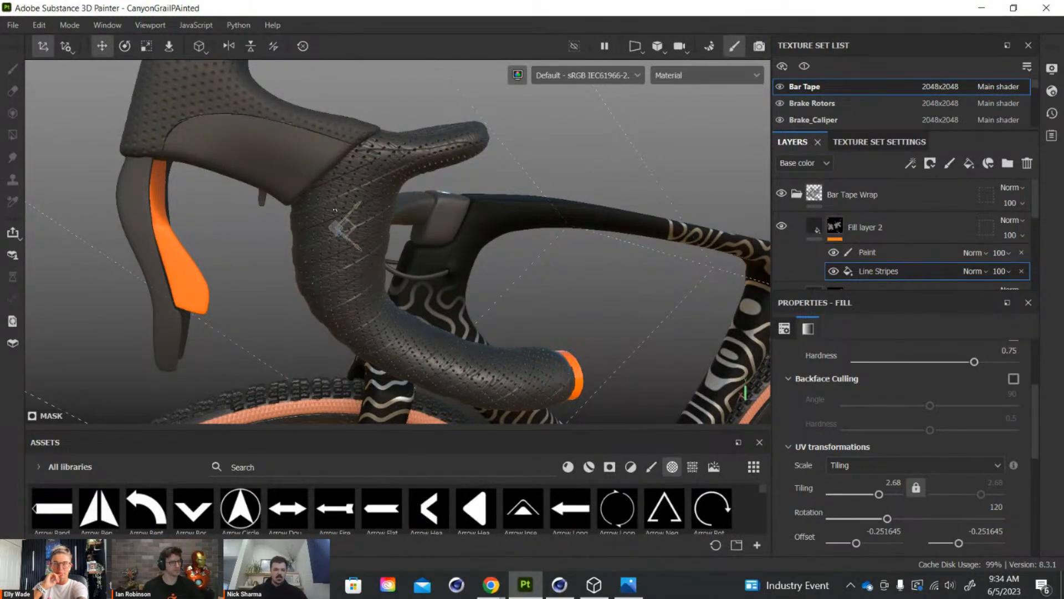
Examine the line stripes on the bar tape from the side and from above the grip.
alt+drag(532, 379, 428, 369)
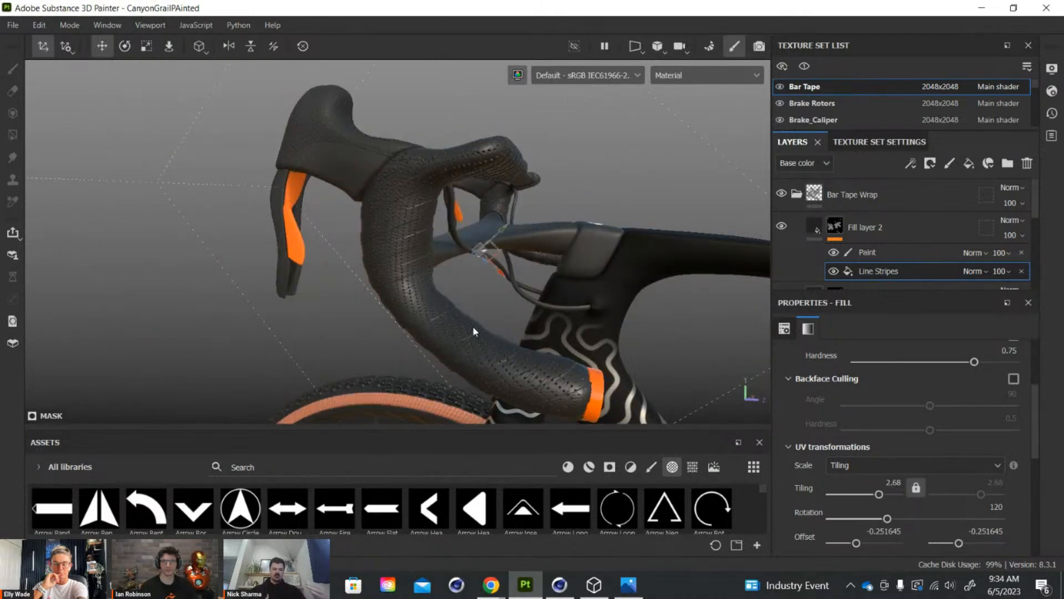
alt+drag(486, 142, 495, 197)
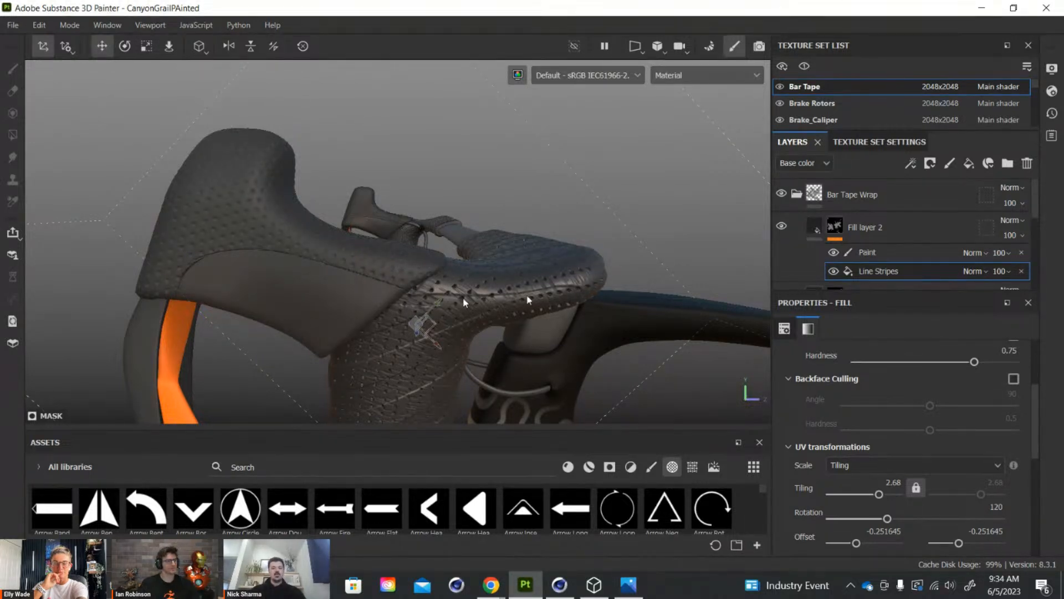
alt+drag(497, 304, 513, 281)
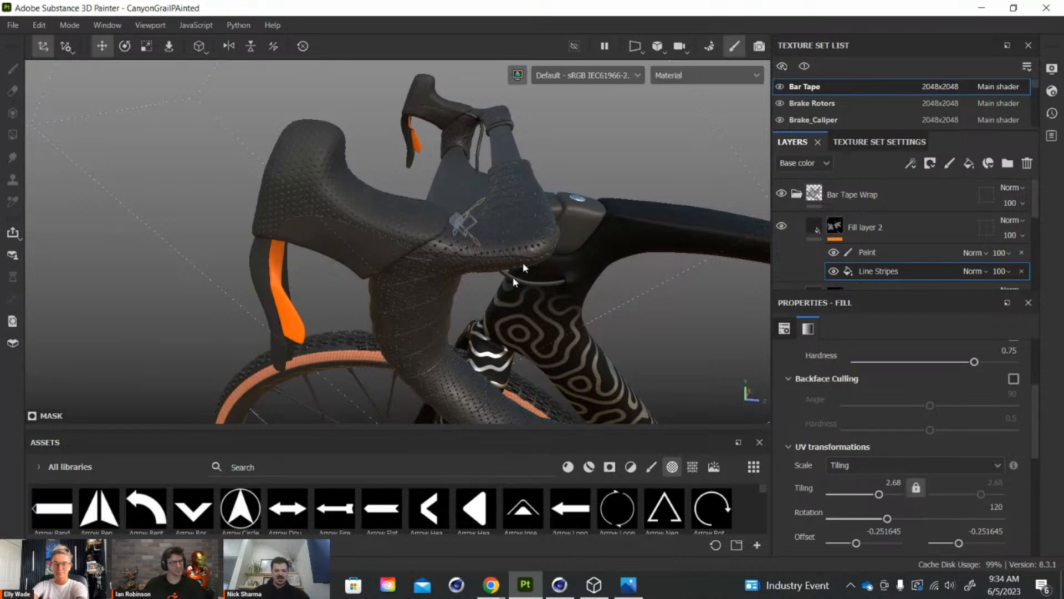
click(522, 259)
Pull back from the handlebar to view the whole bike at an angle from the front.
alt+drag(511, 218, 538, 211)
alt+right_drag(537, 211, 535, 111)
alt+drag(526, 238, 527, 222)
mouse_move(527, 221)
alt+middle_down()
mouse_move(522, 213)
mouse_move(527, 275)
alt+middle_up()
scroll(522, 213, down, 5)
alt+drag(527, 276, 524, 211)
alt+middle_drag(524, 211, 521, 161)
alt+drag(508, 231, 506, 185)
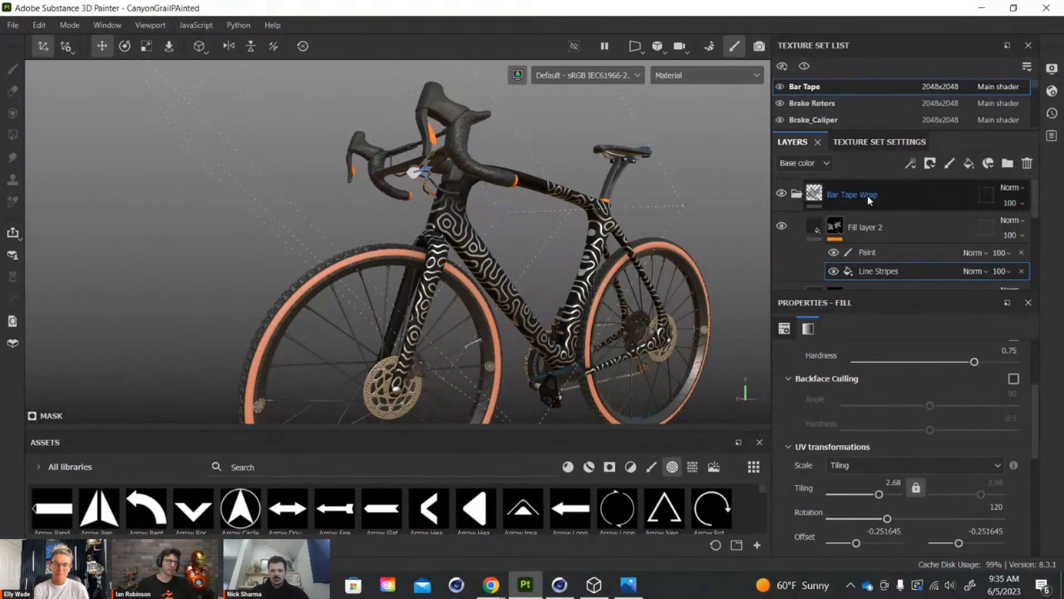
Collapse the Bar Tape Wrap folder and view the entire bike from its crankset side.
click(796, 199)
click(795, 197)
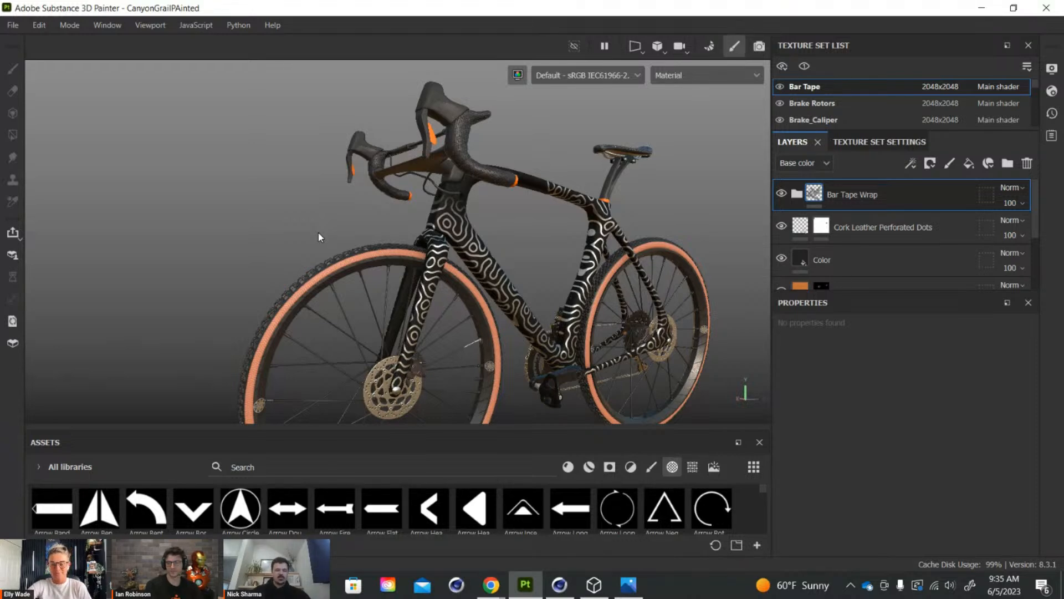
alt+drag(319, 233, 527, 211)
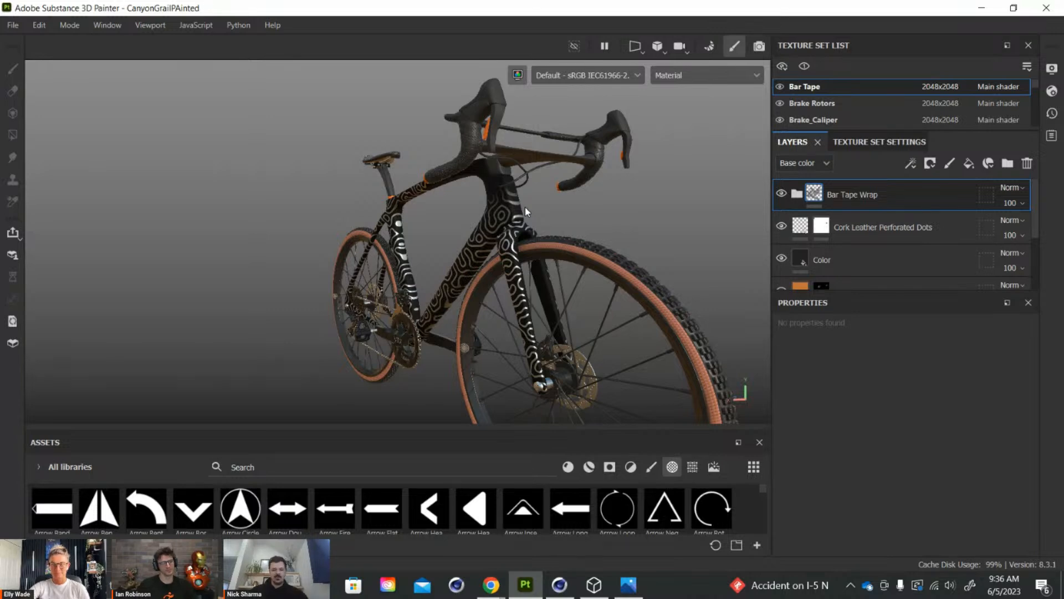
alt+drag(524, 207, 583, 215)
alt+right_drag(583, 215, 600, 169)
alt+drag(600, 169, 628, 180)
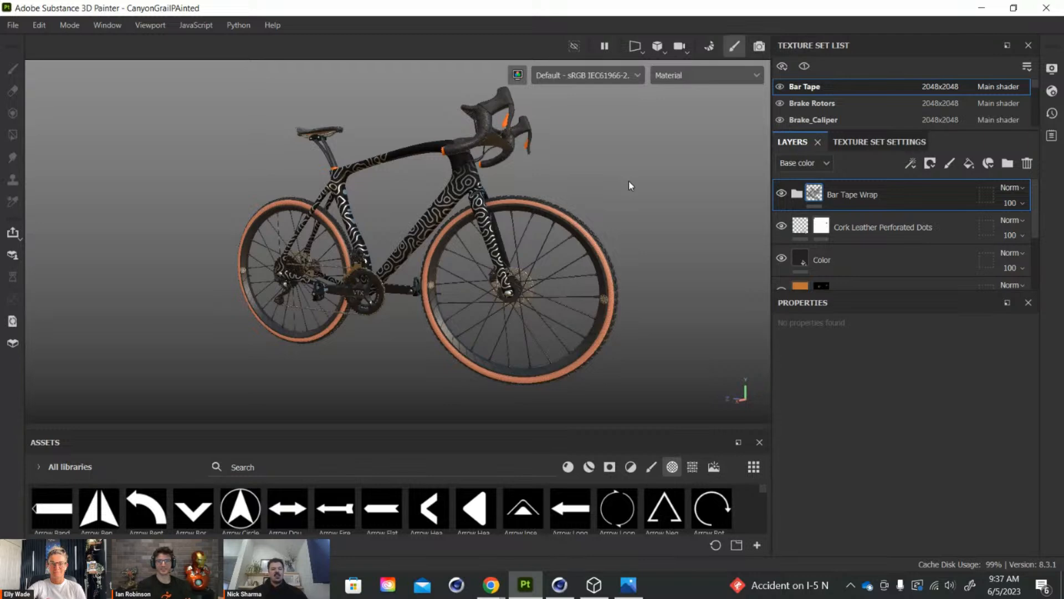
Make the Wheelset texture set active and compare the rim with its metal_coated layer hidden and shown.
alt+drag(618, 178, 521, 138)
alt+right_drag(521, 138, 459, 308)
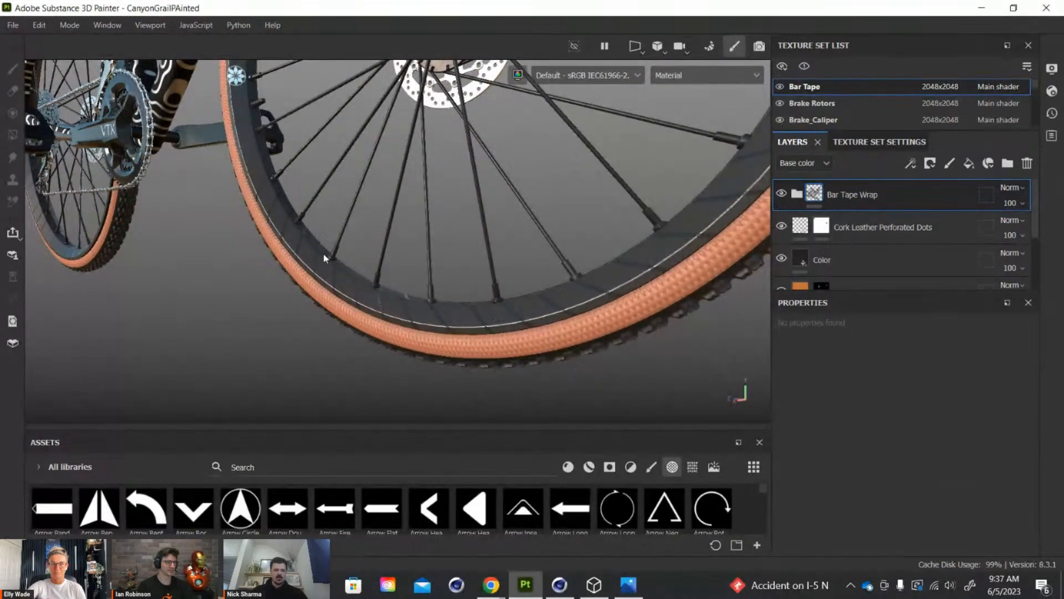
ctrl+alt+right_click(540, 315)
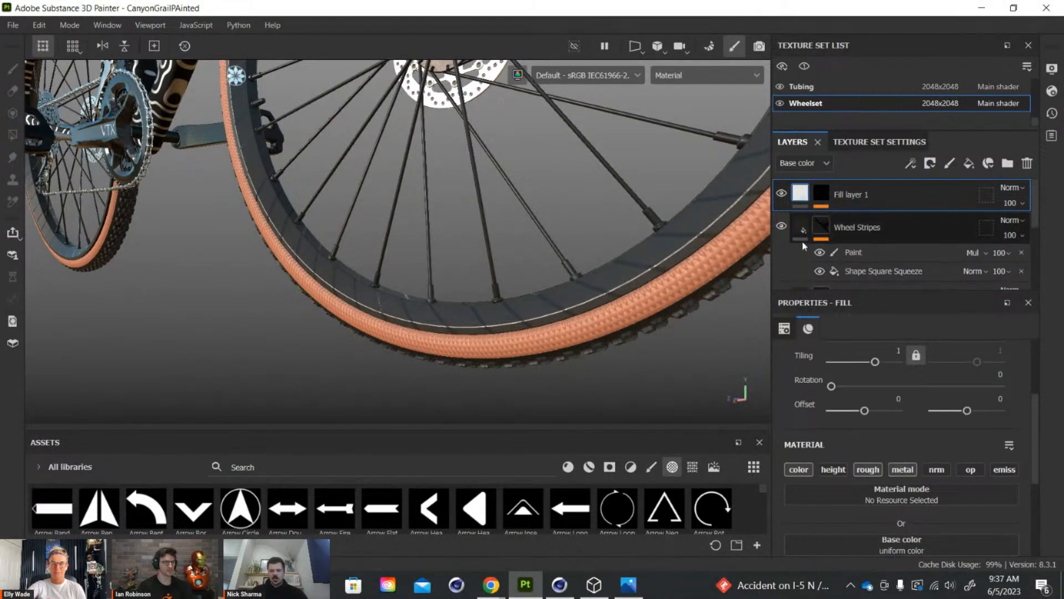
scroll(791, 247, down, 1)
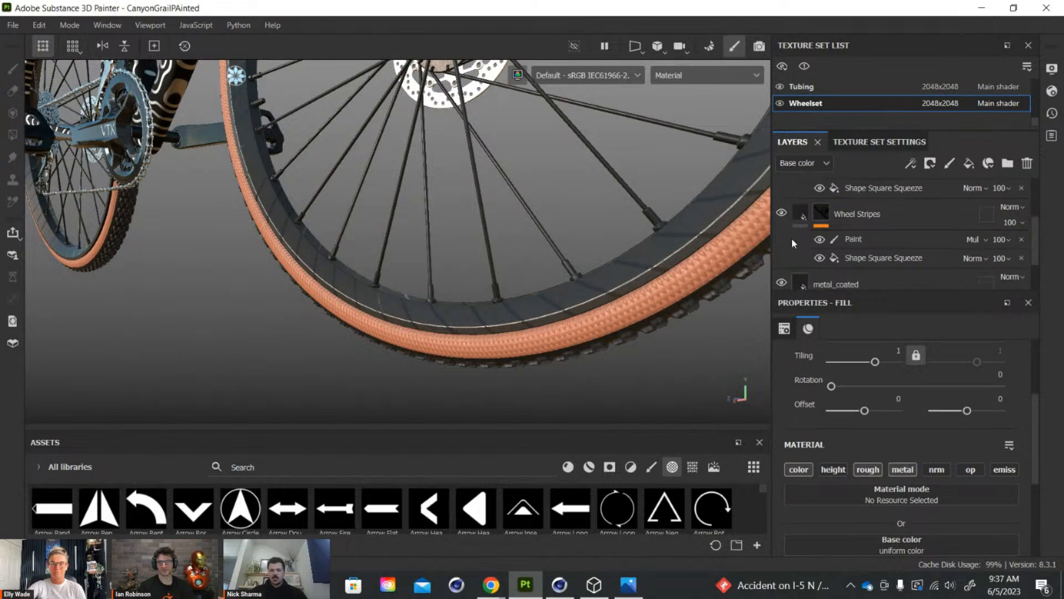
scroll(791, 240, down, 1)
click(782, 232)
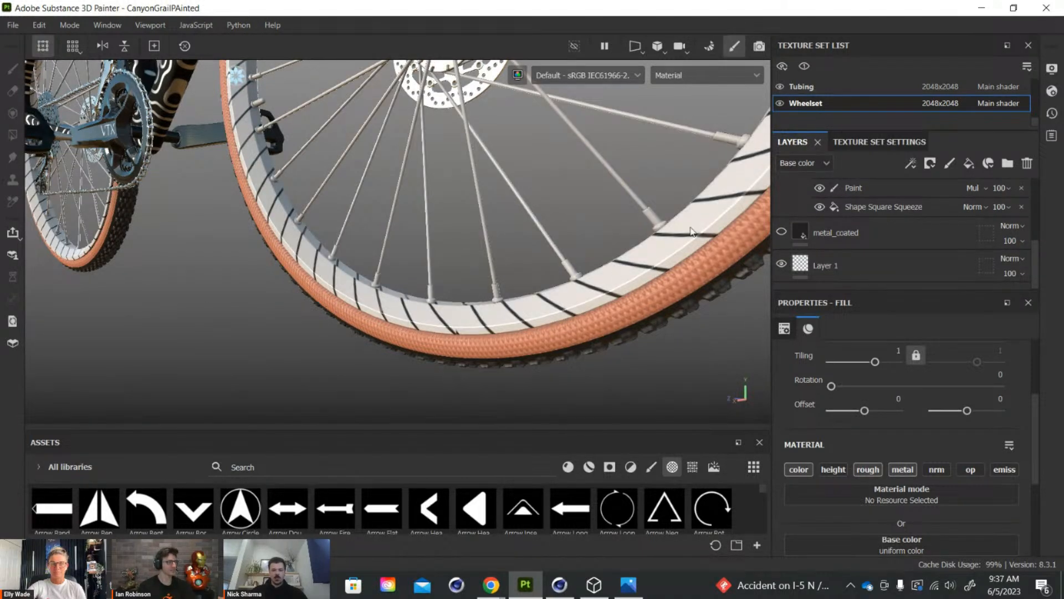
click(782, 232)
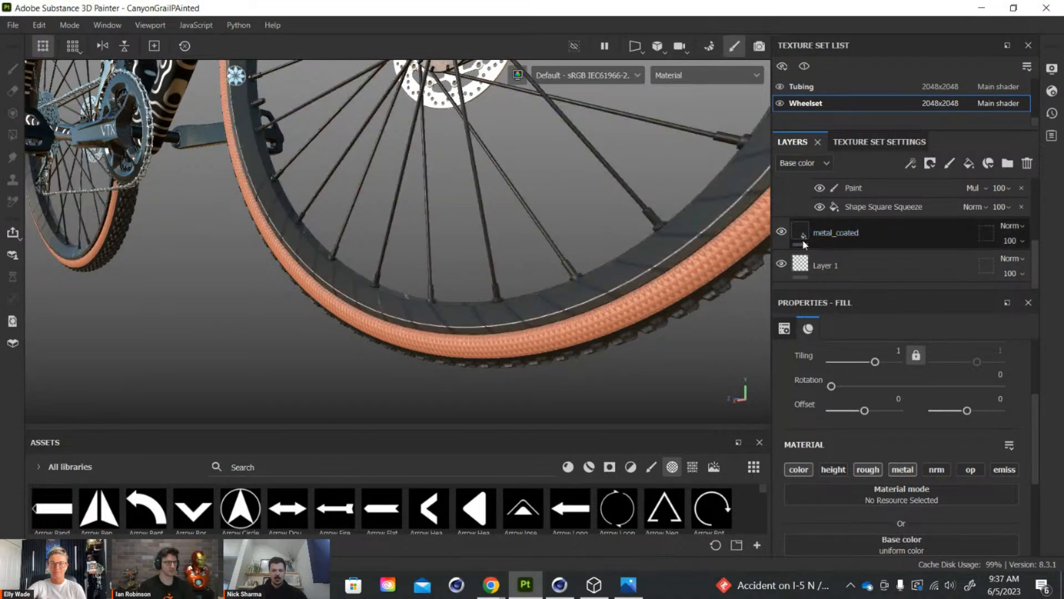
Examine the rim stripes up close and open the mask of the lower Wheel Stripes layer.
scroll(827, 248, up, 2)
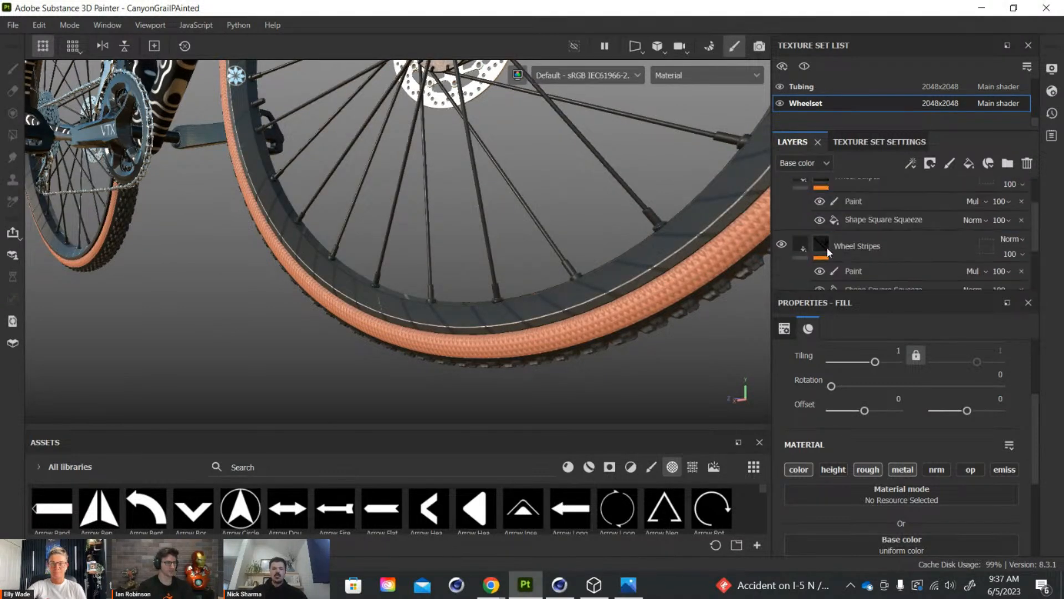
scroll(826, 247, down, 2)
scroll(826, 247, up, 2)
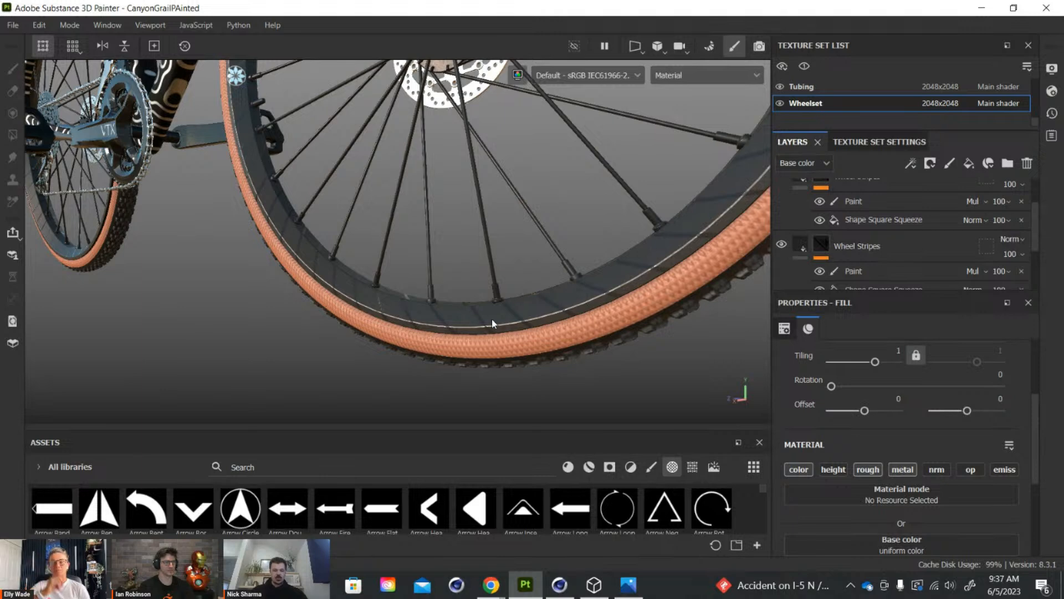
alt+drag(493, 322, 516, 322)
click(807, 253)
click(804, 251)
scroll(808, 208, down, 1)
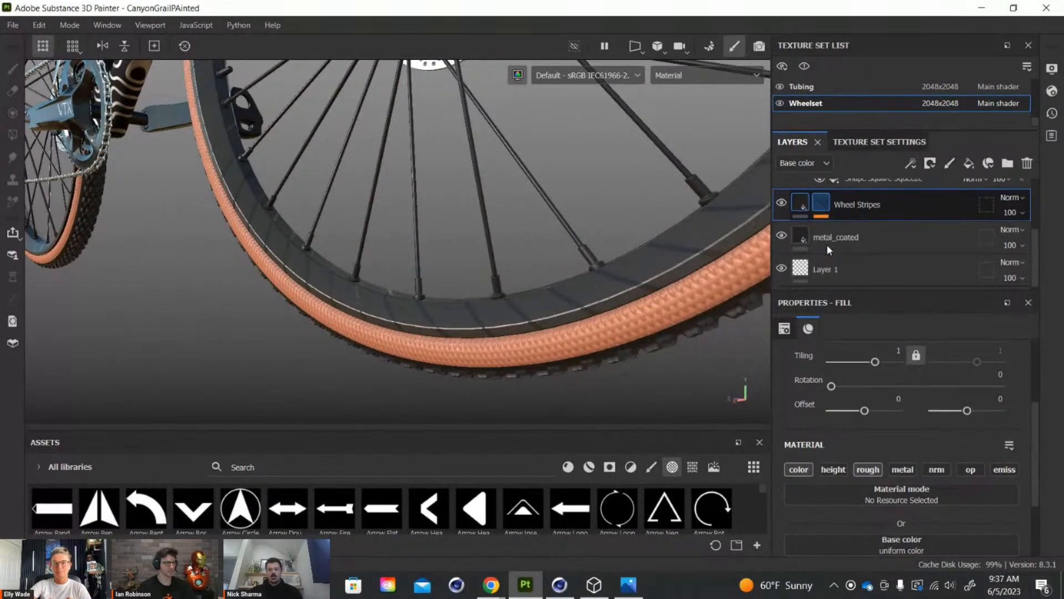
click(804, 201)
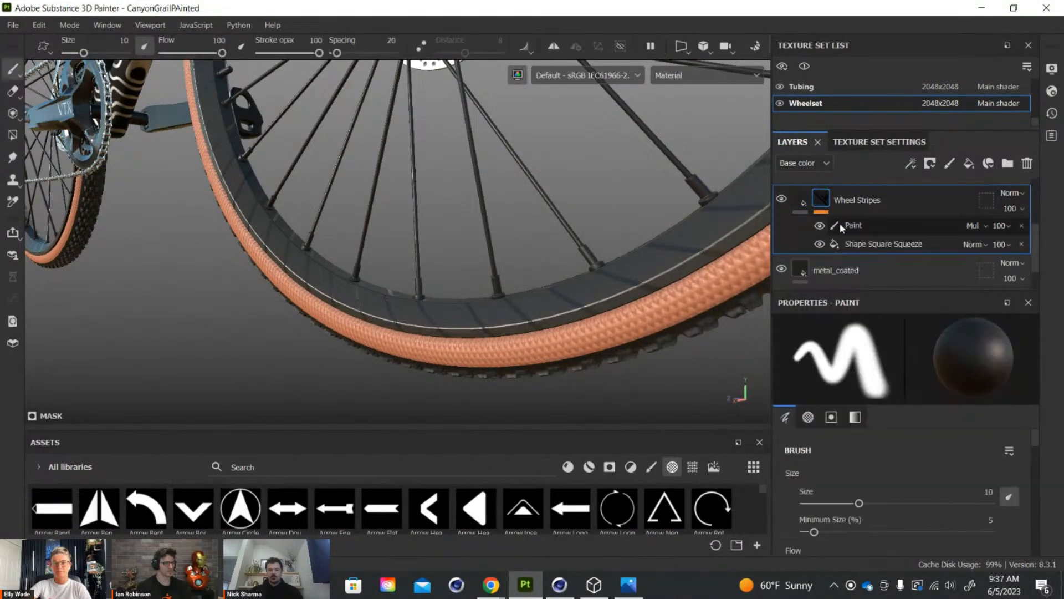
Toggle the visibility of the Shape Square Squeeze fills in both Wheel Stripes masks to compare the rim stripes.
click(883, 244)
click(819, 245)
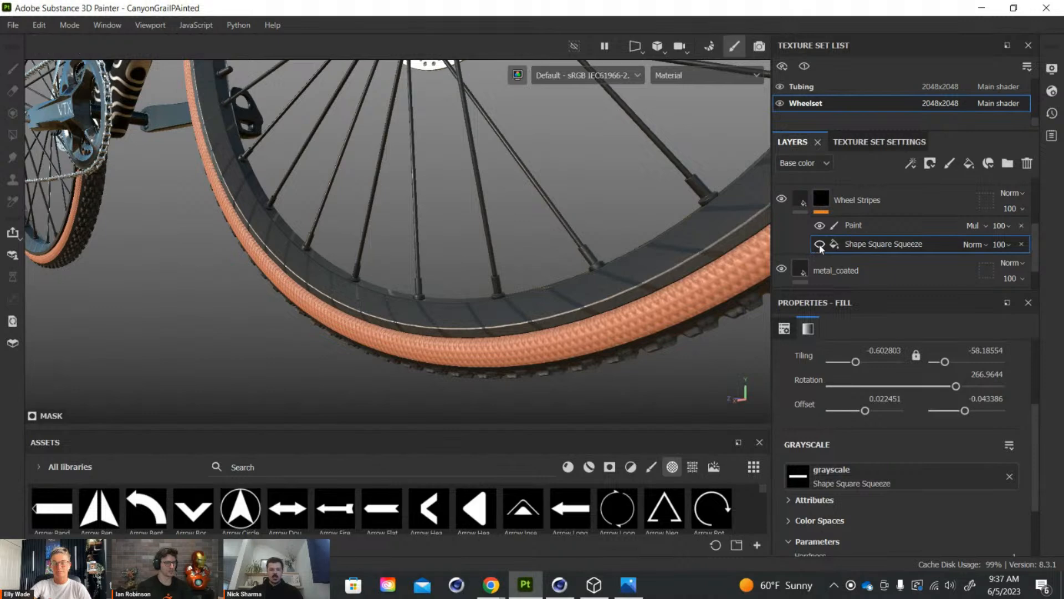
scroll(817, 214, up, 2)
click(821, 259)
click(893, 258)
click(824, 258)
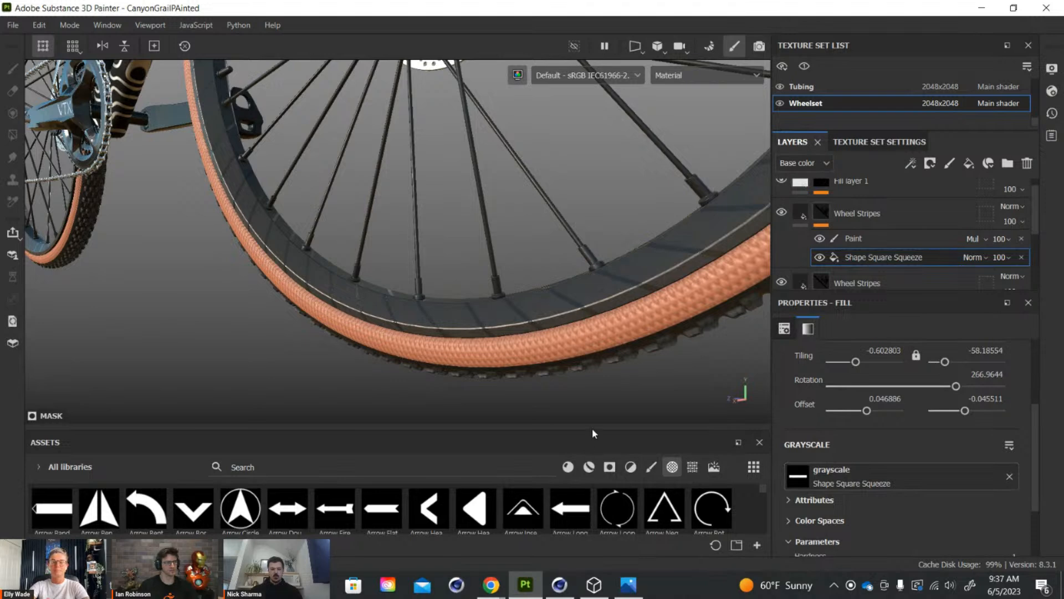
Enlarge the alpha library and select the material fill of the upper Wheel Stripes layer.
drag(591, 428, 591, 341)
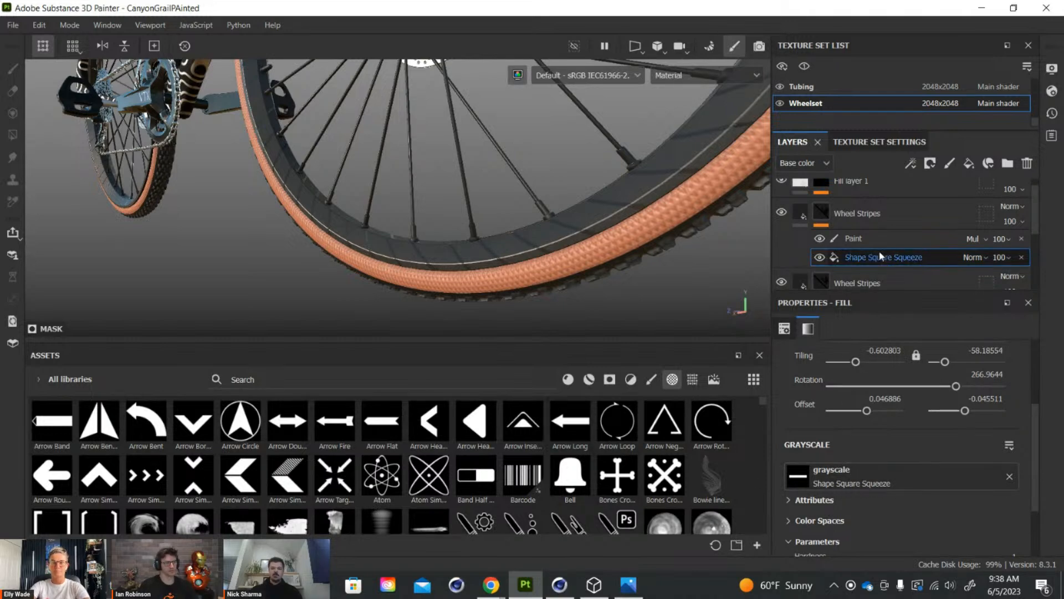
click(802, 213)
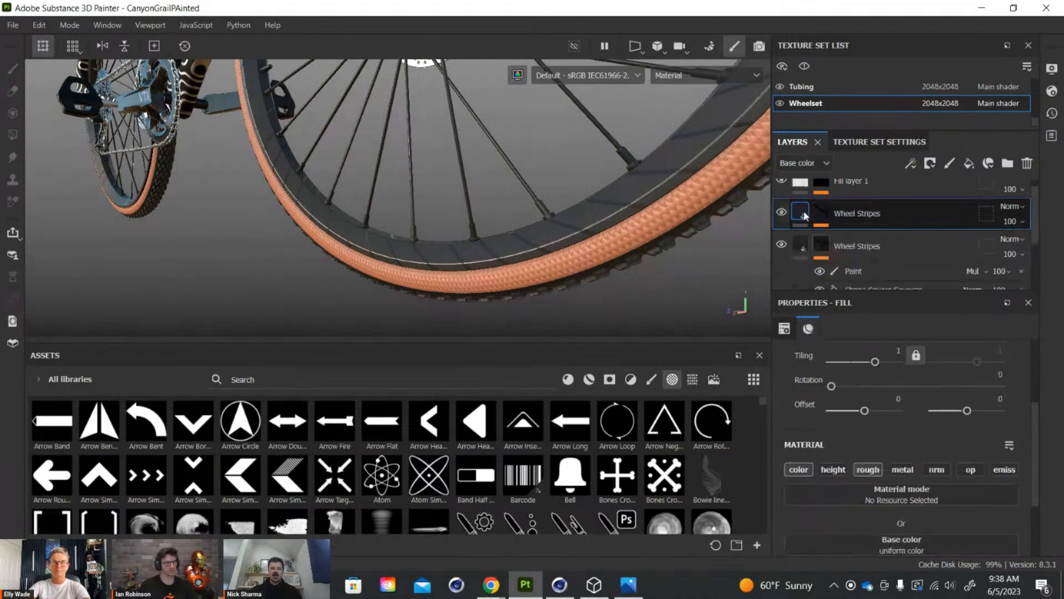
Turn off the color channel of the upper Wheel Stripes fill and examine the roughness-only stripes along the rim.
click(809, 467)
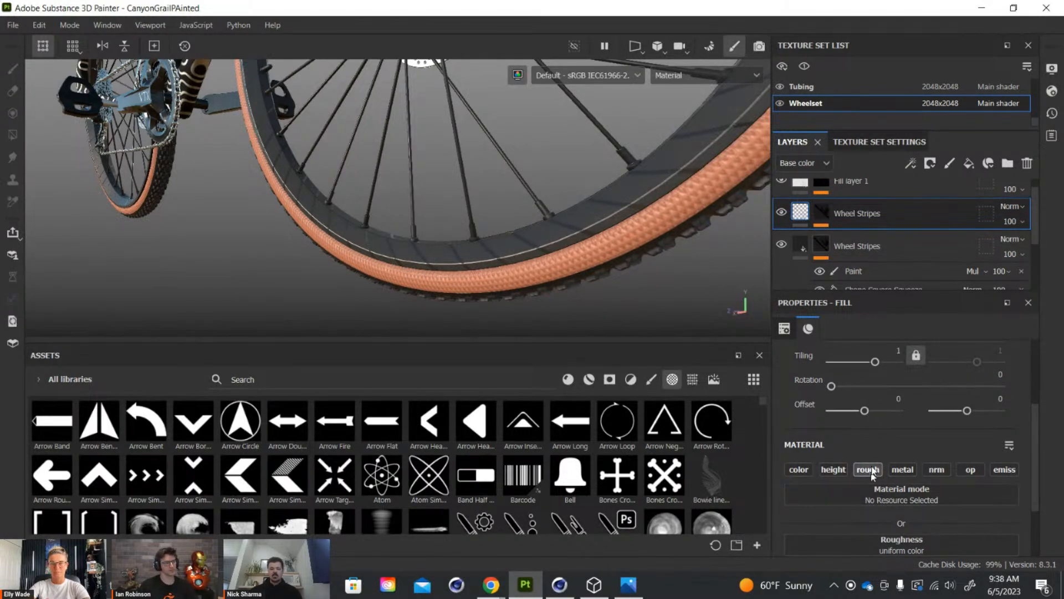
scroll(875, 461, down, 1)
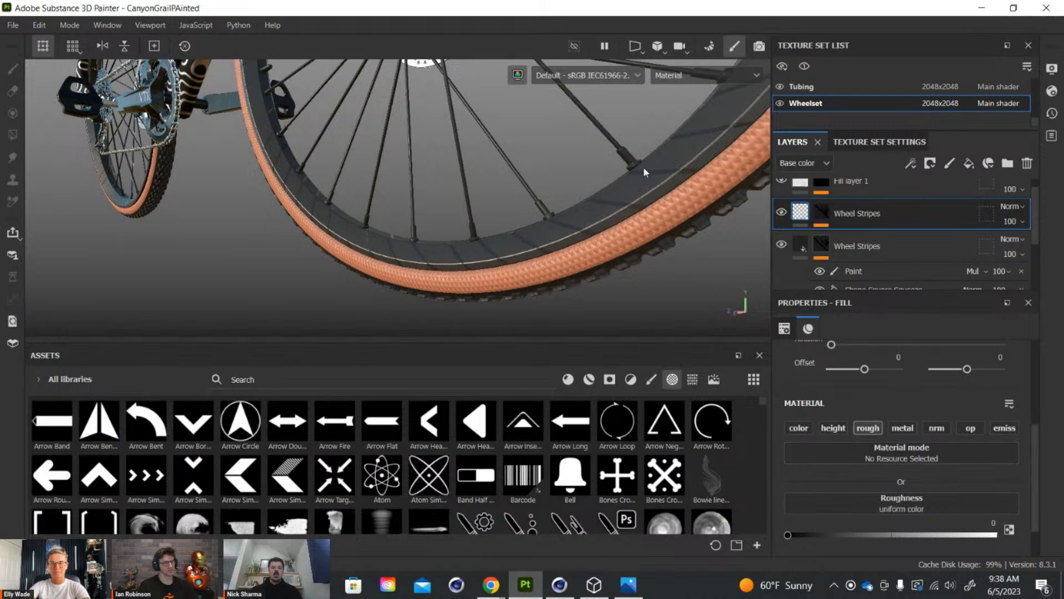
alt+drag(585, 208, 591, 215)
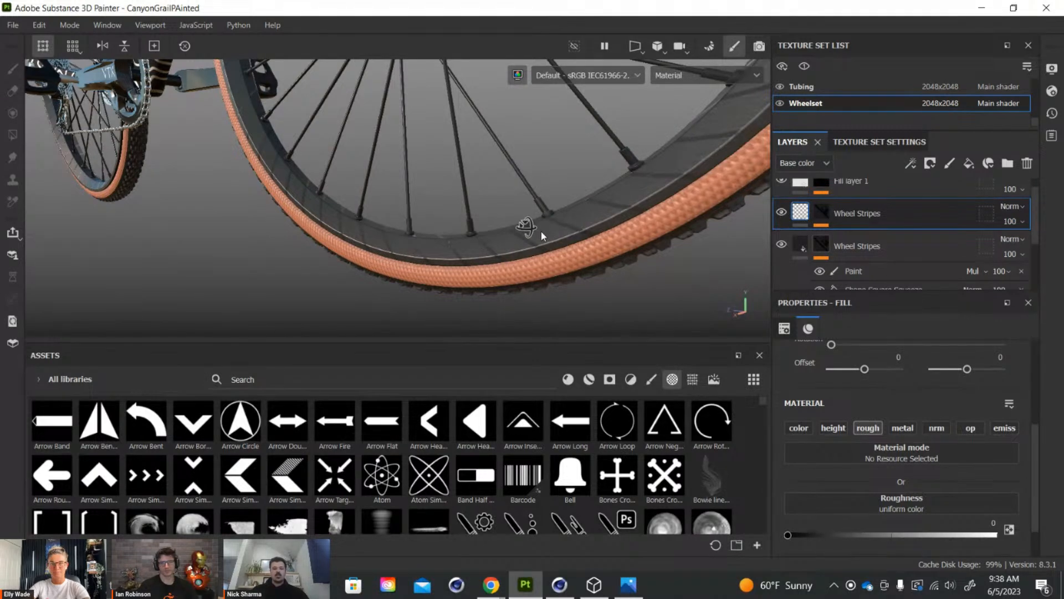
alt+drag(541, 235, 569, 236)
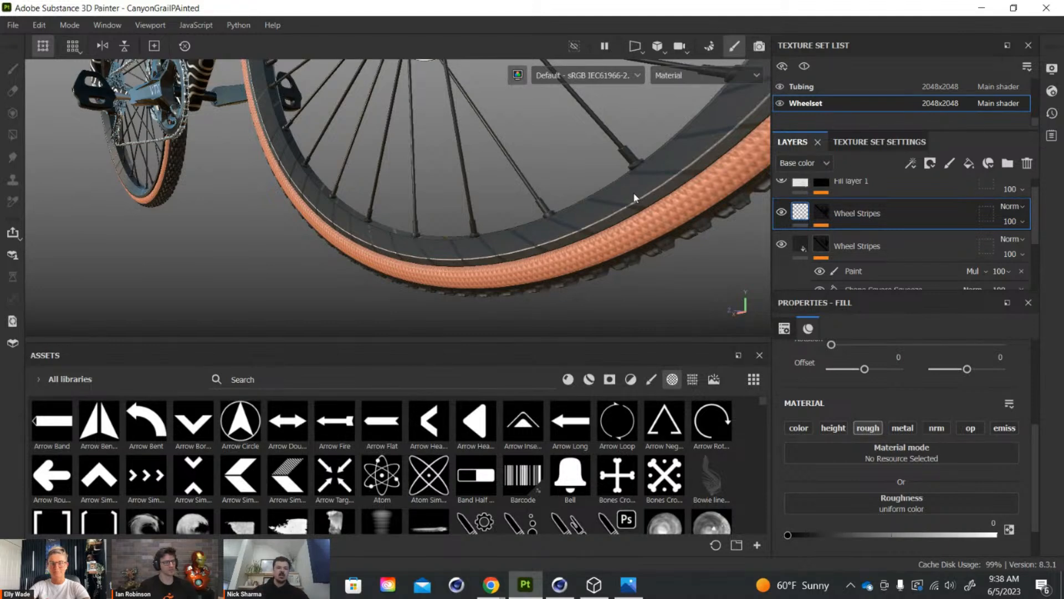
shift+right_drag(527, 138, 546, 162)
alt+drag(527, 207, 429, 250)
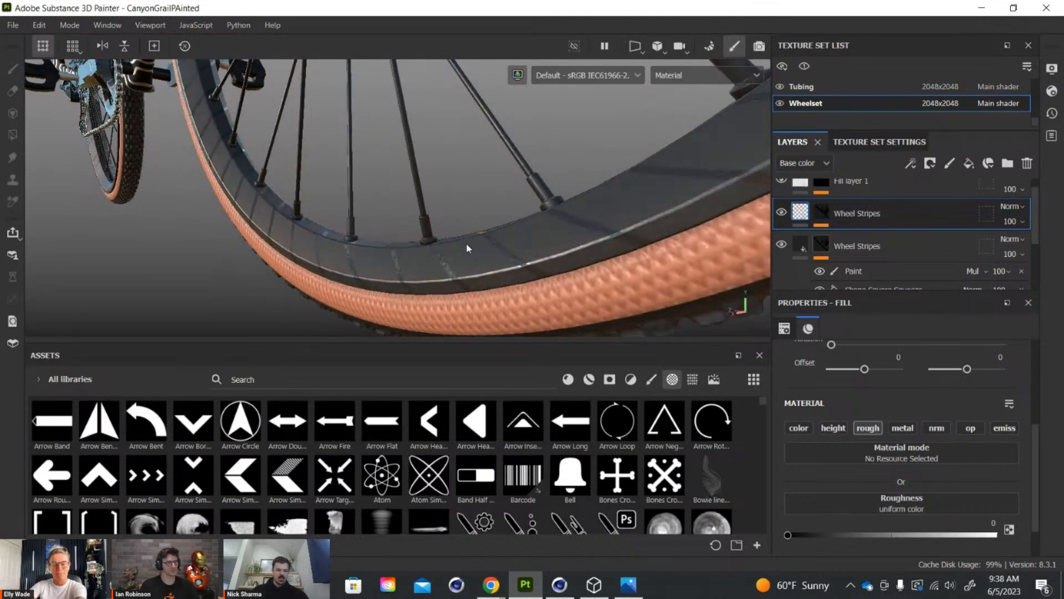
alt+right_drag(448, 268, 554, 411)
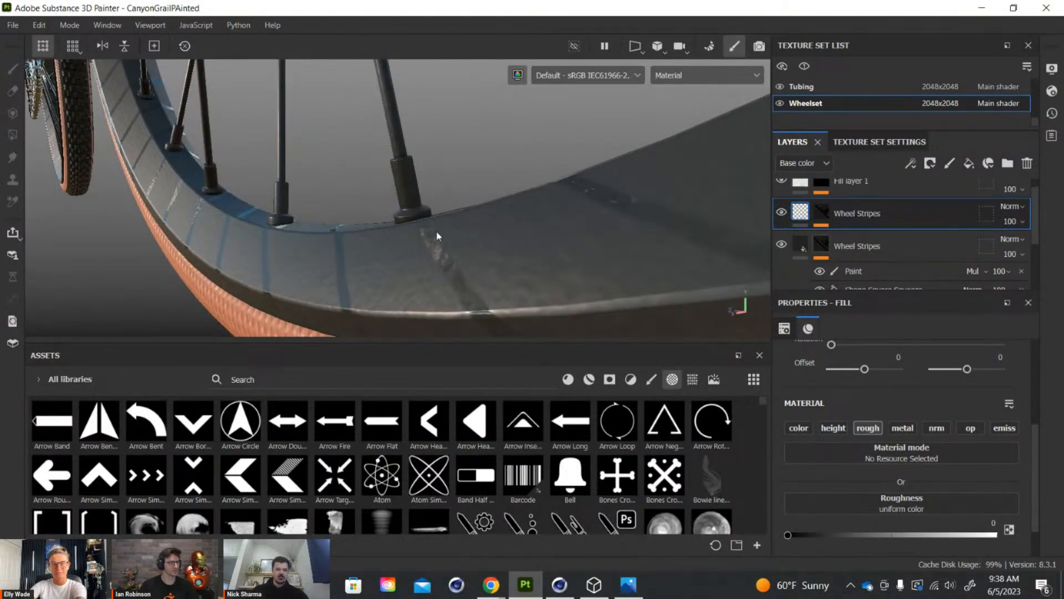
alt+right_drag(503, 239, 481, 100)
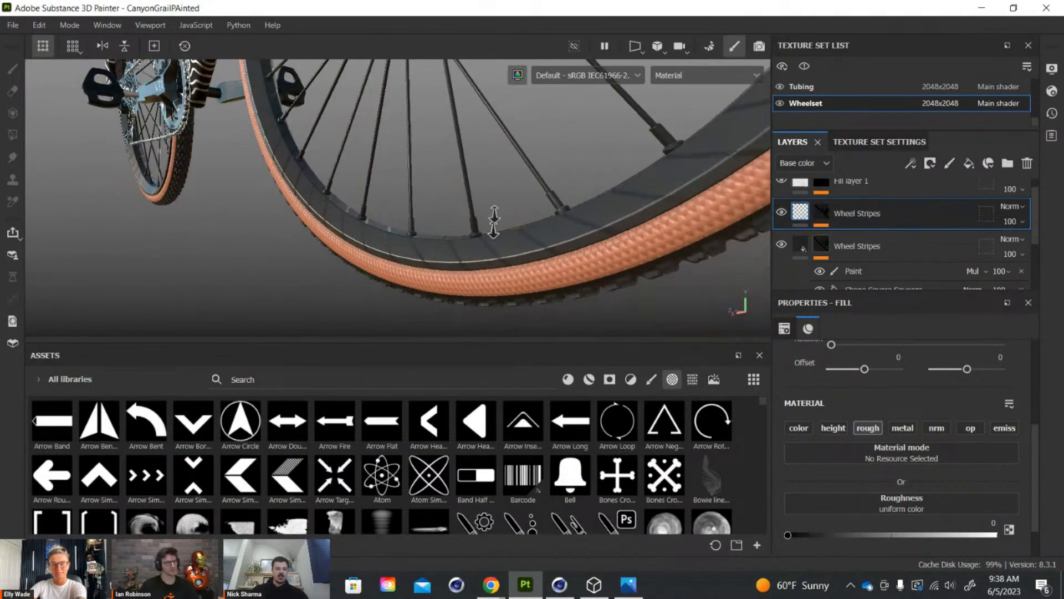
alt+middle_drag(482, 99, 508, 213)
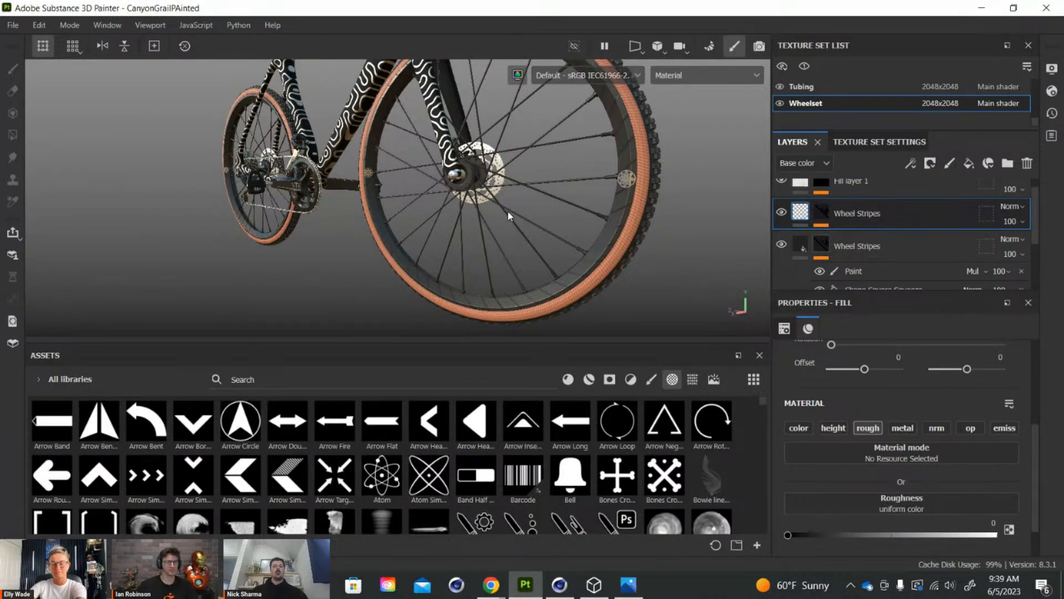
Shrink the asset library to enlarge the 3D view and examine the whole bike from the side.
alt+drag(545, 249, 546, 180)
alt+right_drag(546, 182, 544, 202)
alt+middle_drag(543, 202, 563, 207)
alt+drag(563, 207, 605, 181)
alt+right_drag(606, 181, 615, 155)
drag(574, 341, 593, 481)
alt+right_drag(499, 266, 465, 261)
alt+middle_drag(466, 260, 432, 197)
alt+drag(431, 197, 431, 227)
shift+right_drag(441, 197, 404, 194)
alt+drag(418, 161, 430, 175)
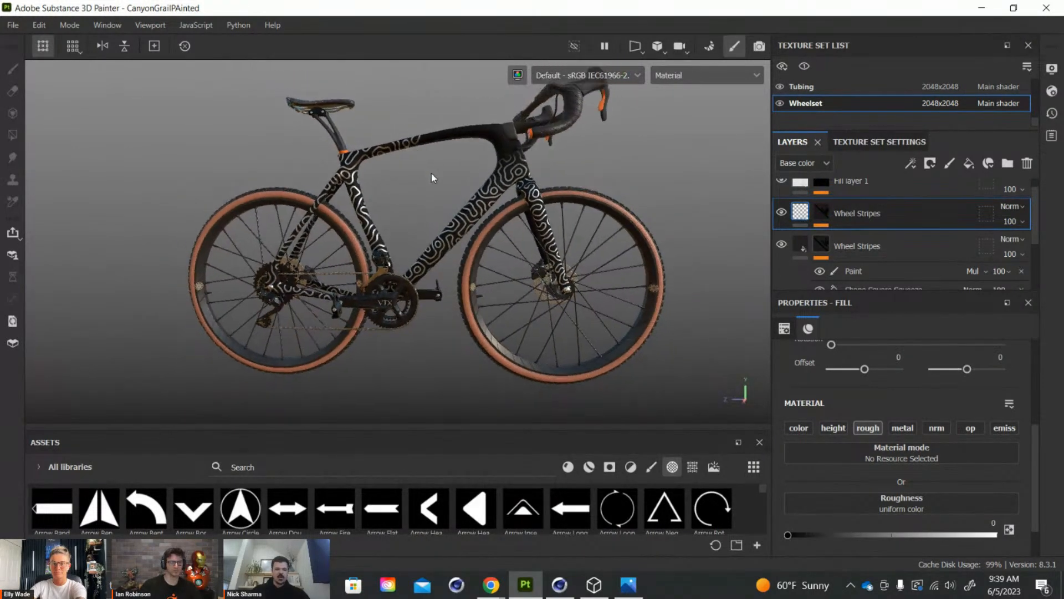
alt+middle_drag(430, 176, 427, 192)
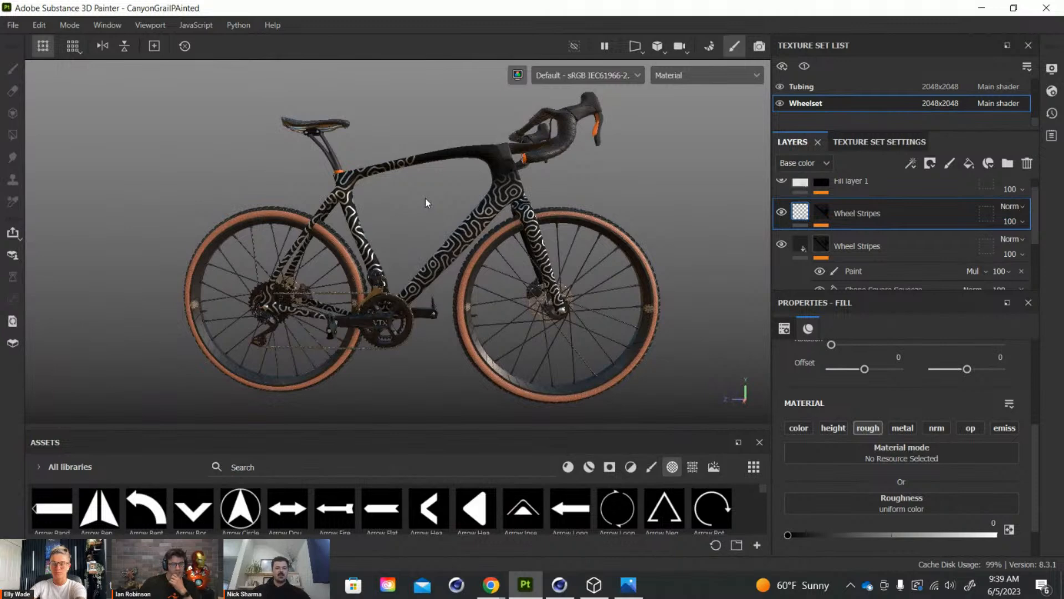
alt+drag(426, 198, 417, 199)
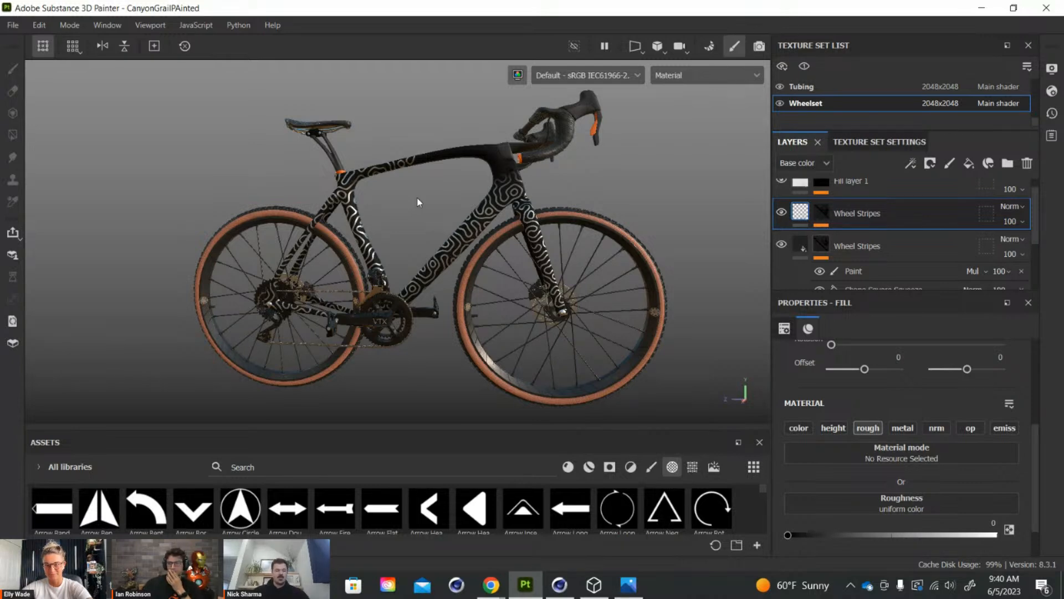
alt+drag(419, 202, 388, 204)
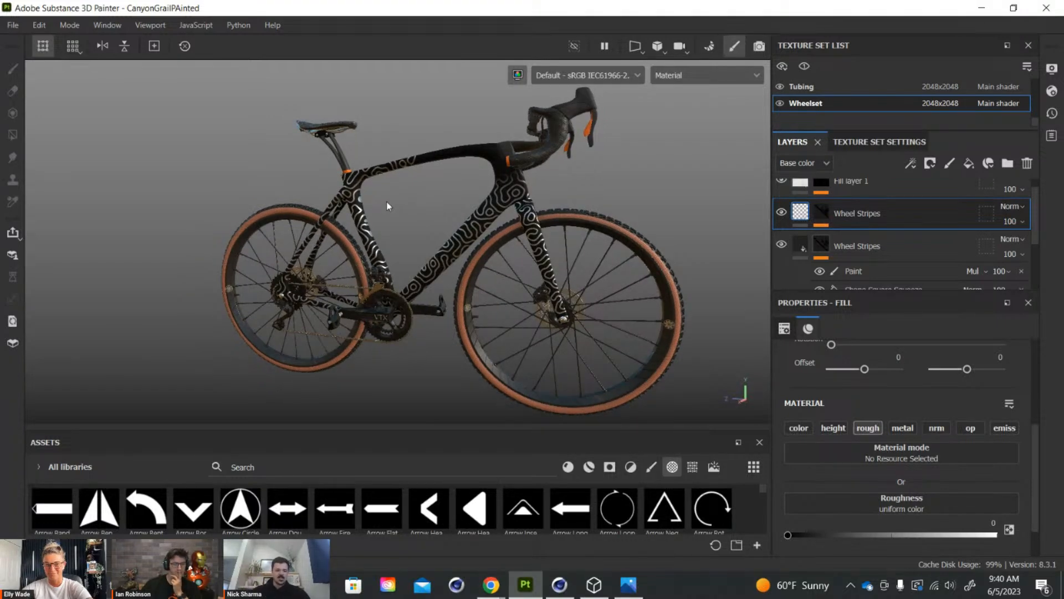
Switch to the Substance 3D Assets site in Chrome and replace the wheel search with "alien".
mouse_move(491, 585)
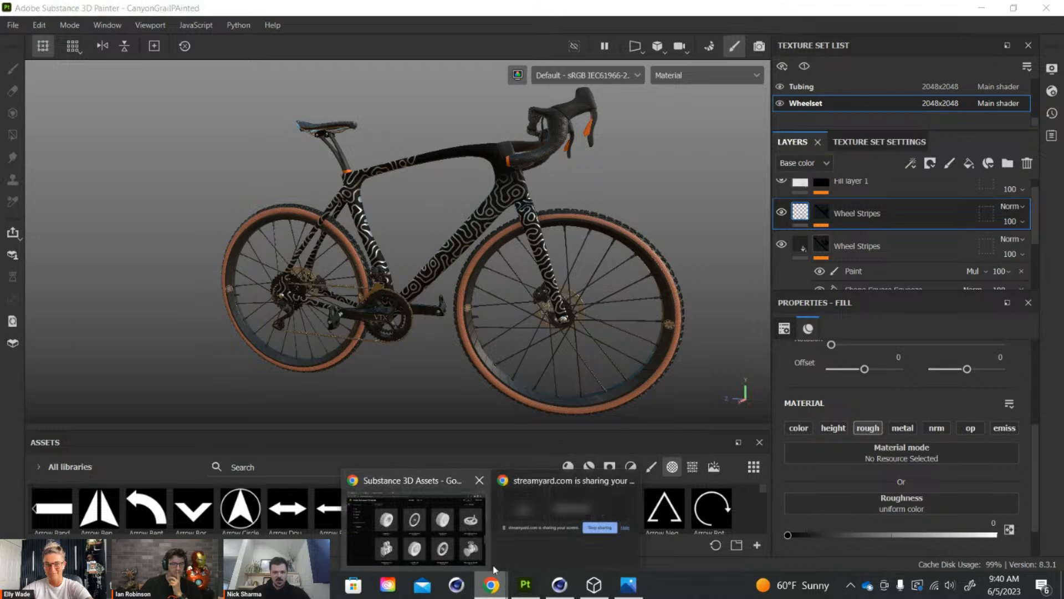
click(448, 535)
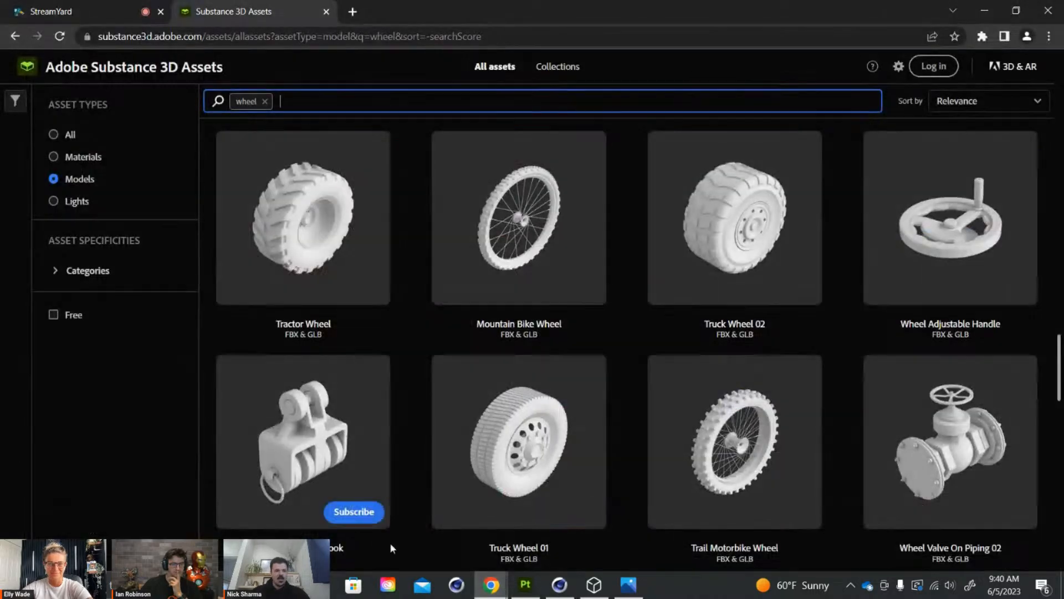
click(265, 102)
text(allen)
key(Return)
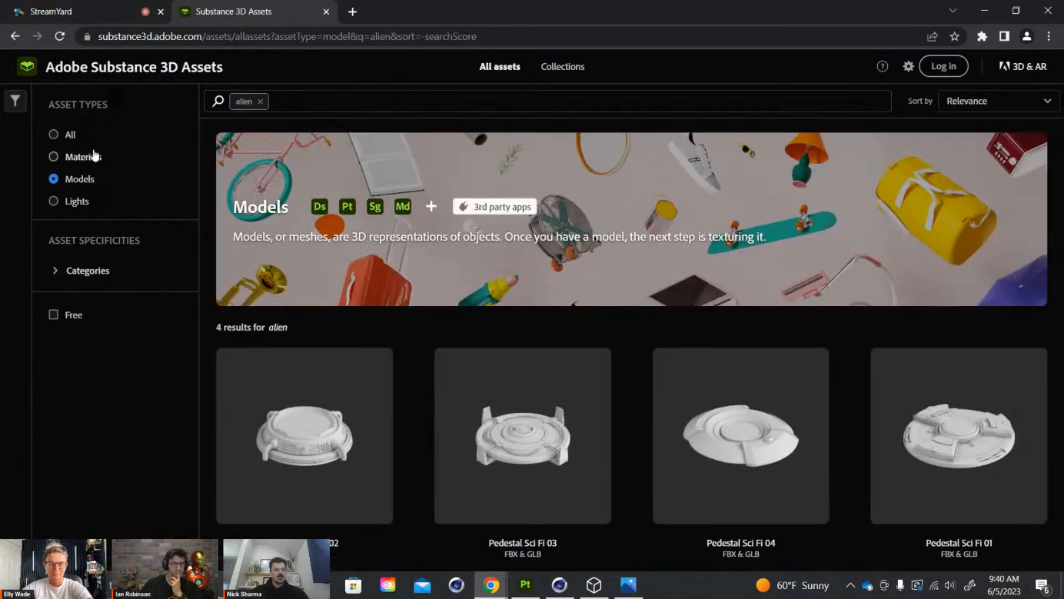
Limit the alien search to Materials and look through the listed materials.
click(88, 160)
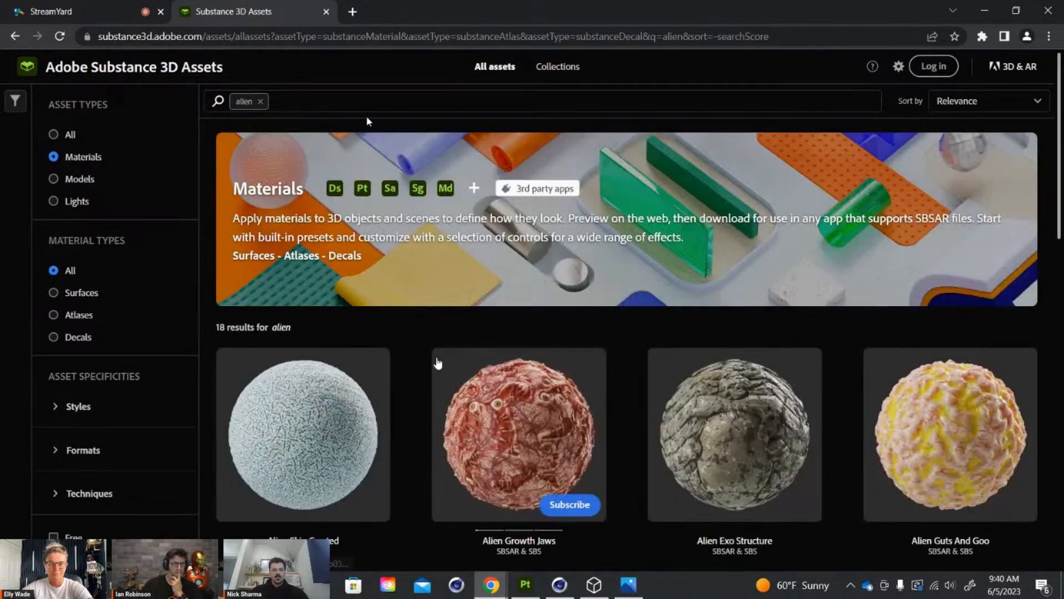
scroll(437, 364, down, 3)
scroll(437, 361, down, 3)
scroll(527, 341, down, 4)
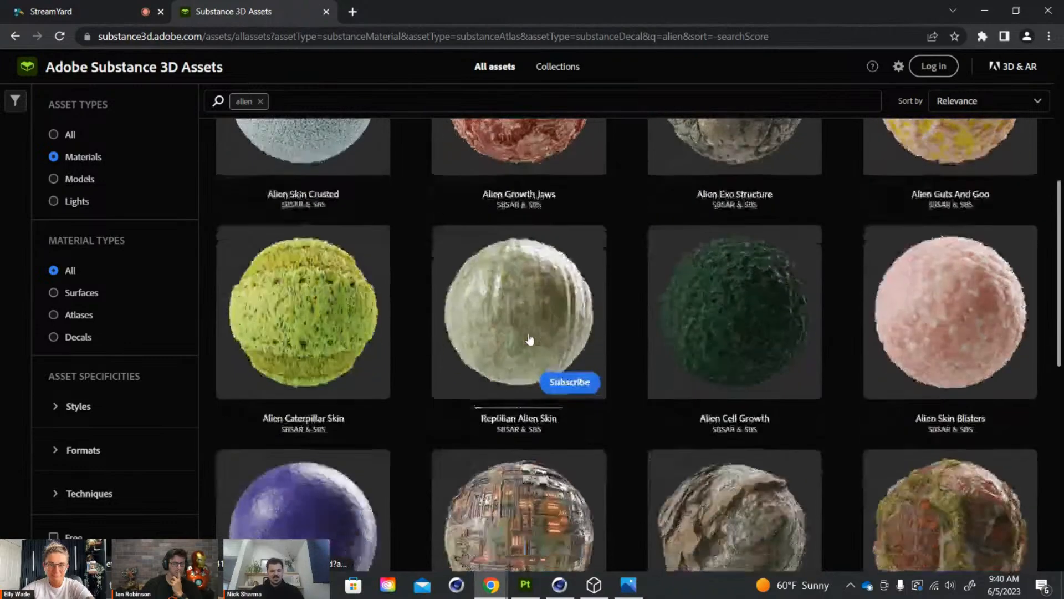
scroll(447, 307, down, 3)
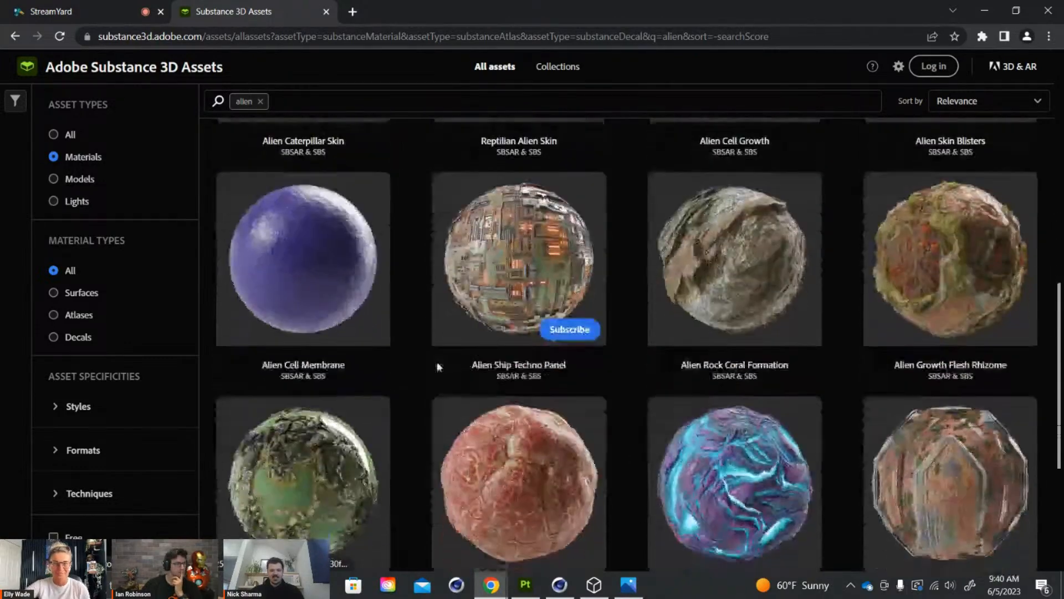
mouse_move(737, 244)
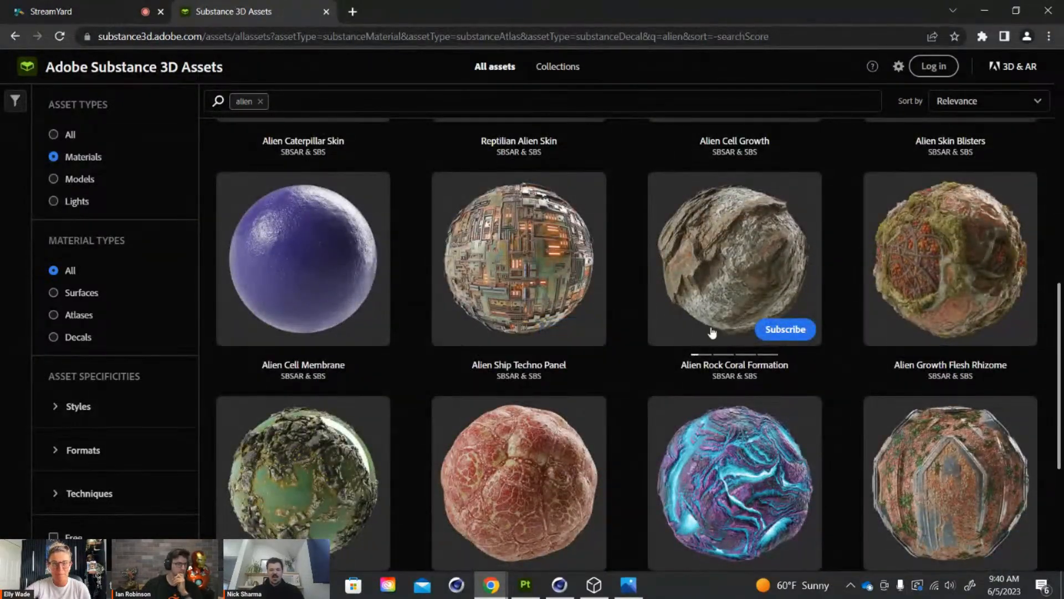
scroll(697, 280, down, 2)
scroll(715, 256, up, 1)
scroll(715, 256, up, 1)
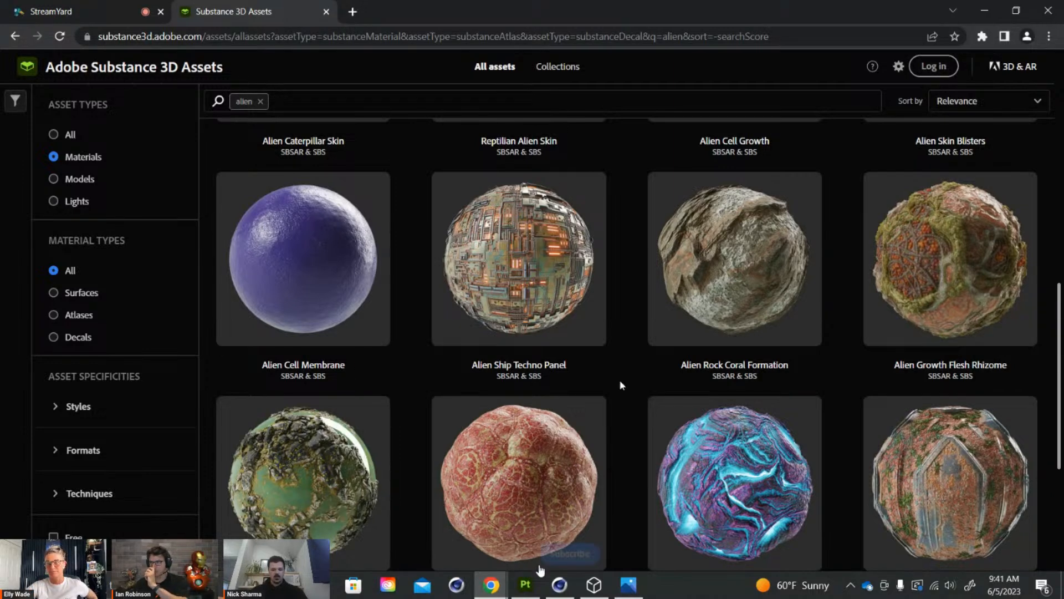
Switch back to Substance 3D Painter and examine the bike and its front tire up close.
click(525, 584)
alt+drag(610, 208, 652, 196)
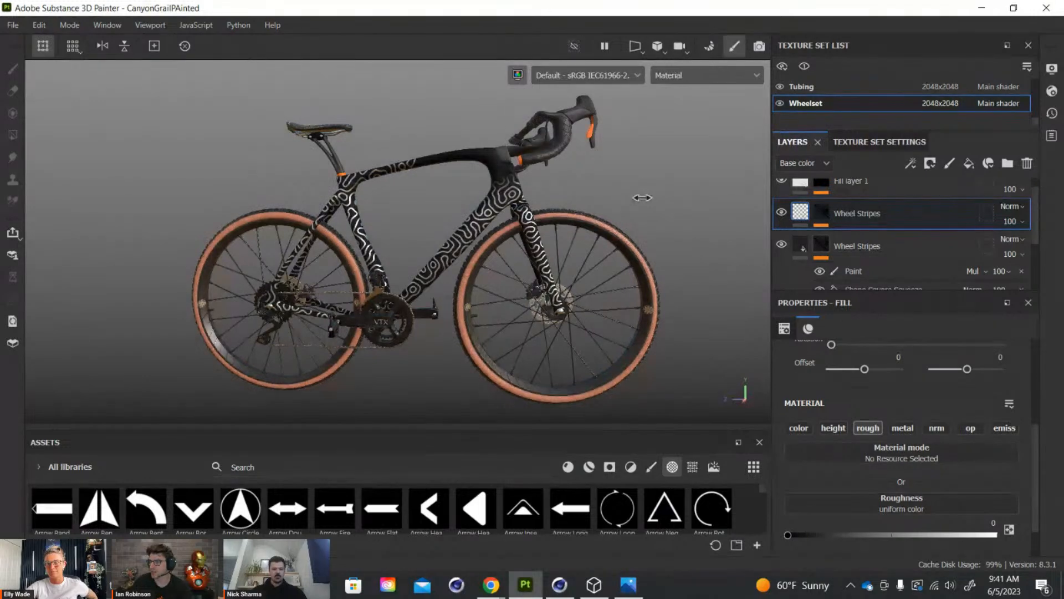
alt+drag(630, 203, 636, 203)
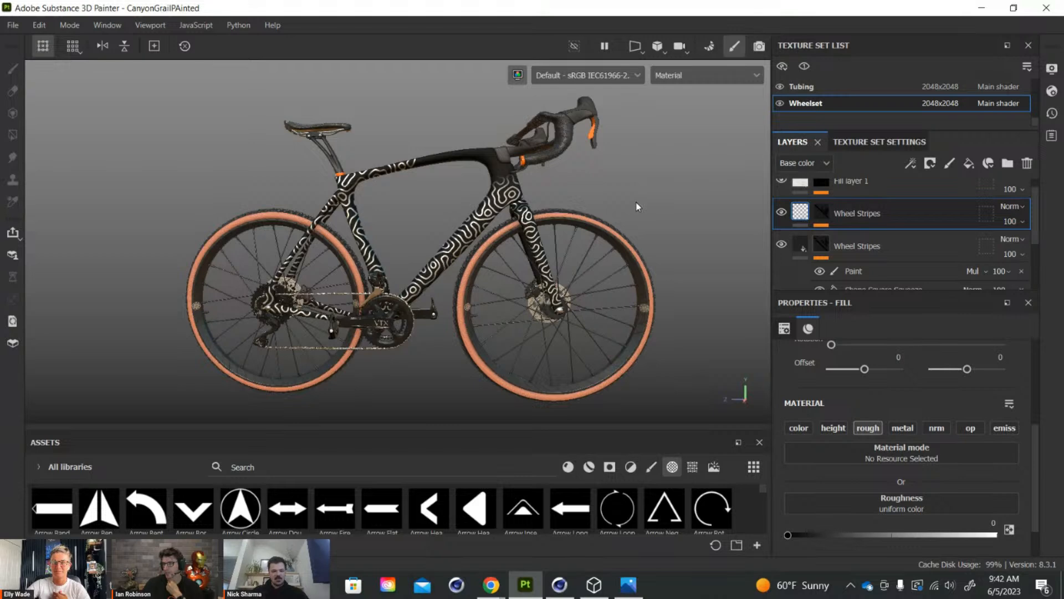
alt+drag(627, 200, 627, 201)
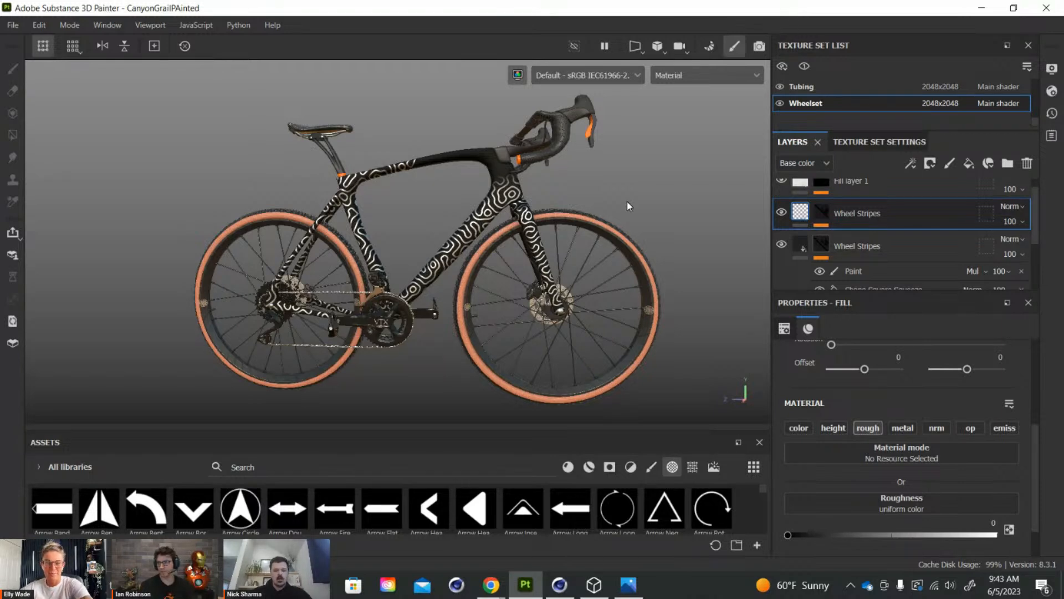
scroll(637, 209, up, 5)
alt+middle_drag(517, 171, 326, 219)
alt+right_drag(325, 218, 407, 413)
mouse_move(345, 240)
alt+right_down()
mouse_move(339, 218)
mouse_move(347, 235)
alt+right_up()
alt+middle_drag(358, 220, 419, 179)
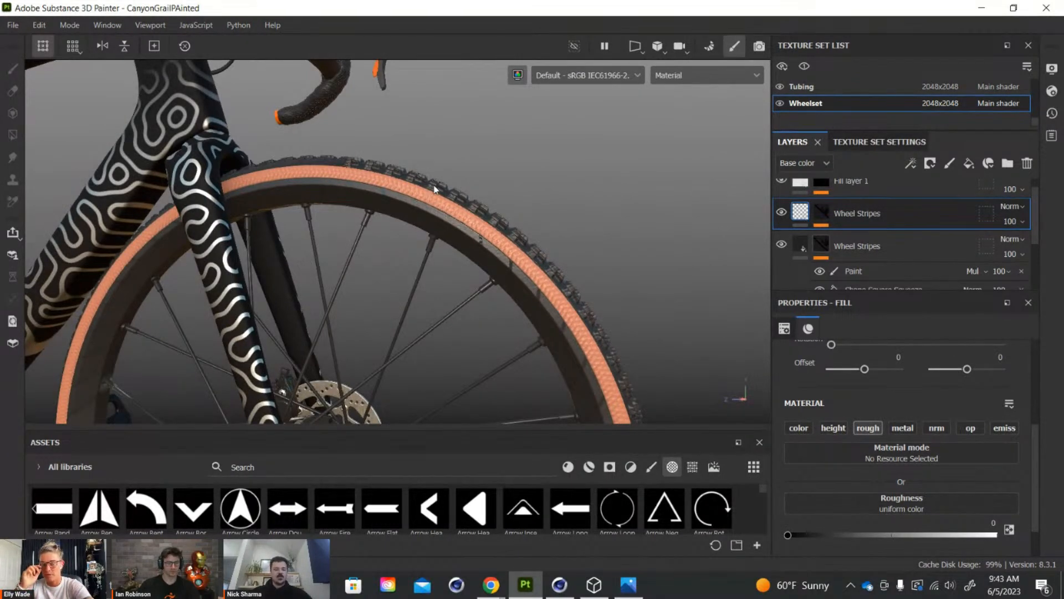
alt+right_drag(394, 190, 516, 248)
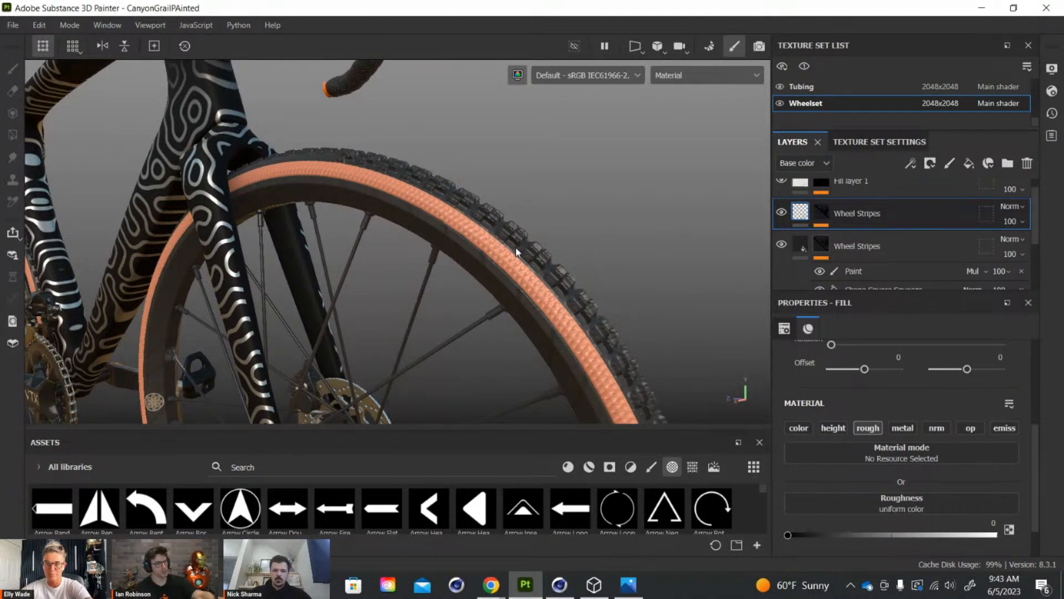
Make the Tires texture set active, select the rubber_vulcanized_raw layer and inspect the tire's sidewall and tread.
ctrl+alt+right_click(515, 247)
scroll(809, 225, up, 1)
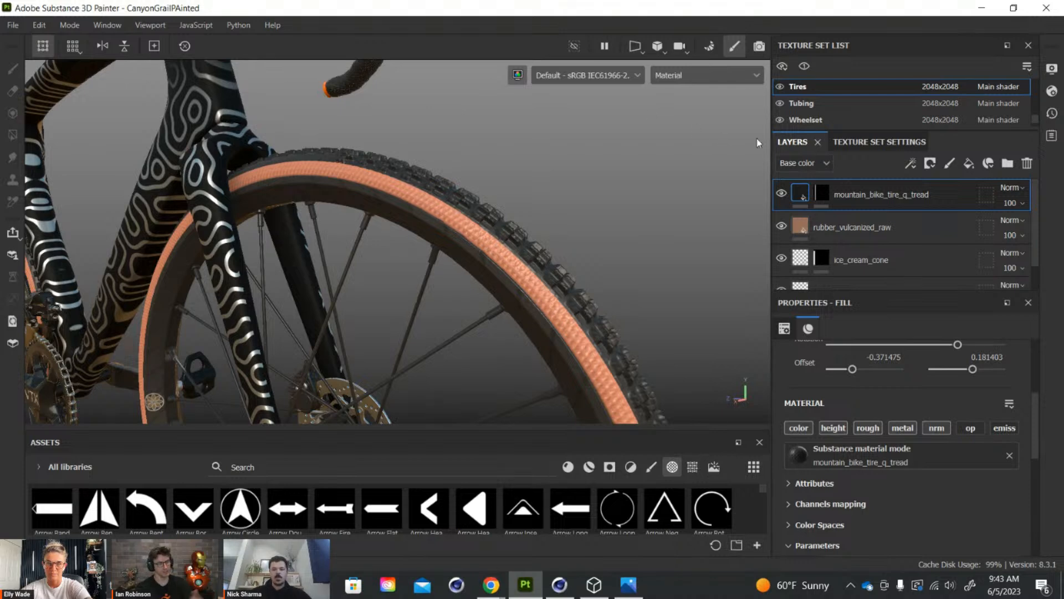
click(901, 228)
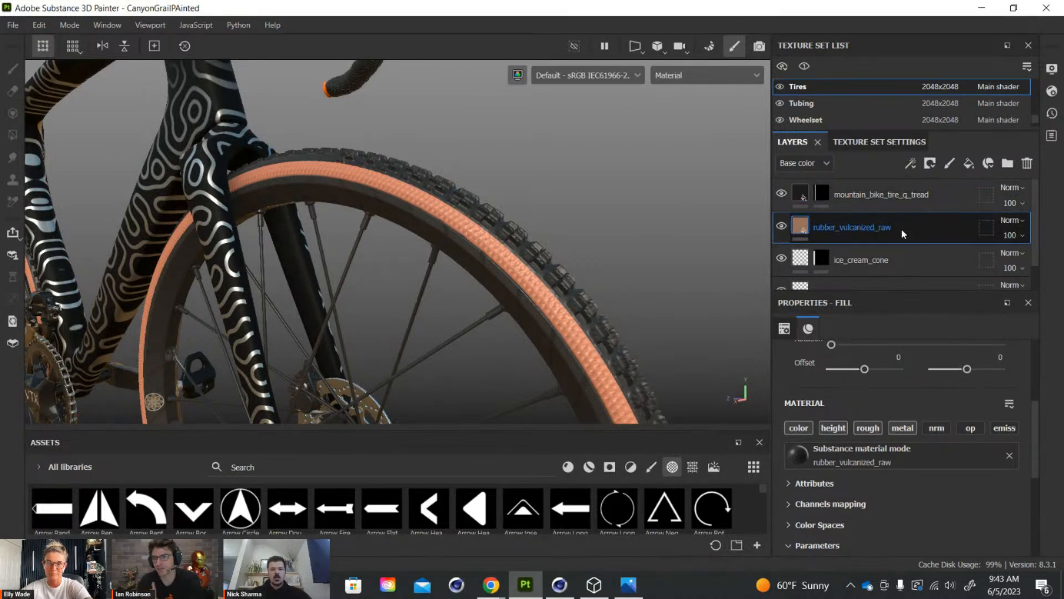
mouse_move(665, 198)
alt+mouse_down()
mouse_move(648, 195)
mouse_move(654, 211)
alt+mouse_up()
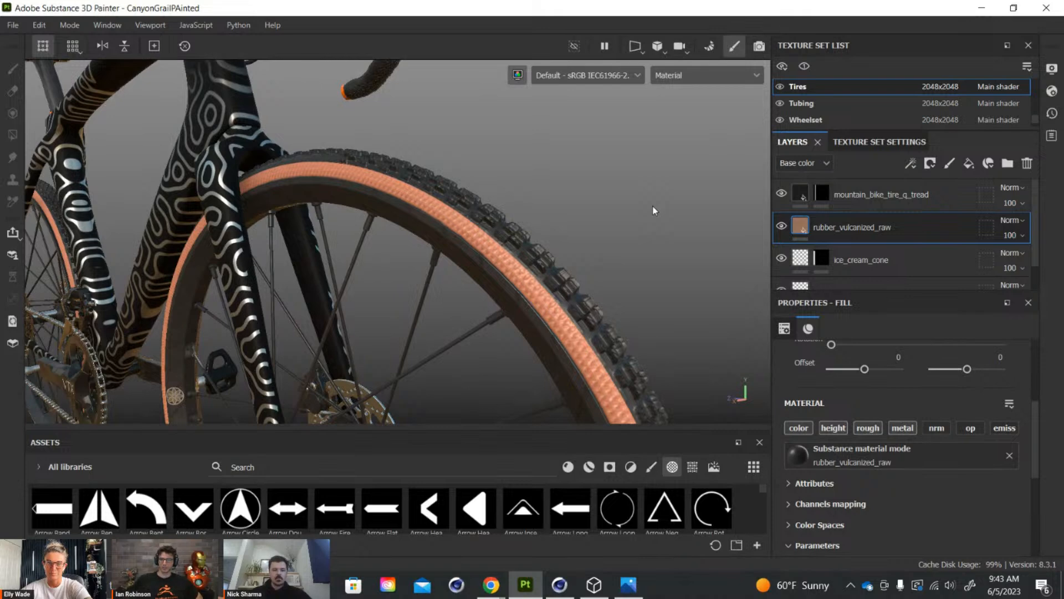
alt+drag(646, 221, 635, 237)
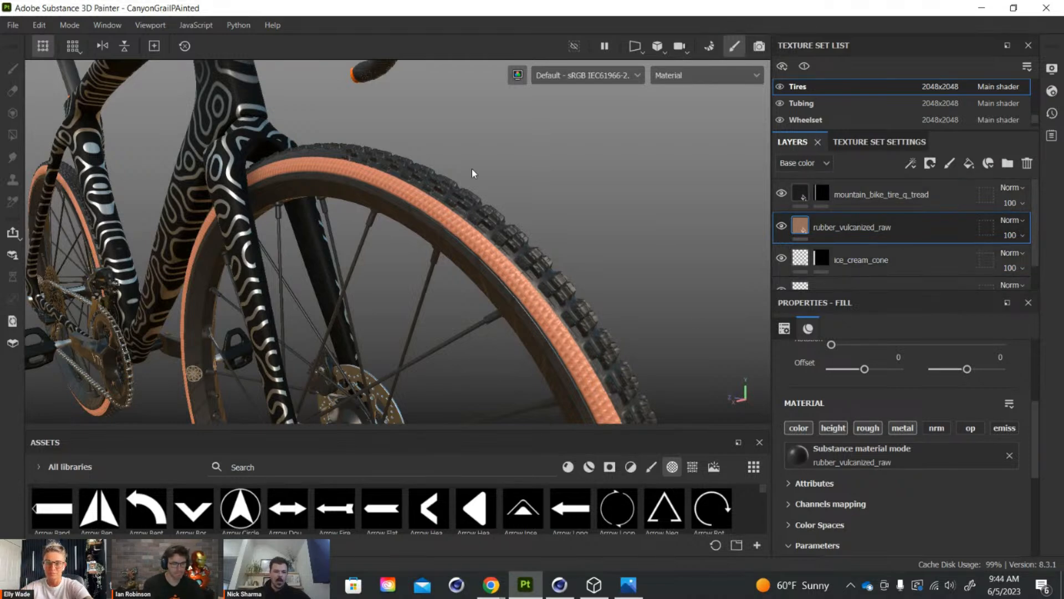
alt+drag(442, 209, 442, 205)
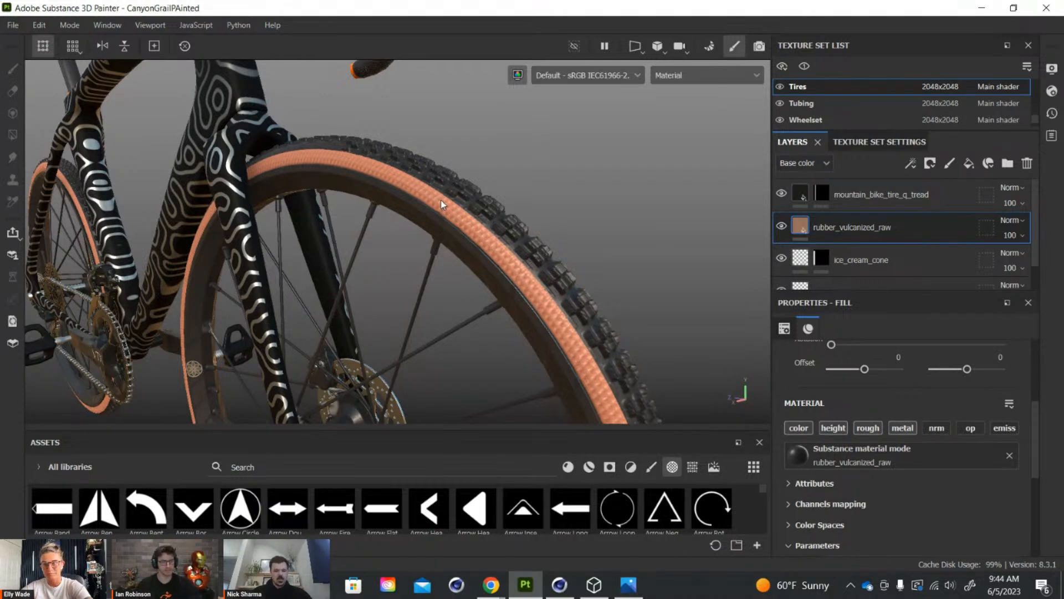
Make the Frame texture set active from the model and show the bike frame in side view.
alt+drag(227, 150, 253, 146)
alt+middle_drag(254, 146, 645, 214)
ctrl+alt+right_click(644, 214)
alt+right_drag(358, 260, 430, 194)
alt+middle_drag(431, 194, 392, 214)
alt+drag(392, 214, 405, 214)
alt+right_drag(404, 214, 437, 181)
alt+middle_drag(437, 180, 408, 178)
alt+drag(408, 178, 437, 246)
alt+right_drag(437, 246, 428, 181)
alt+middle_drag(427, 181, 430, 224)
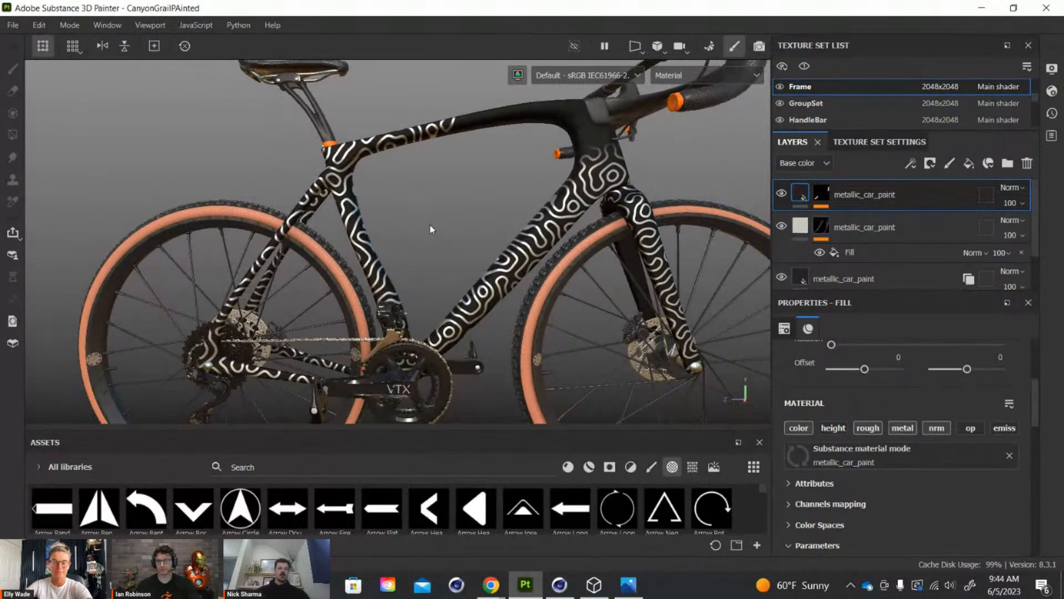
Search the material assets for "mud" and apply uneven_mud_patch_02 to the bike frame as a new fill layer.
click(567, 467)
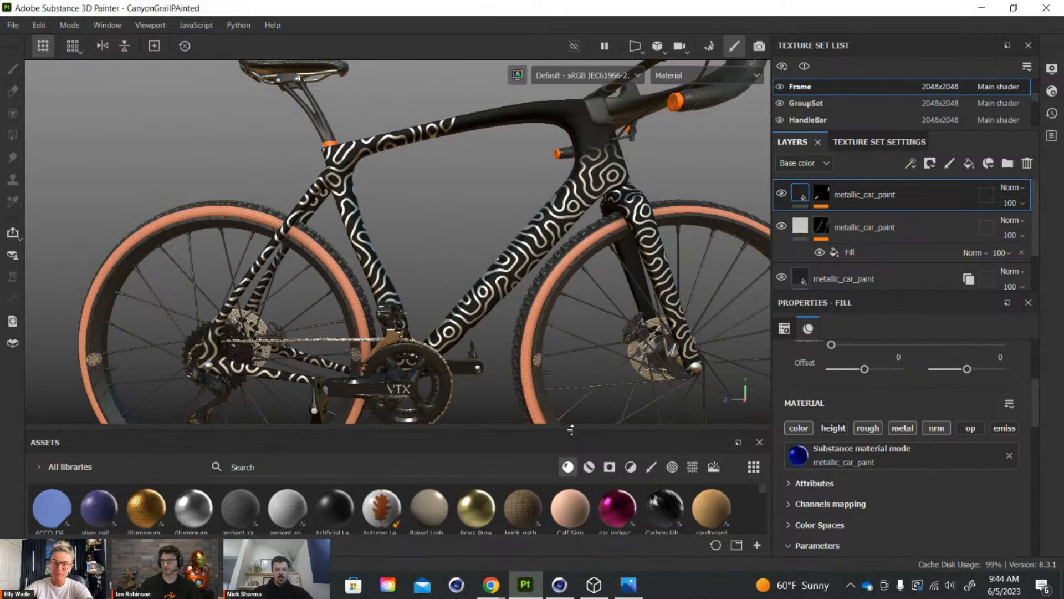
drag(571, 429, 571, 249)
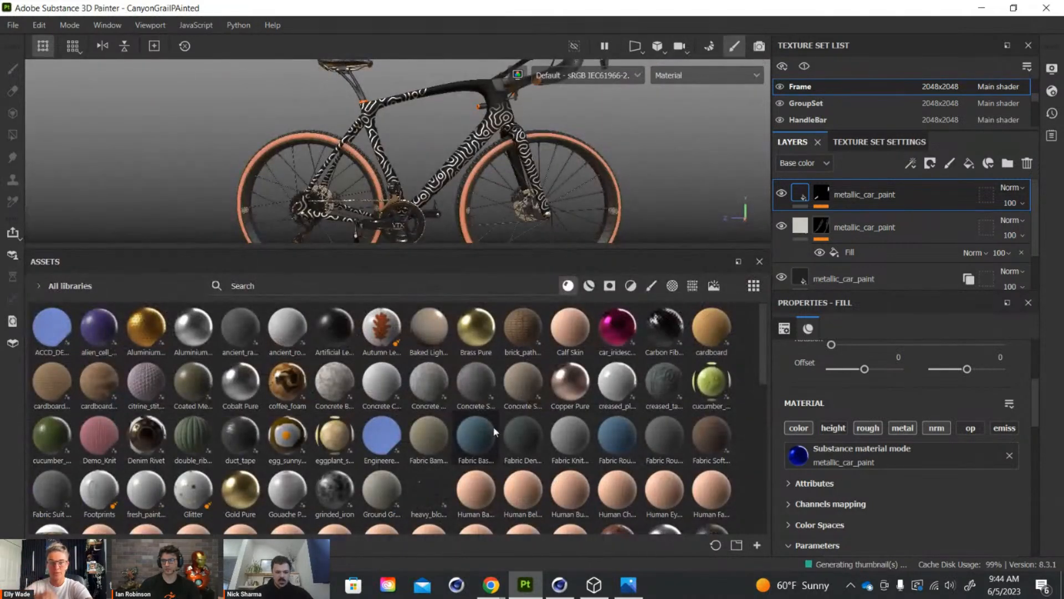
scroll(354, 416, down, 6)
click(344, 289)
text(mud)
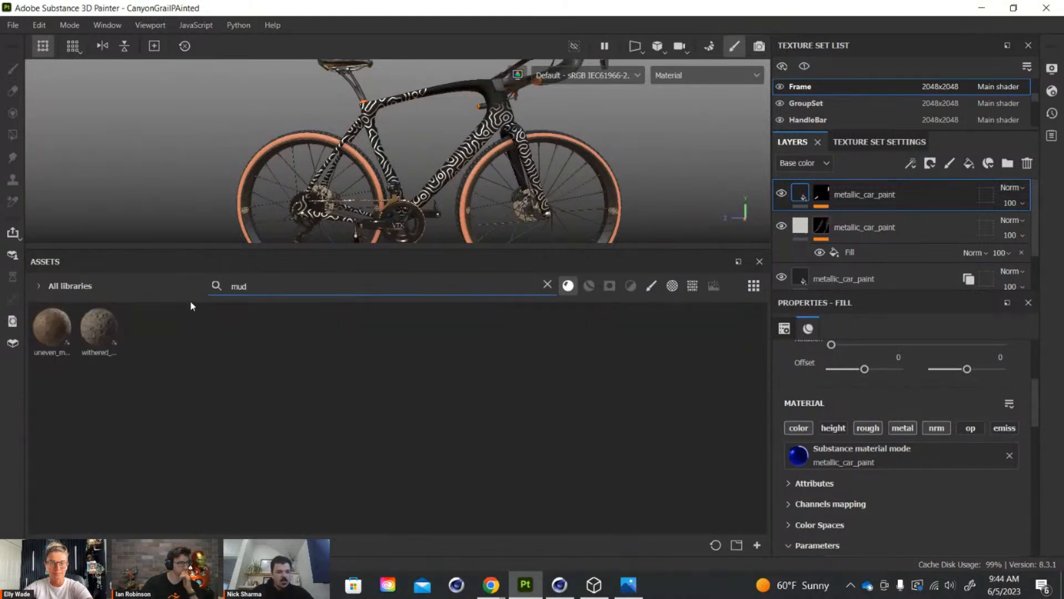
drag(53, 327, 503, 119)
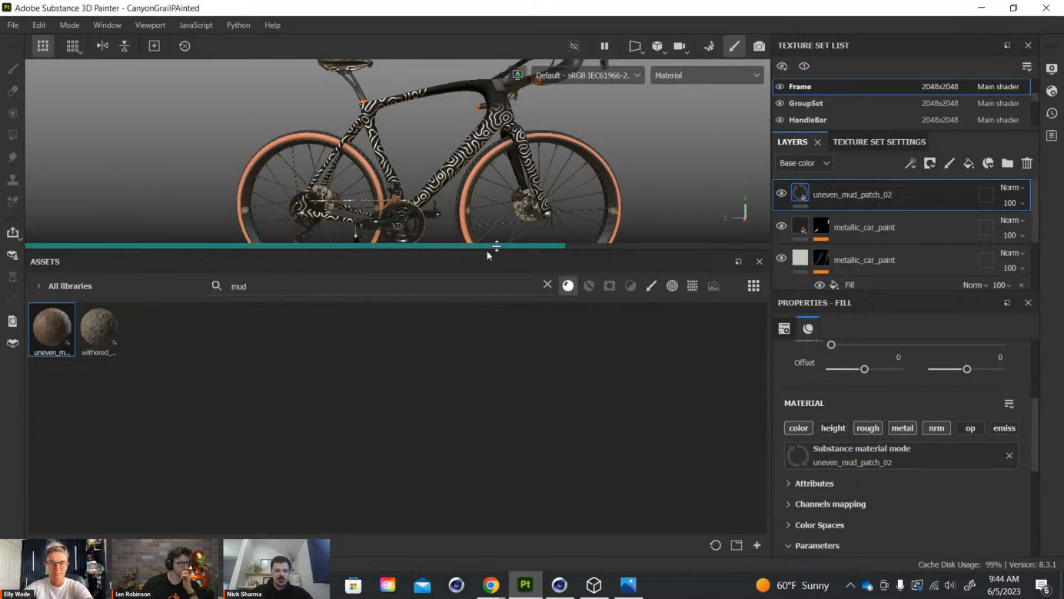
Add a black mask to the uneven_mud_patch_02 layer and attach an empty generator to that mask.
drag(497, 247, 489, 469)
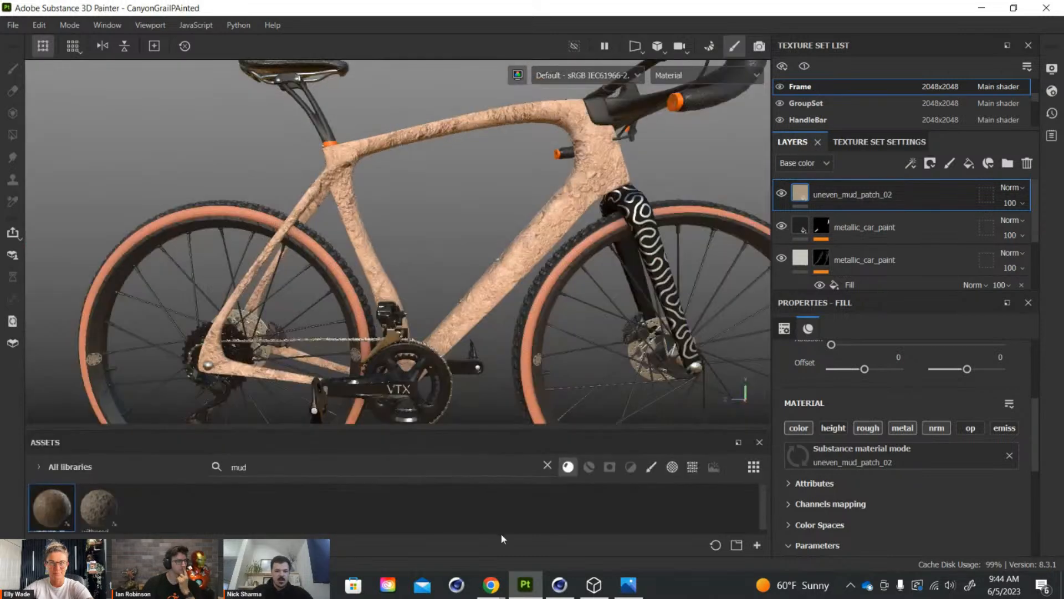
alt+right_drag(436, 232, 441, 269)
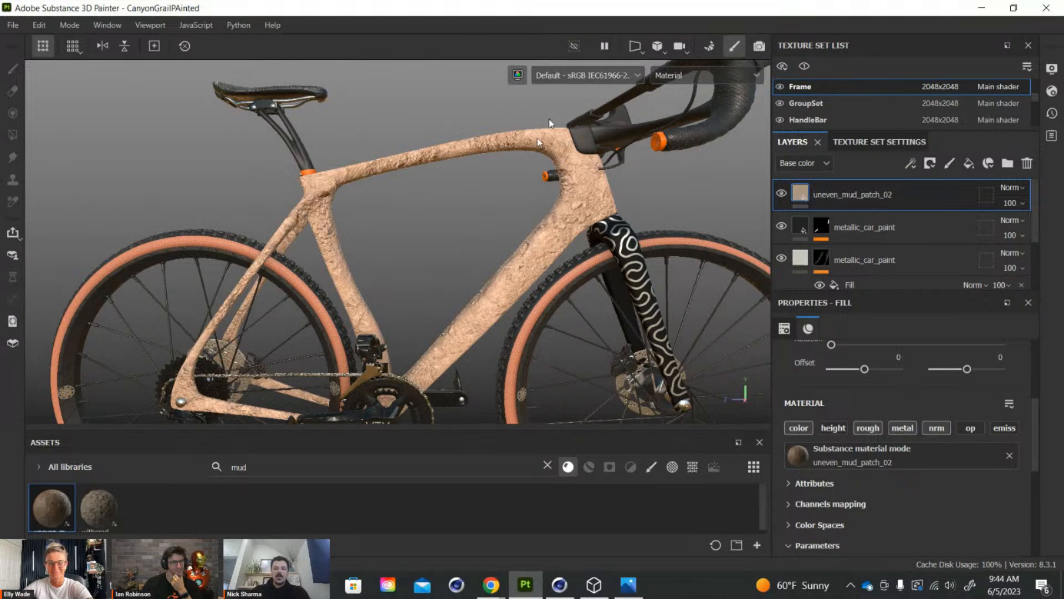
right_click(920, 194)
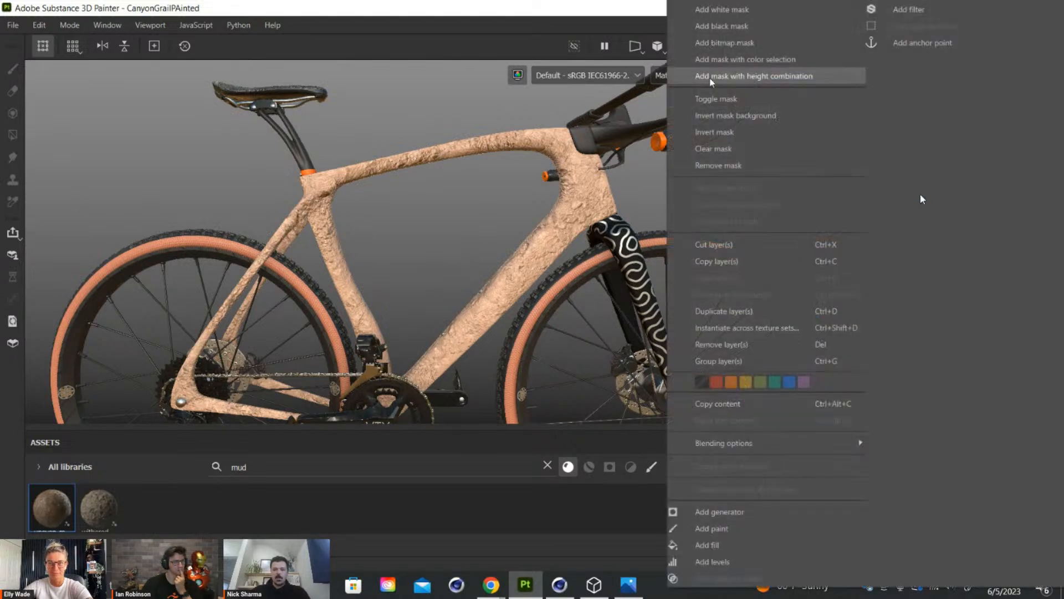
click(717, 27)
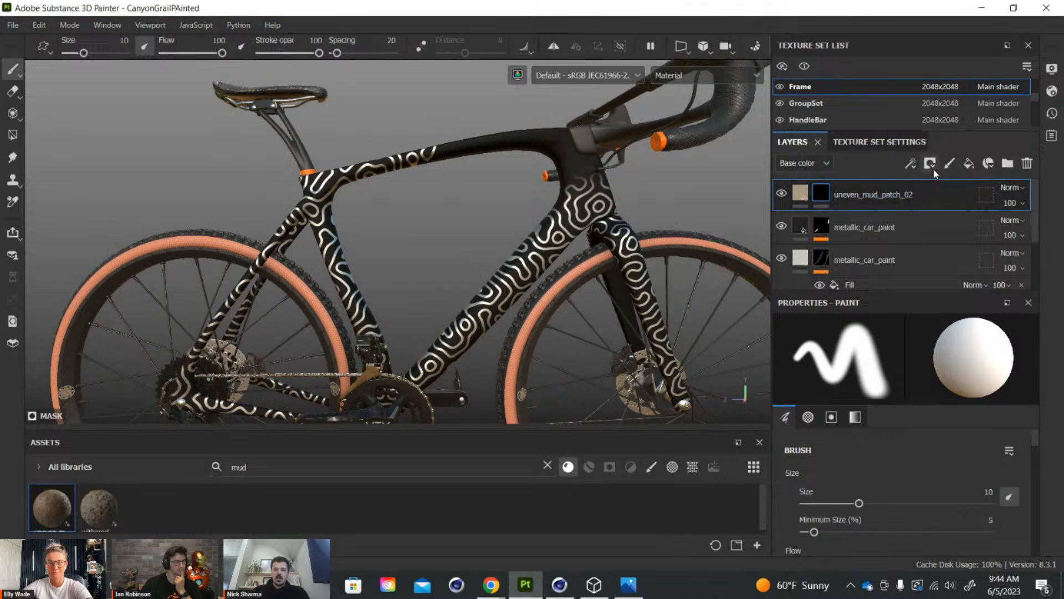
click(910, 165)
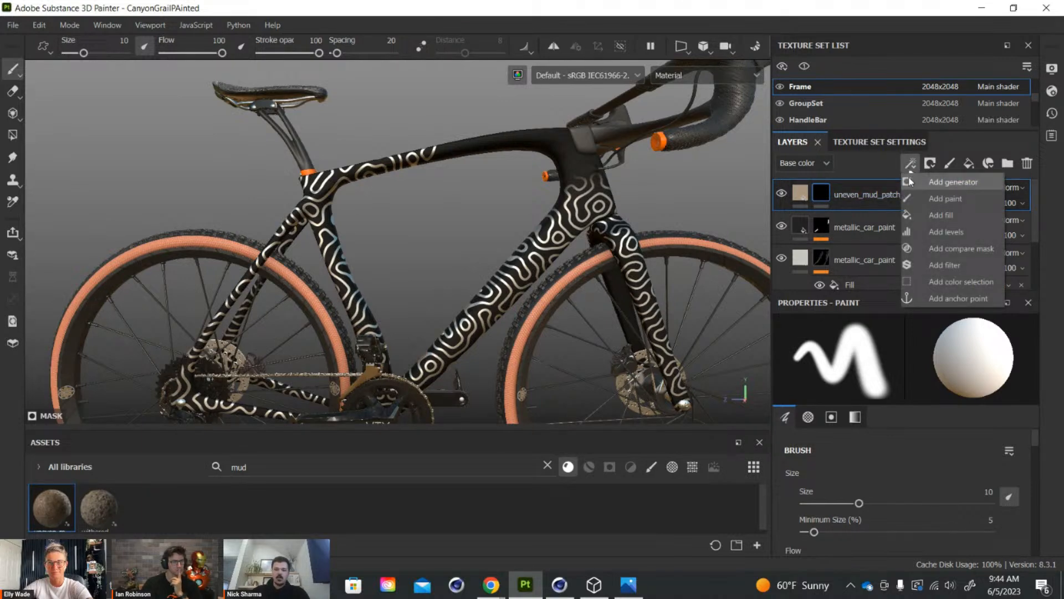
click(929, 181)
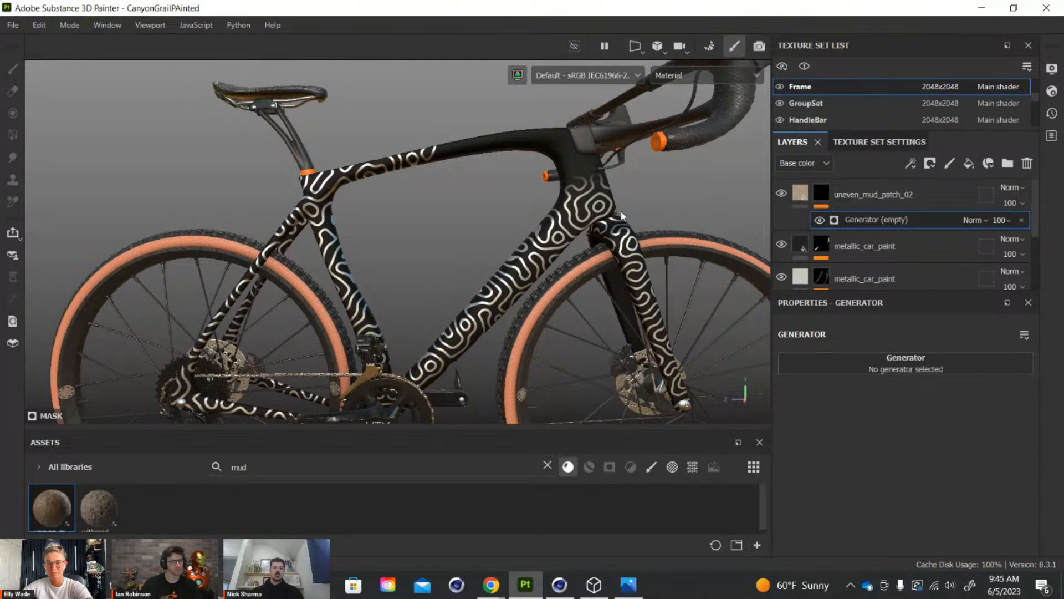
Preview the bike's mesh maps, including Curvature and Position, and return the viewport display to Material.
click(610, 76)
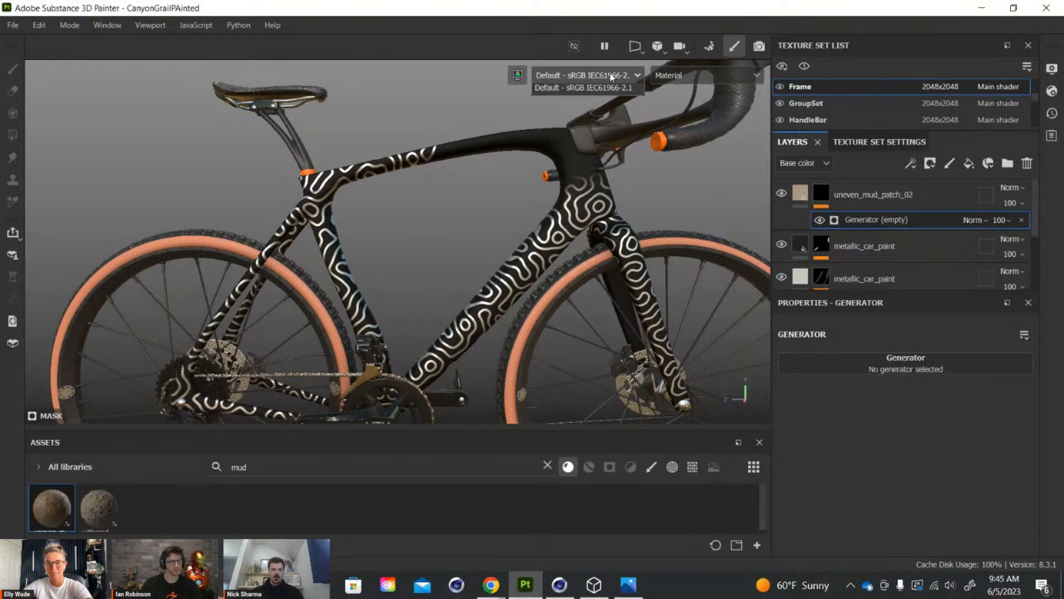
click(692, 75)
scroll(703, 144, down, 6)
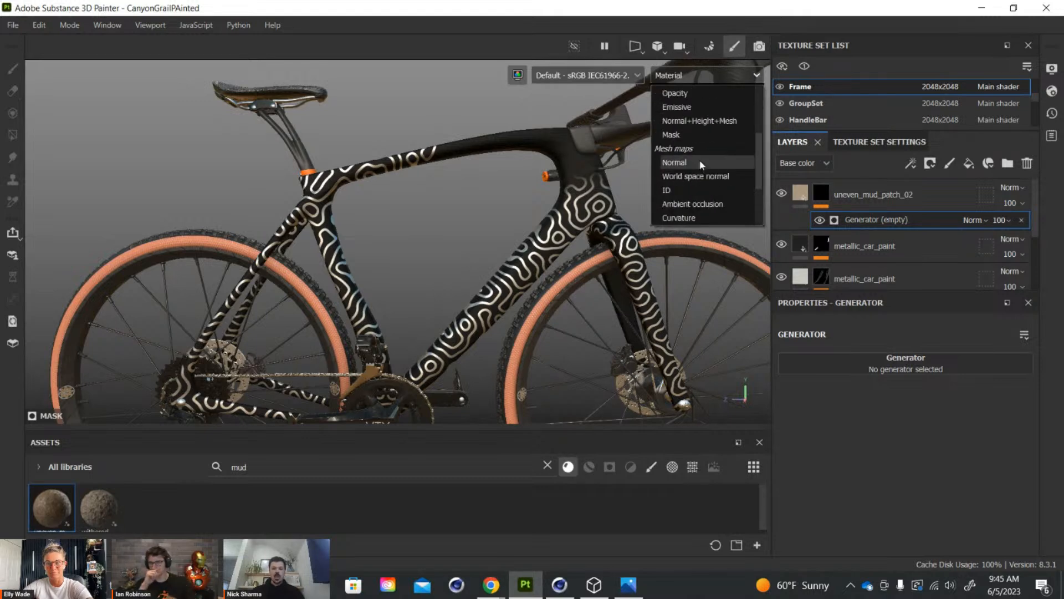
click(702, 177)
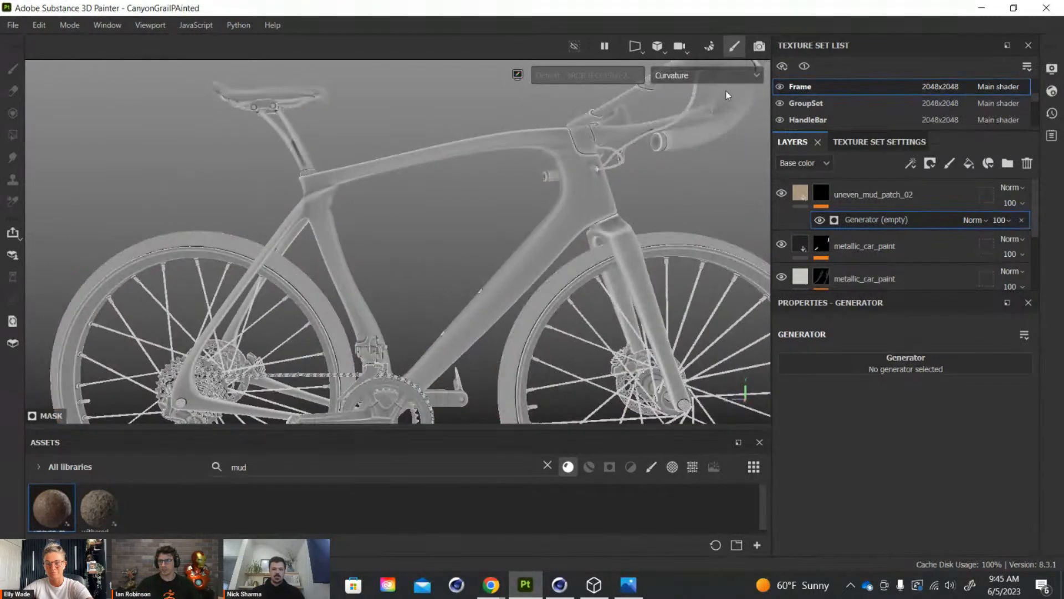
click(733, 75)
click(698, 191)
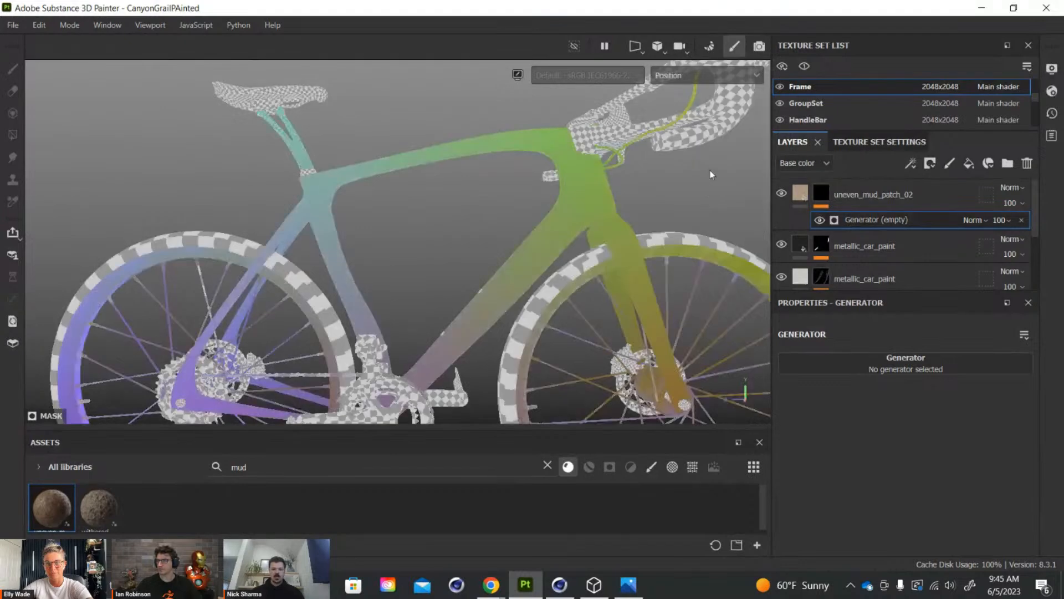
click(723, 76)
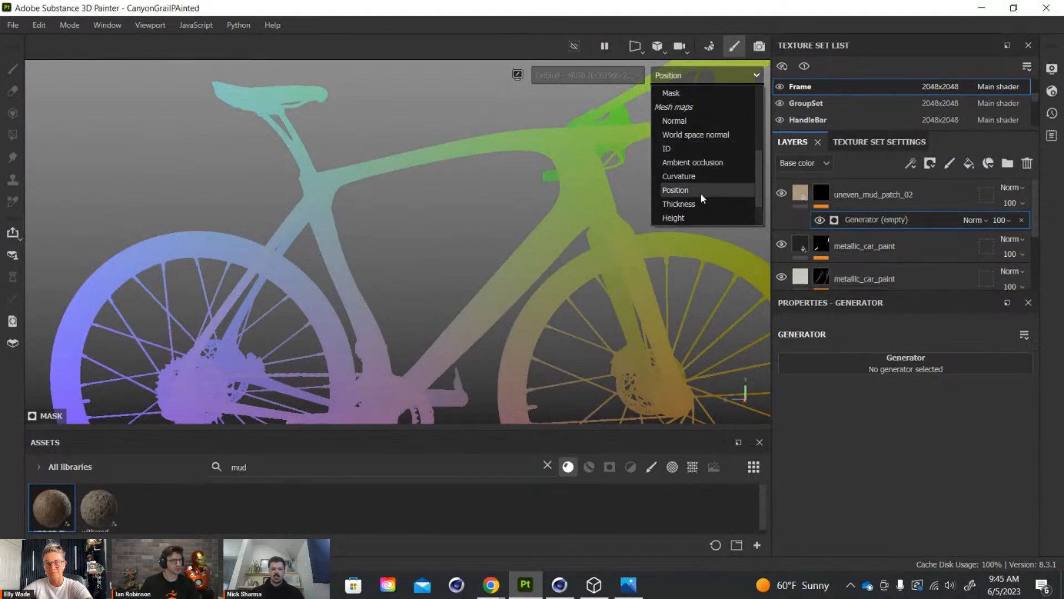
click(700, 204)
click(730, 73)
scroll(712, 133, up, 4)
scroll(708, 135, up, 2)
click(707, 123)
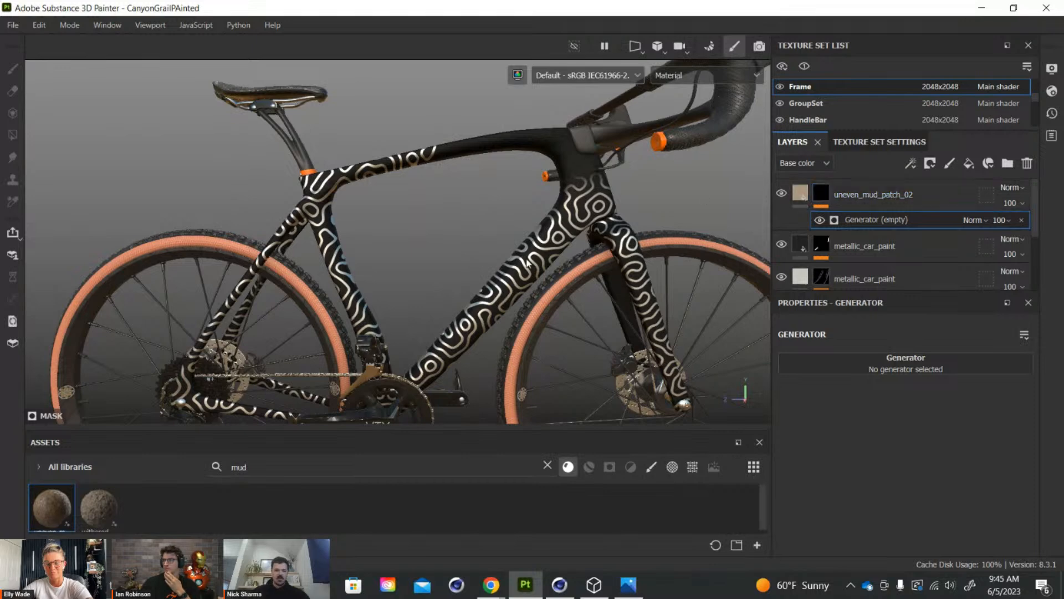
Load the Dirt generator in the mud layer's mask, with Dirt Level 0.71 and Dirt Contrast 0.76.
alt+drag(502, 236, 505, 240)
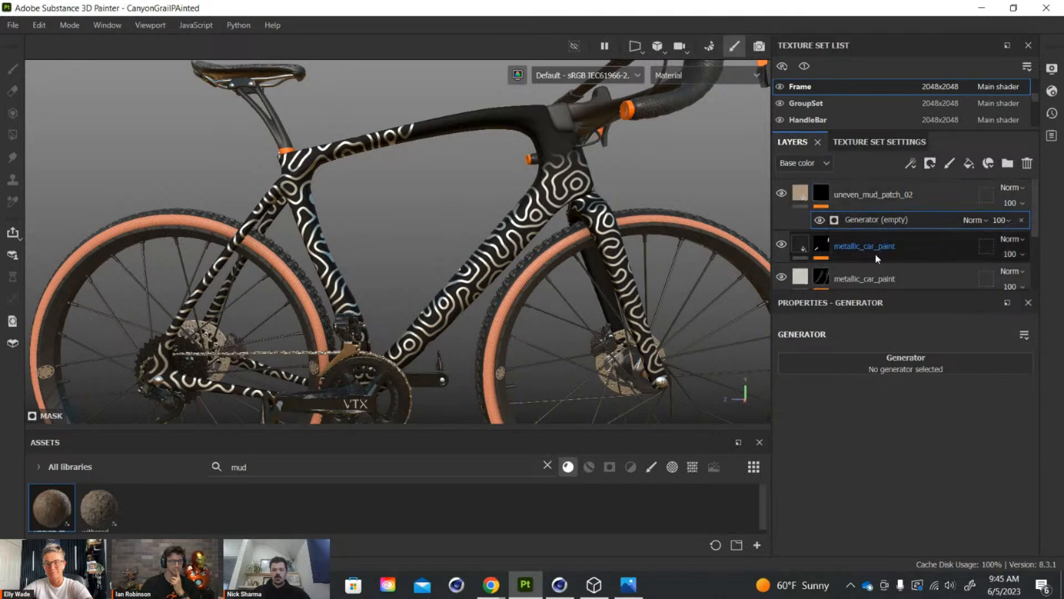
click(894, 362)
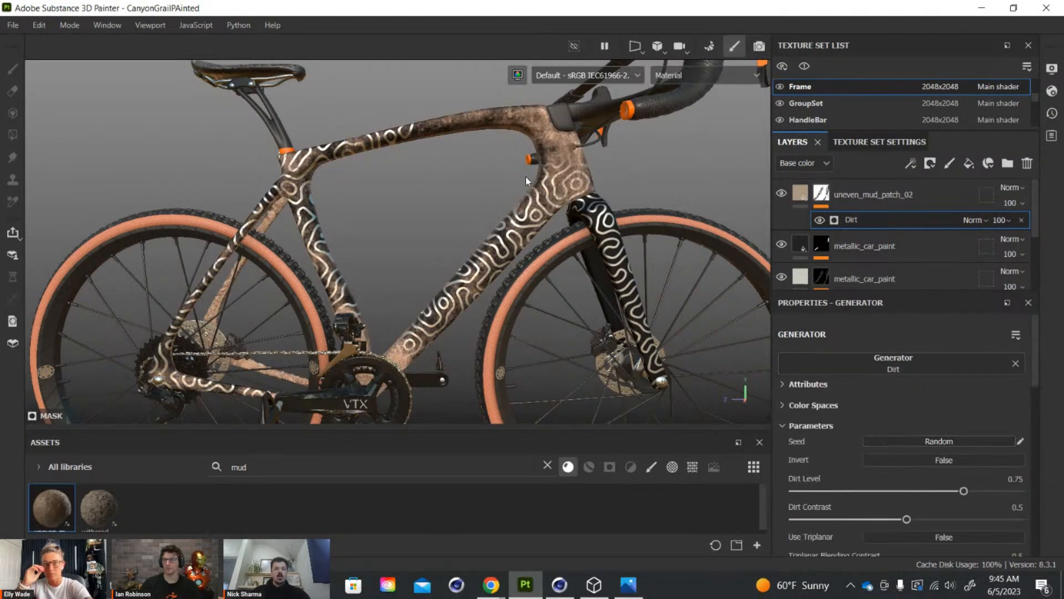
alt+drag(526, 178, 736, 395)
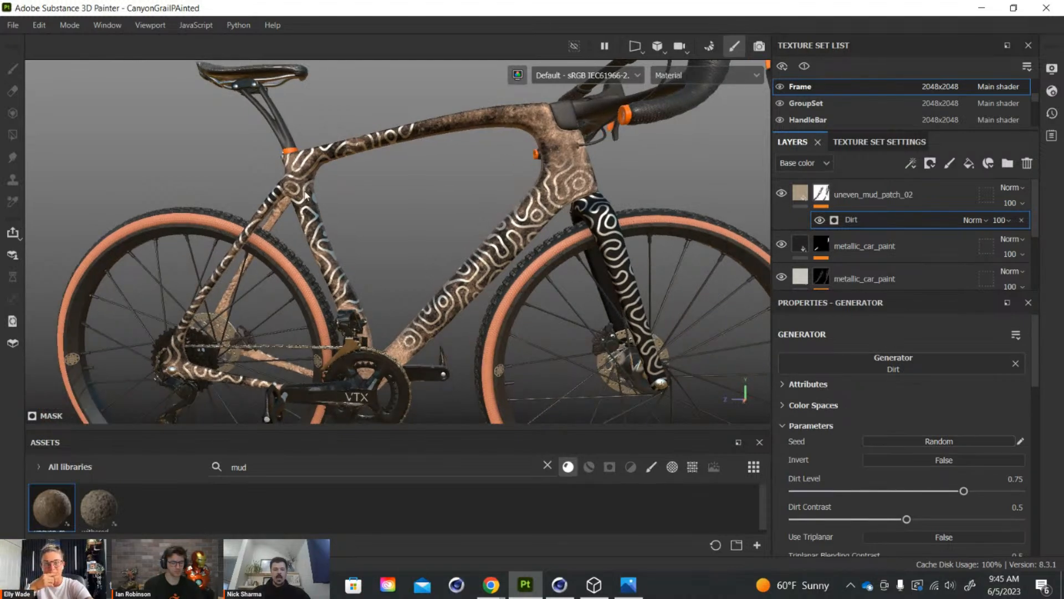
mouse_move(465, 174)
alt+mouse_down()
mouse_move(487, 199)
mouse_move(511, 180)
mouse_move(471, 174)
alt+mouse_up()
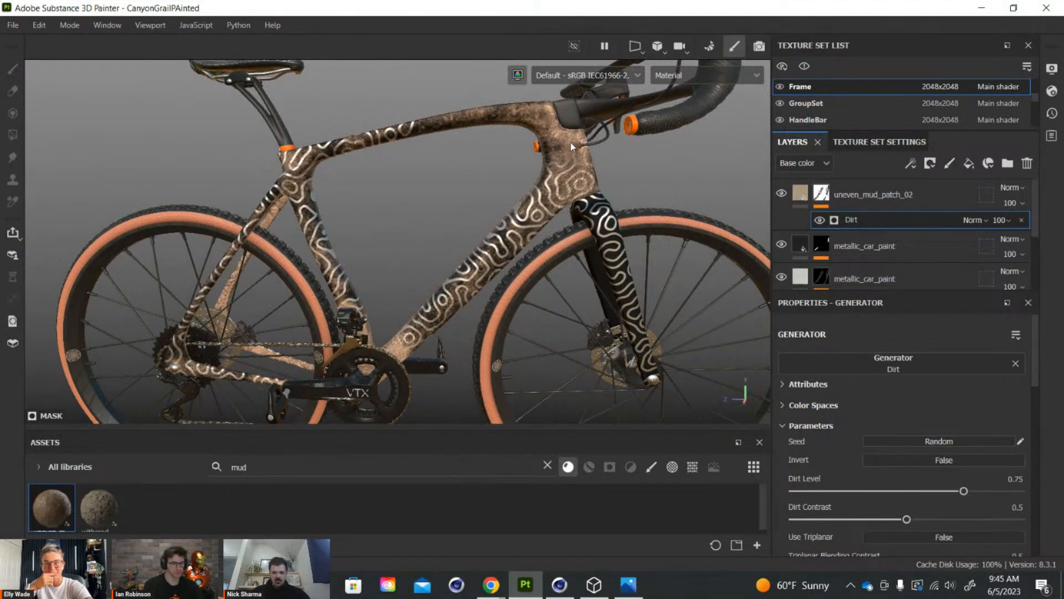
drag(963, 490, 967, 519)
Examine the mud coverage up close on the frame's head tube and around the cranks and bottom bracket.
alt+drag(485, 114, 554, 133)
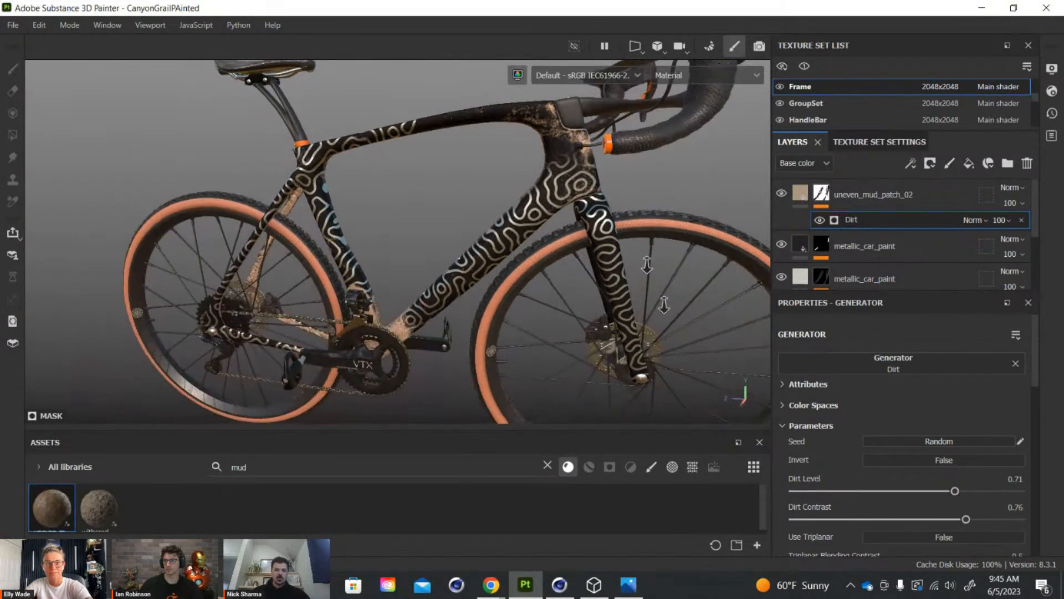
alt+right_drag(554, 133, 569, 243)
alt+drag(569, 243, 558, 218)
alt+right_drag(558, 219, 554, 300)
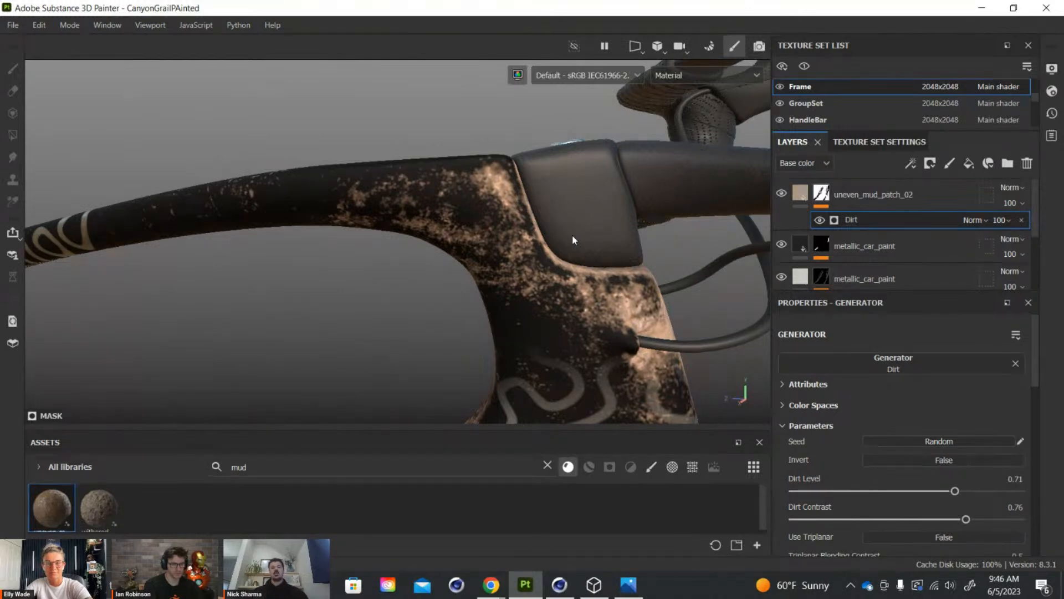
alt+right_drag(572, 235, 552, 120)
alt+drag(552, 120, 453, 298)
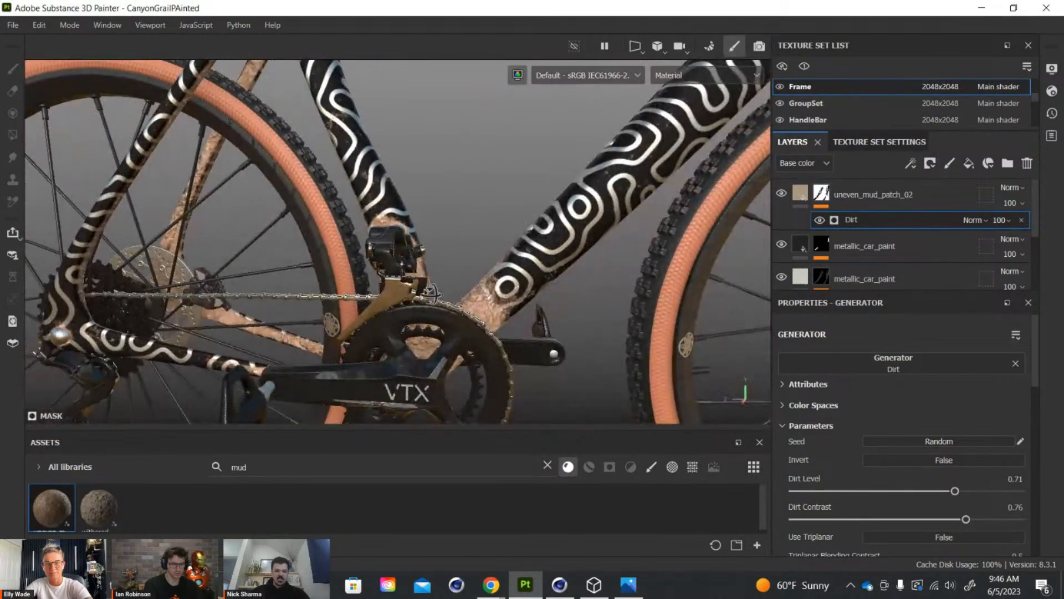
alt+right_drag(453, 298, 393, 293)
alt+drag(392, 292, 390, 297)
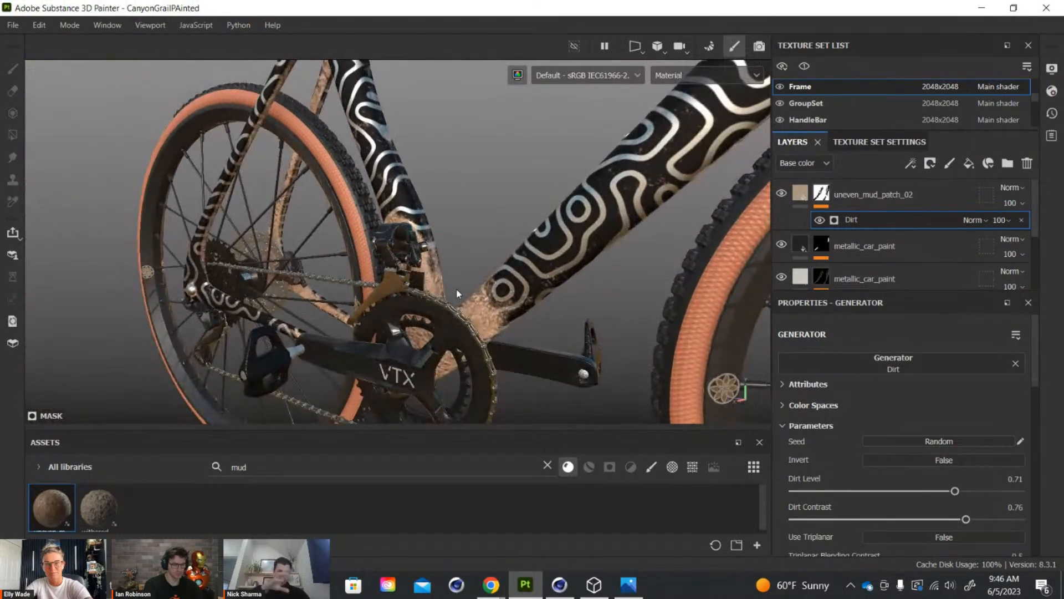
alt+drag(455, 270, 436, 302)
key(f)
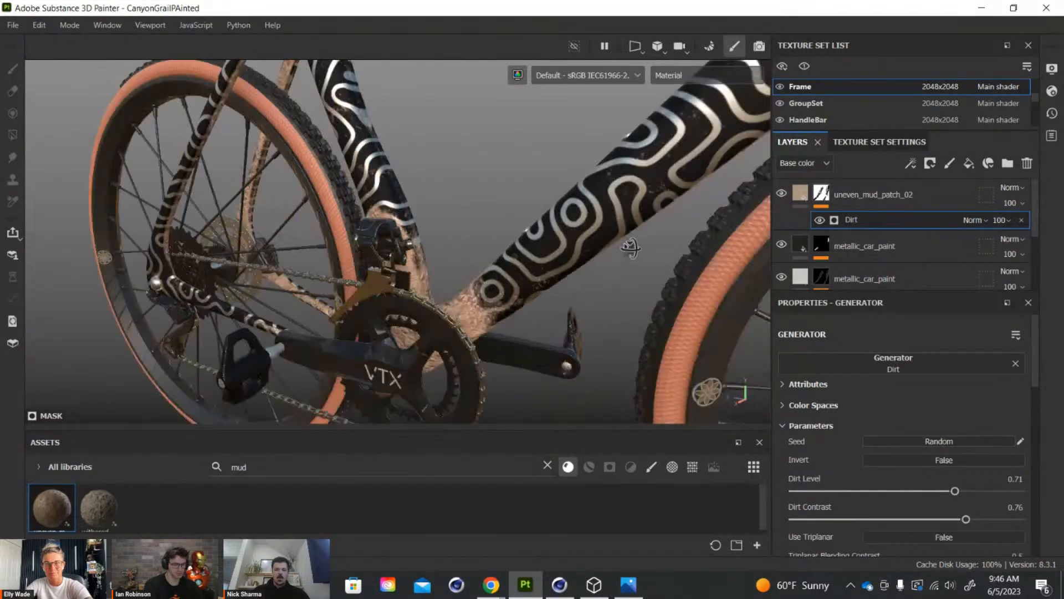
alt+middle_drag(580, 324, 507, 422)
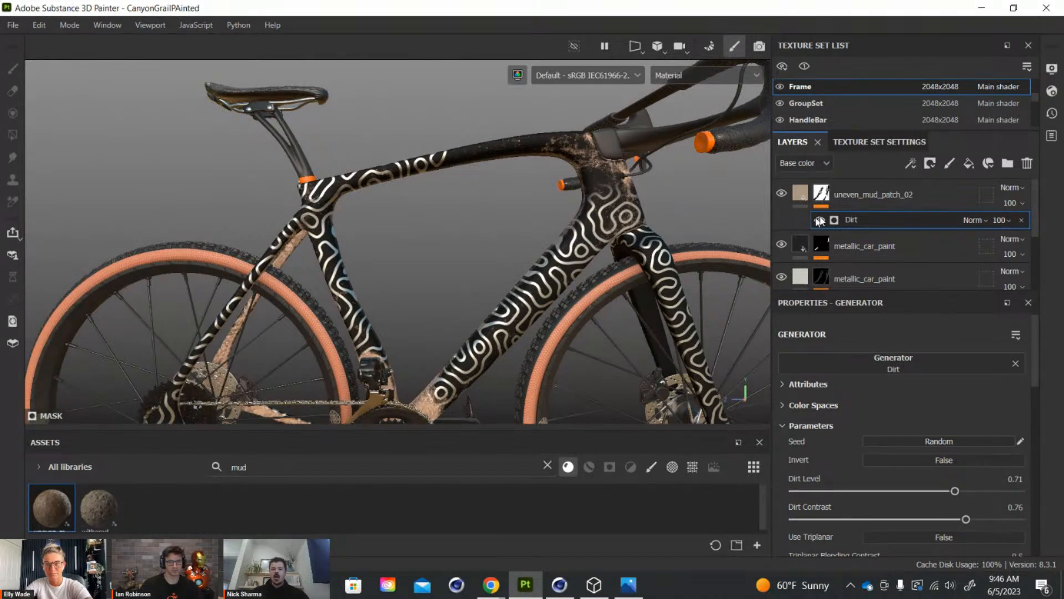
Replace the Dirt generator on the uneven_mud_patch_02 mask with the Ground Dirt smart mask.
click(1022, 220)
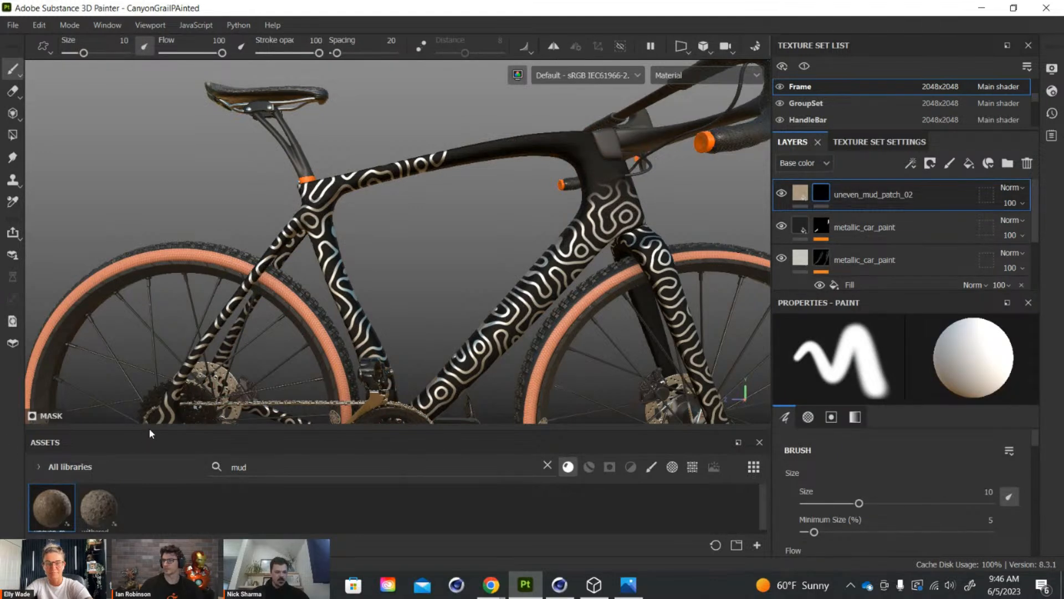
drag(148, 430, 168, 315)
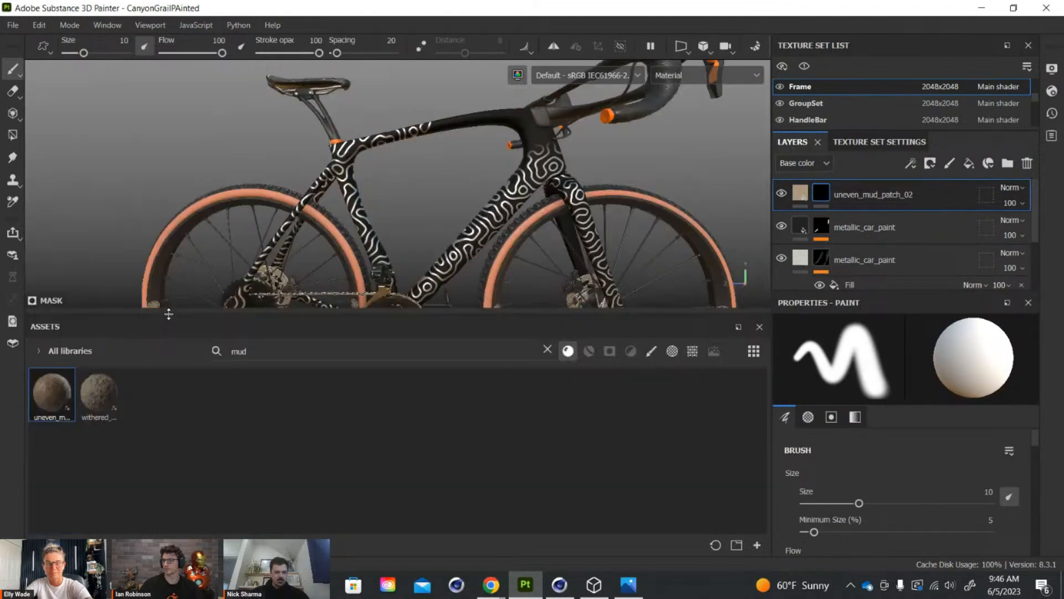
click(547, 348)
click(609, 352)
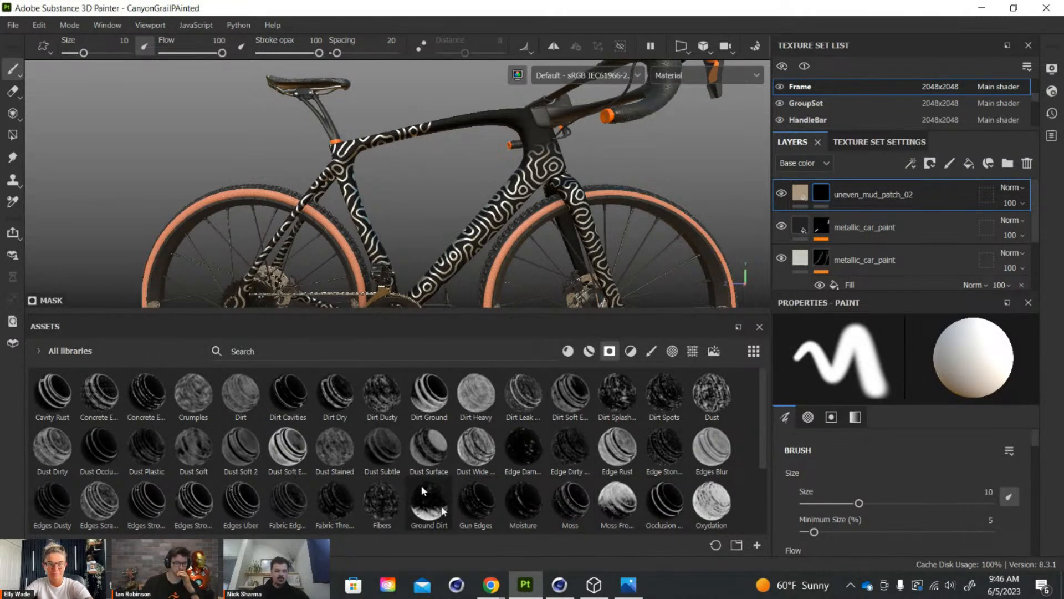
drag(421, 487, 821, 193)
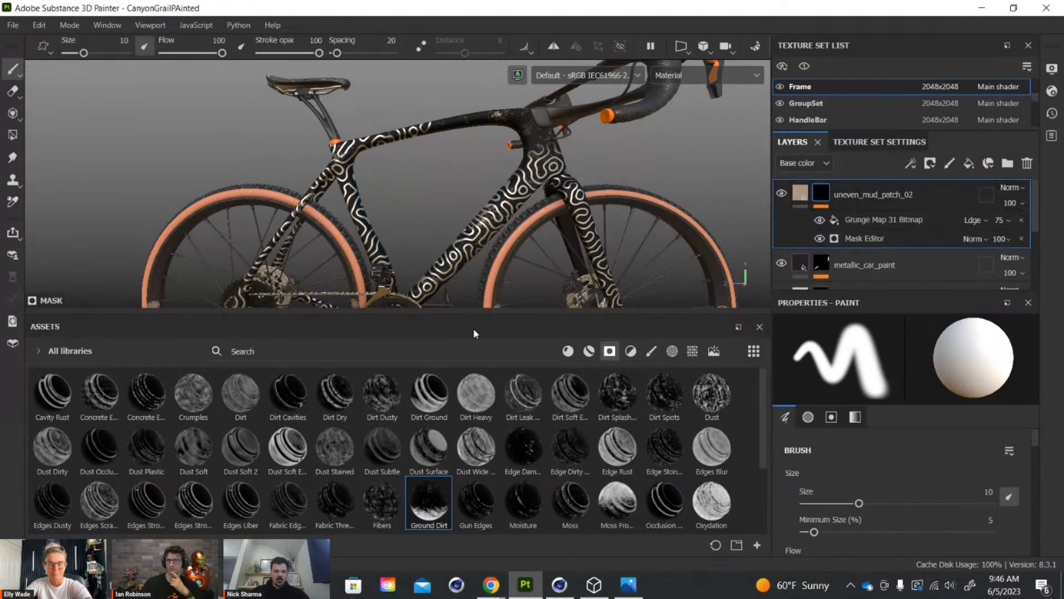
drag(482, 315, 481, 430)
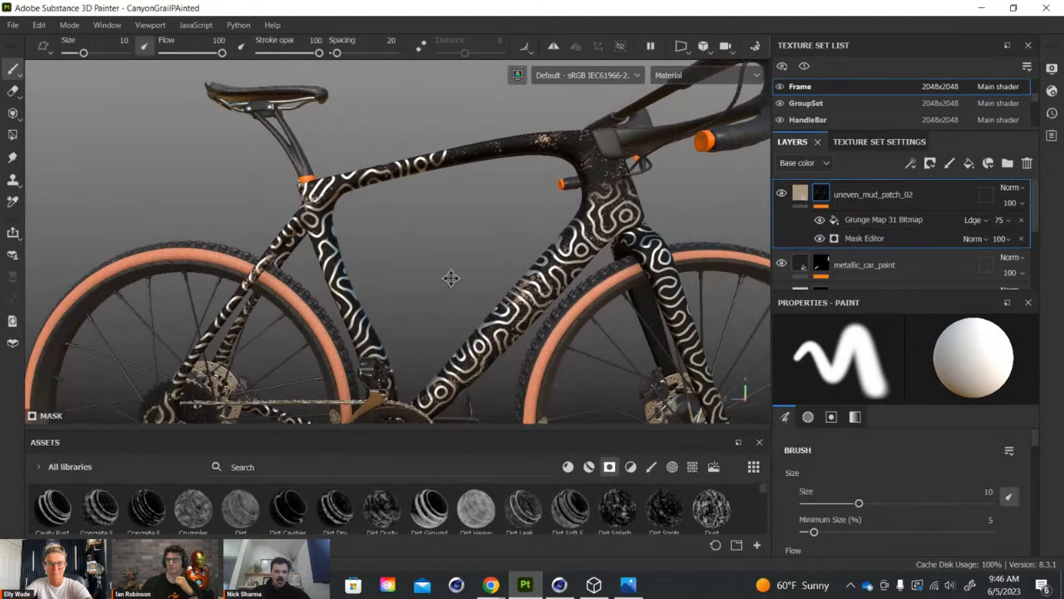
Set the Global Balance to 0.83 and Global Contrast to 0.44 in the mud mask's Mask Editor generator.
scroll(431, 293, up, 1)
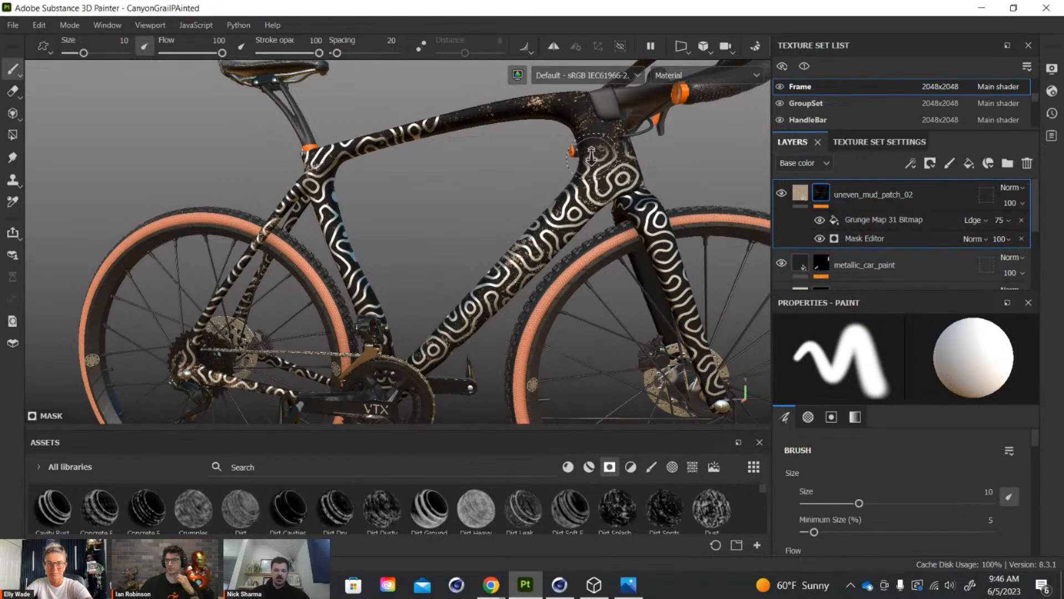
scroll(533, 227, up, 5)
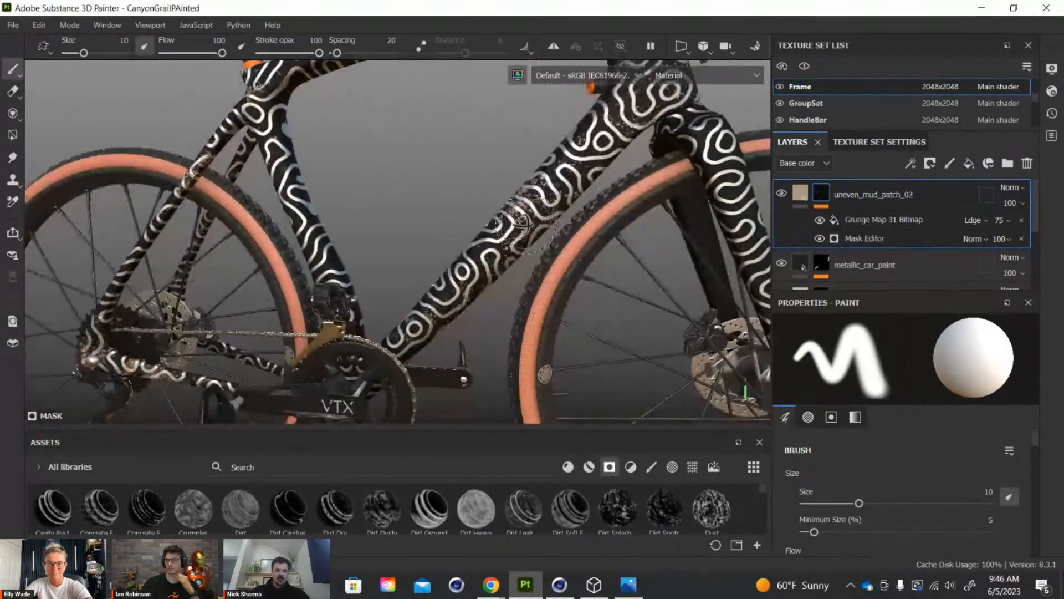
scroll(531, 228, down, 5)
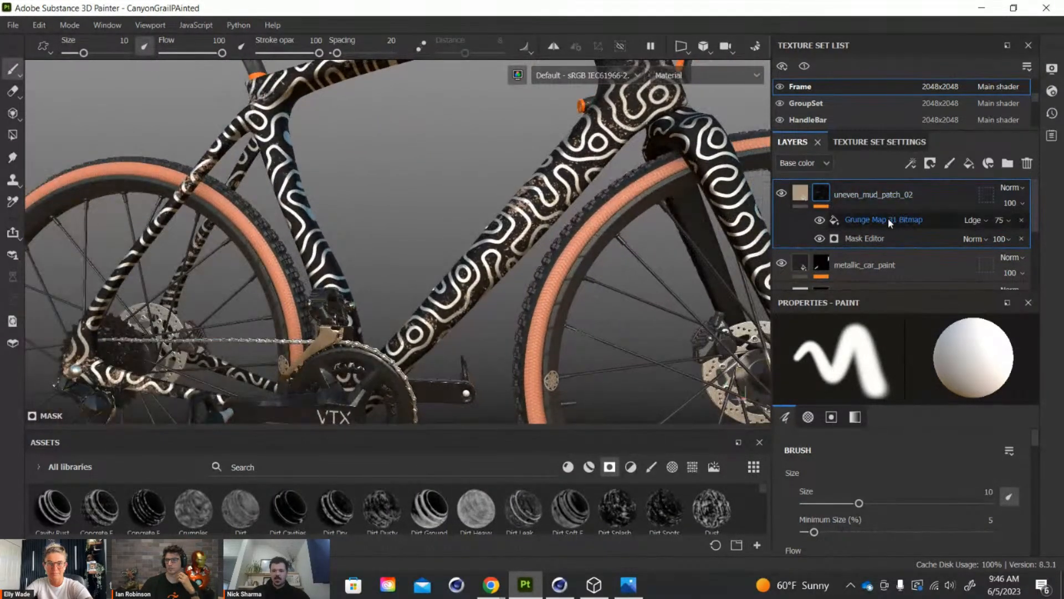
click(888, 219)
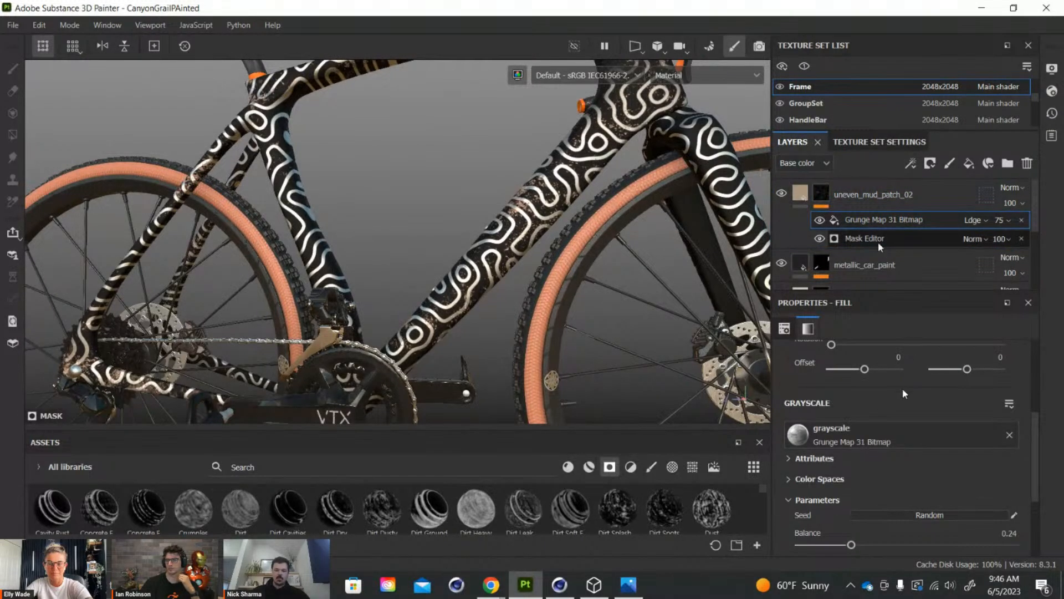
click(880, 239)
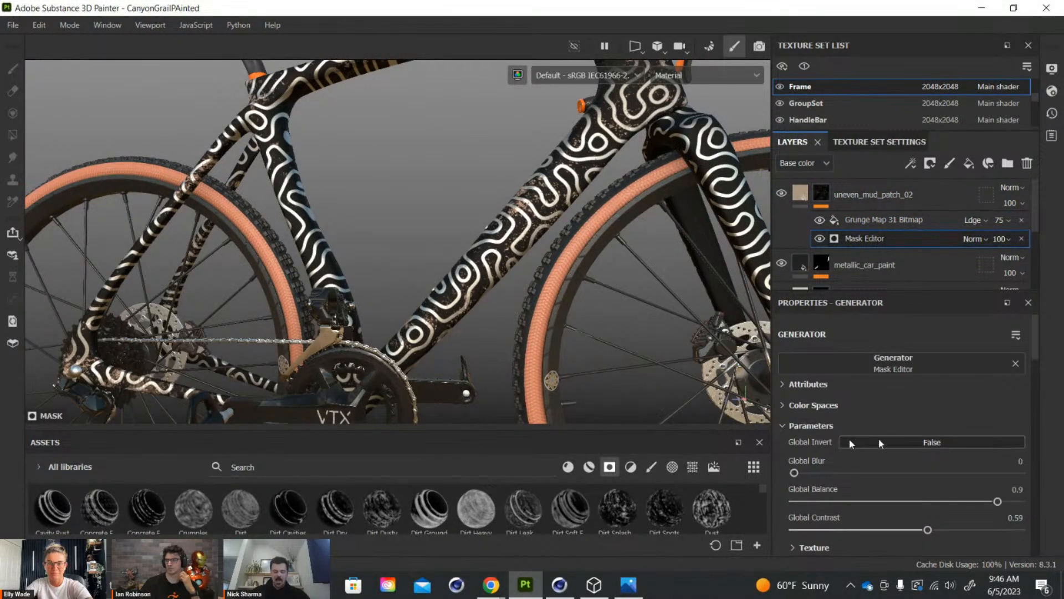
scroll(976, 459, down, 1)
drag(989, 459, 929, 459)
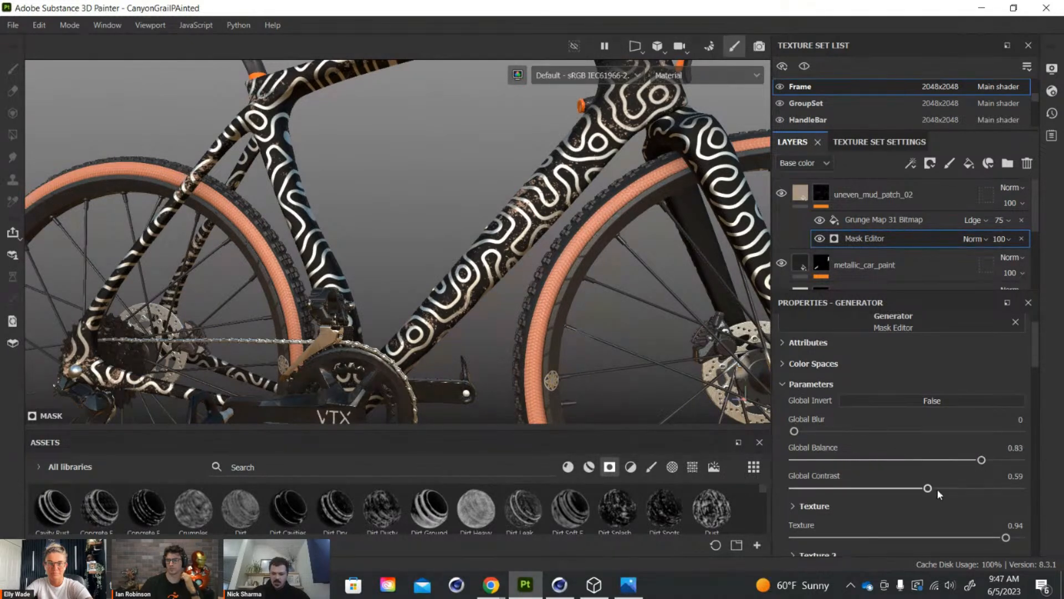
click(934, 403)
click(934, 404)
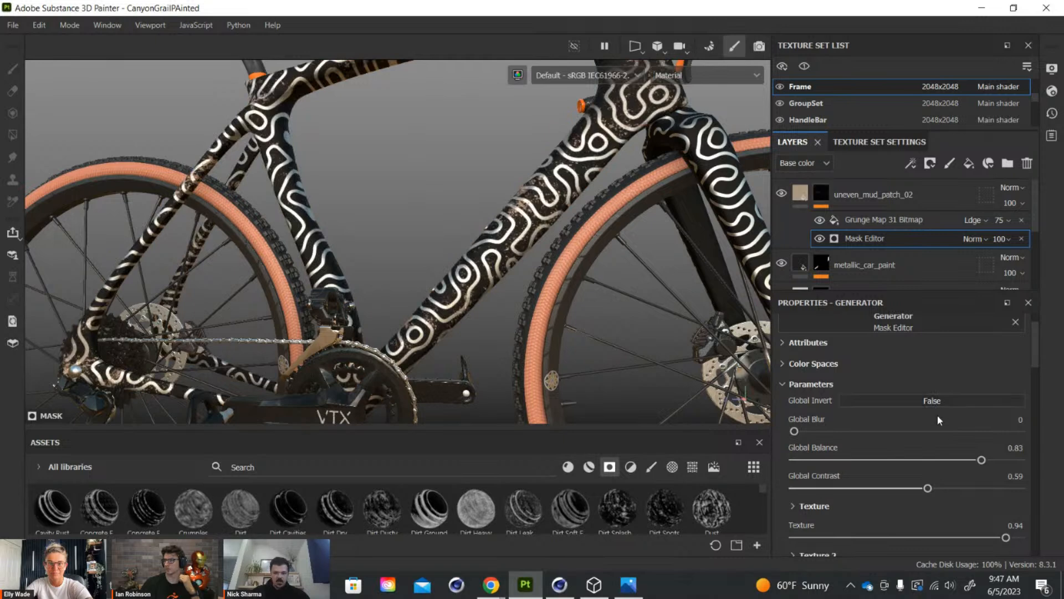
drag(927, 488, 893, 488)
alt+drag(401, 393, 375, 305)
alt+right_drag(375, 304, 435, 194)
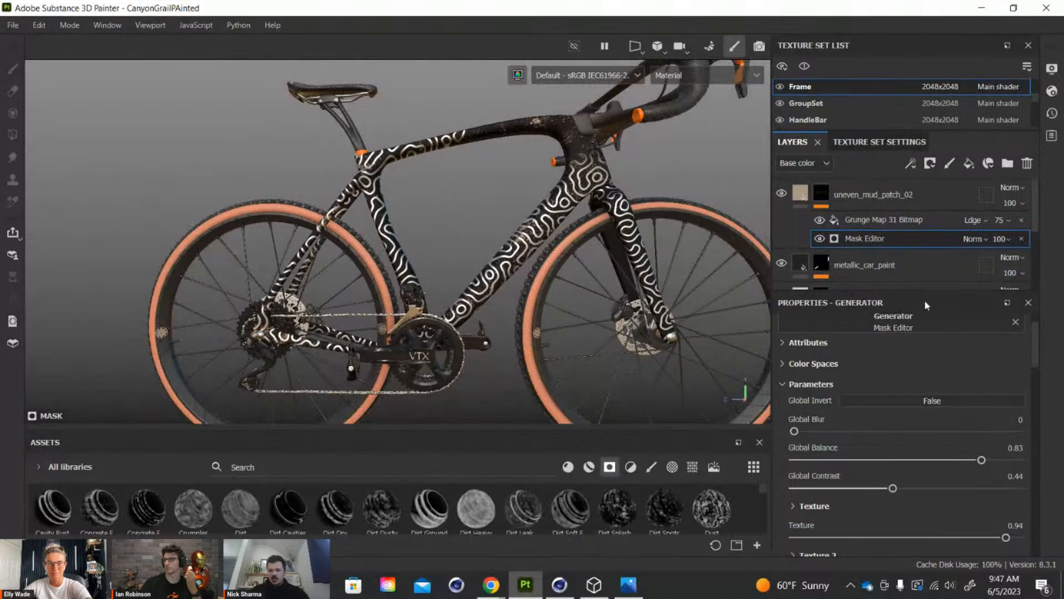
Remove the Grunge Map and Mask Editor effects from the mud layer's mask and delete the uneven_mud_patch_02 layer.
click(1021, 220)
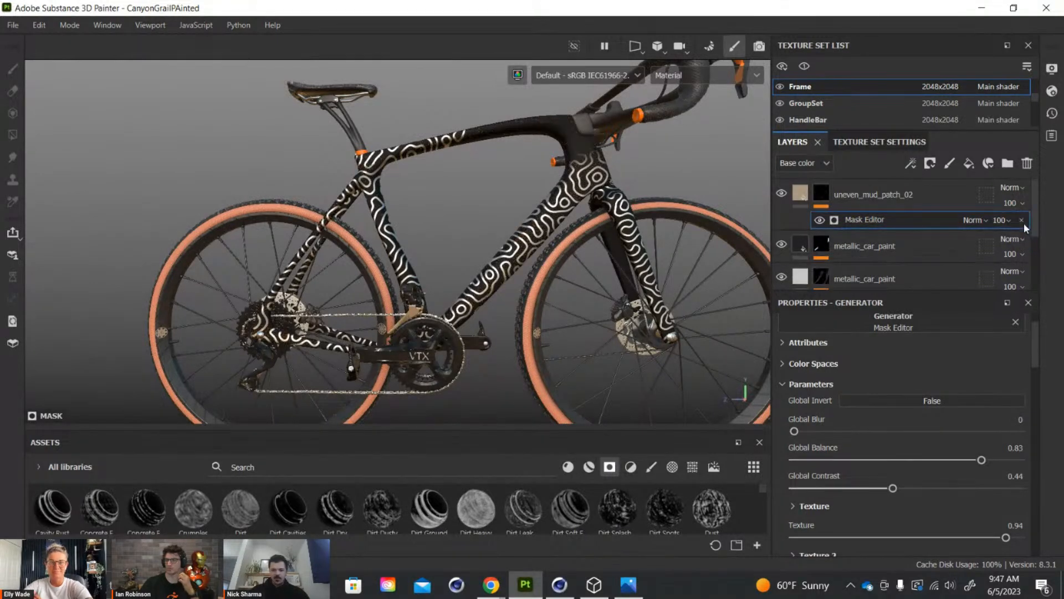
click(1022, 220)
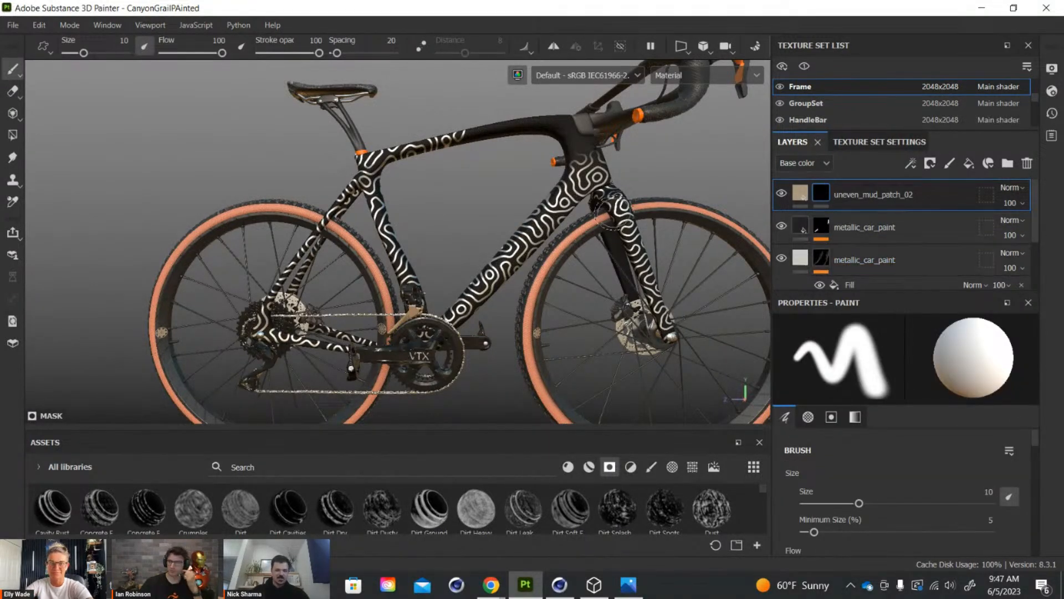
click(1027, 162)
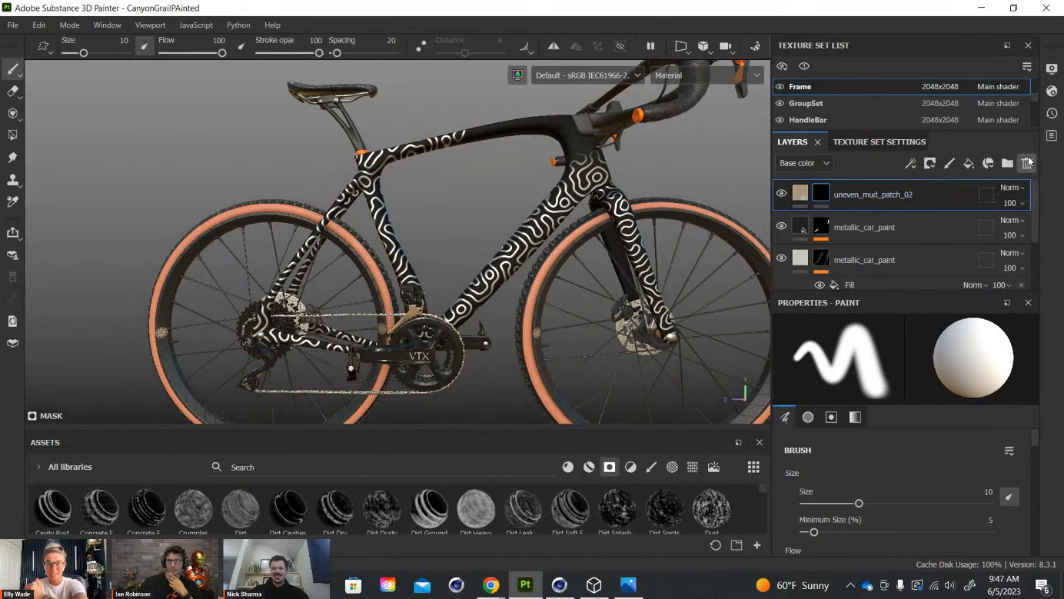
Examine the bike without the mud layer from side and front three-quarter angles.
alt+drag(447, 241, 408, 240)
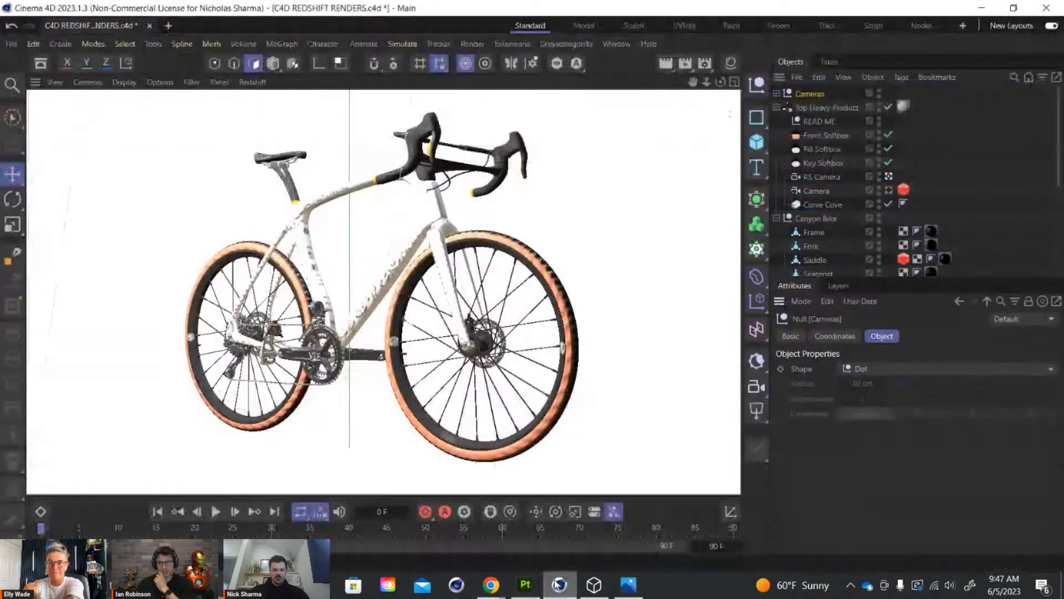
click(558, 586)
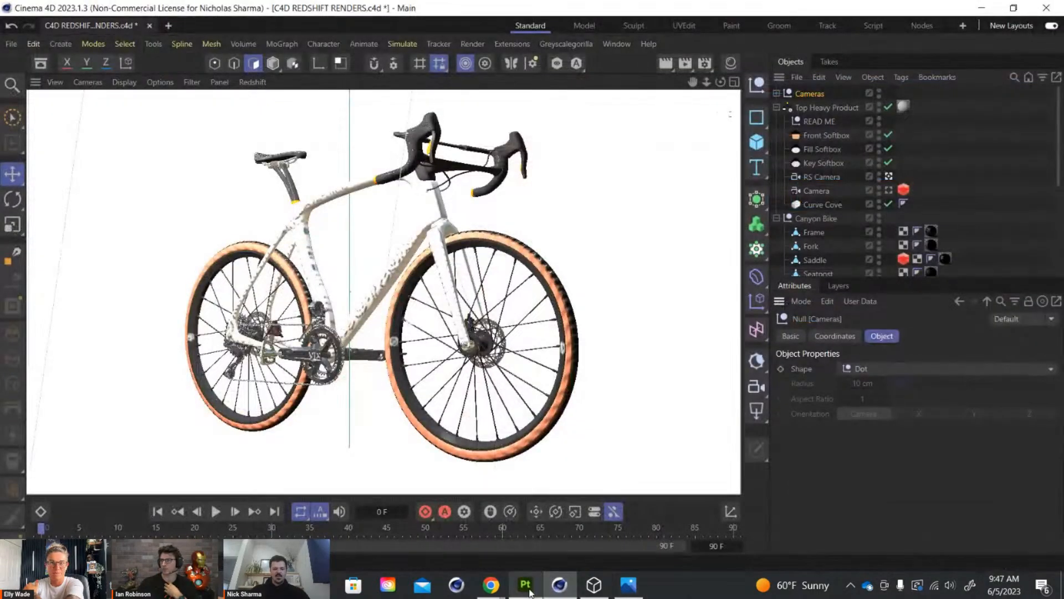
click(555, 589)
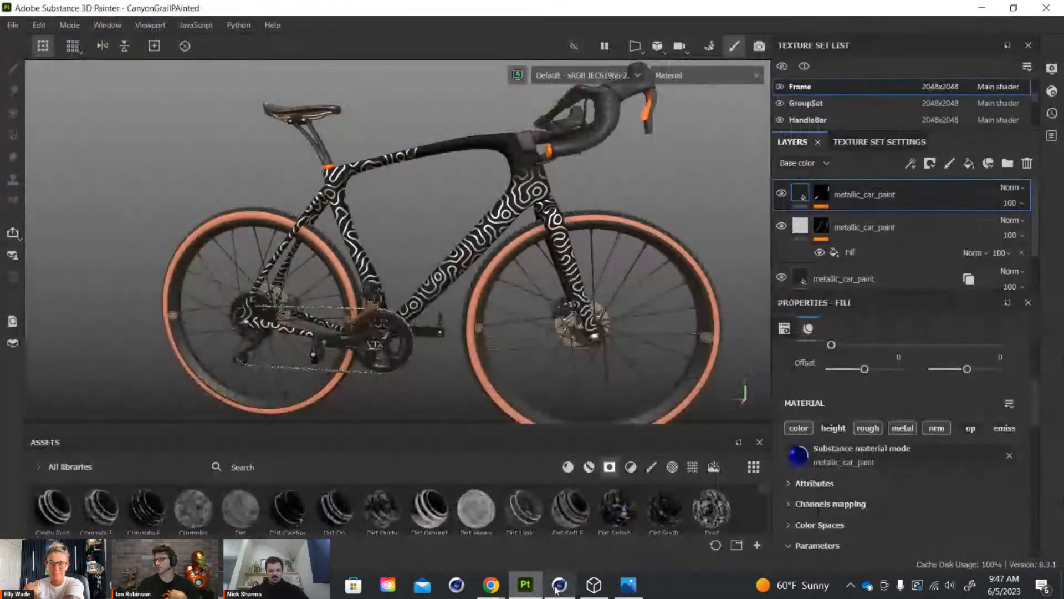
mouse_move(560, 589)
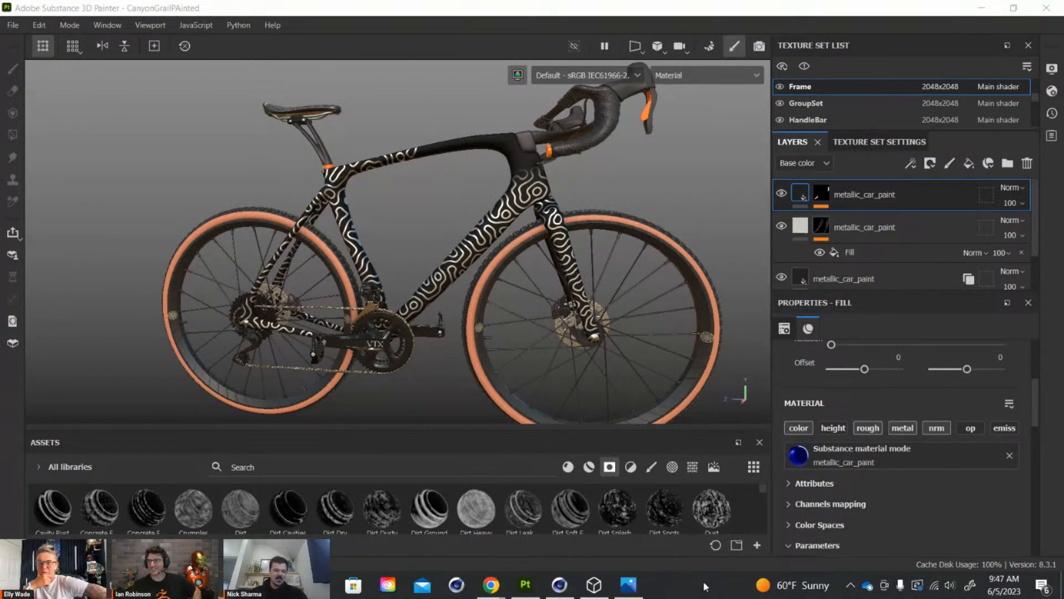
alt+drag(603, 334, 473, 255)
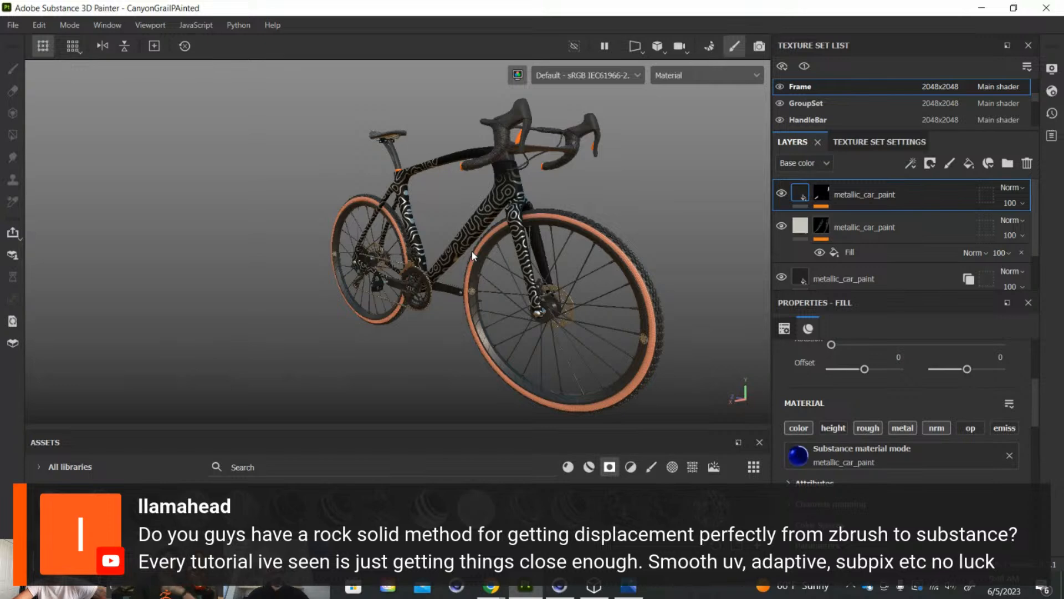
alt+drag(471, 251, 415, 256)
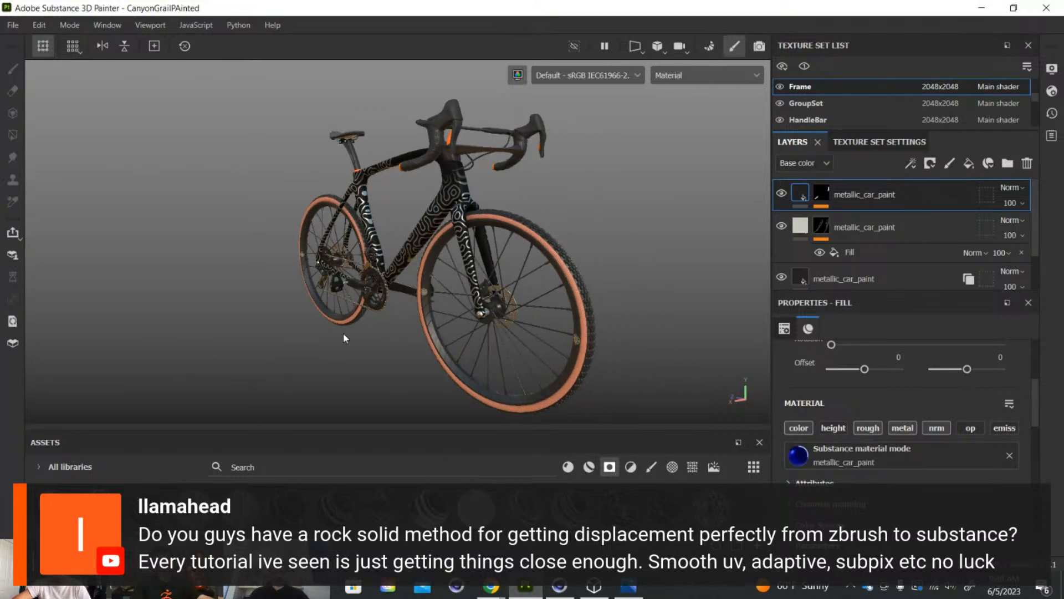
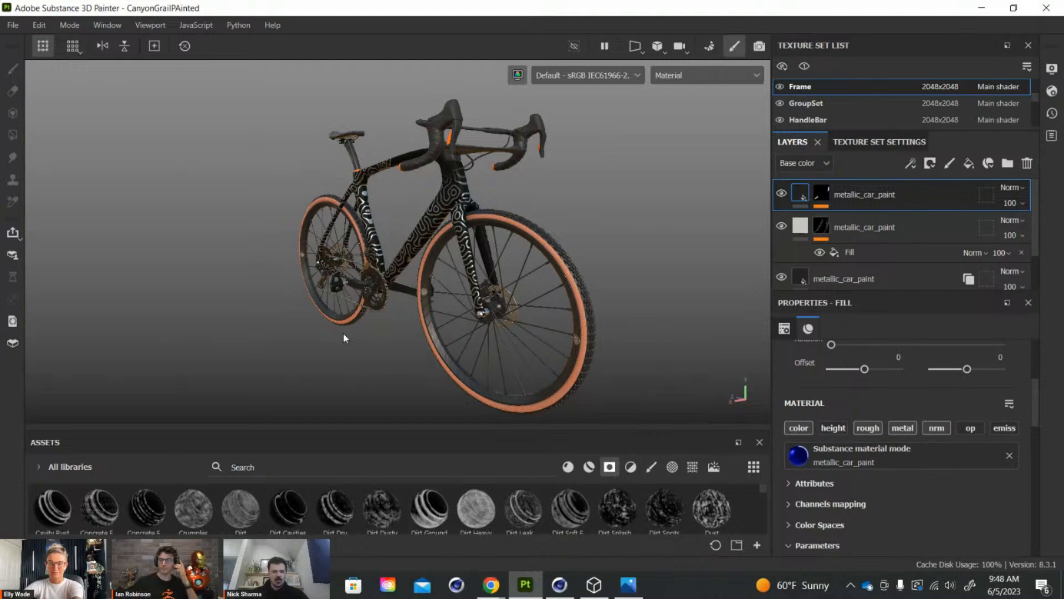
alt+drag(344, 333, 351, 337)
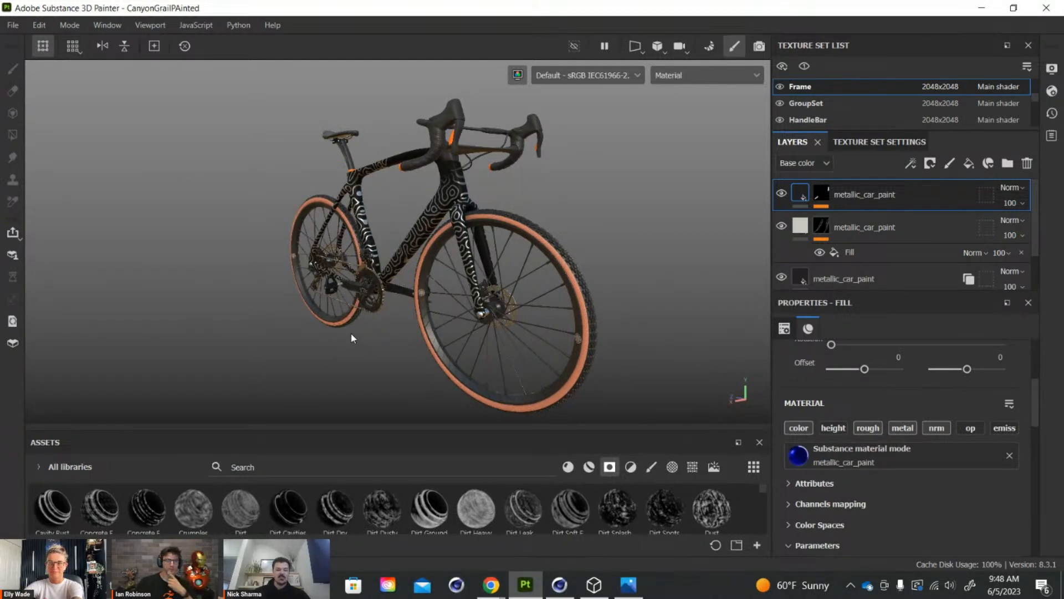
alt+drag(359, 325, 424, 305)
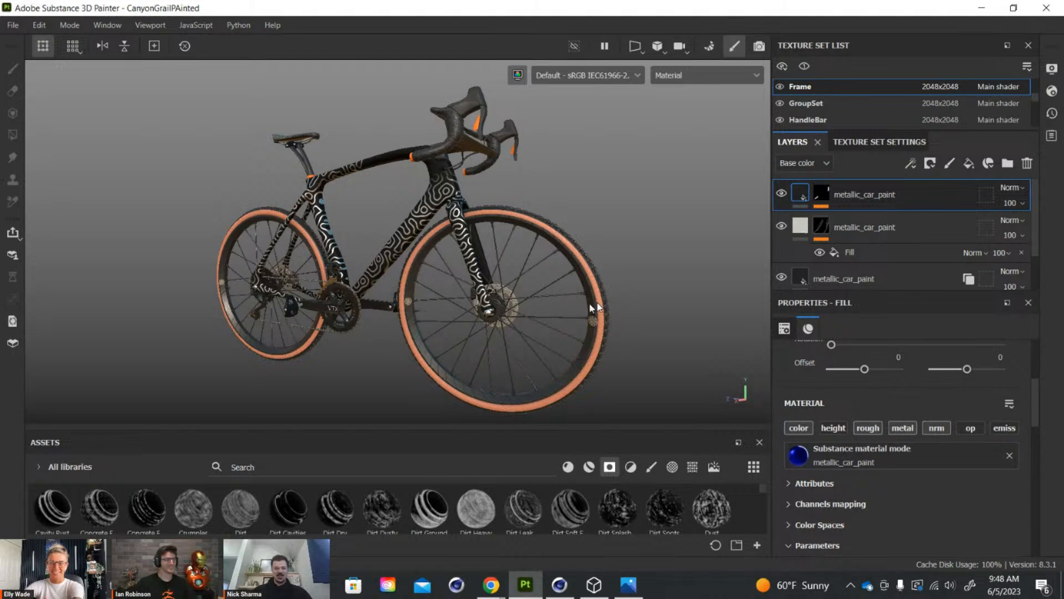
alt+drag(590, 303, 602, 300)
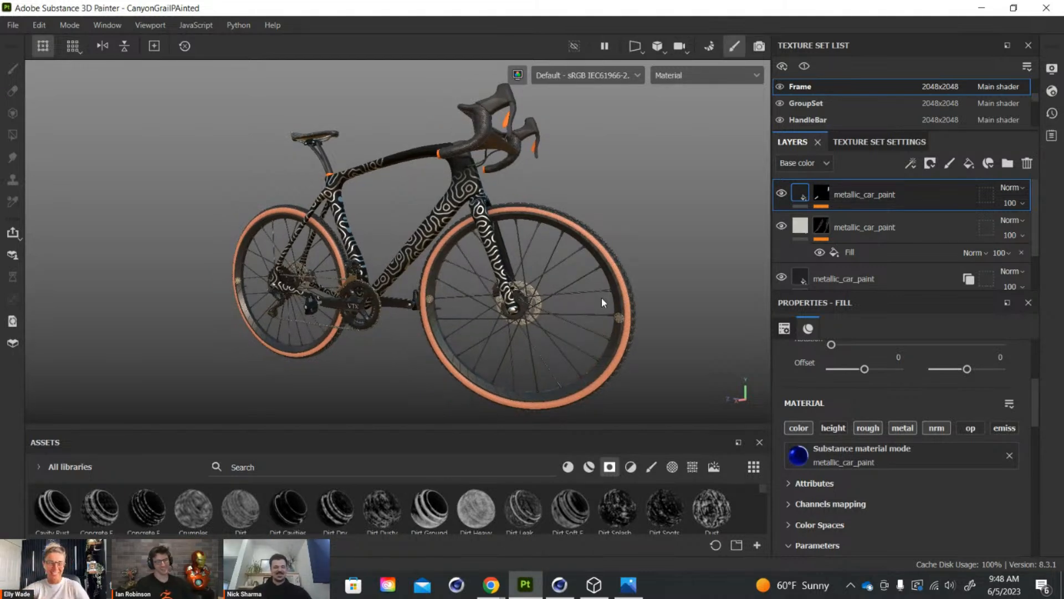
Switch to Cinema 4D, hide the Top Heavy Product light kit, and collapse the light kit and Canyon Bike hierarchies.
mouse_move(586, 584)
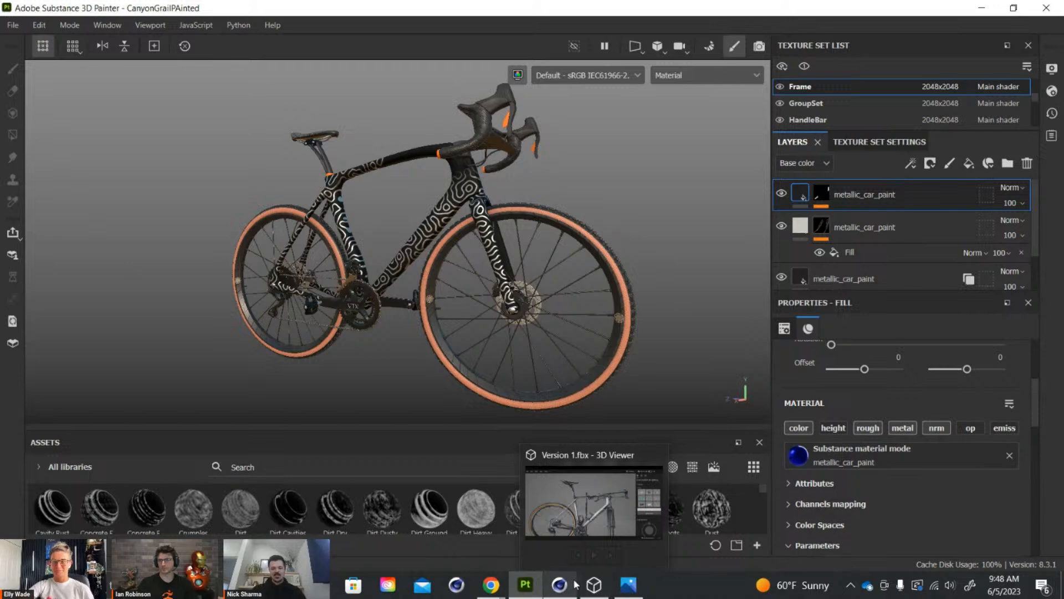
click(571, 584)
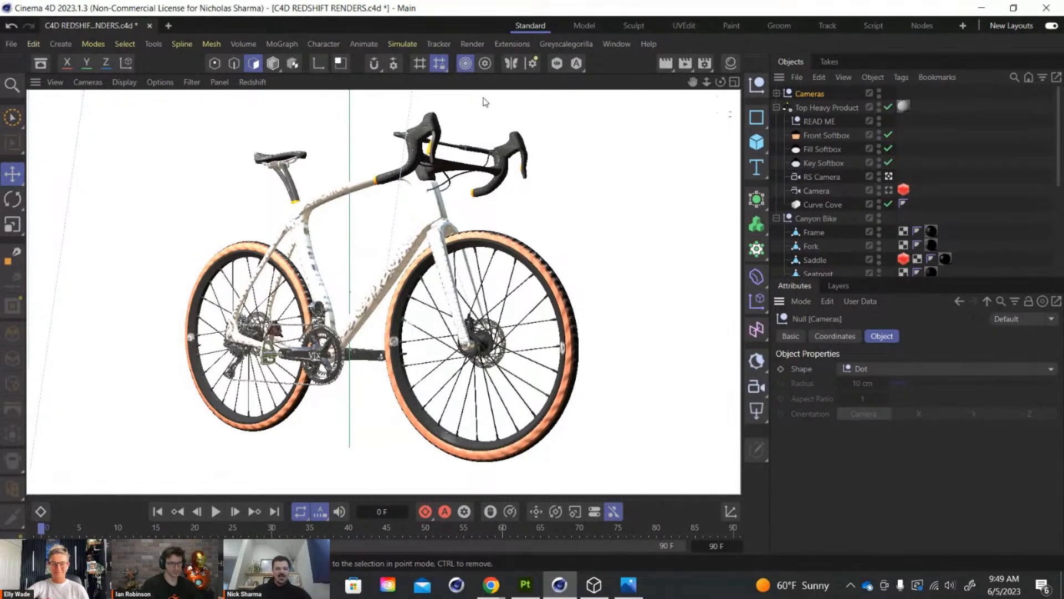
click(880, 105)
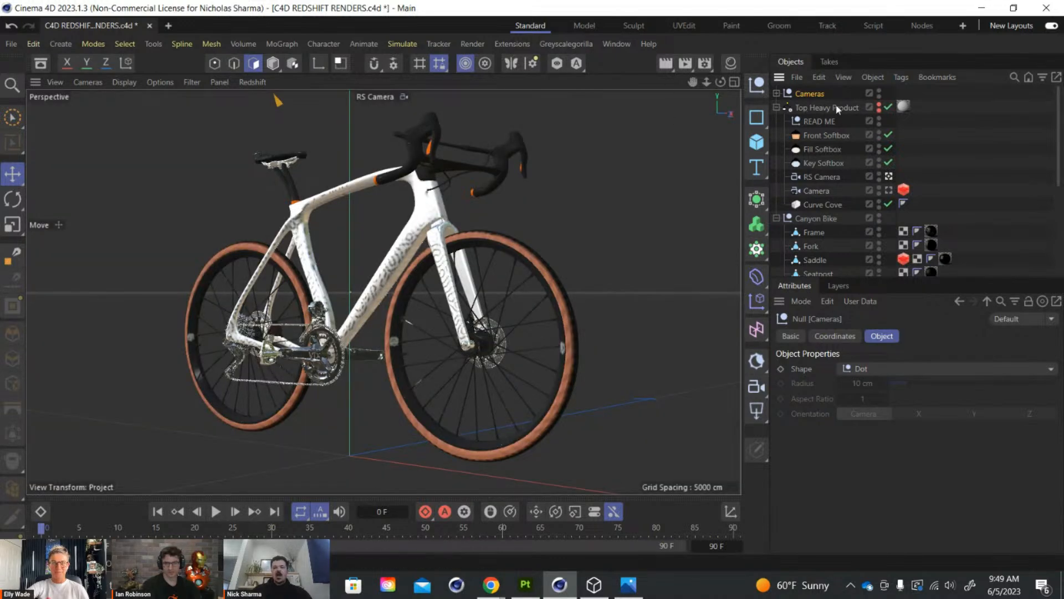
click(778, 108)
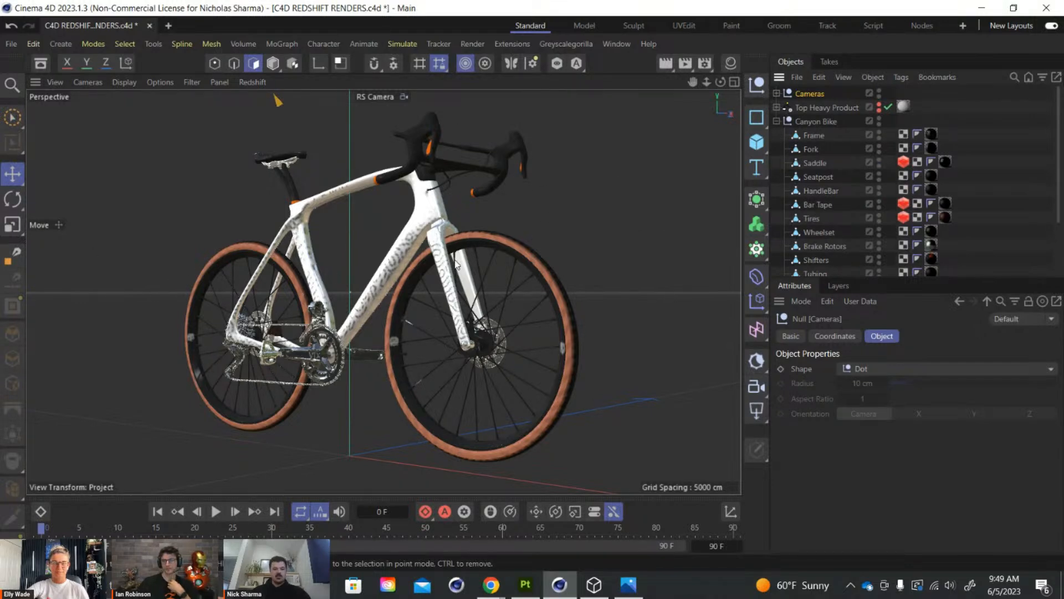
click(777, 121)
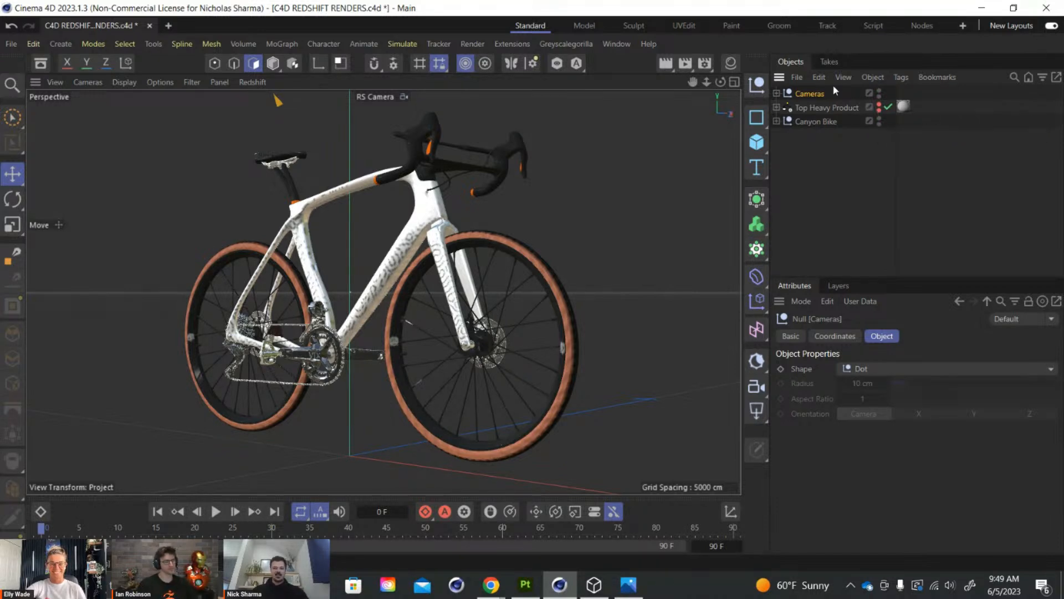
Make the Top Heavy Product light kit visible again, select it, and display the scene's material library.
click(878, 107)
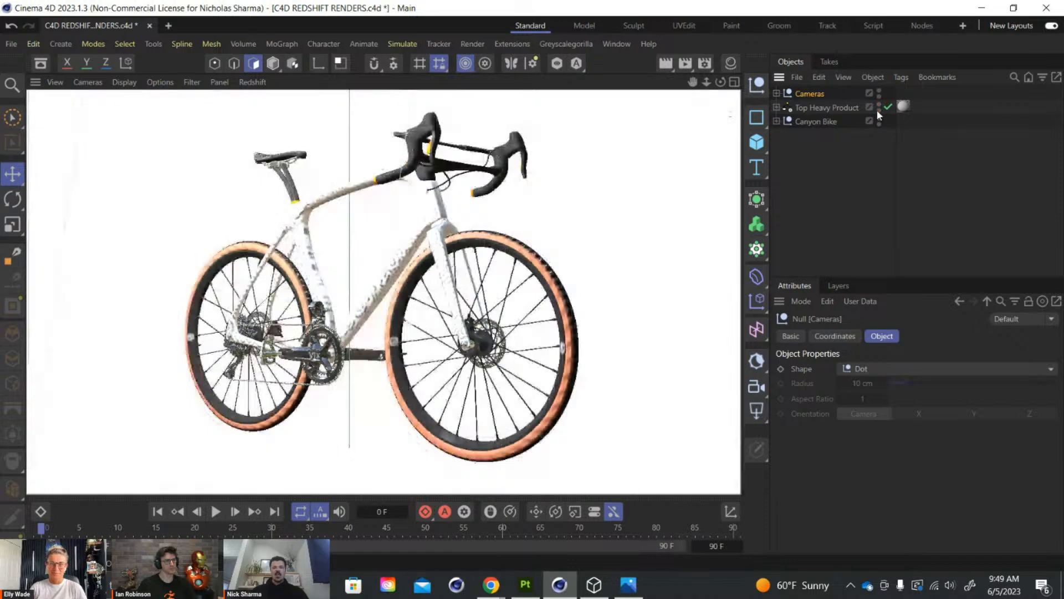
click(828, 108)
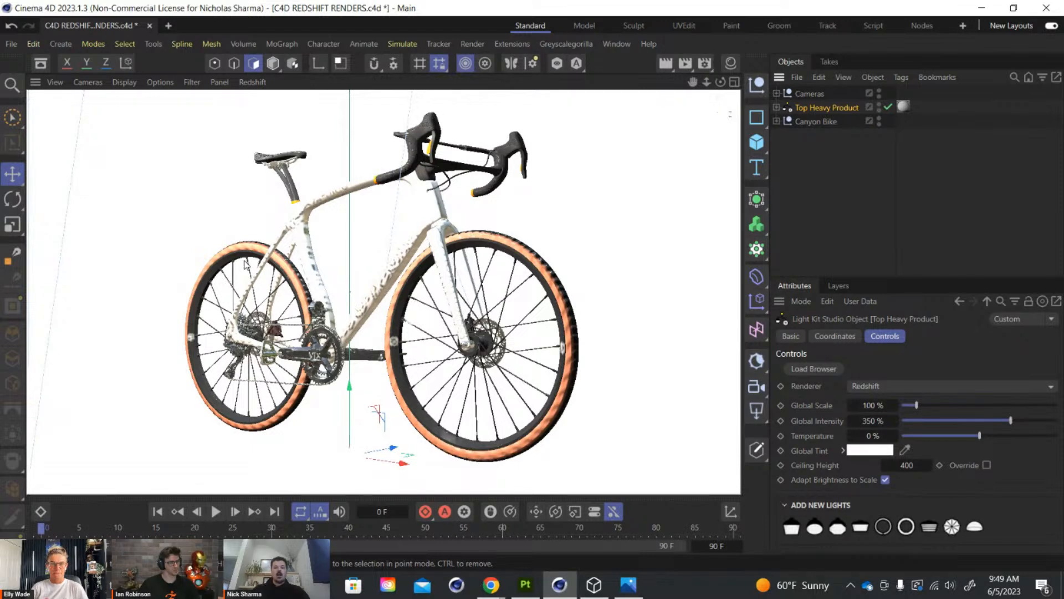
click(730, 64)
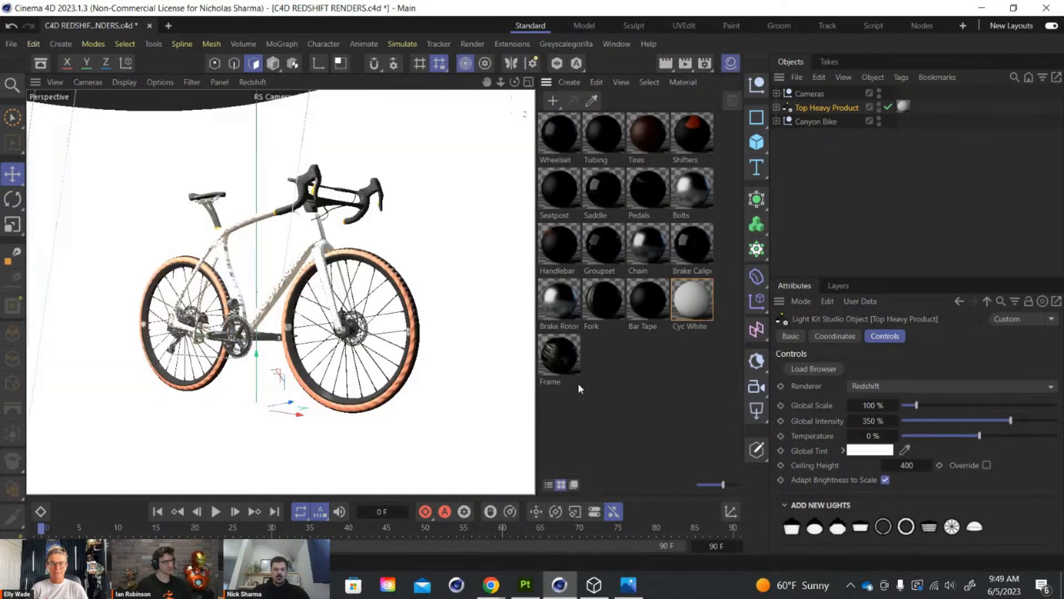
click(676, 380)
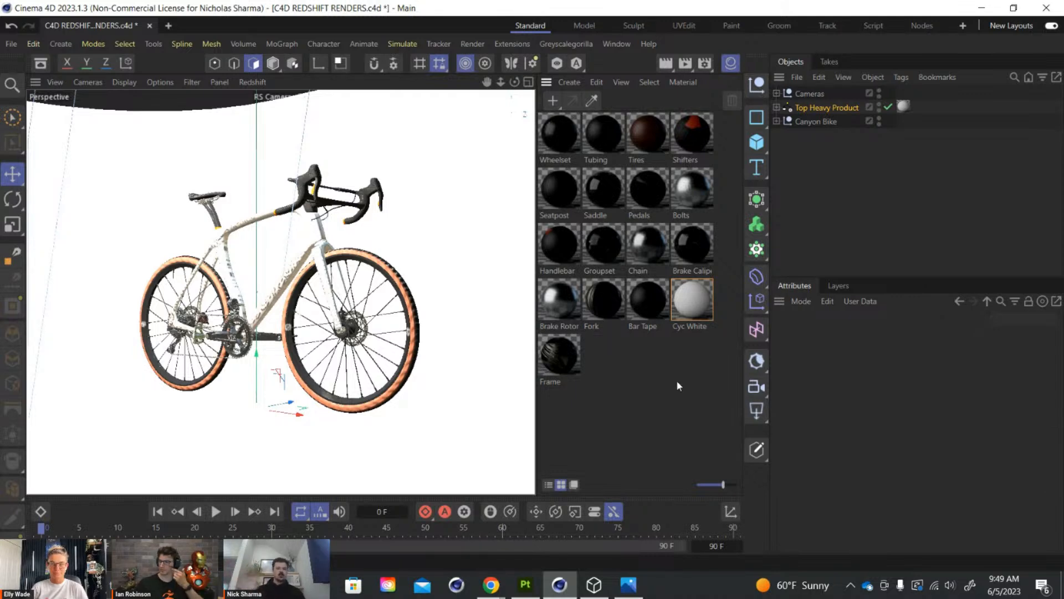
Bring up the Substance Asset Manager of the Substance Engine extension to view it, and close it.
click(518, 45)
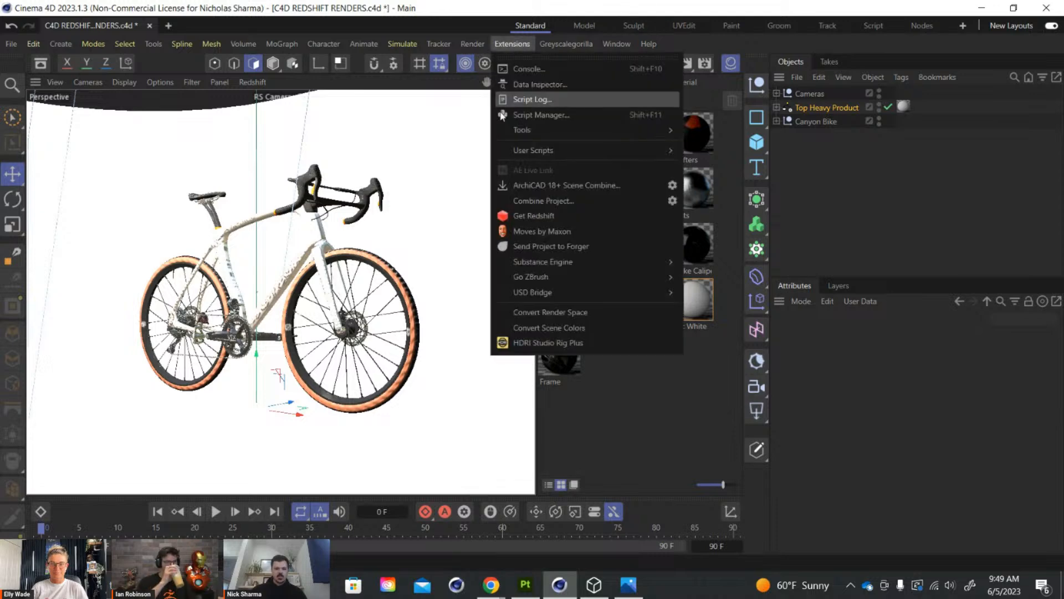
mouse_move(581, 264)
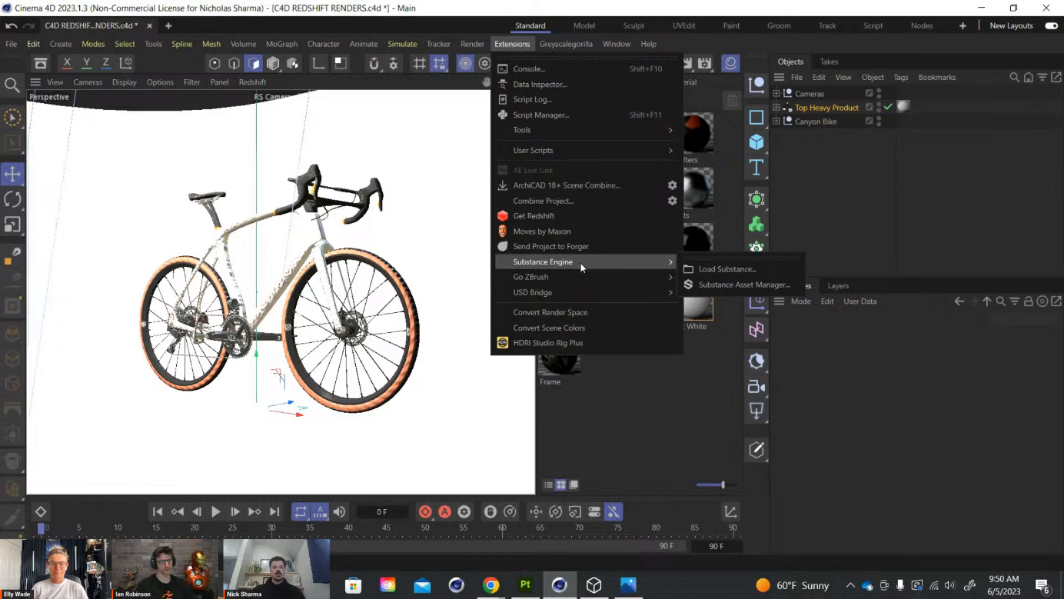
click(727, 284)
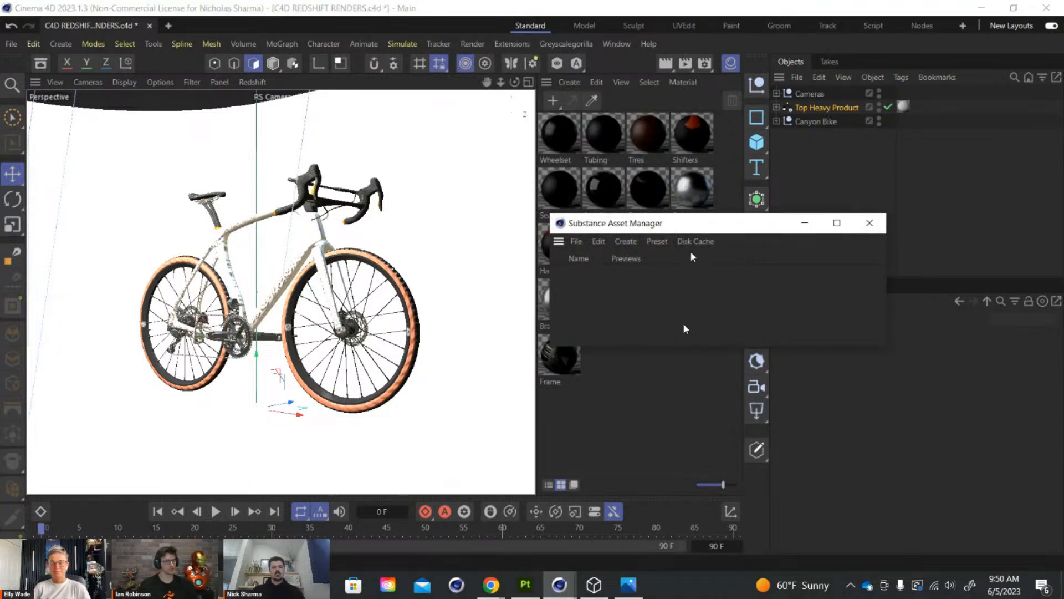
click(869, 223)
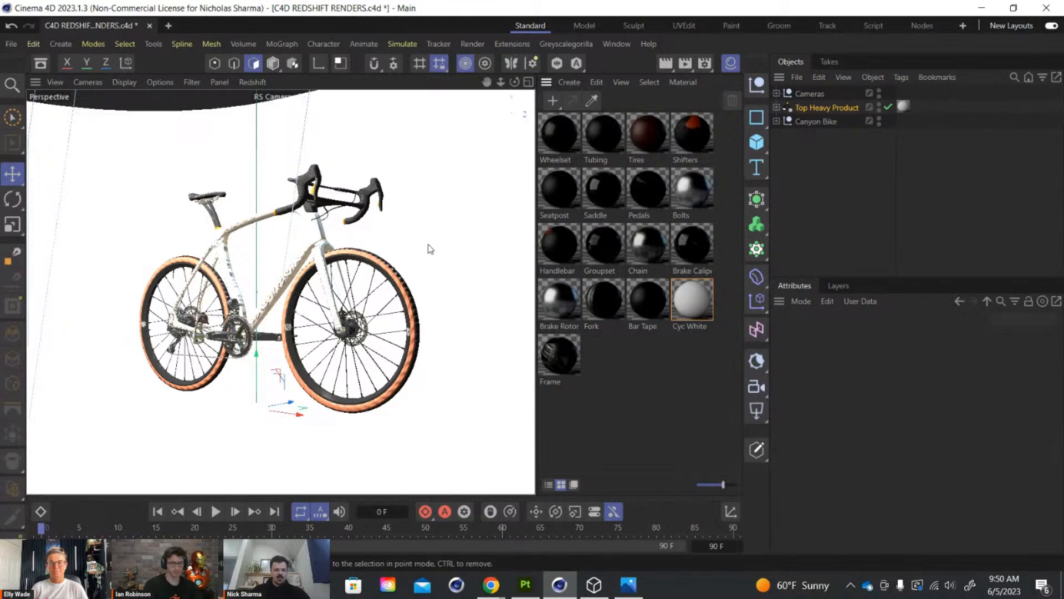
Render the bike scene in an enlarged Redshift IPR window, stop the render and minimise the window.
key(shift+c)
click(411, 259)
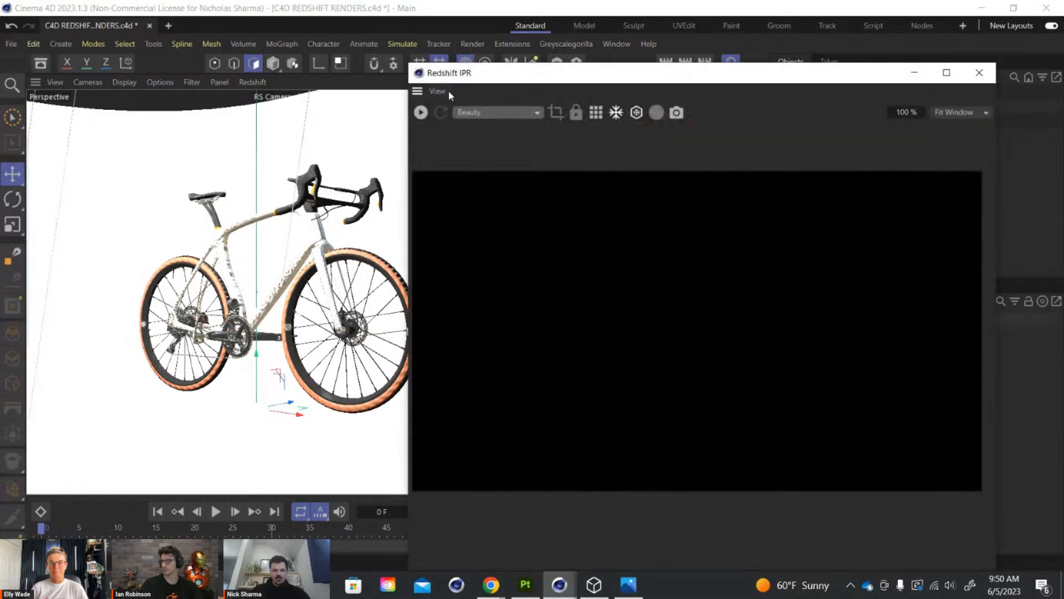
drag(409, 64, 81, 16)
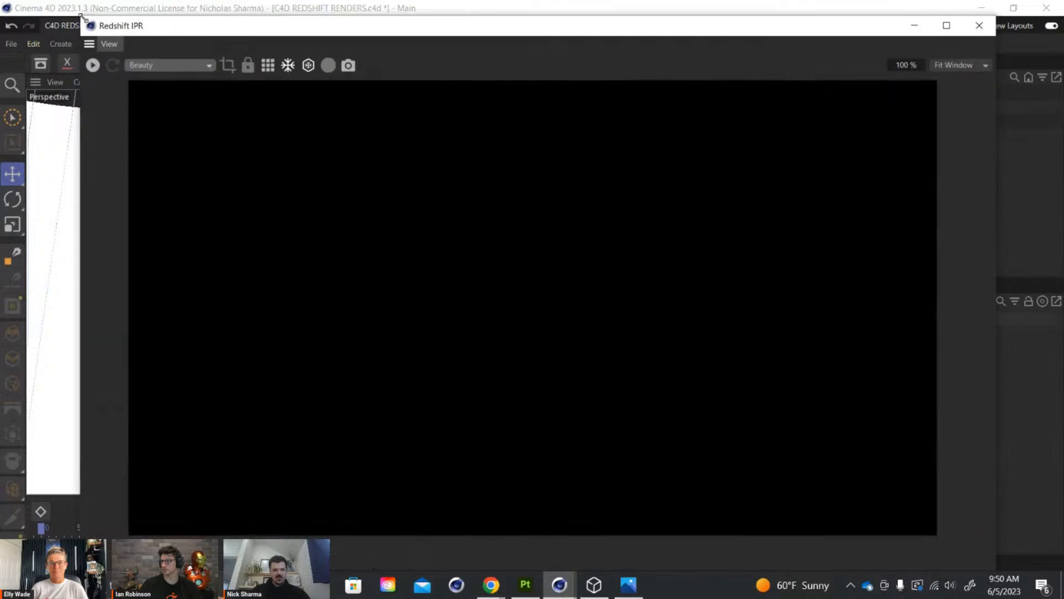
click(93, 65)
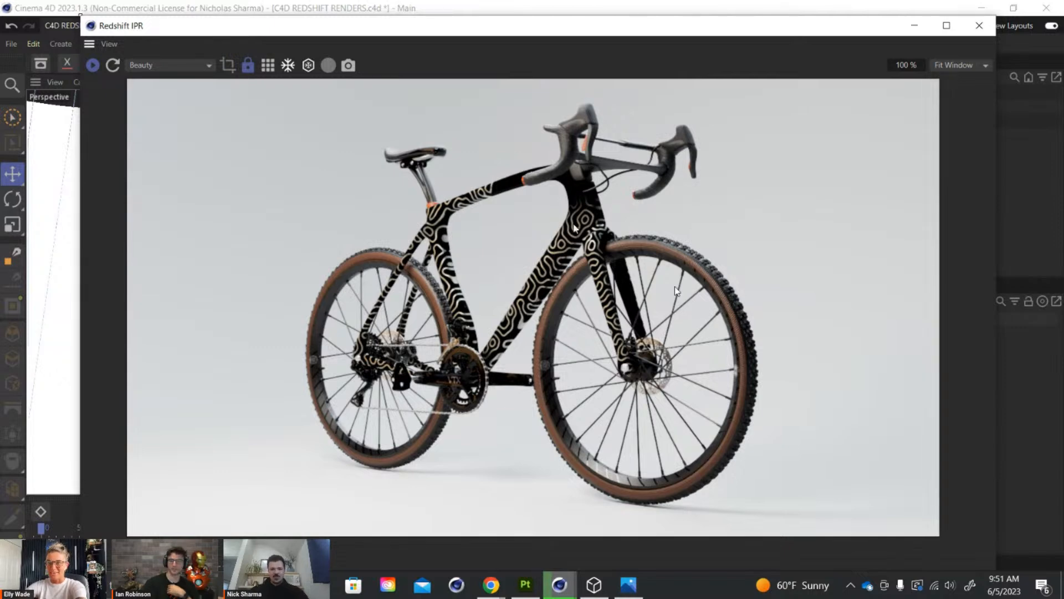
click(92, 65)
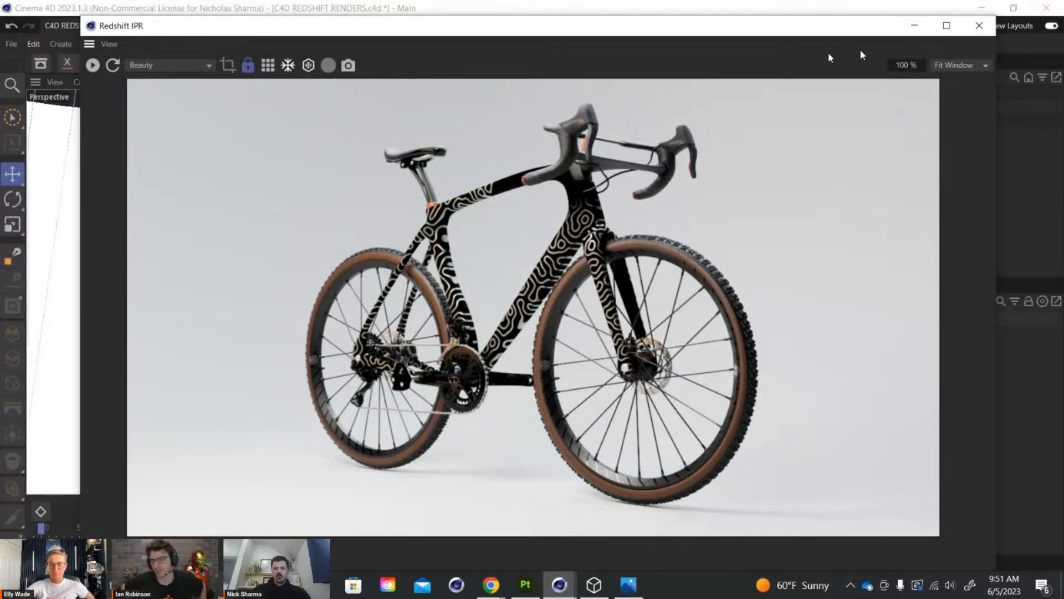
click(915, 26)
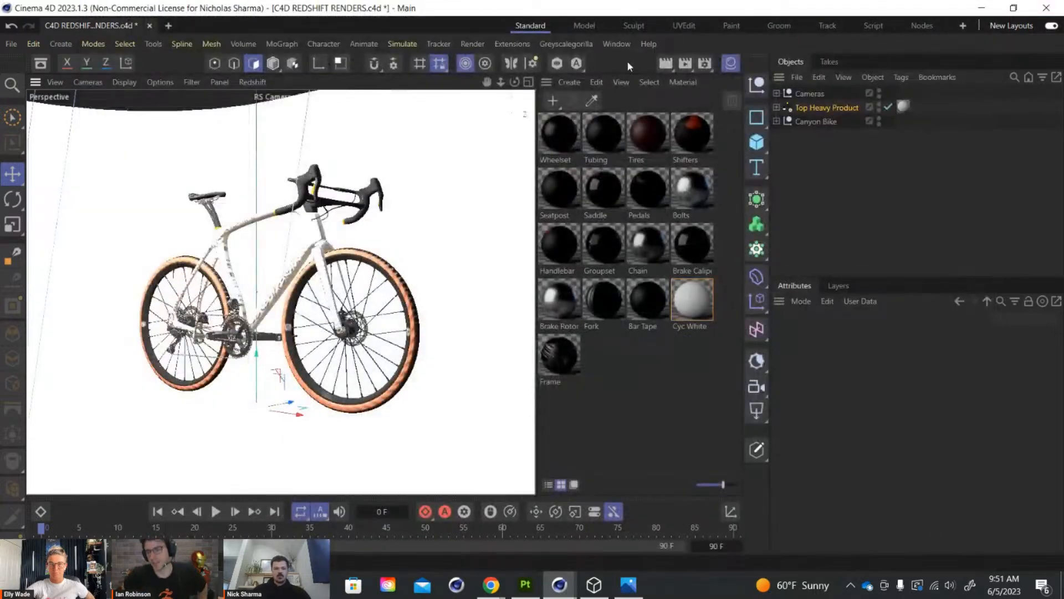
Open the Greyscalegorilla HUB and look through its list of plugins.
click(582, 45)
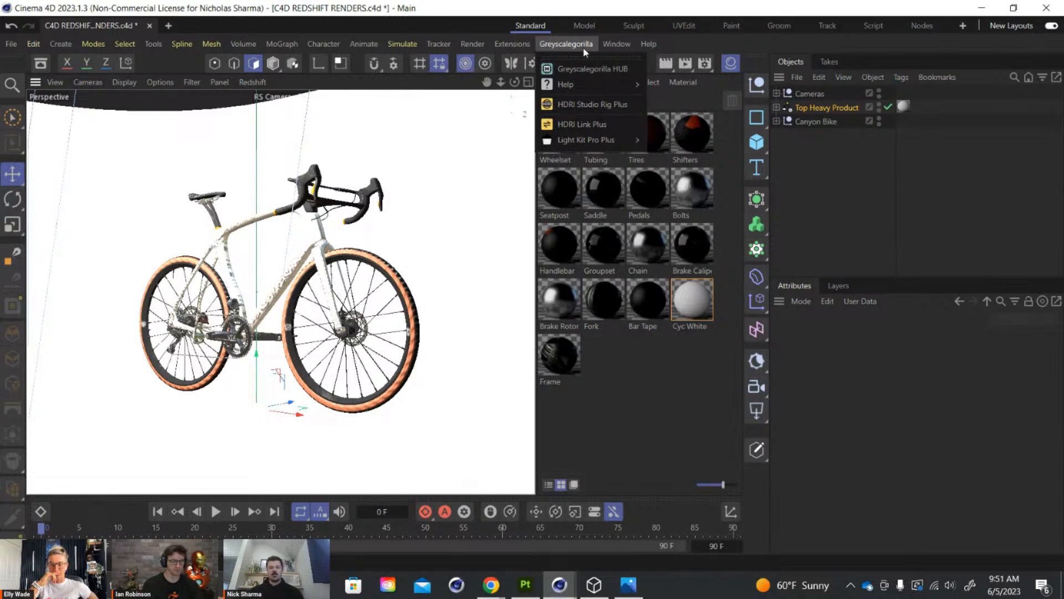
mouse_move(587, 84)
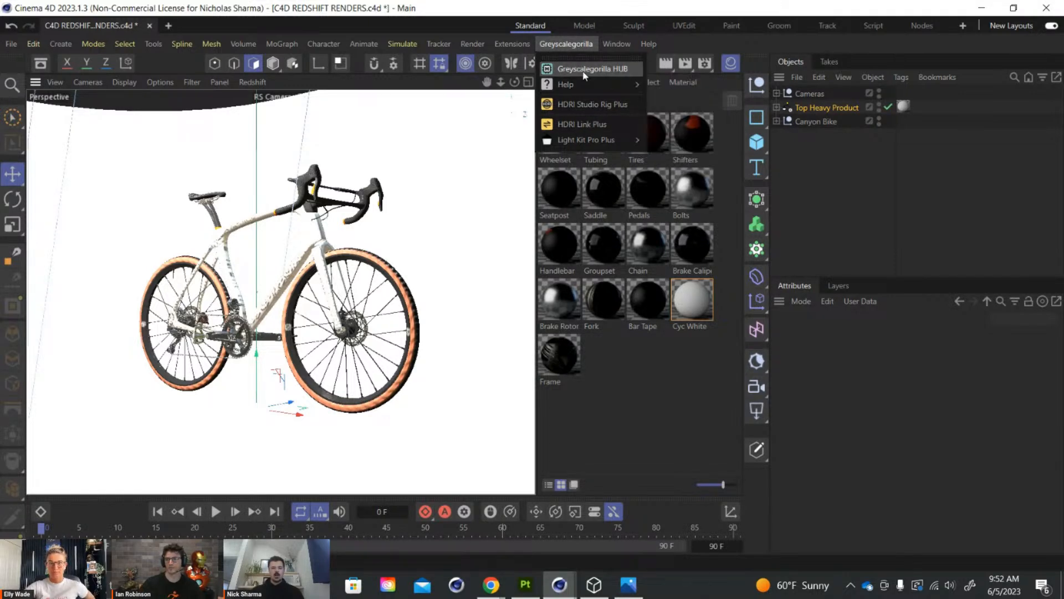
click(584, 70)
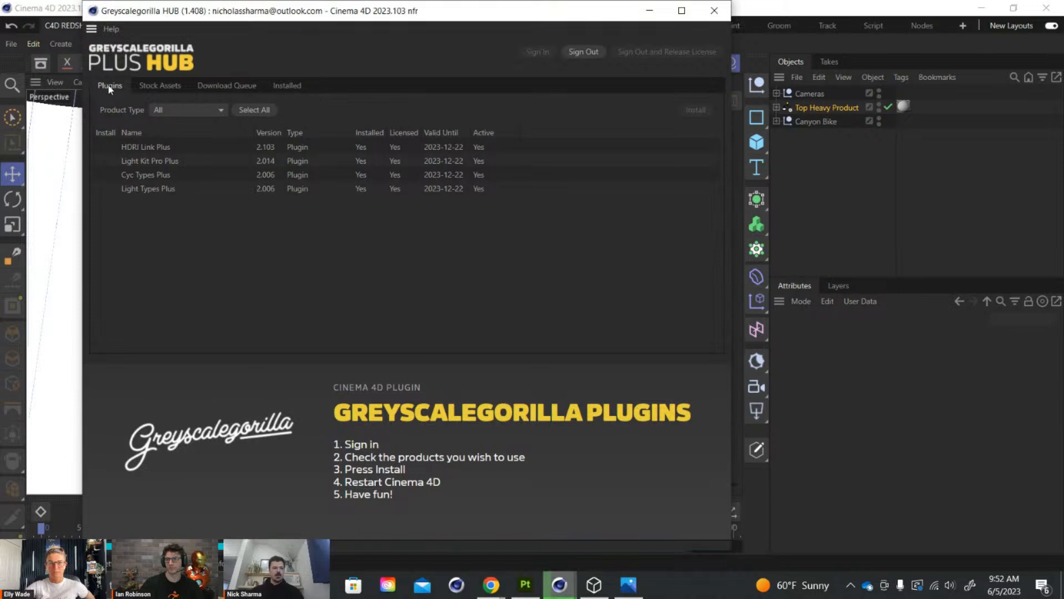
scroll(228, 169, down, 2)
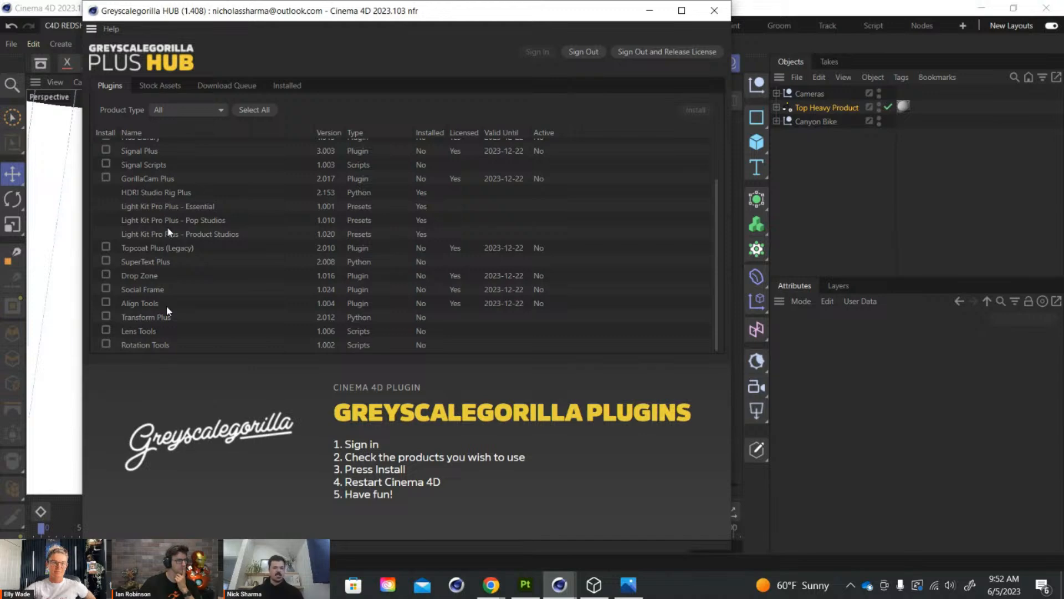
Return to the start of the plugin list in the Greyscalegorilla HUB and close the HUB window.
scroll(171, 242, up, 2)
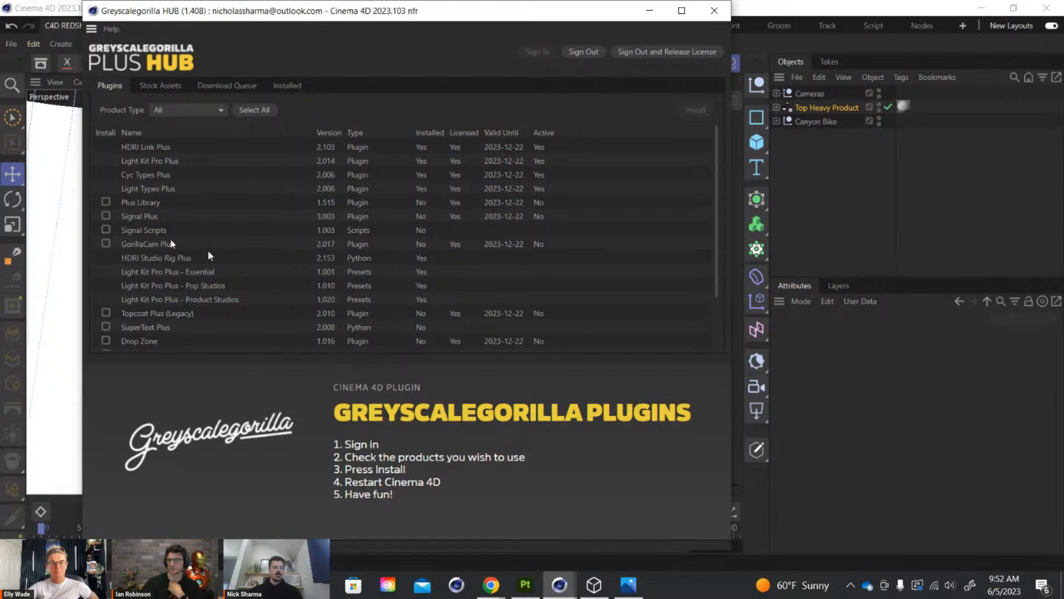
click(714, 10)
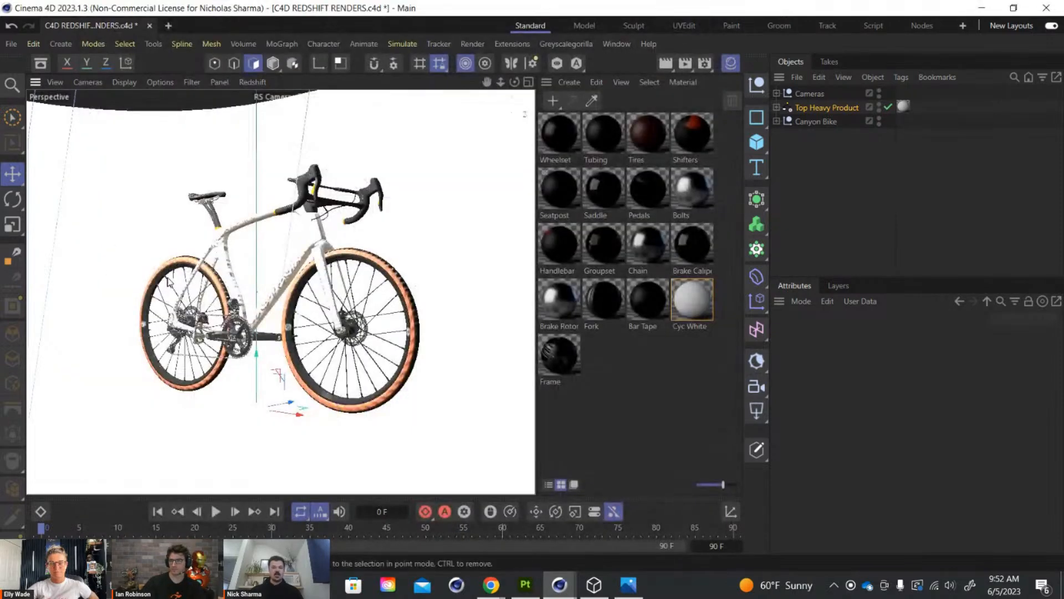
Add a Light Kit Studio Plus object from Light Kit Pro Plus to the scene.
click(569, 43)
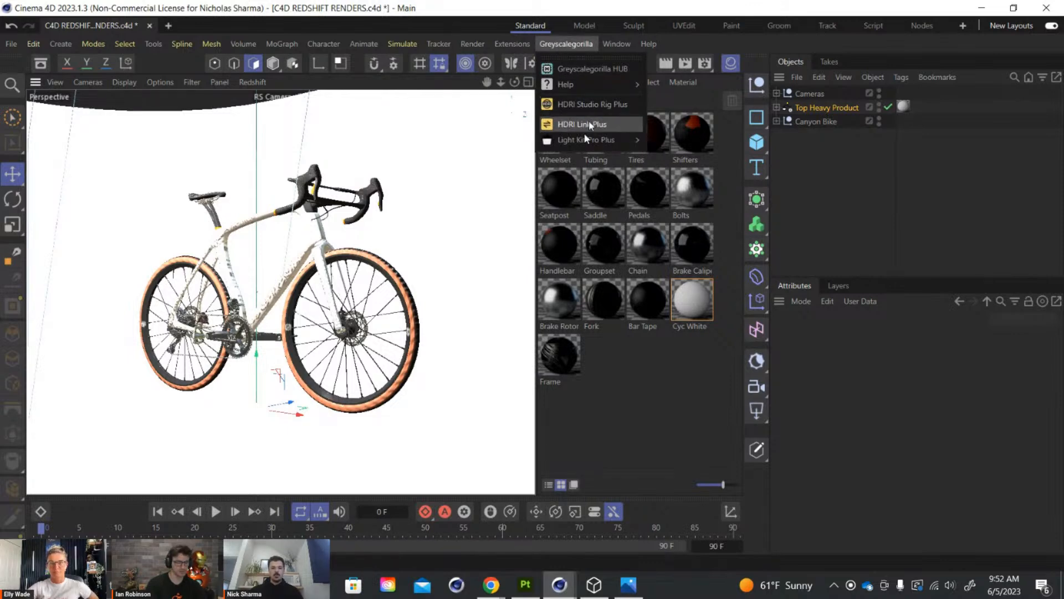
mouse_move(582, 144)
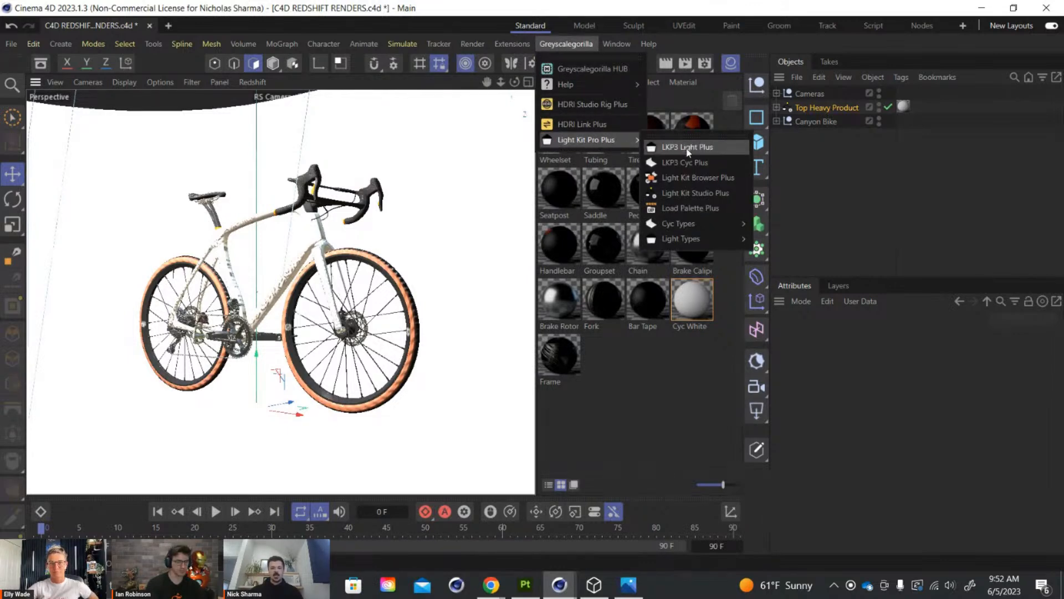
click(688, 193)
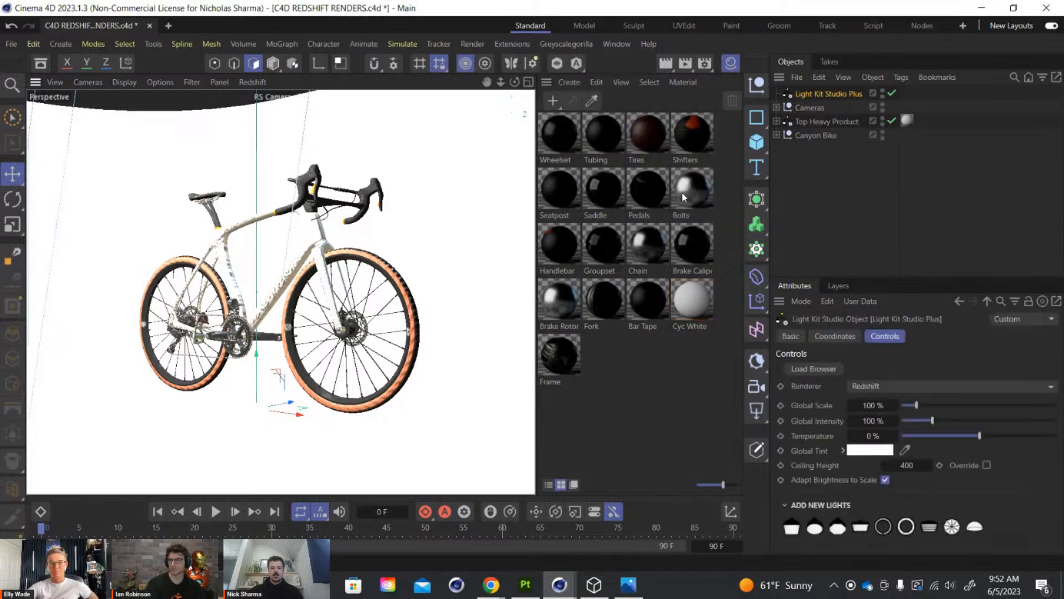
Look through the Light Kit Browser presets for the new Light Kit Studio Plus object, and delete that object.
click(814, 368)
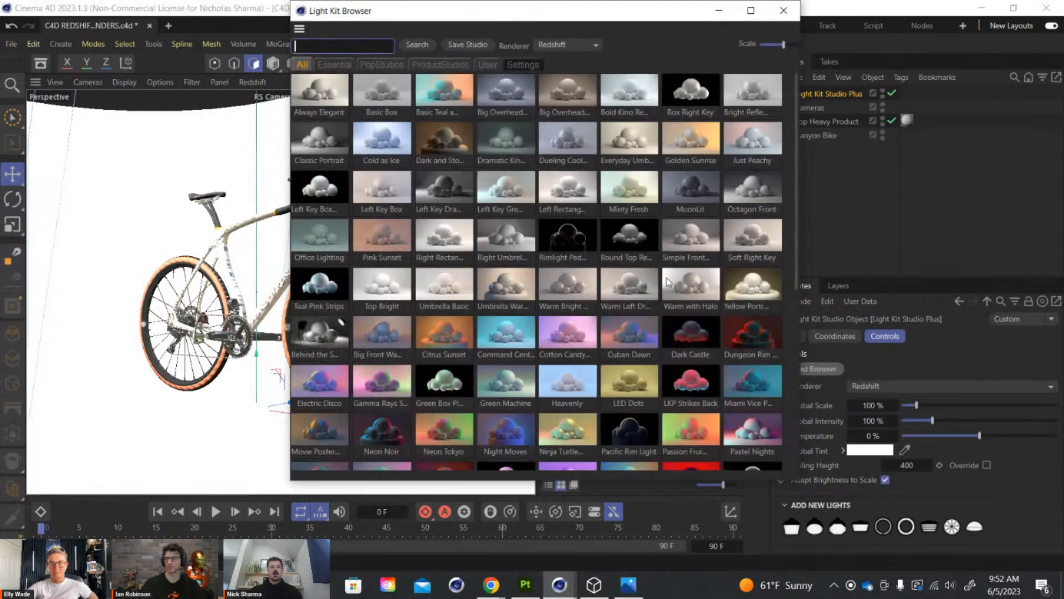
scroll(593, 216, down, 3)
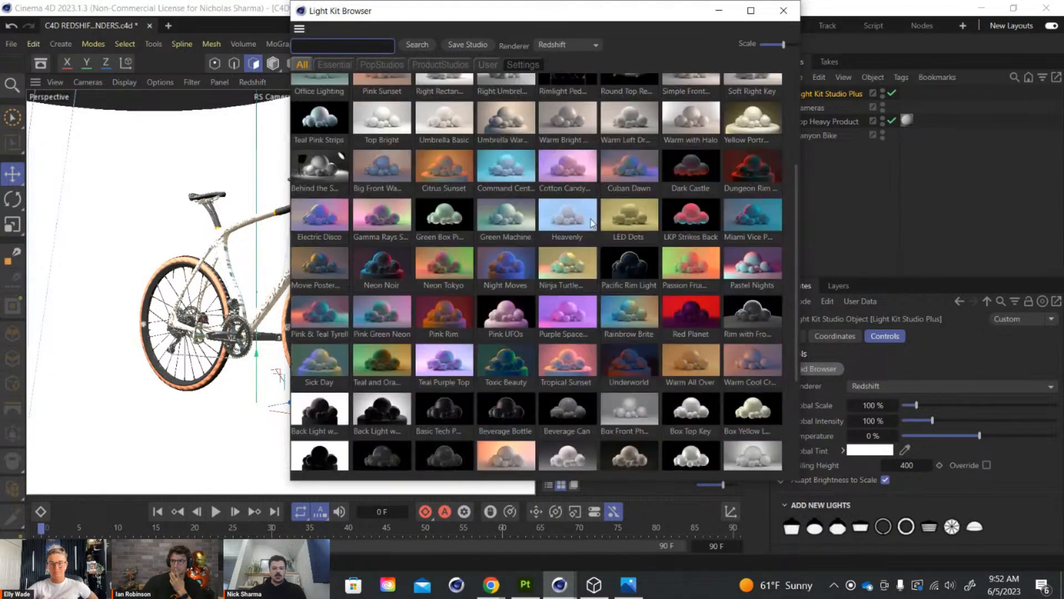
scroll(589, 227, up, 2)
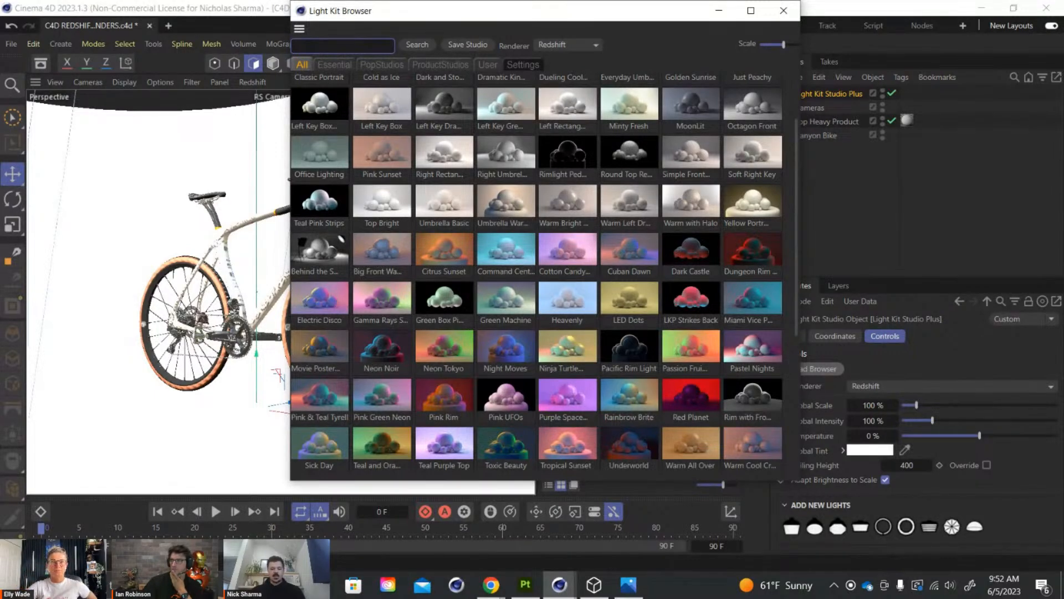
scroll(626, 338, down, 2)
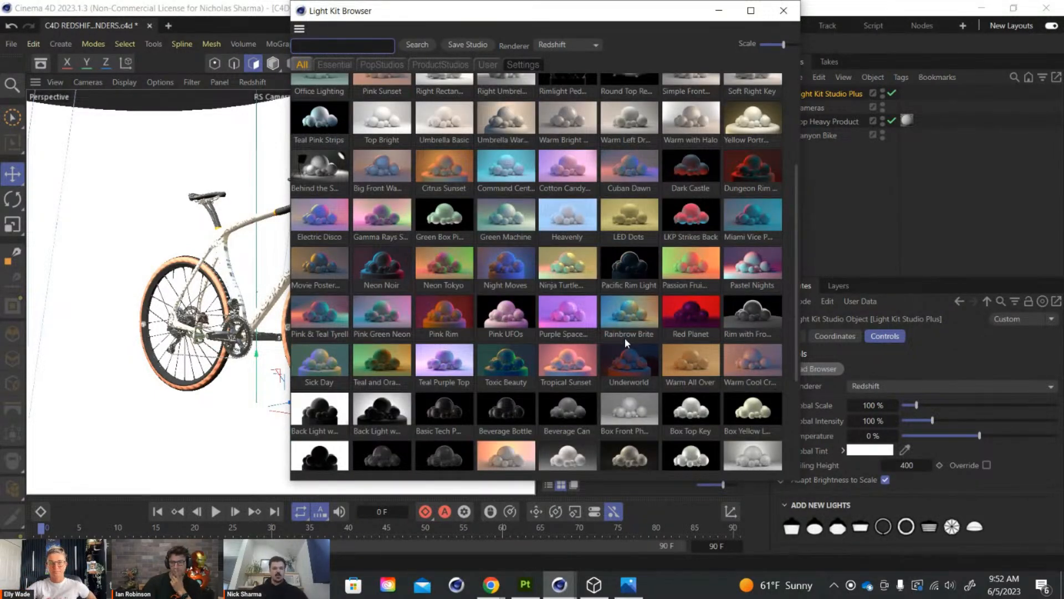
scroll(624, 338, down, 4)
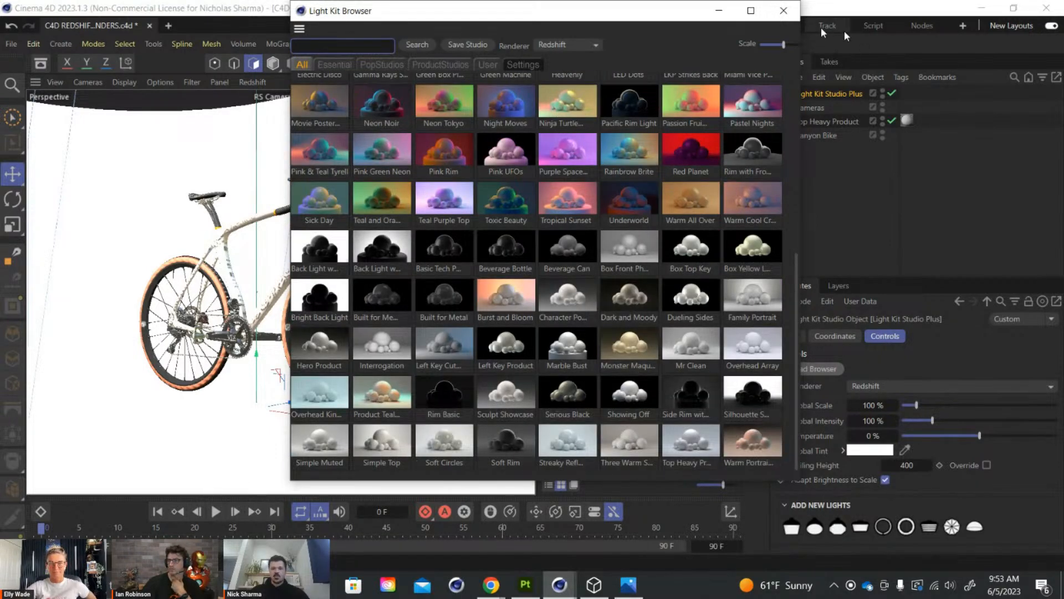
click(791, 21)
key(Delete)
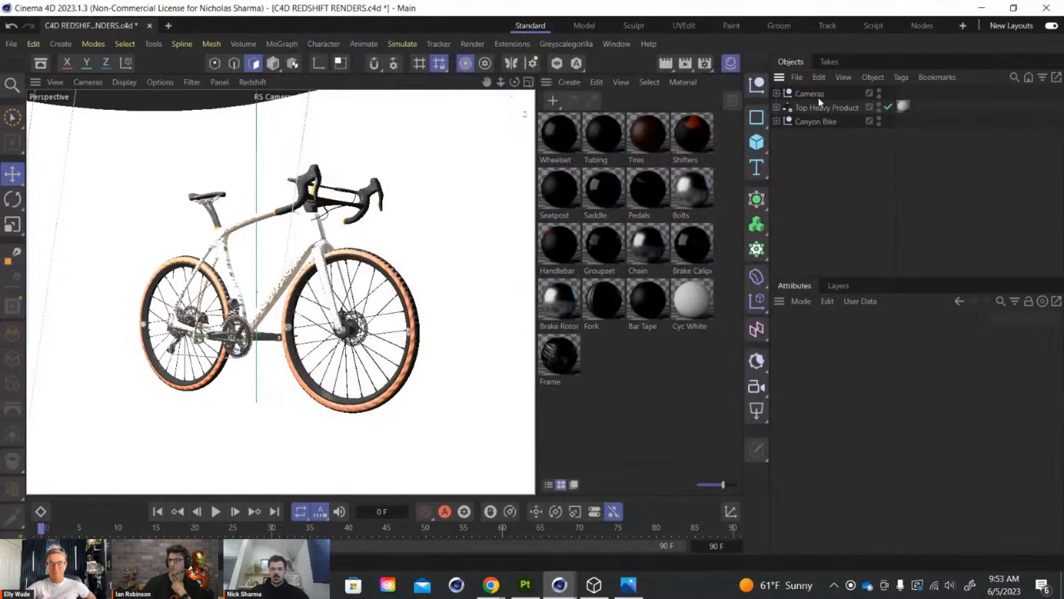
Replace the Top Heavy Product light kit with the Citrus Sunset preset from the Light Kit Browser.
click(822, 108)
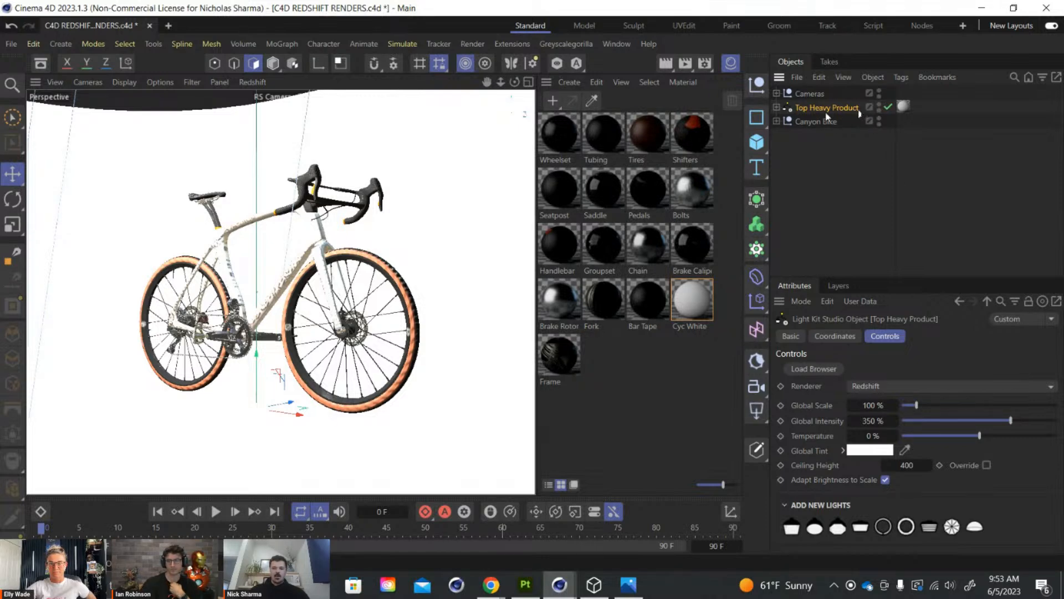
click(814, 369)
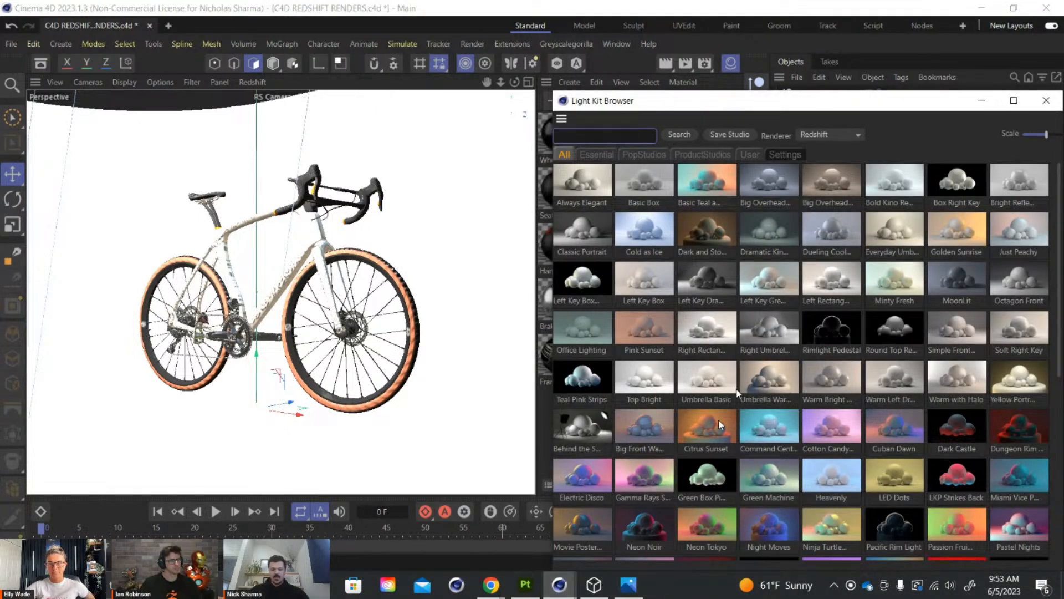
click(704, 416)
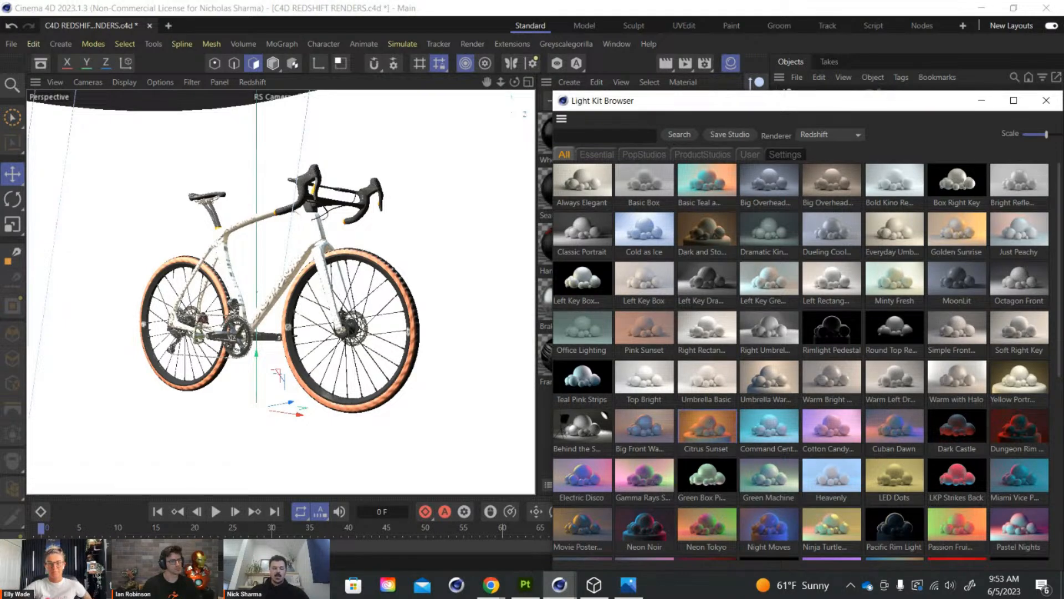
click(1048, 102)
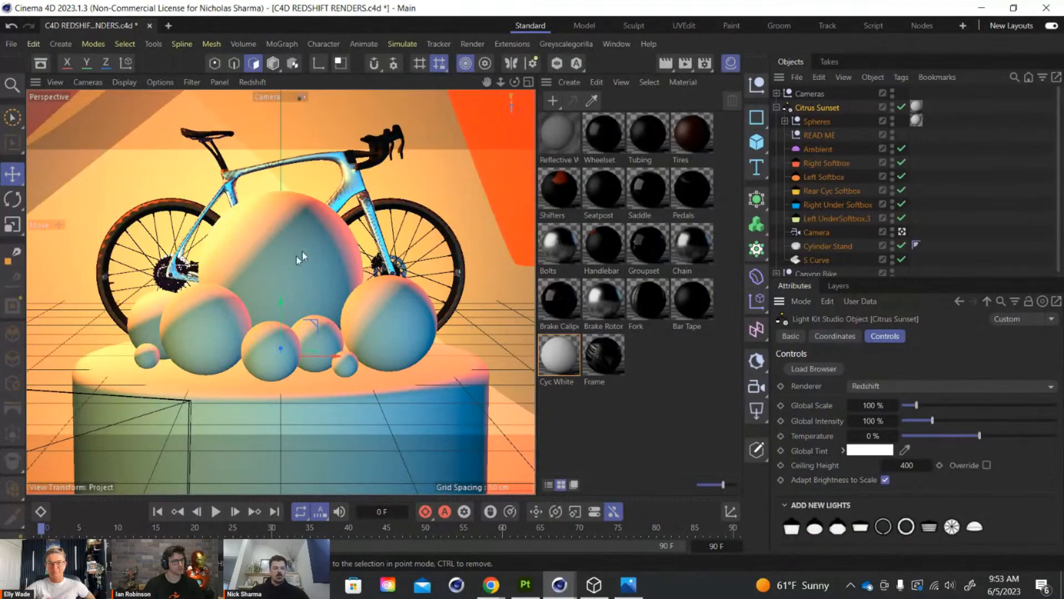
Delete the Spheres group from the Citrus Sunset light kit in front of the bike.
alt+drag(306, 268, 267, 225)
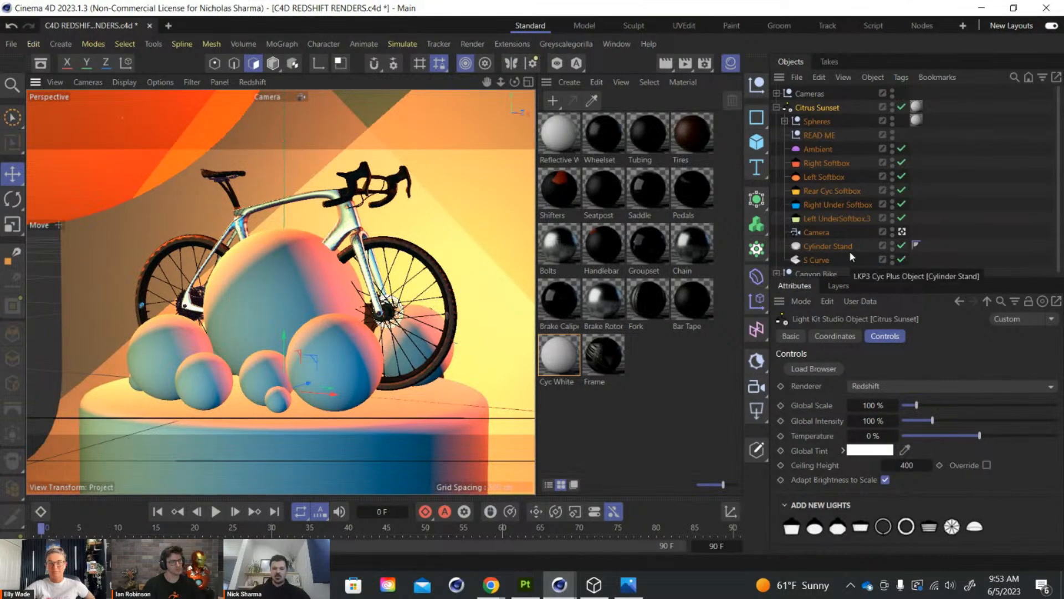
click(817, 127)
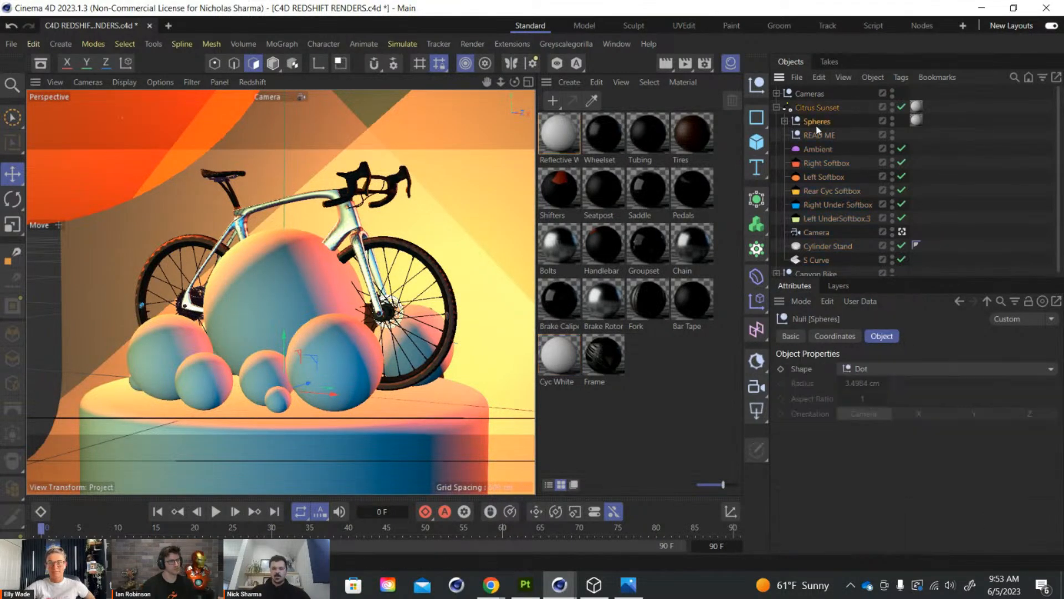
key(Delete)
scroll(384, 235, up, 2)
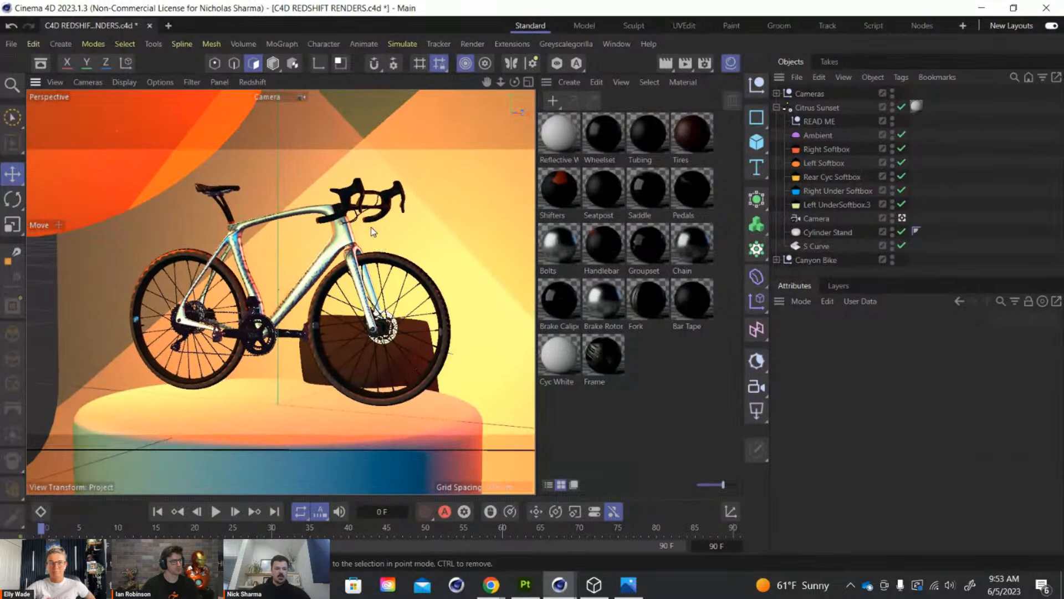
Preview the bike under the Citrus Sunset lighting in the Redshift IPR window, and close the window.
key(shift+c)
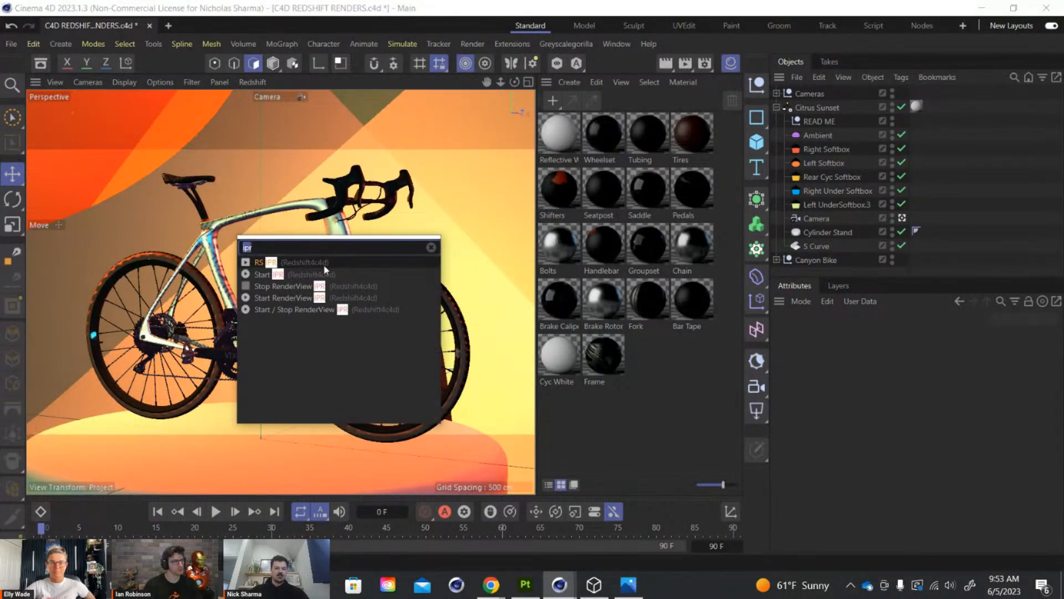
key(Escape)
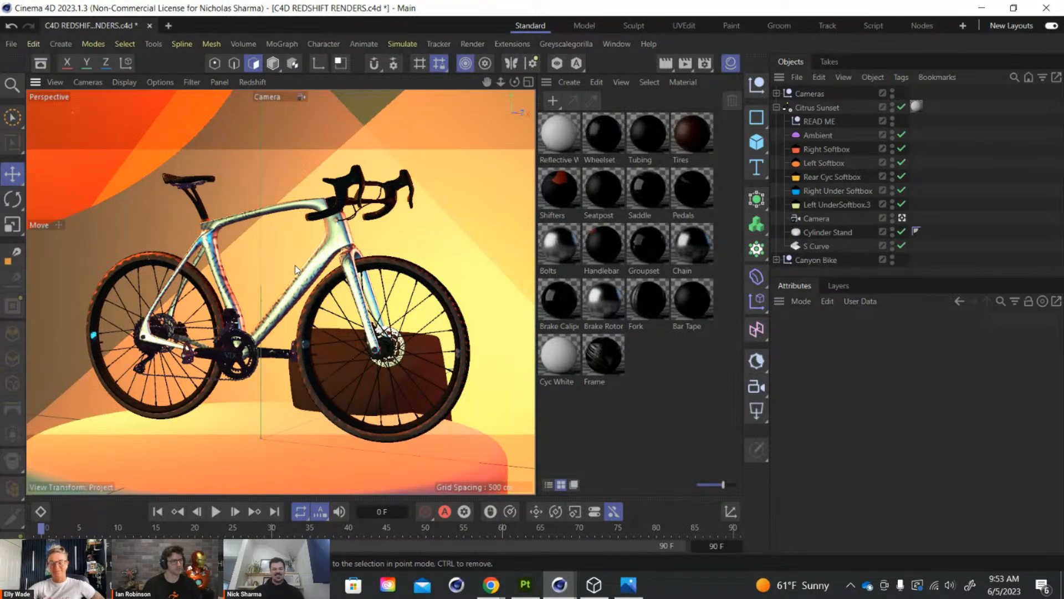
mouse_move(559, 585)
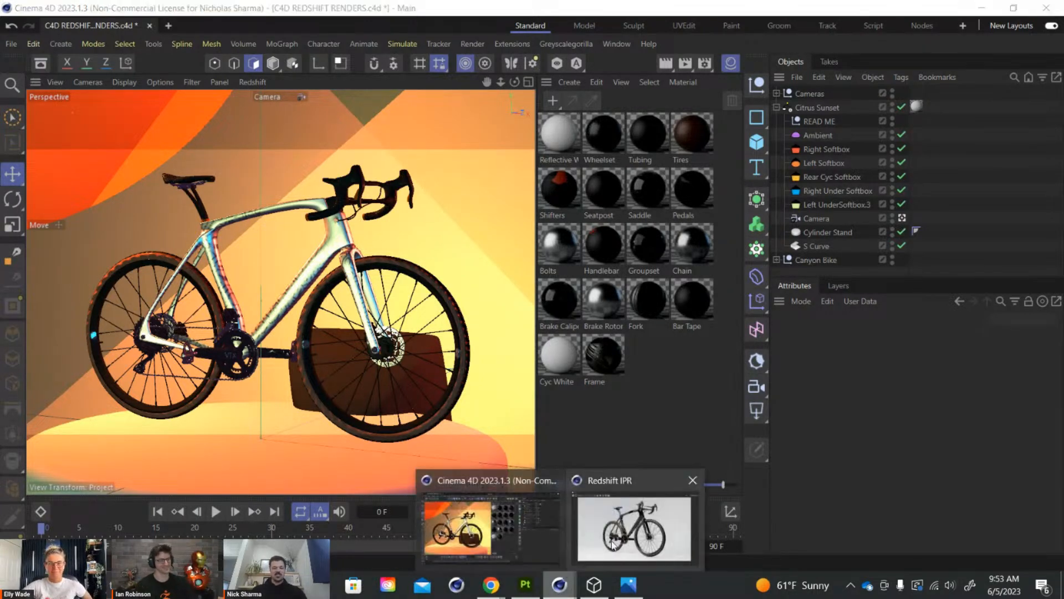
click(614, 544)
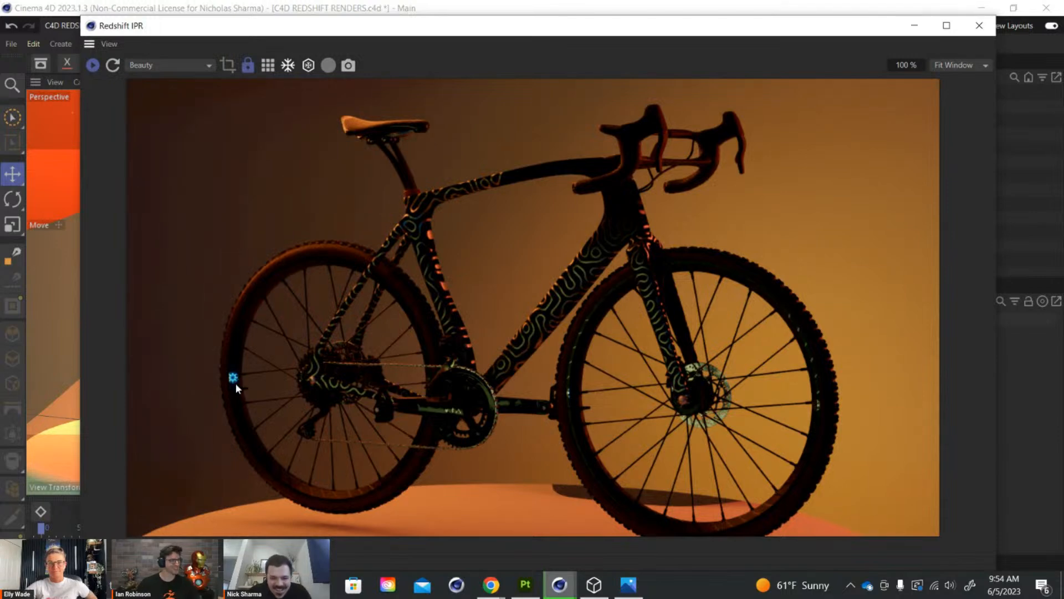
click(979, 26)
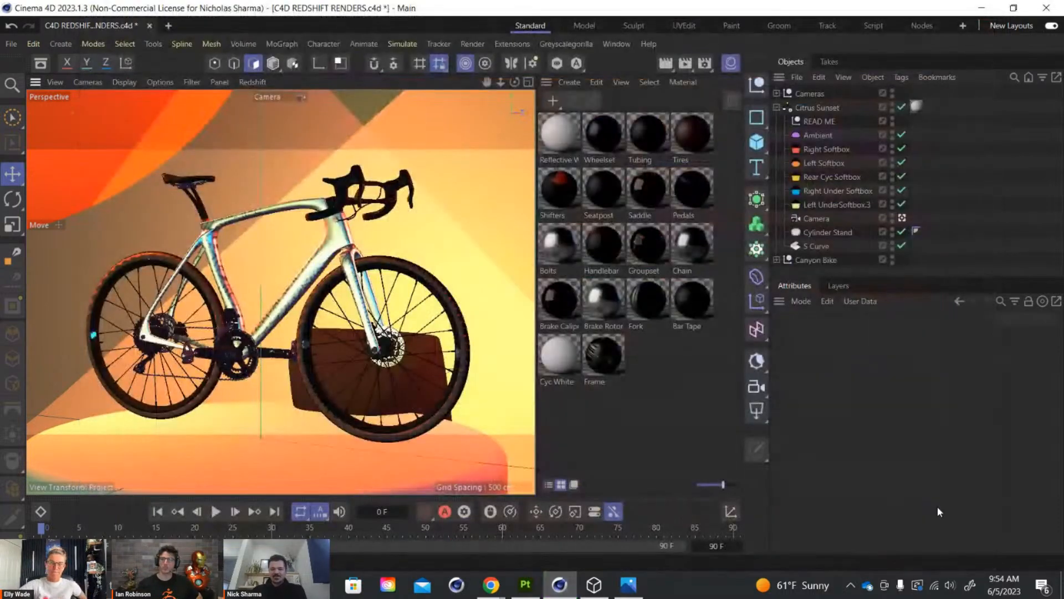